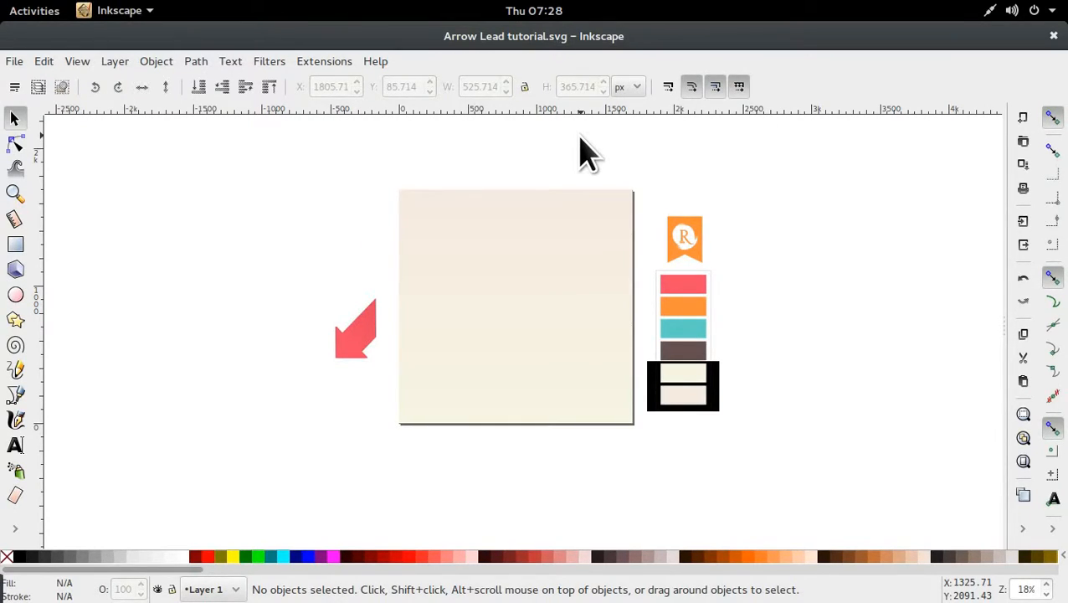
Step: Examine the gradient on the large background rectangle and the red arrow beside the page
click(453, 294)
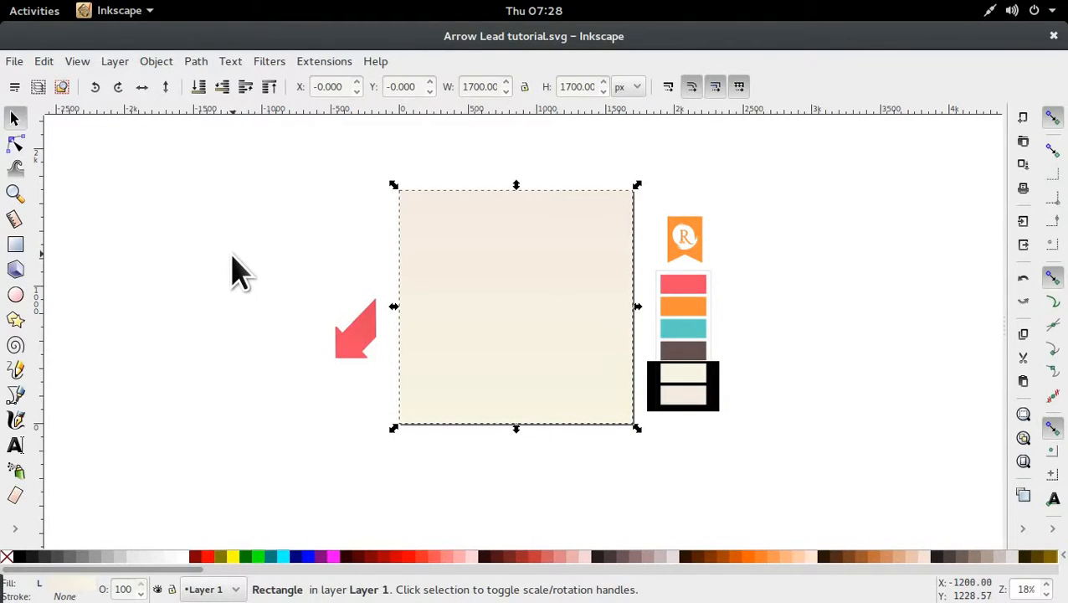
key(g)
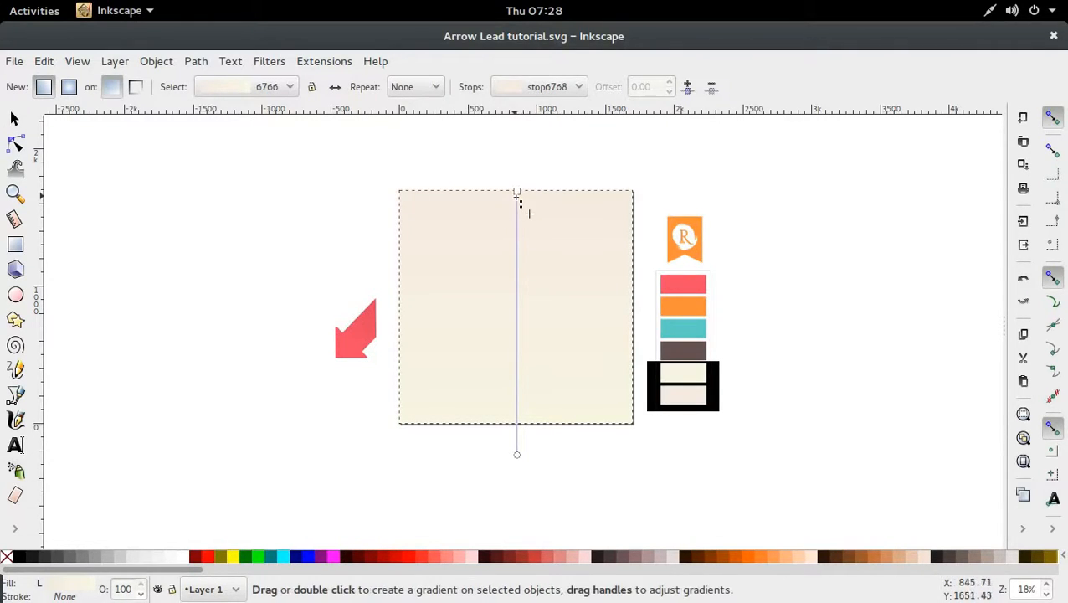
click(517, 191)
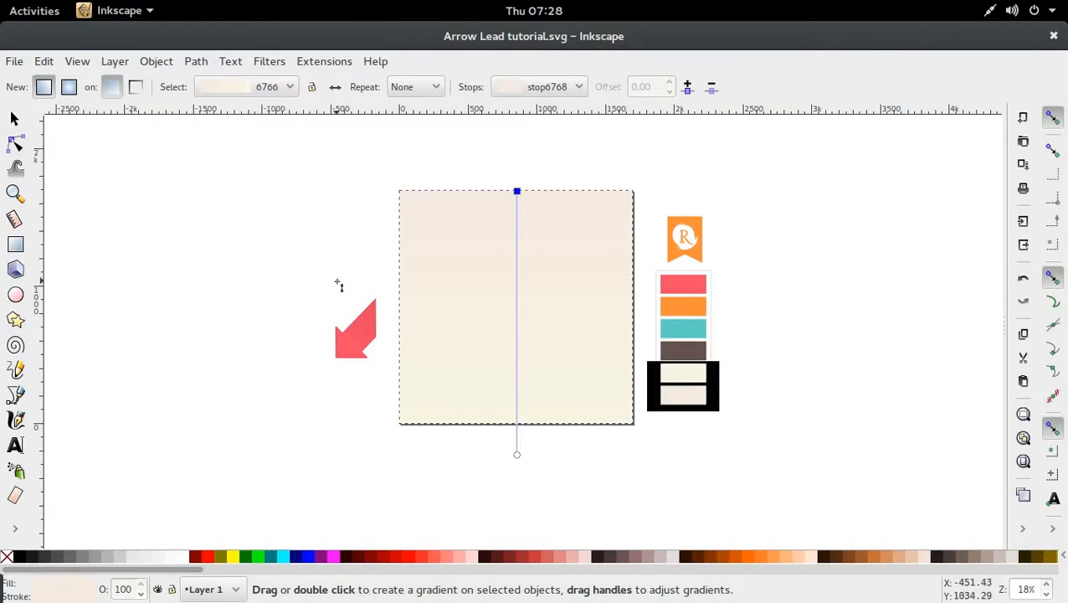
click(13, 118)
click(346, 345)
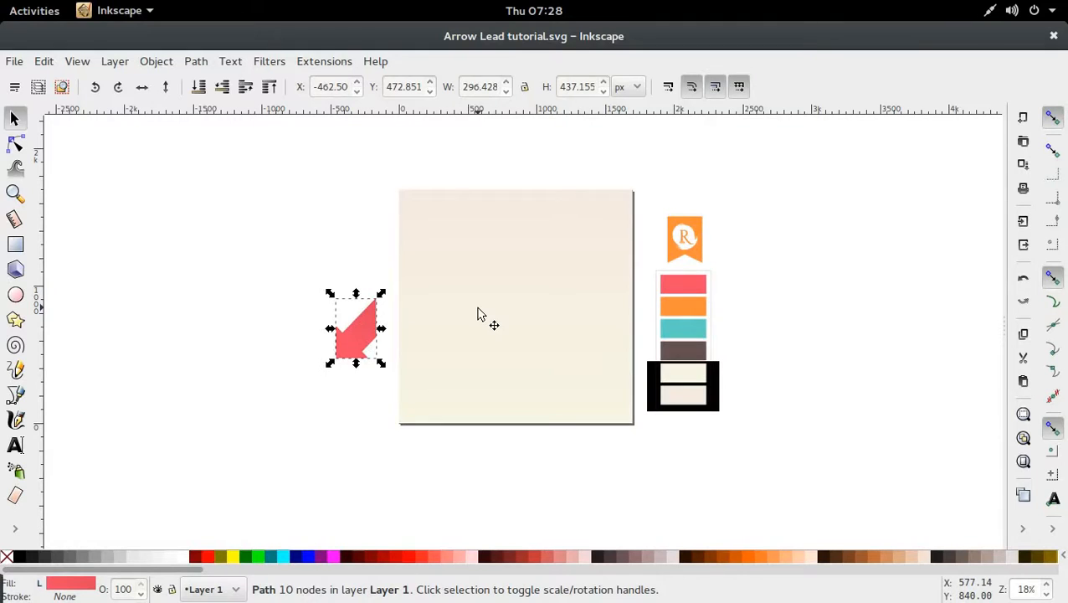
Step: Draw a square about 434 by 440 px and place it in the upper middle of the background
click(15, 244)
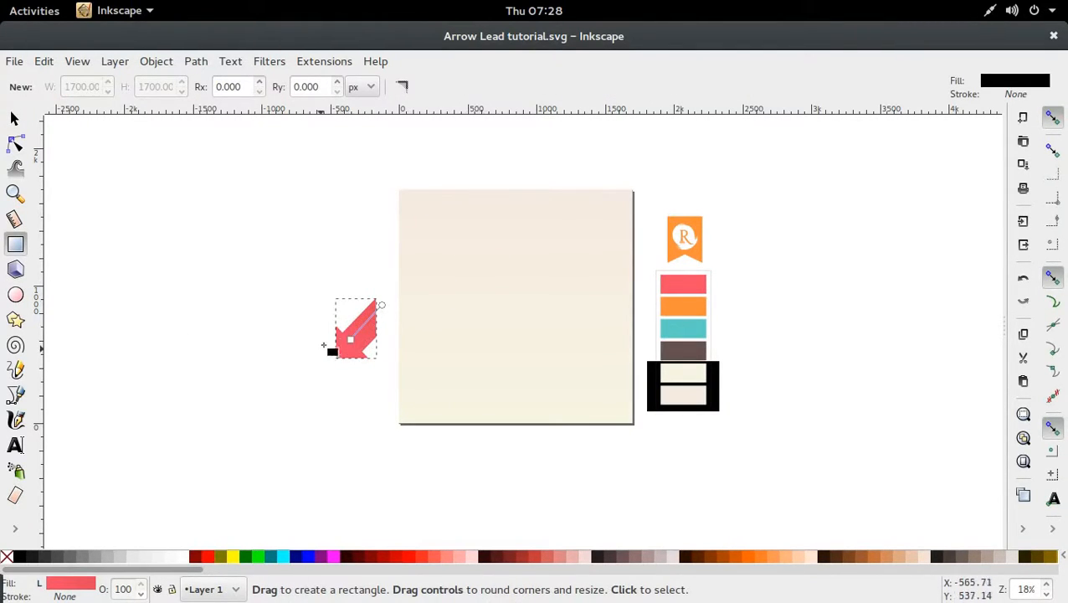
drag(336, 299, 532, 269)
key(s)
key(ctrl)
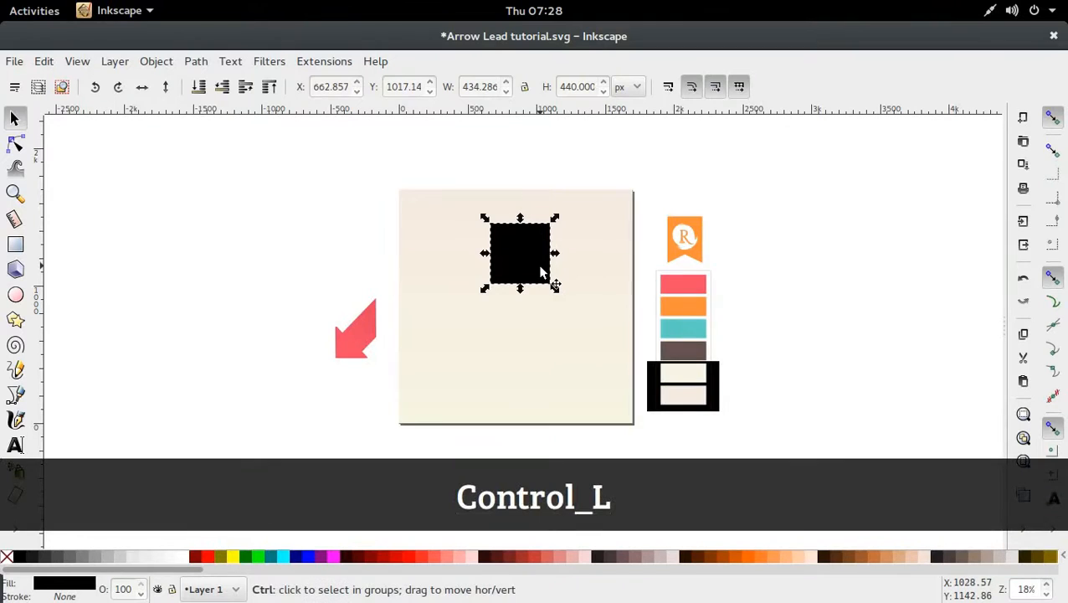
drag(543, 267, 541, 267)
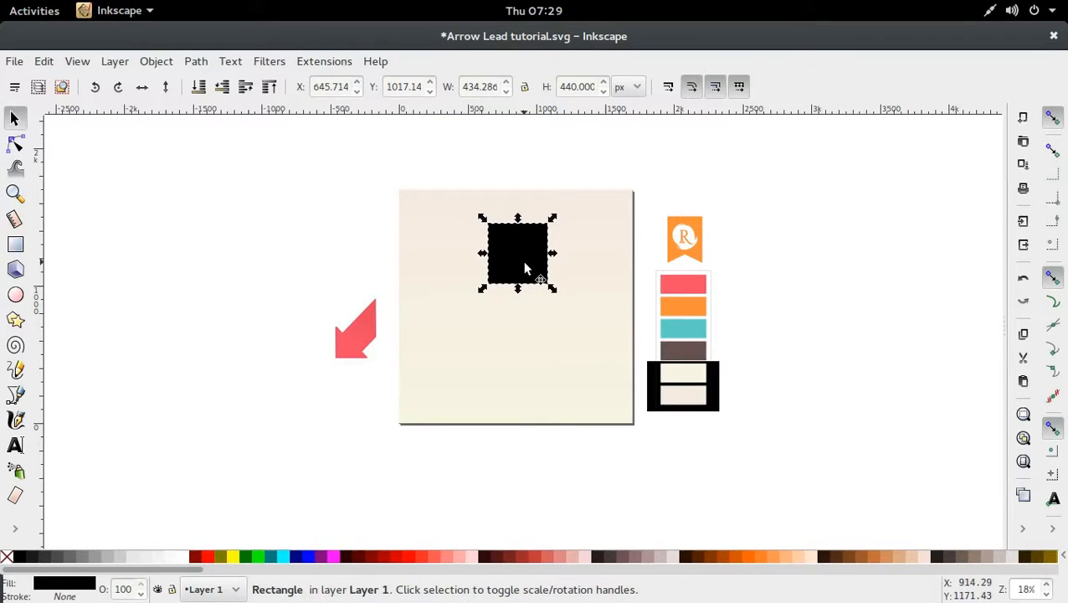
key(ctrl)
drag(522, 259, 526, 252)
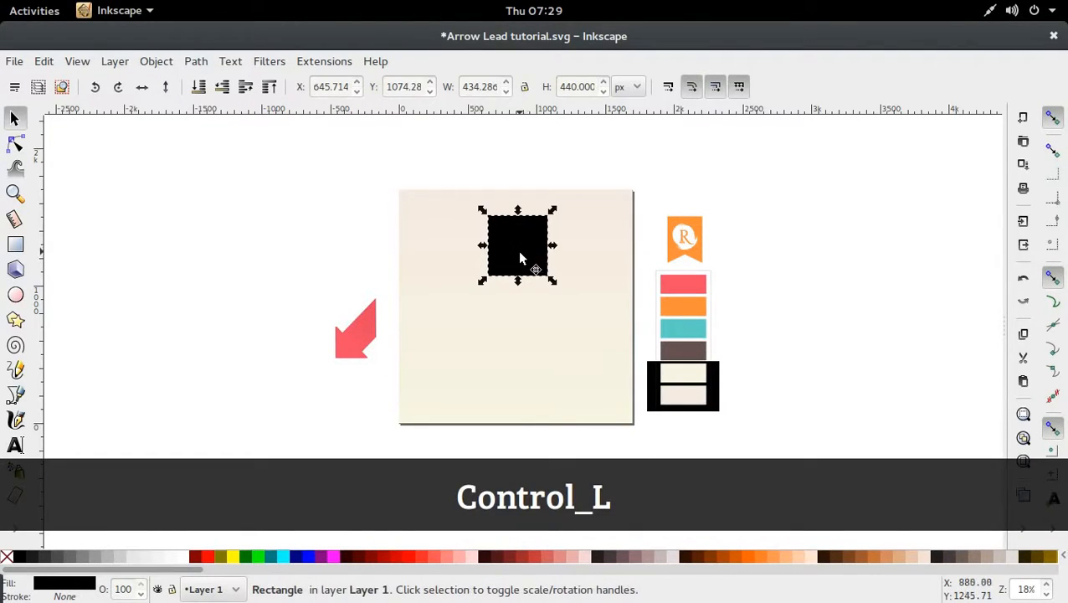
Step: Fill the black square with the red sampled from the colour palette
key(d)
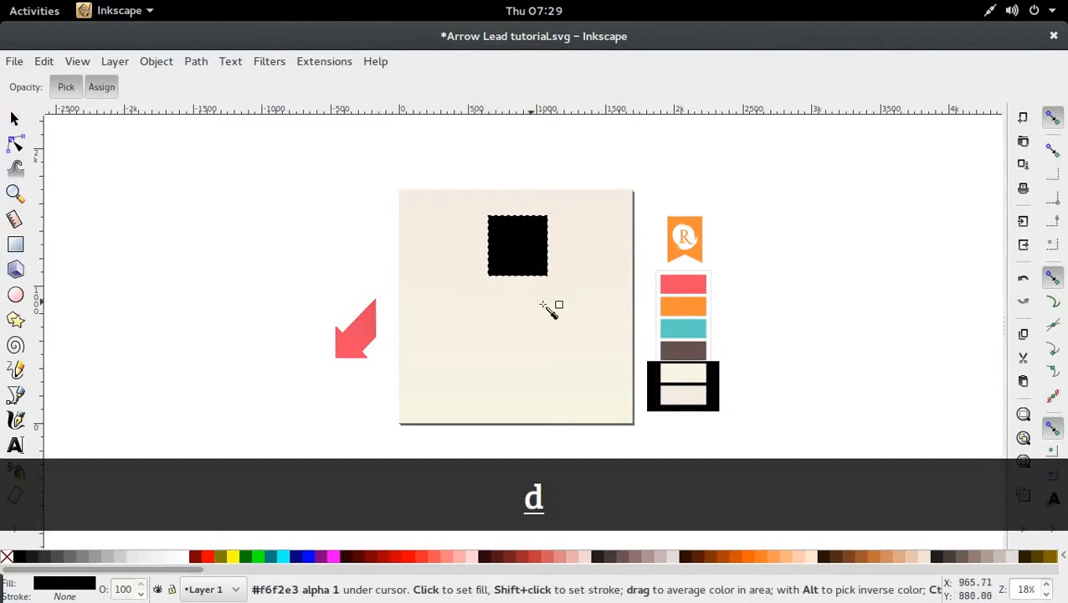
click(697, 285)
key(s)
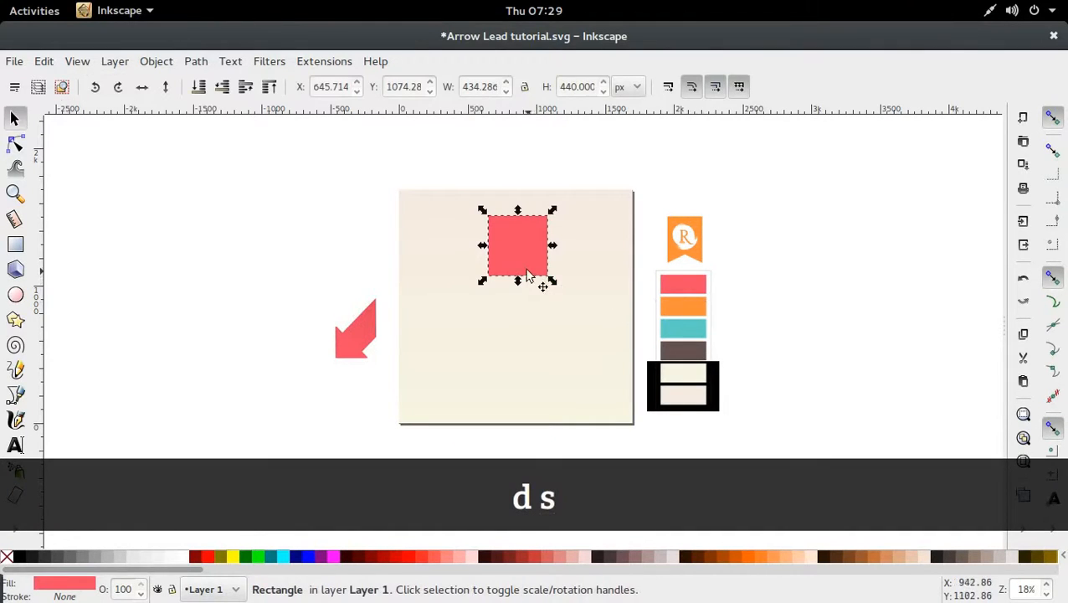
Step: Duplicate the red square twice in place and fill the topmost copy with the palette's orange
key(ctrl+d)
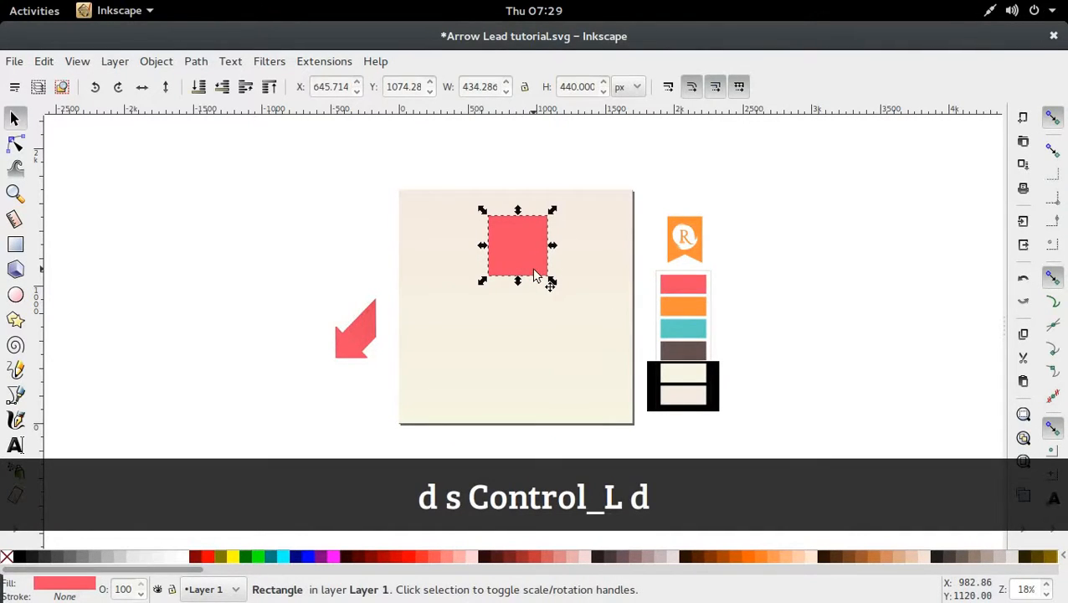
key(ctrl+d)
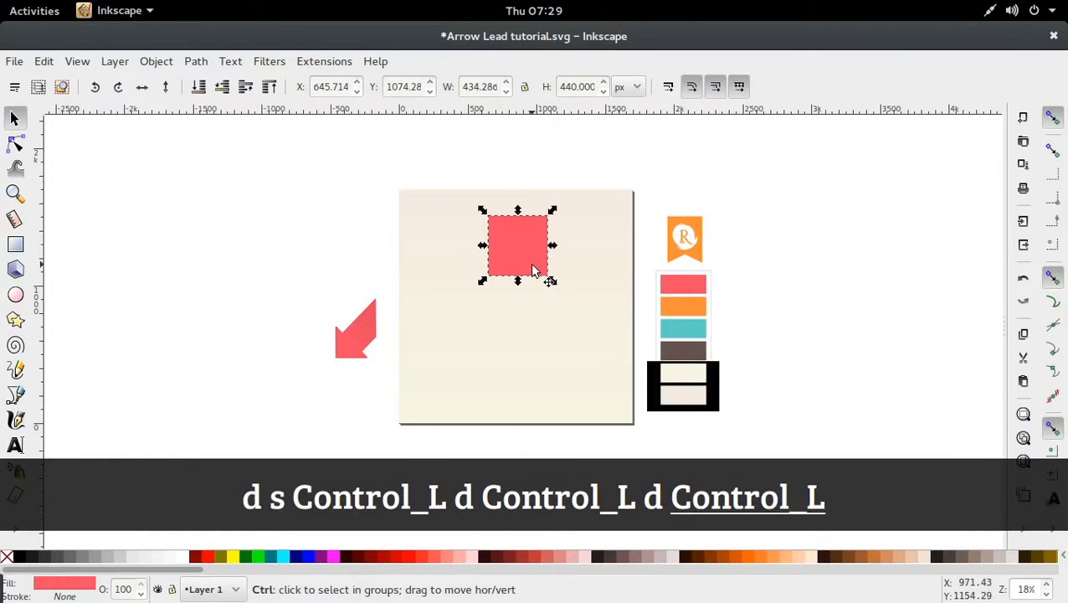
drag(532, 270, 507, 281)
key(ctrl+z)
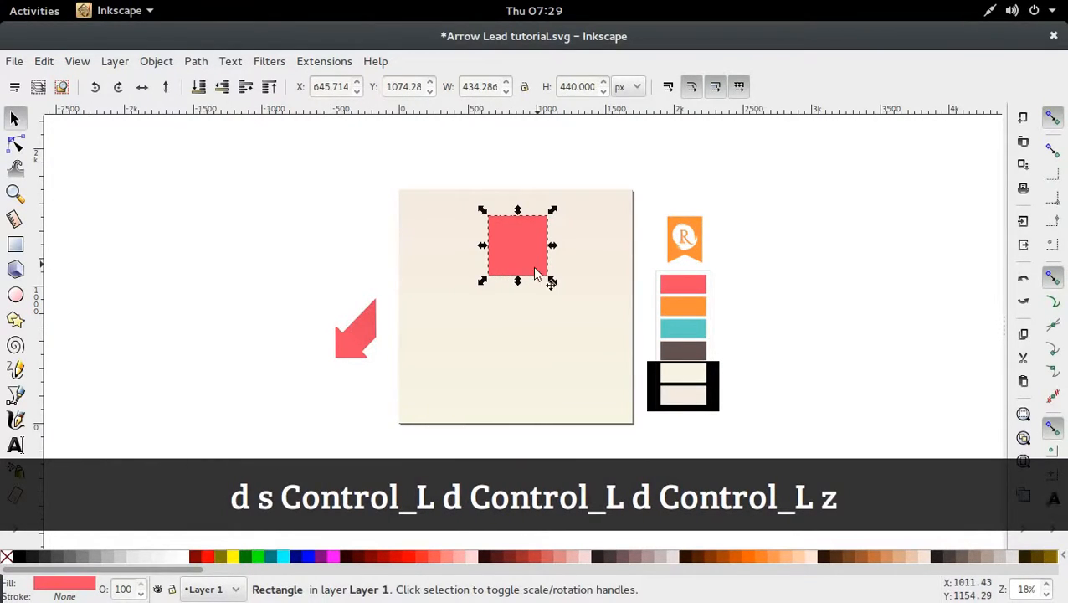
key(d)
click(689, 310)
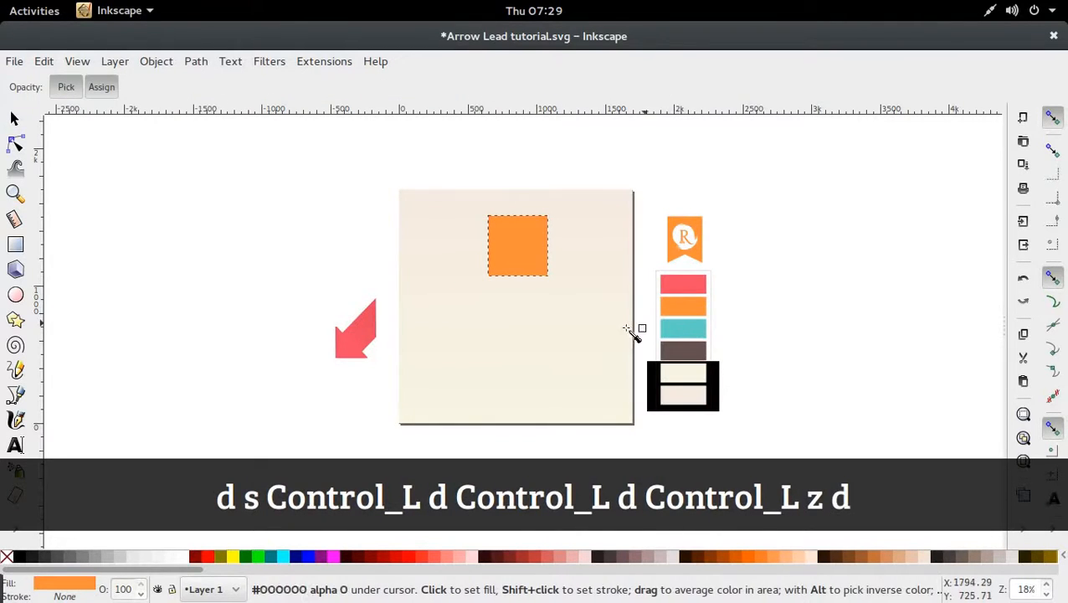
key(s)
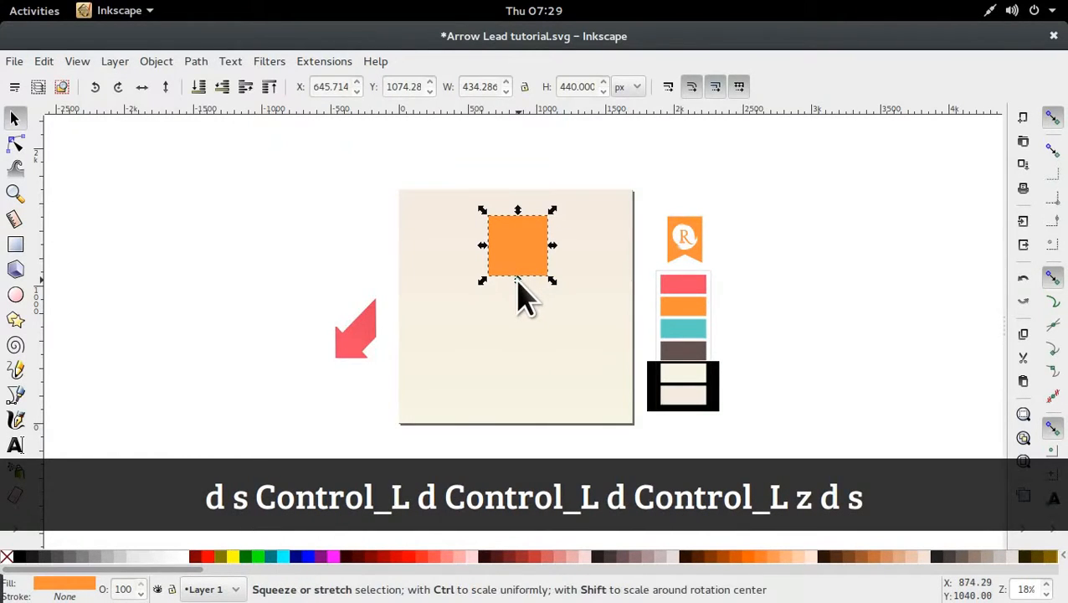
Step: Shrink the orange square to about 371 by 337 px and rotate it 90 degrees
key(shift)
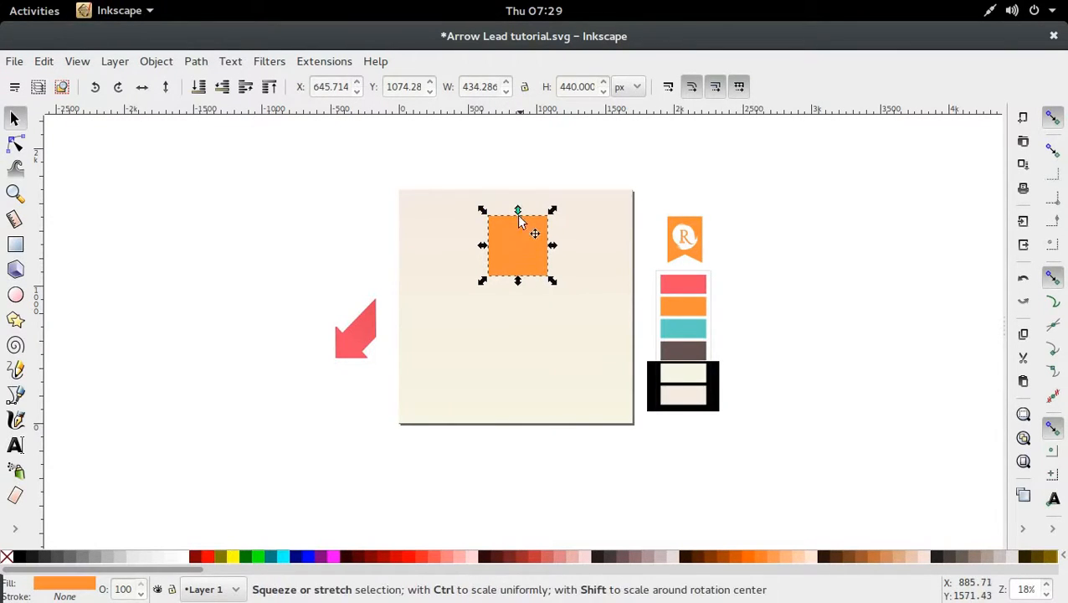
drag(518, 280, 543, 251)
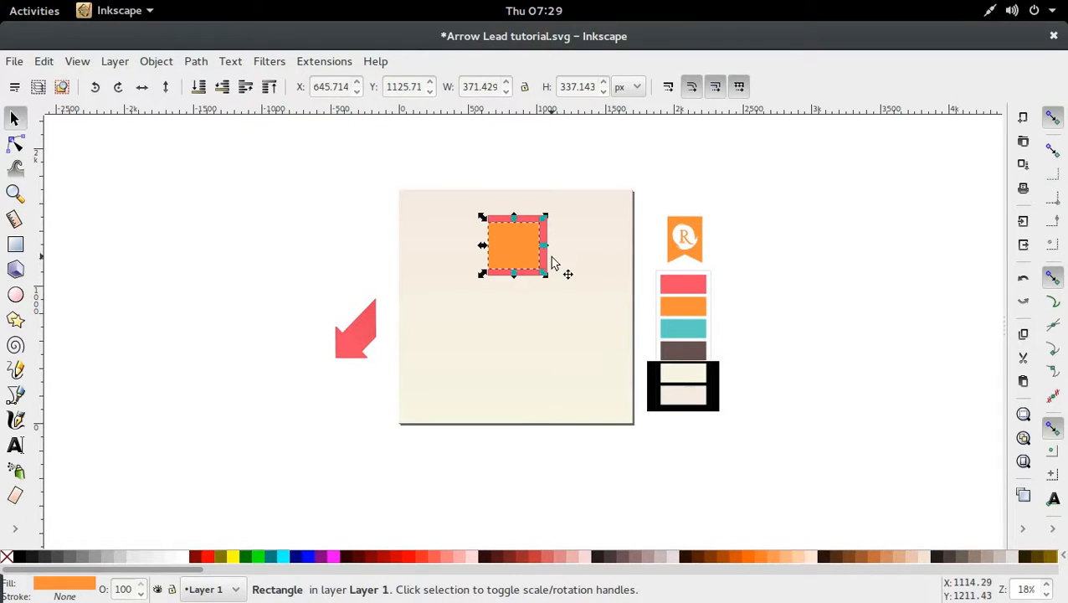
click(525, 259)
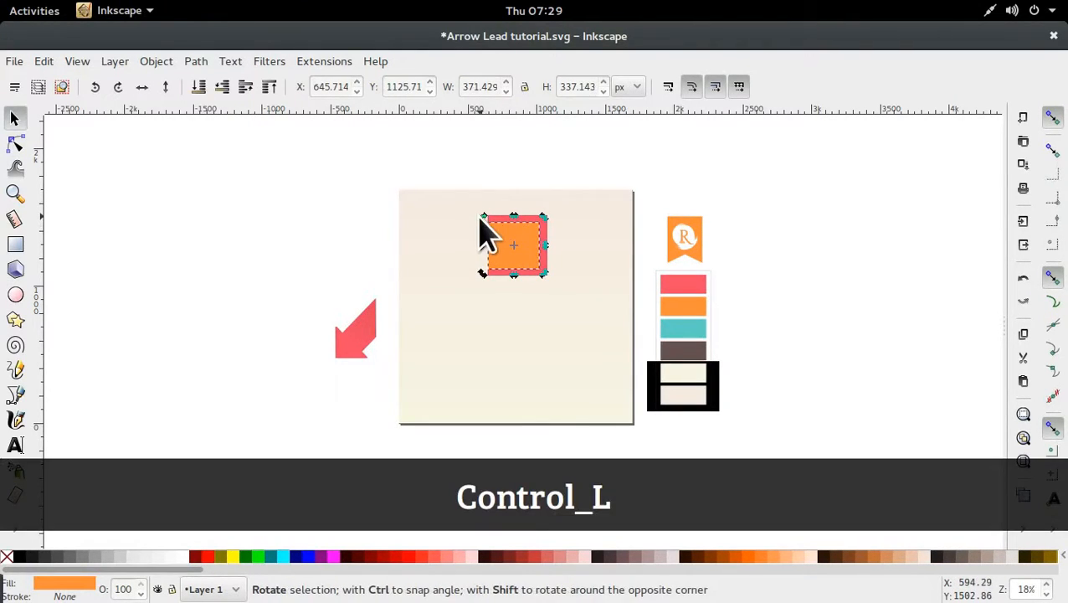
drag(482, 219, 536, 246)
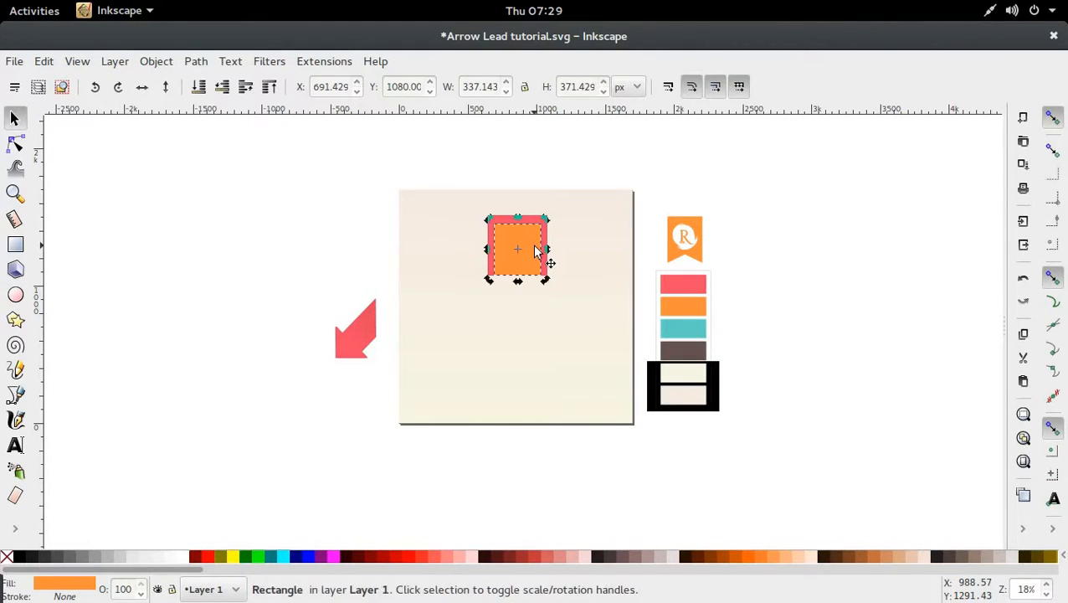
Step: Centre the orange square horizontally over the red one and align its top edge with the red square's top edge
key(alt+Right)
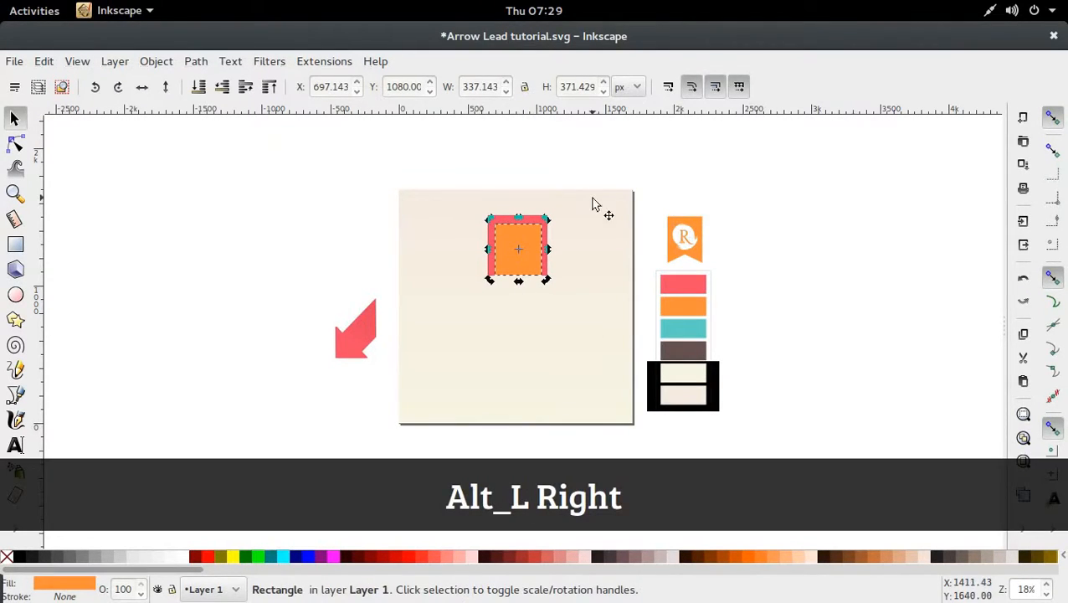
click(601, 168)
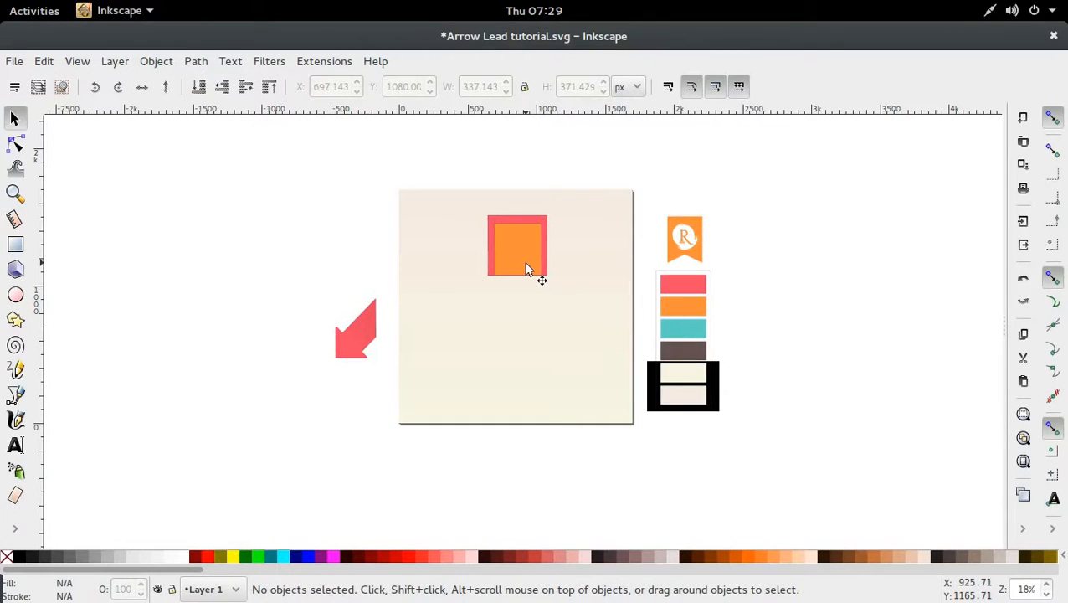
drag(528, 269, 529, 251)
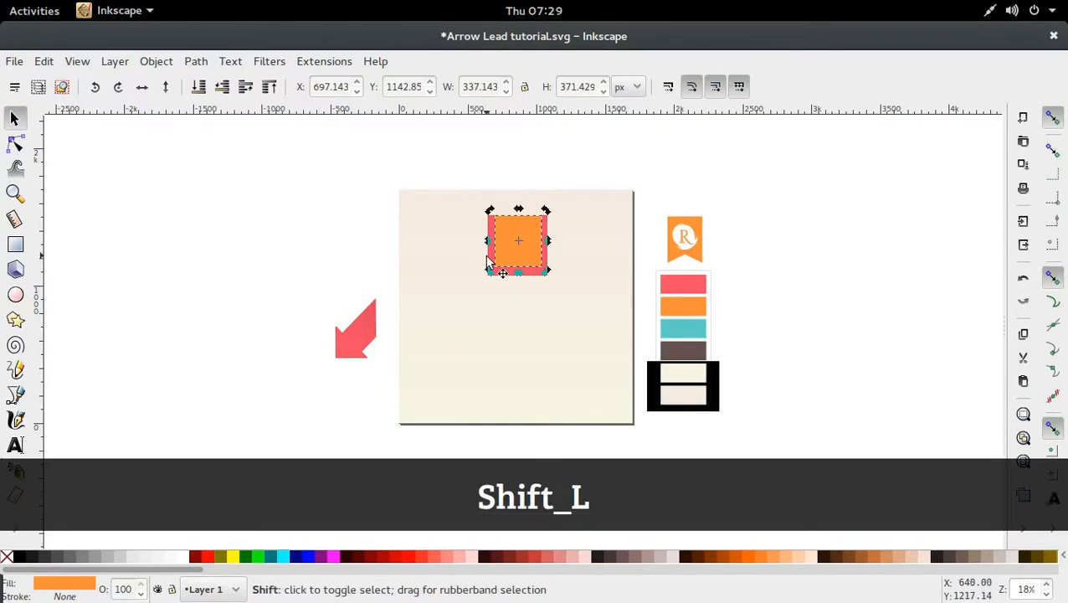
Step: Subtract the orange square from the red copy directly beneath it using Difference
shift+click(487, 260)
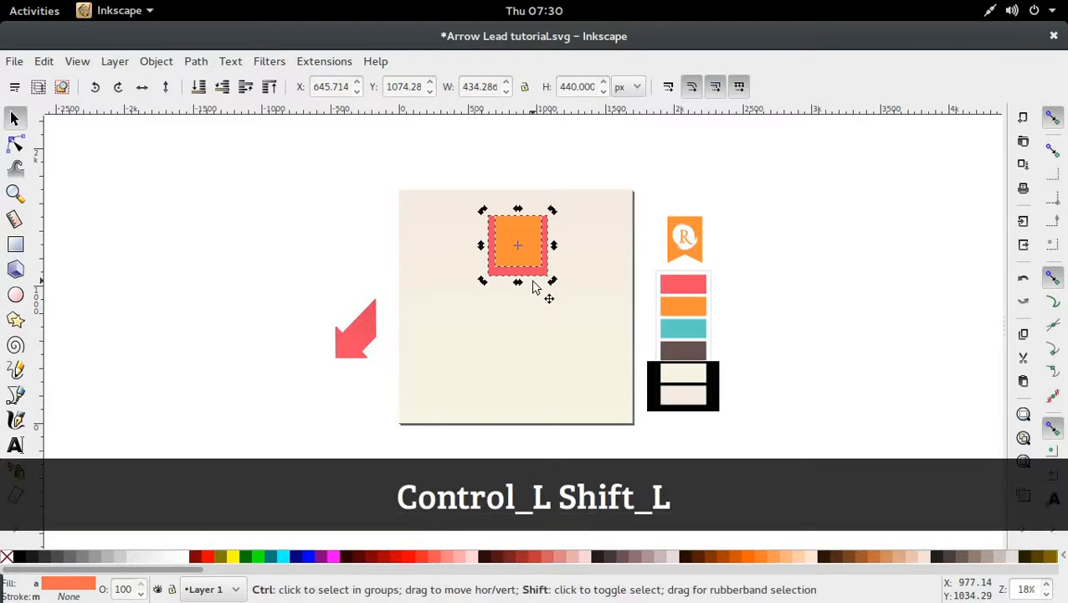
key(ctrl+minus)
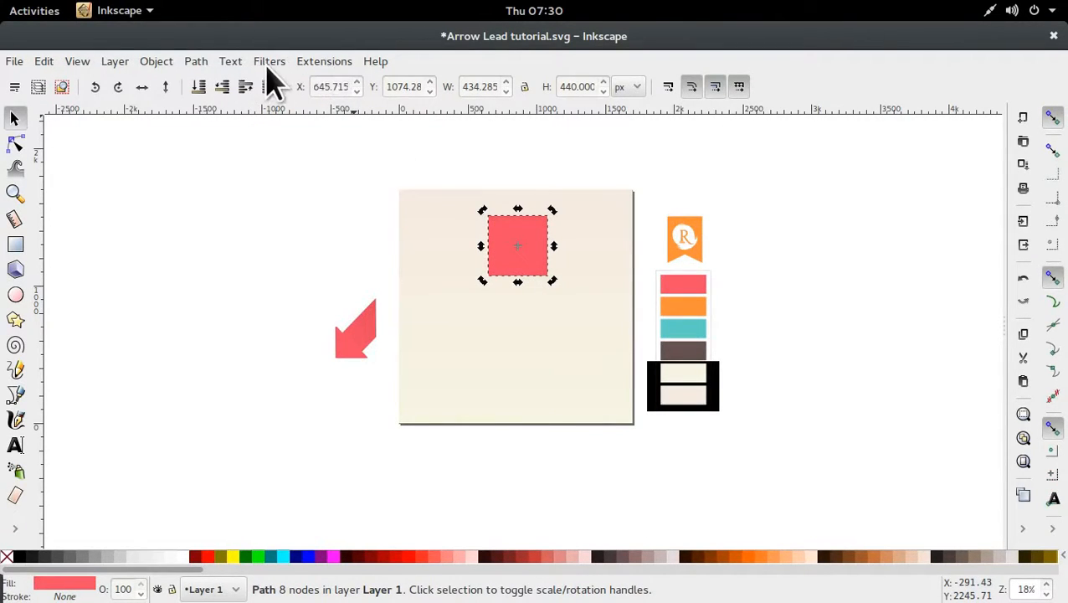
click(201, 65)
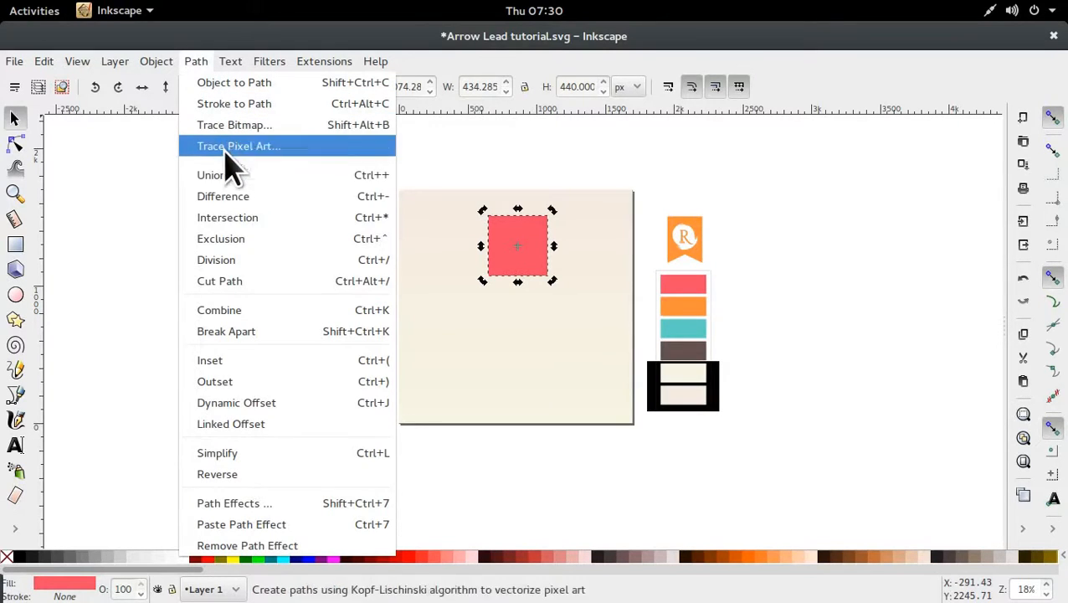
click(281, 211)
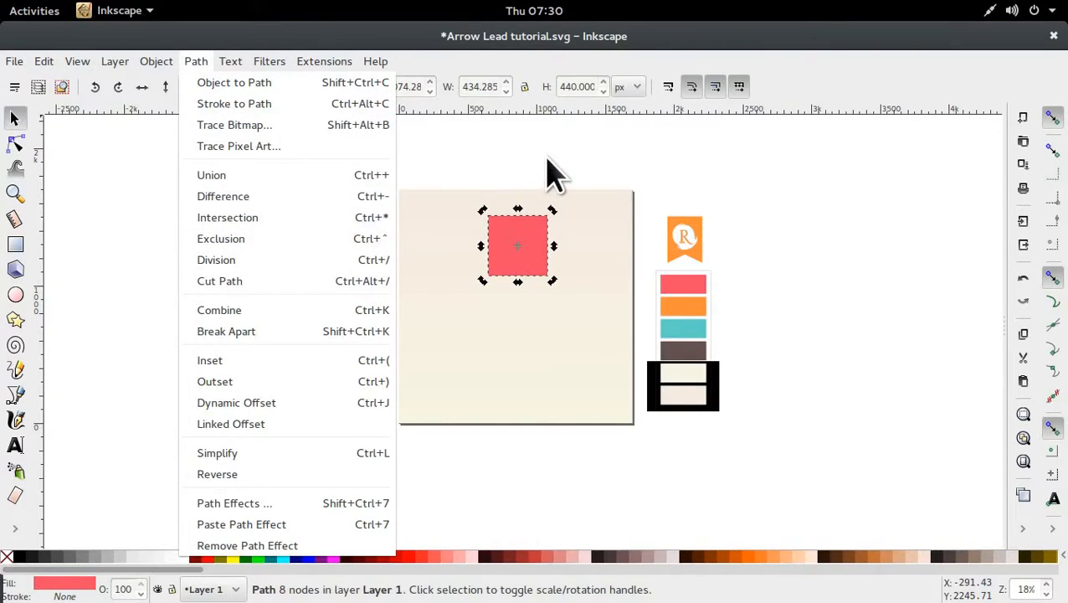
Step: Fill the cut-out path with the teal sampled from the colour palette
key(d)
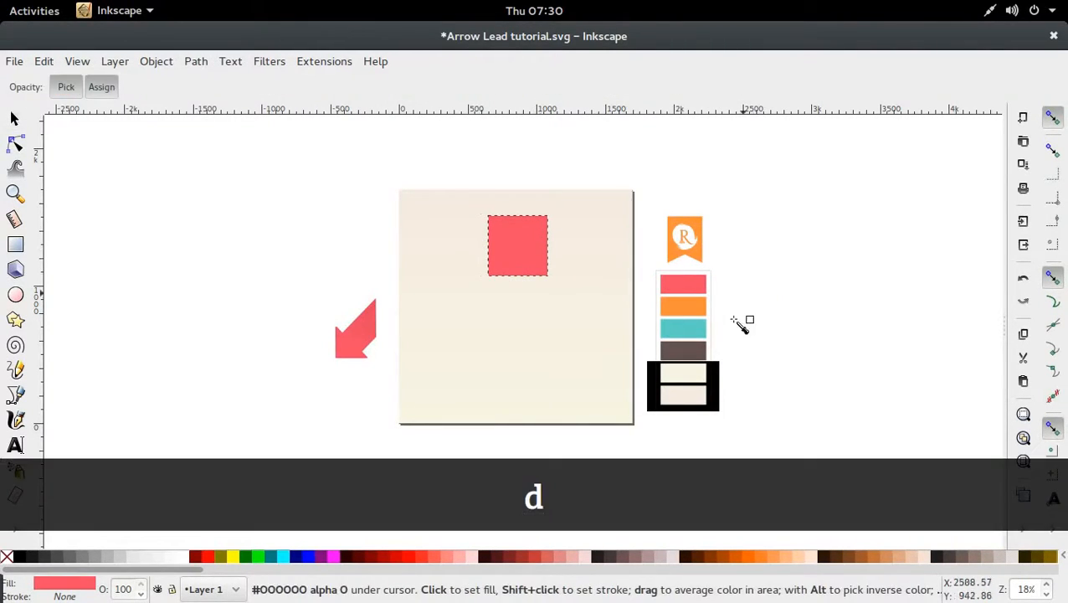
click(713, 331)
key(s)
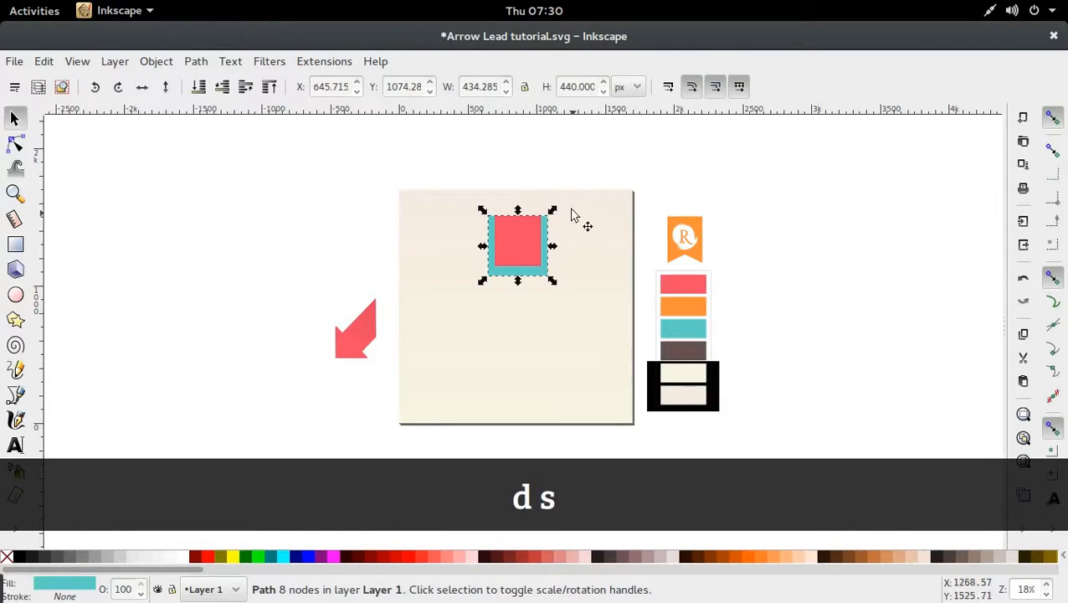
Step: Open the Fill and Stroke settings for the teal cut-out path
right_click(534, 272)
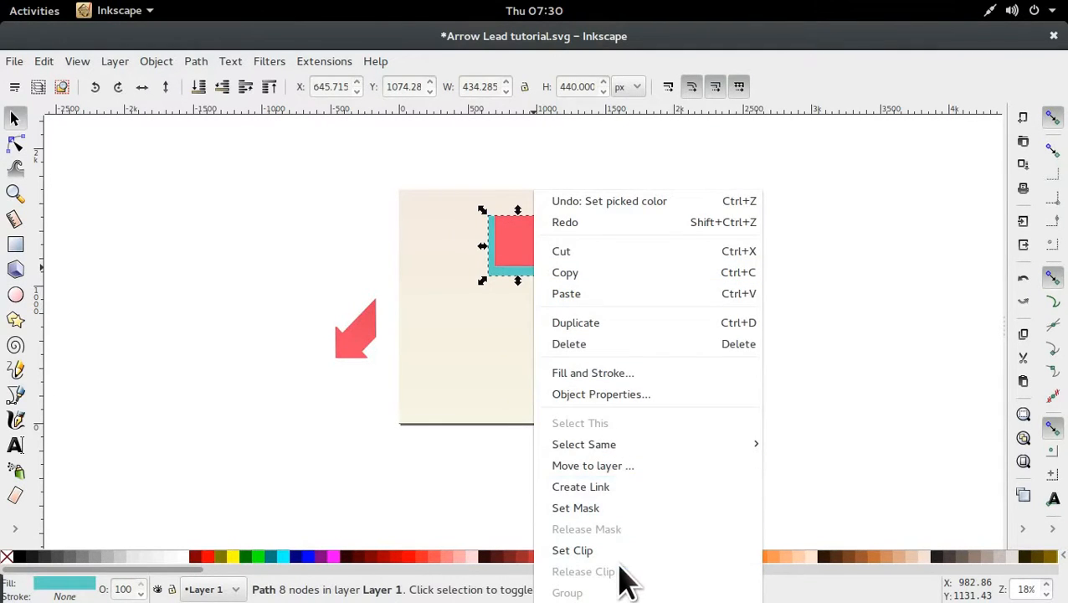
click(620, 374)
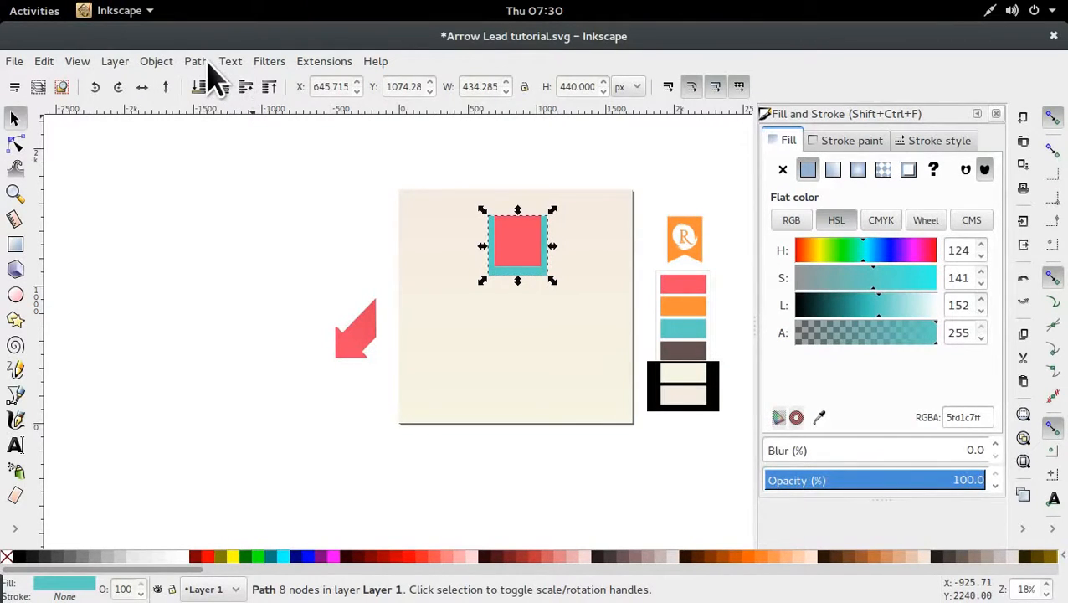
click(156, 62)
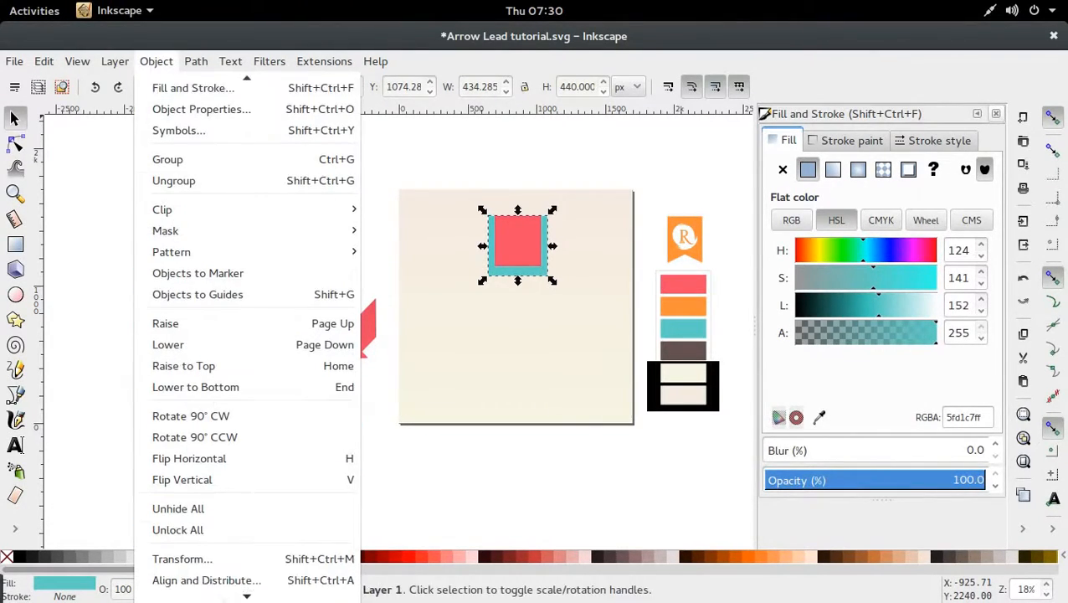
scroll(247, 544, down, 1)
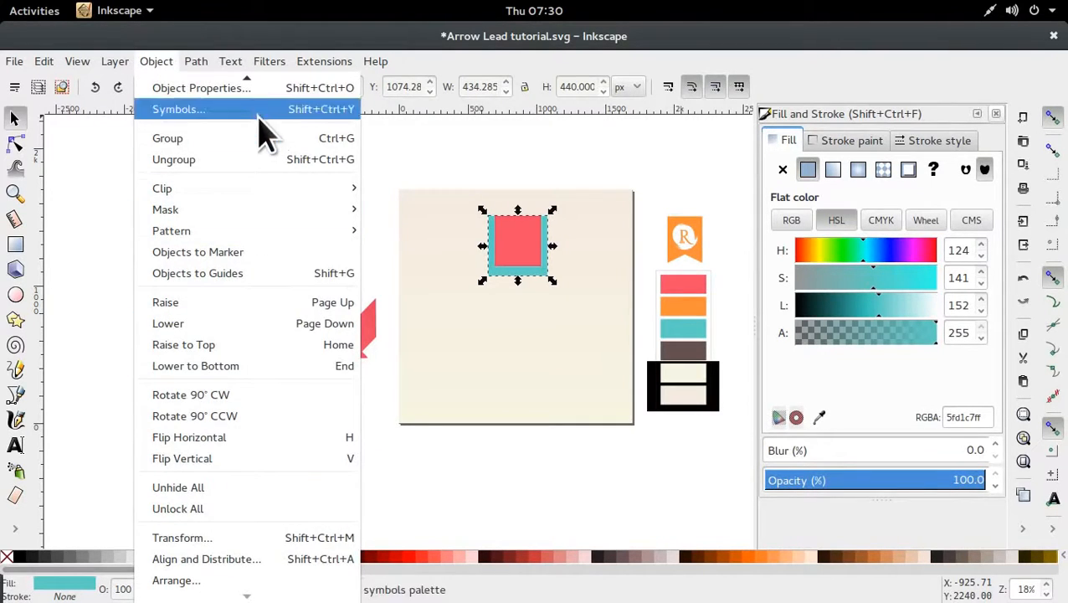
mouse_move(269, 61)
mouse_move(160, 79)
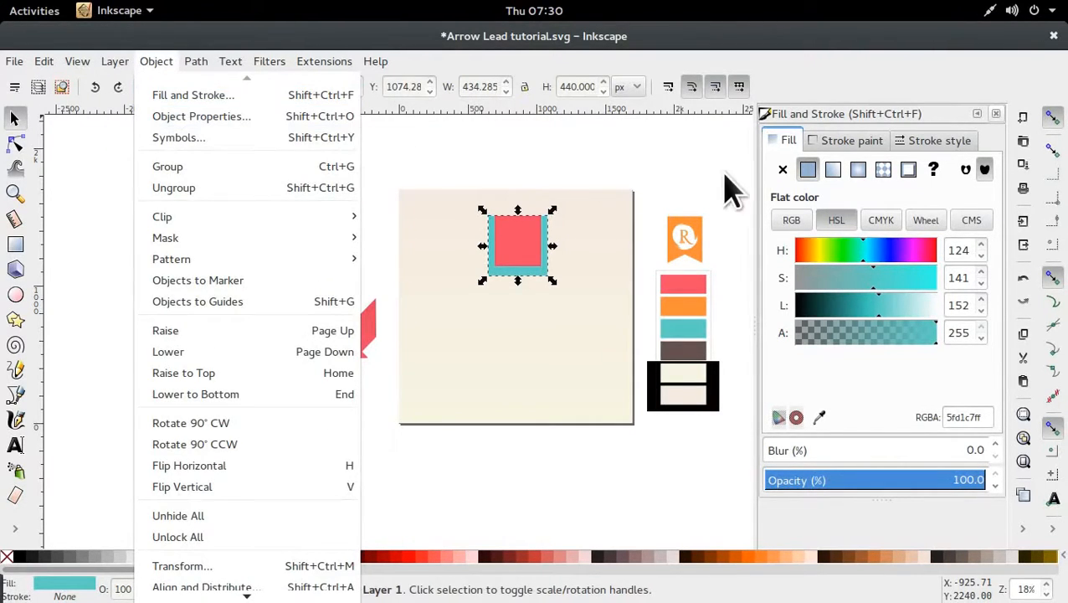
click(881, 391)
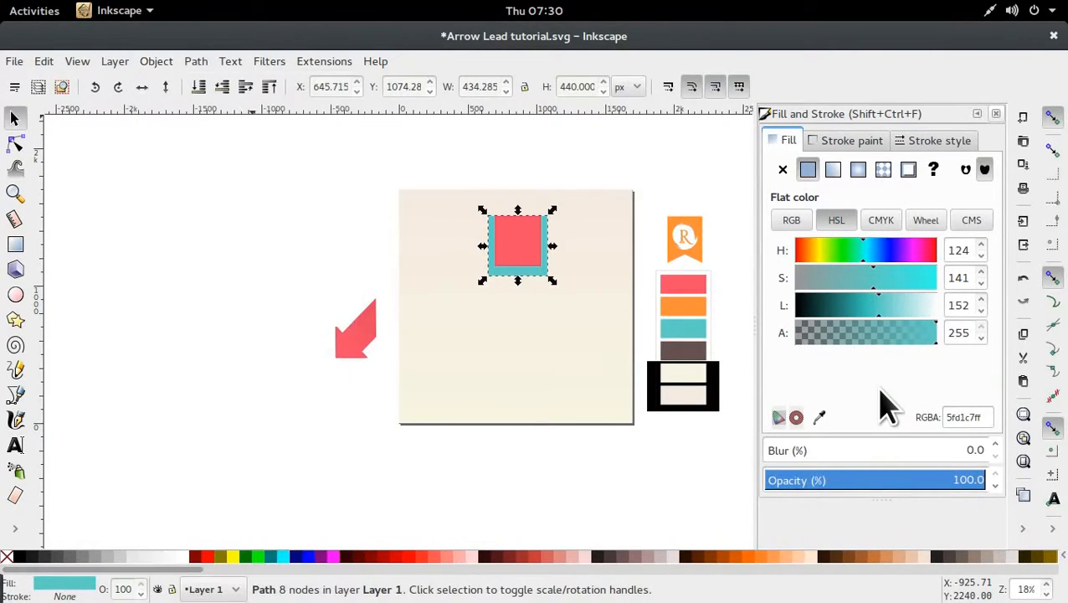
Step: Set the teal cut-out path's blur to 9.2%
click(779, 452)
drag(779, 448, 785, 448)
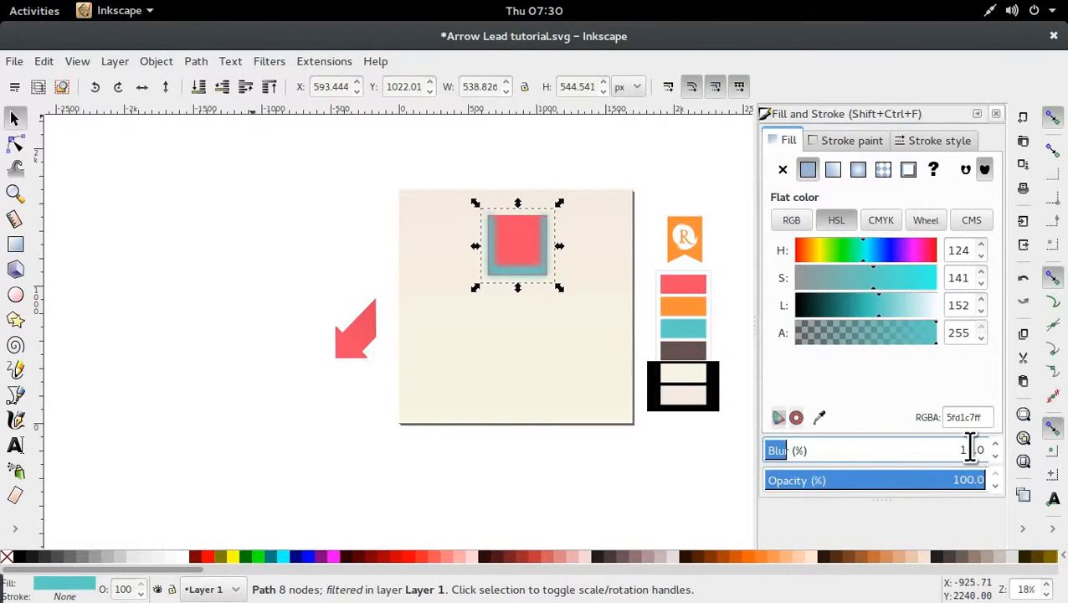
drag(968, 450, 1002, 448)
key(BackSpace)
key(BackSpace)
text(9.2)
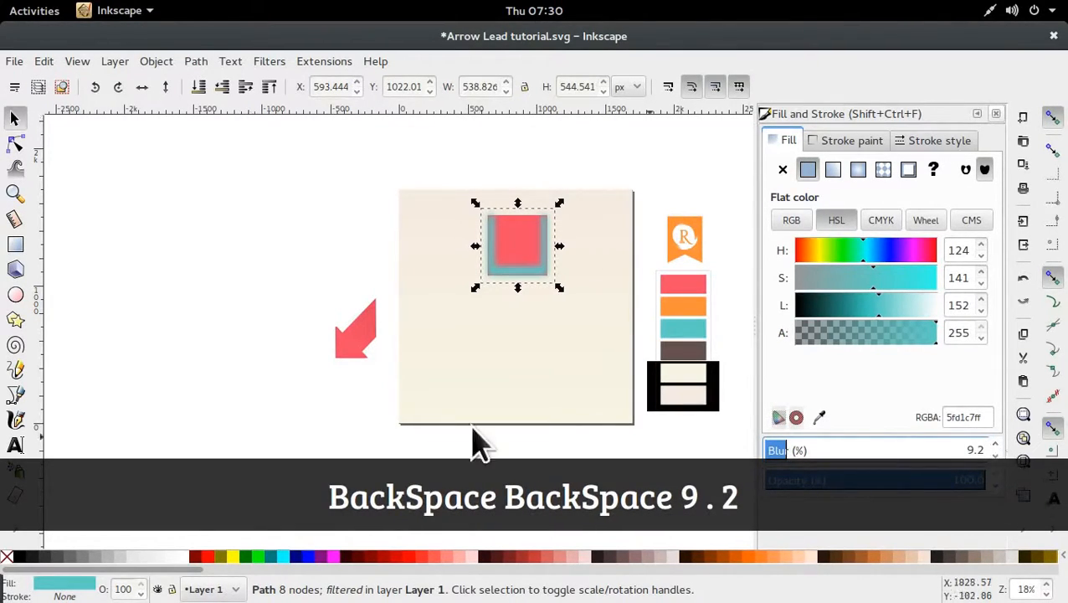
Step: Fill the blurred cut-out path with the cream colour sampled from the gradient background
click(179, 215)
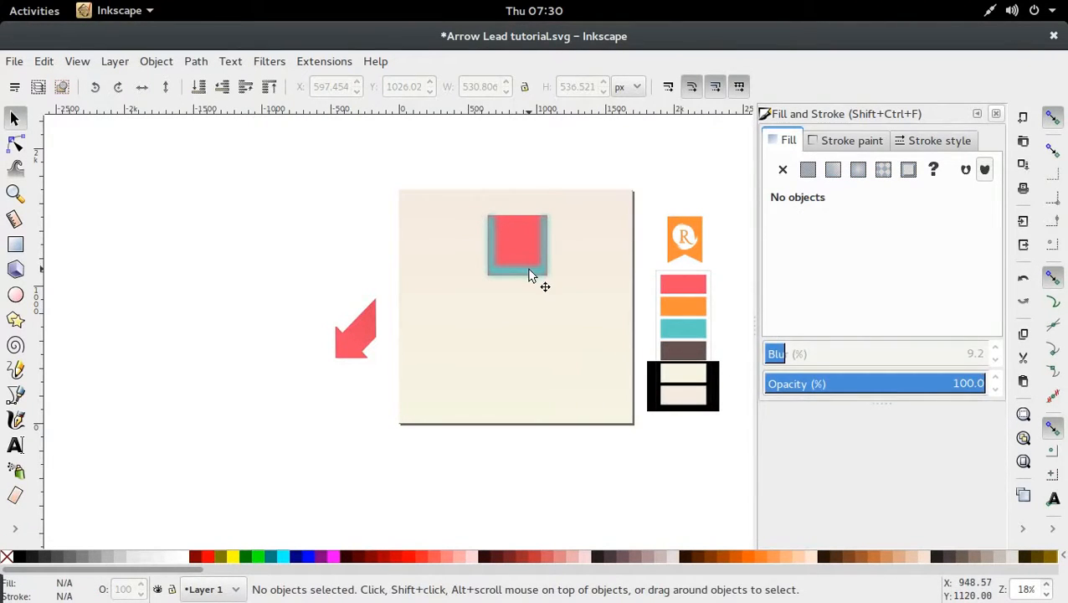
click(528, 247)
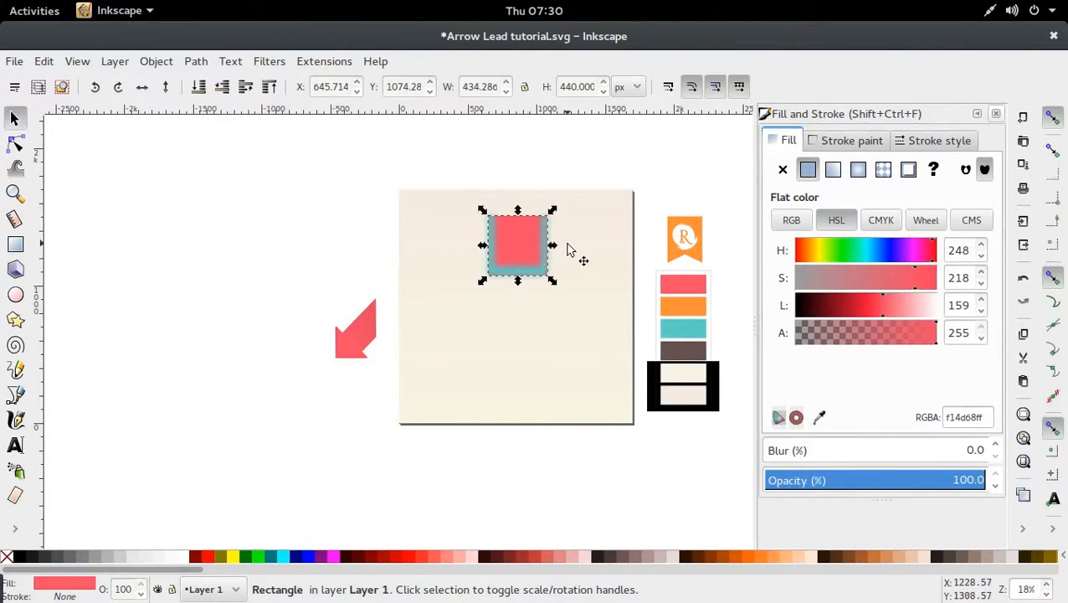
click(543, 279)
key(d)
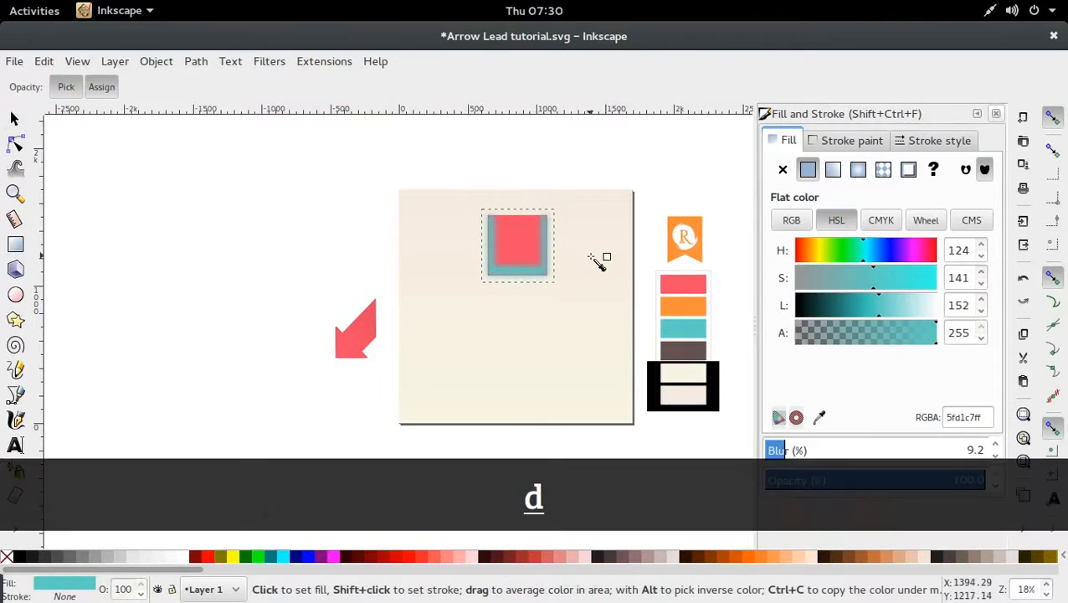
click(615, 294)
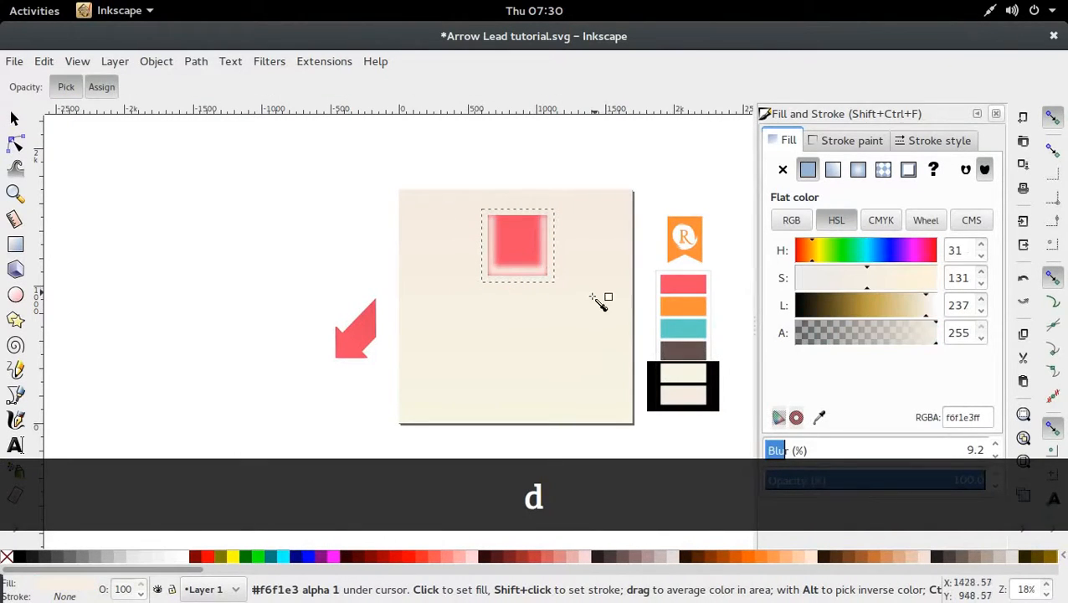
Step: Darken the cut-out path's fill to a brown with lightness 84 and saturation 75
click(915, 315)
click(914, 313)
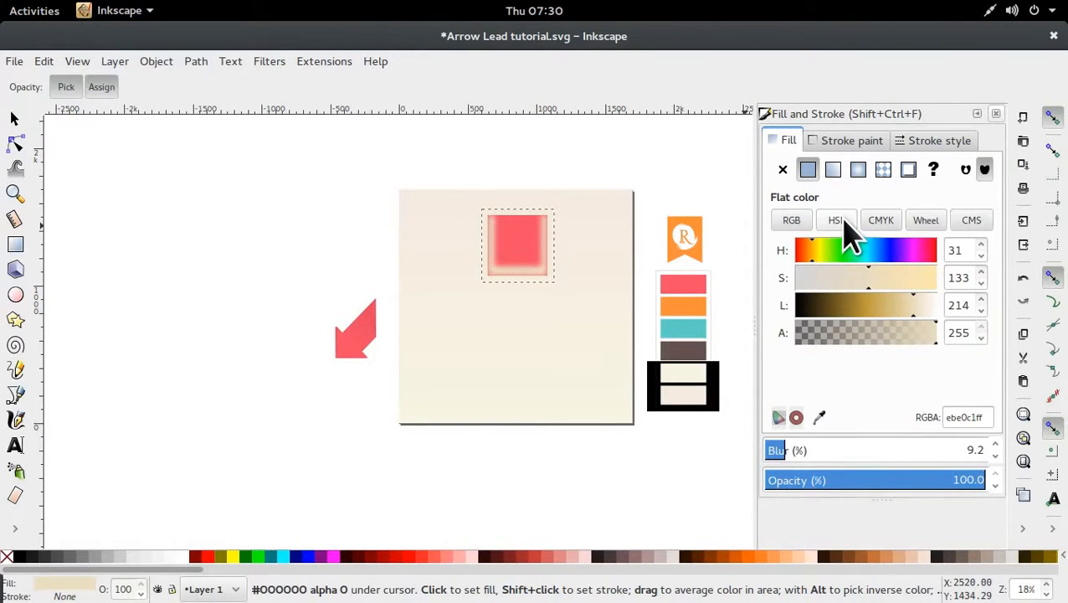
drag(911, 304, 839, 298)
click(854, 278)
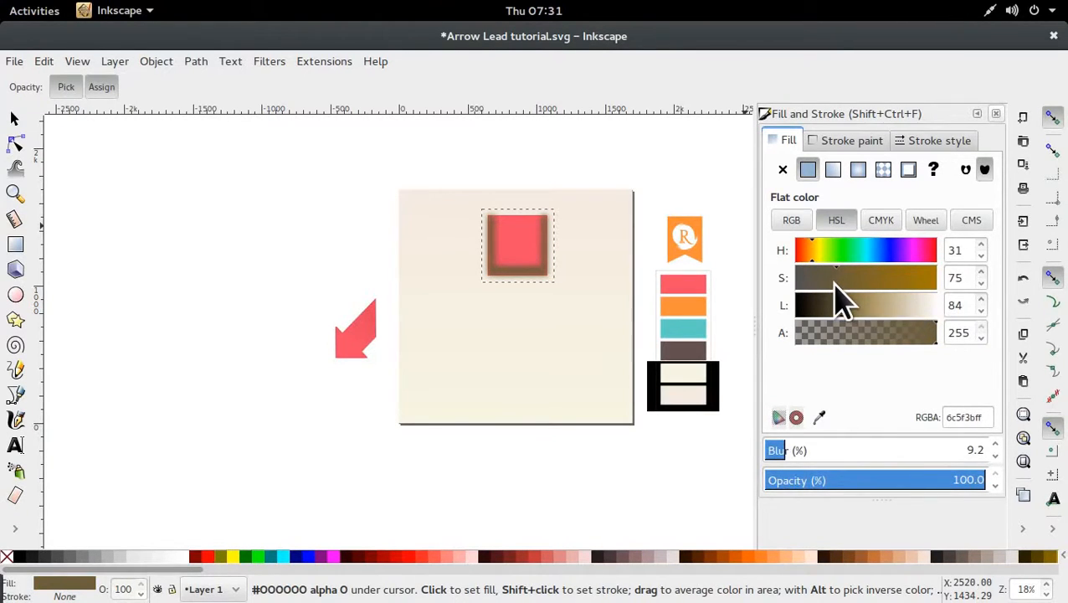
Step: Enlarge the blurred path about its centre to about 587 by 593 px and raise the red square above it
key(s)
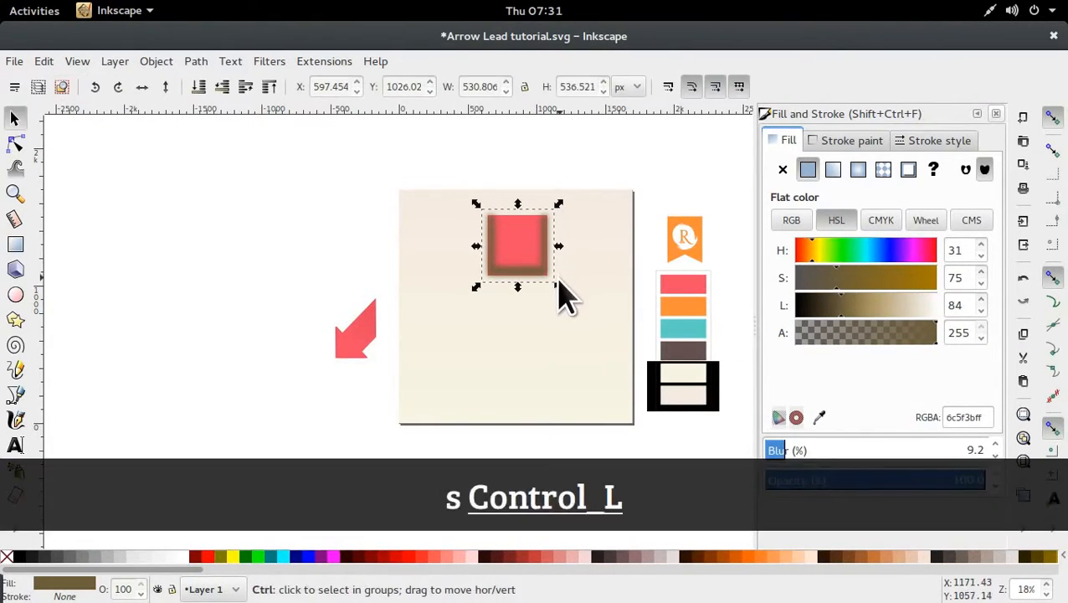
drag(559, 285, 562, 291)
click(520, 234)
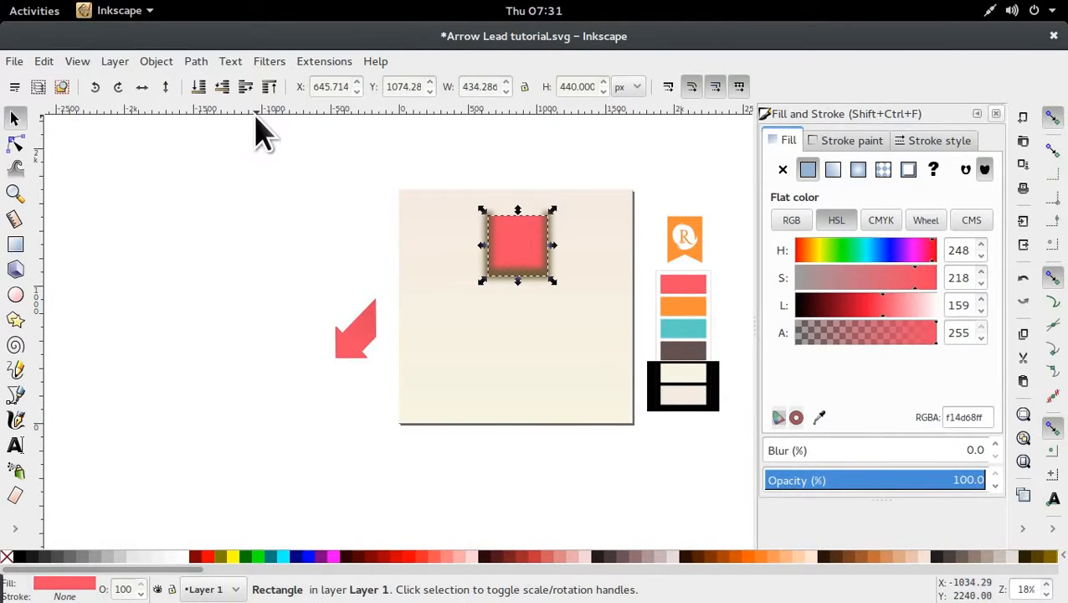
shift+click(480, 264)
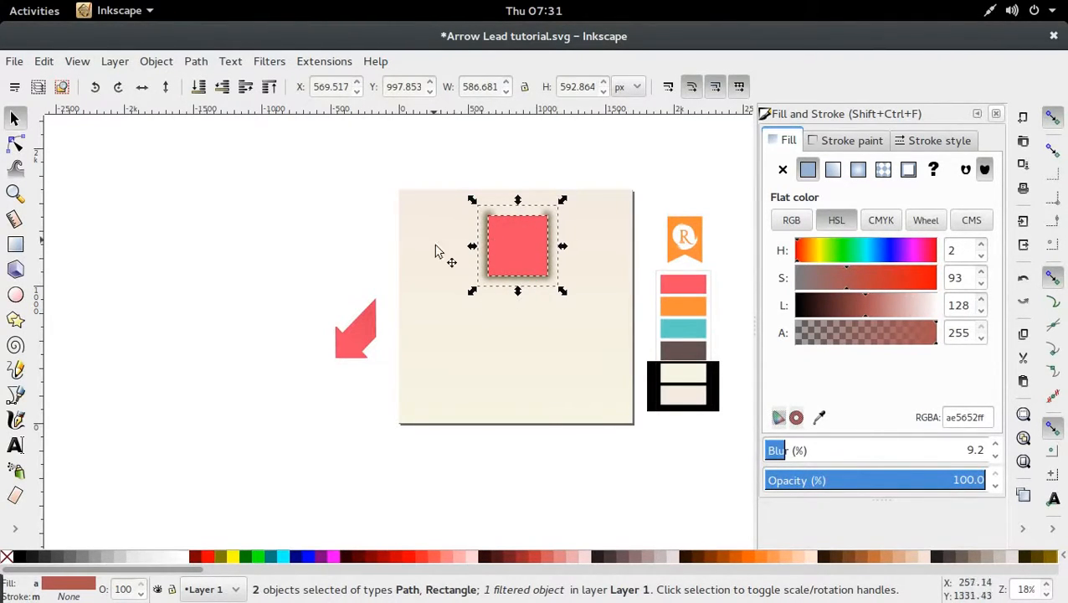
click(325, 244)
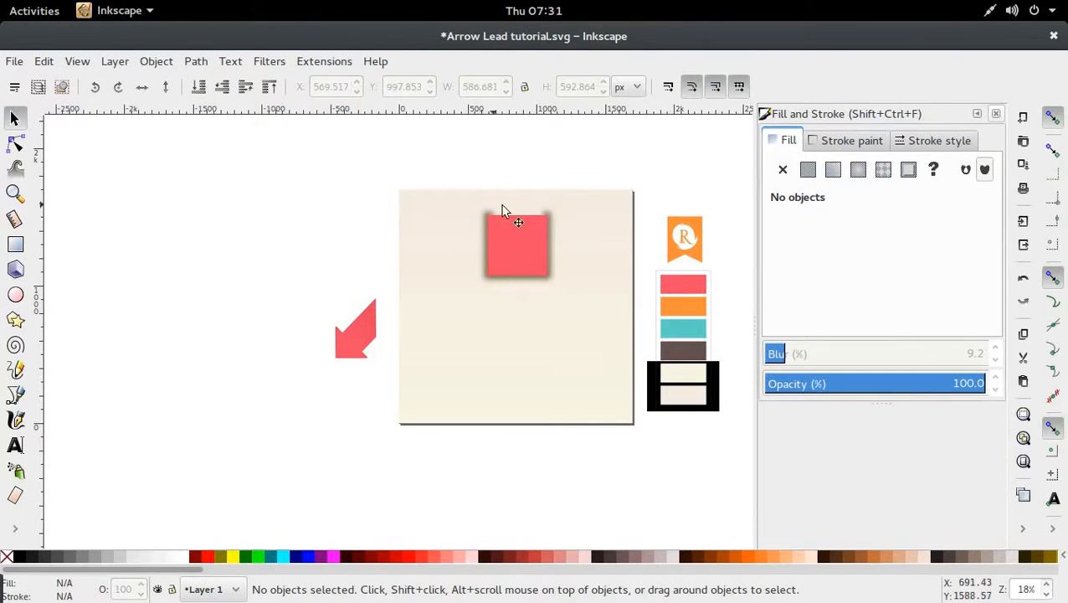
Step: Clip the blurred brown path with the red square on top of it
click(517, 247)
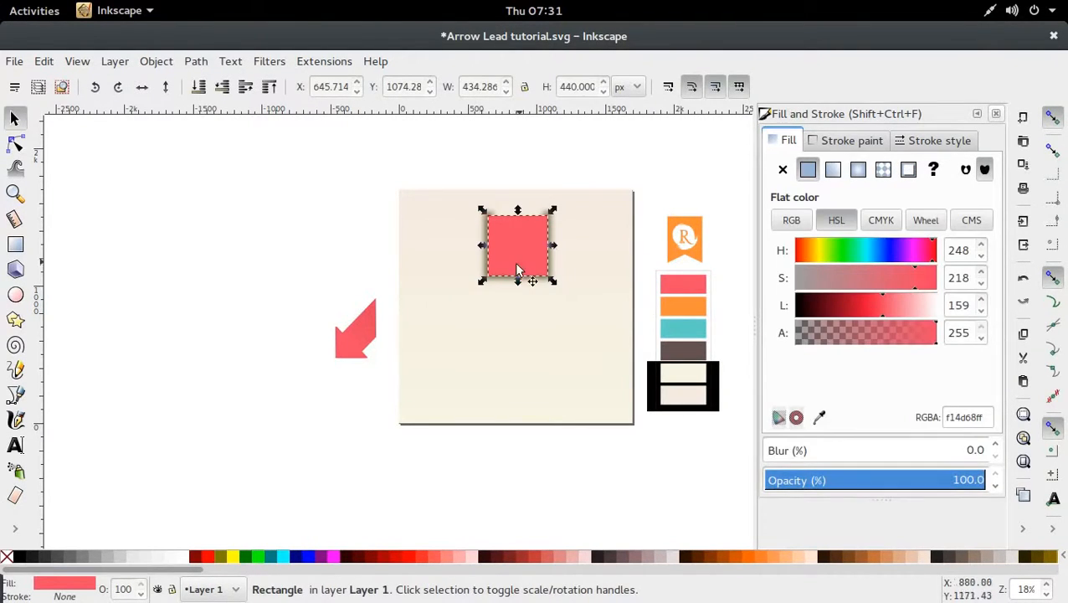
shift+click(484, 223)
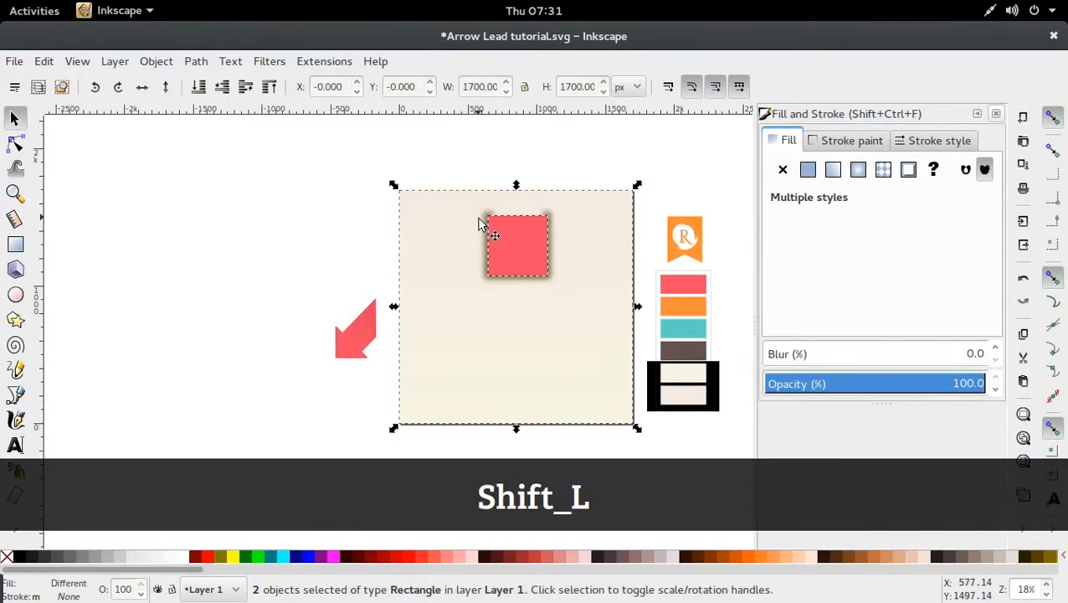
shift+click(482, 221)
shift+click(455, 253)
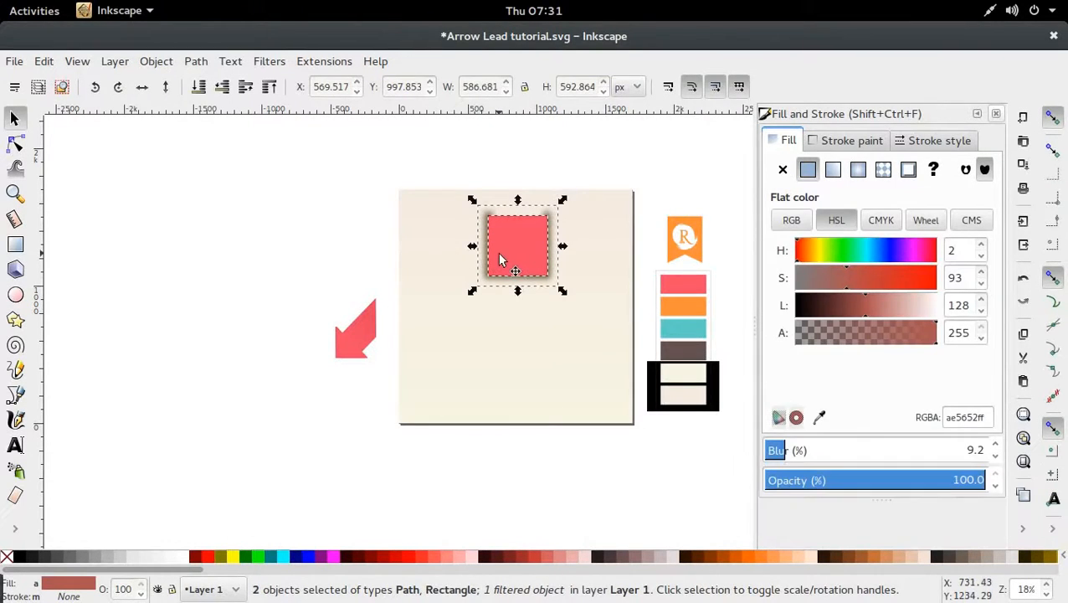
right_click(519, 261)
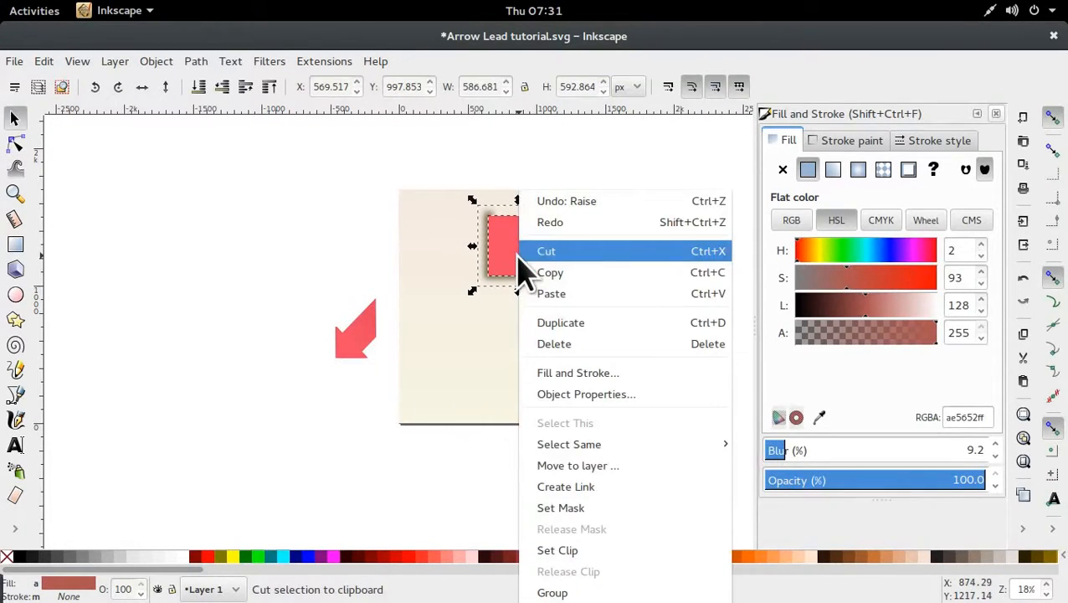
click(618, 553)
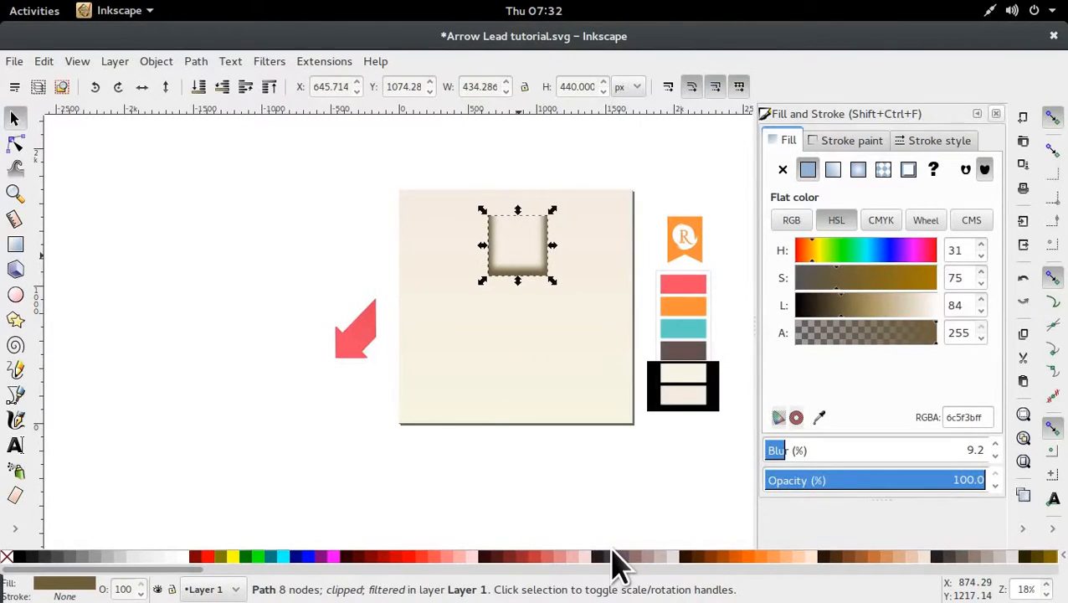
click(601, 162)
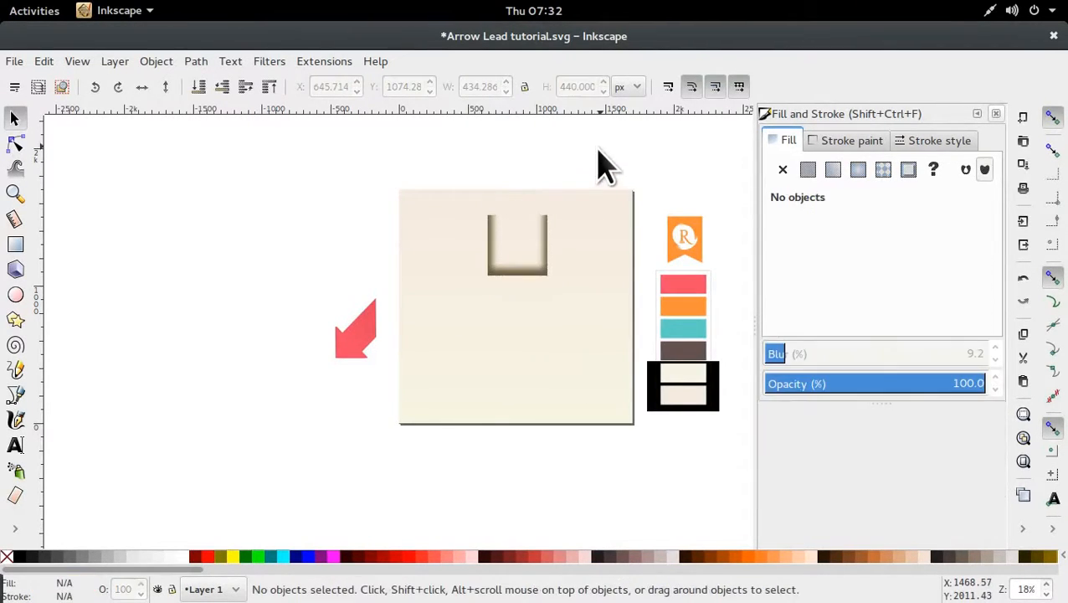
Step: Lighten the clipped shadow's fill to a lightness of 180
click(528, 274)
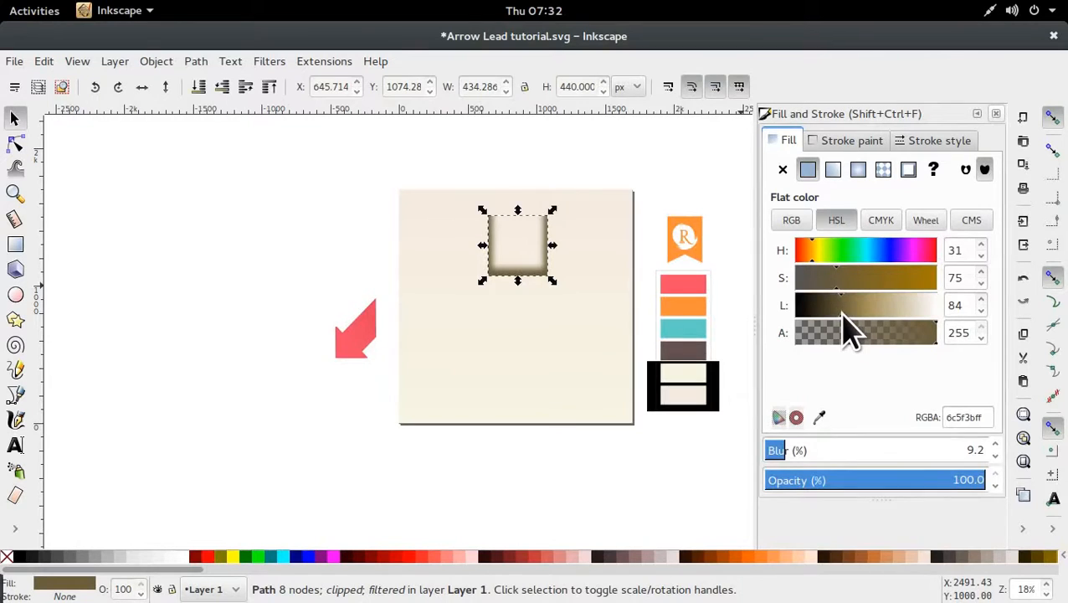
drag(843, 316, 896, 317)
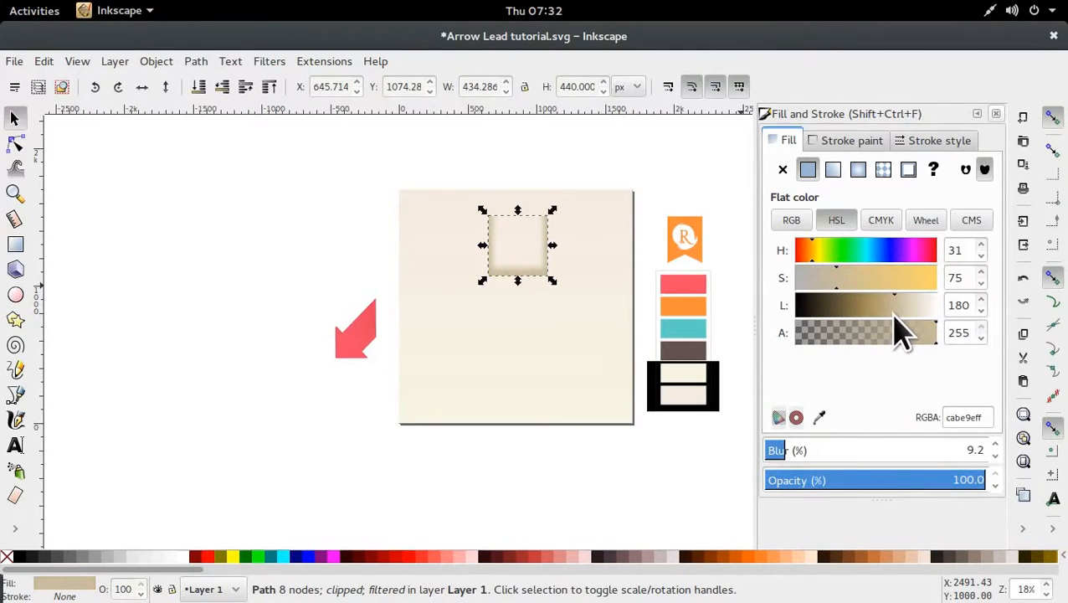
click(644, 179)
Step: Increase the clipped shadow's blur to about 19.9%
click(506, 272)
click(779, 451)
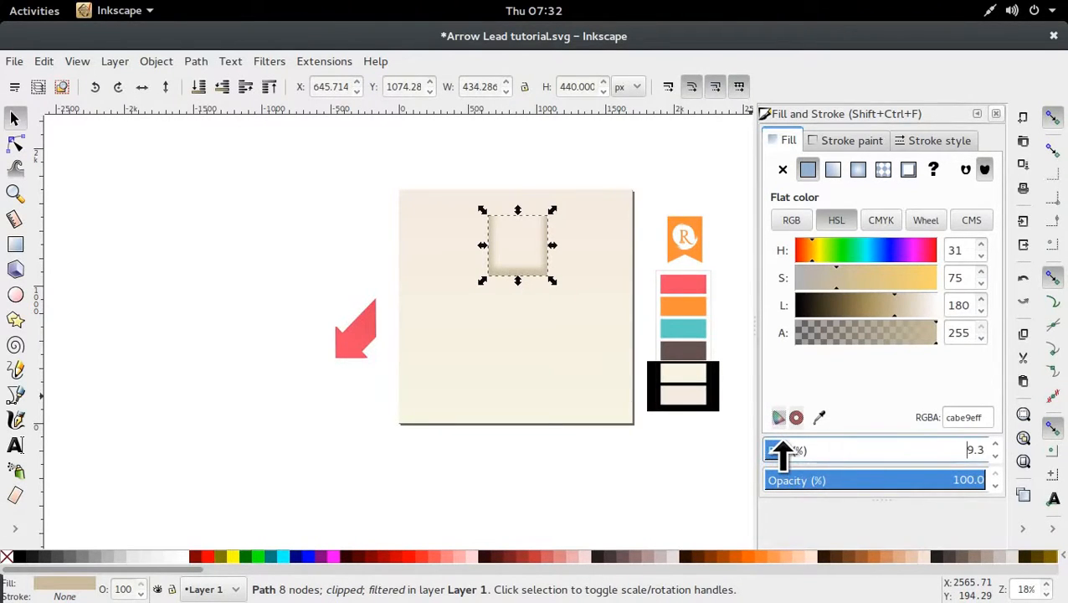
mouse_move(781, 442)
mouse_down()
mouse_move(811, 447)
mouse_move(772, 447)
mouse_move(798, 448)
mouse_up()
click(712, 178)
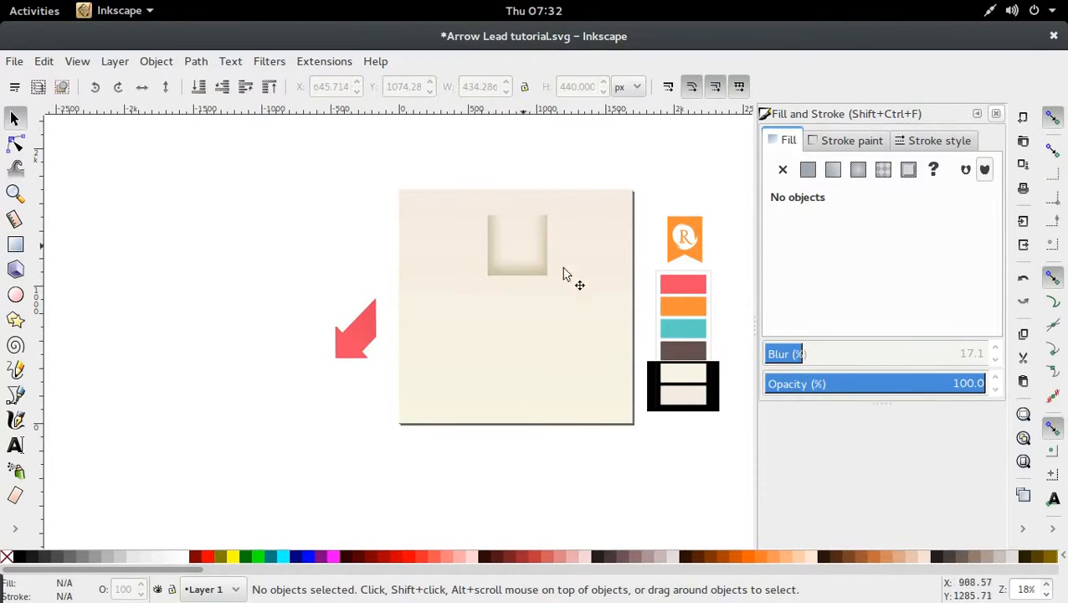
click(551, 272)
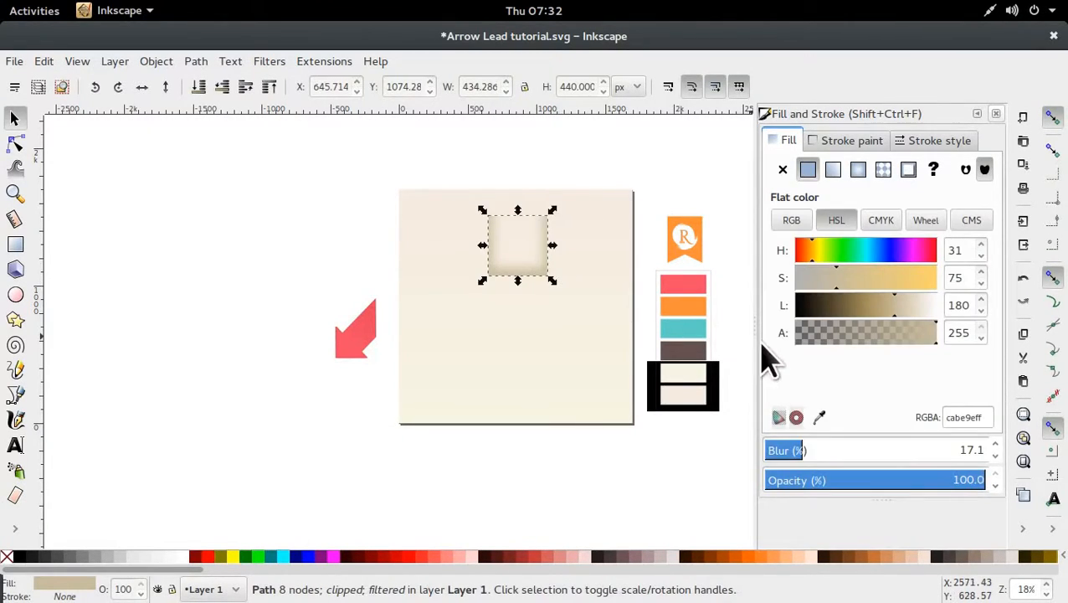
mouse_move(792, 452)
mouse_down()
mouse_move(777, 453)
mouse_move(821, 453)
mouse_move(797, 453)
mouse_move(805, 463)
mouse_up()
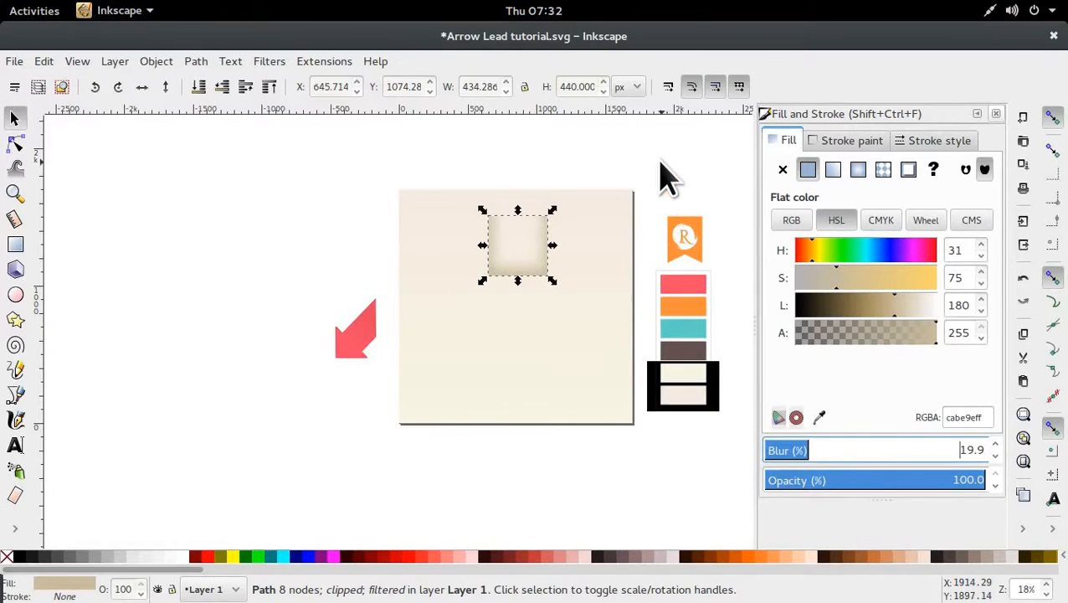
click(649, 205)
click(539, 284)
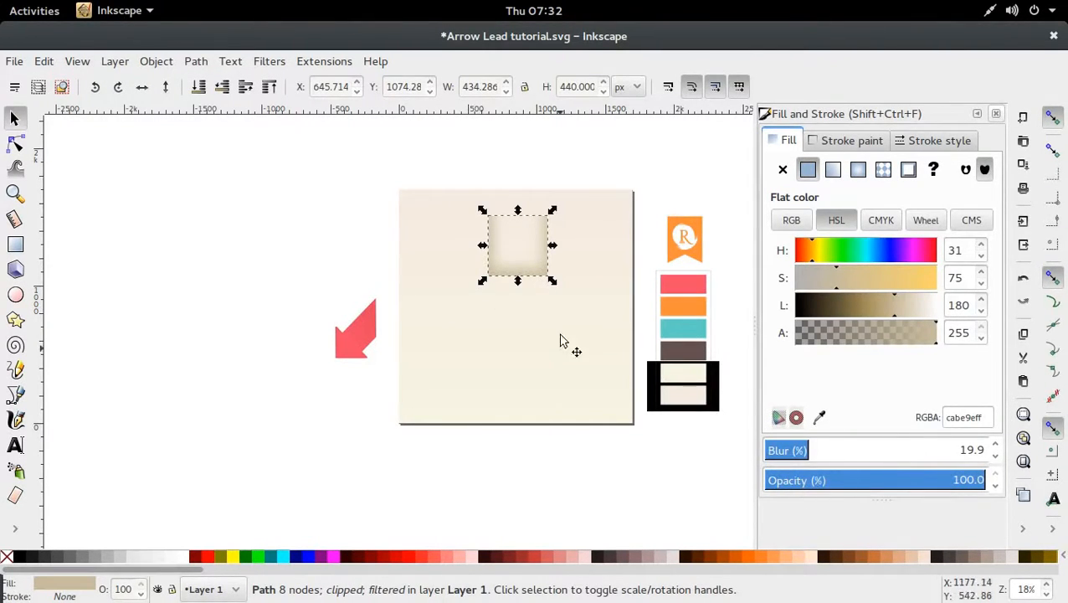
Step: Duplicate the clipped shadow and place the copy diagonally below and to its left, at about X 211.4, Y 634.3 px, with corners touching
click(593, 160)
click(517, 276)
key(ctrl+d)
drag(518, 276, 460, 338)
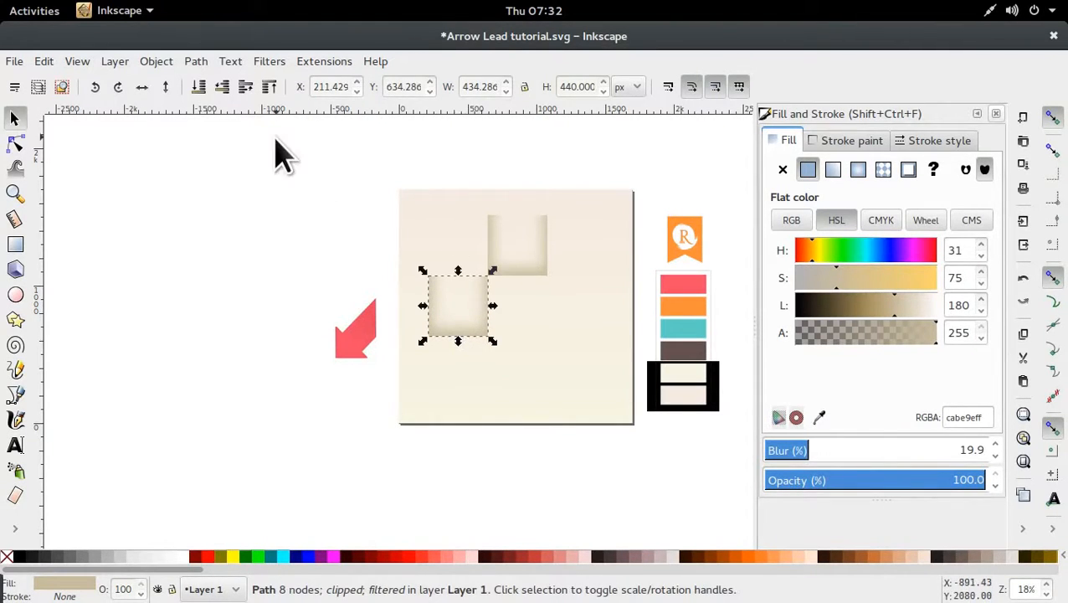
Step: Rotate the copied shadow 90 degrees counter-clockwise so its open side faces left
click(484, 299)
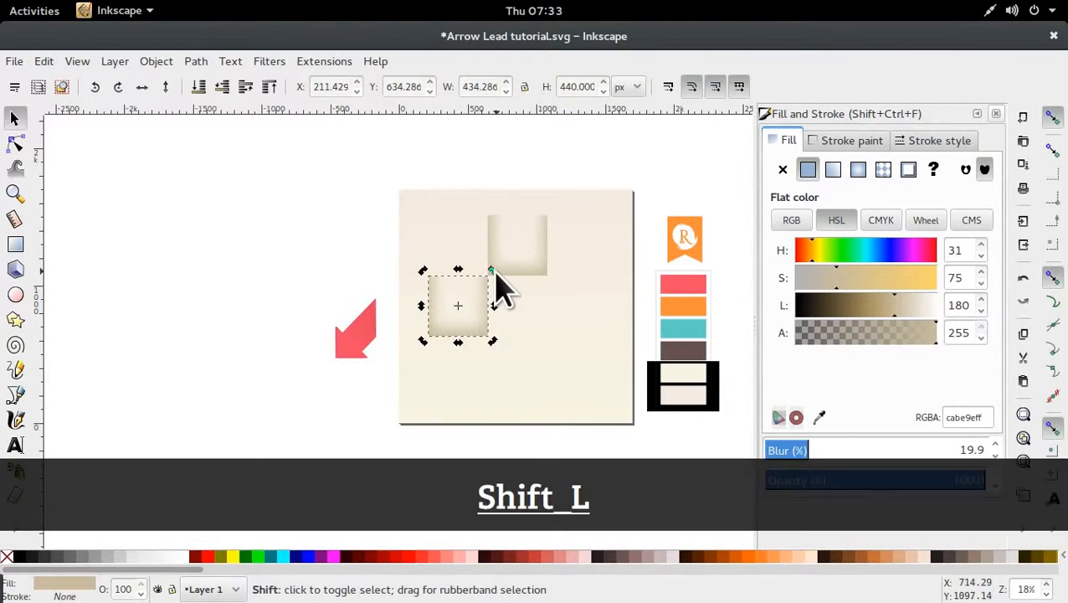
drag(495, 272, 420, 267)
key(ctrl+z)
click(334, 288)
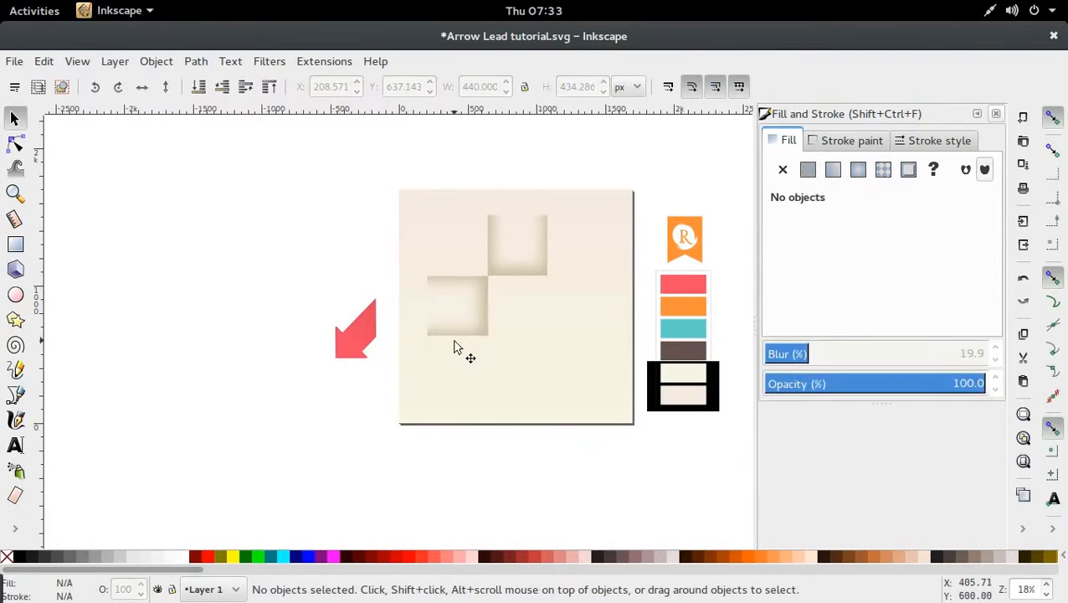
click(484, 329)
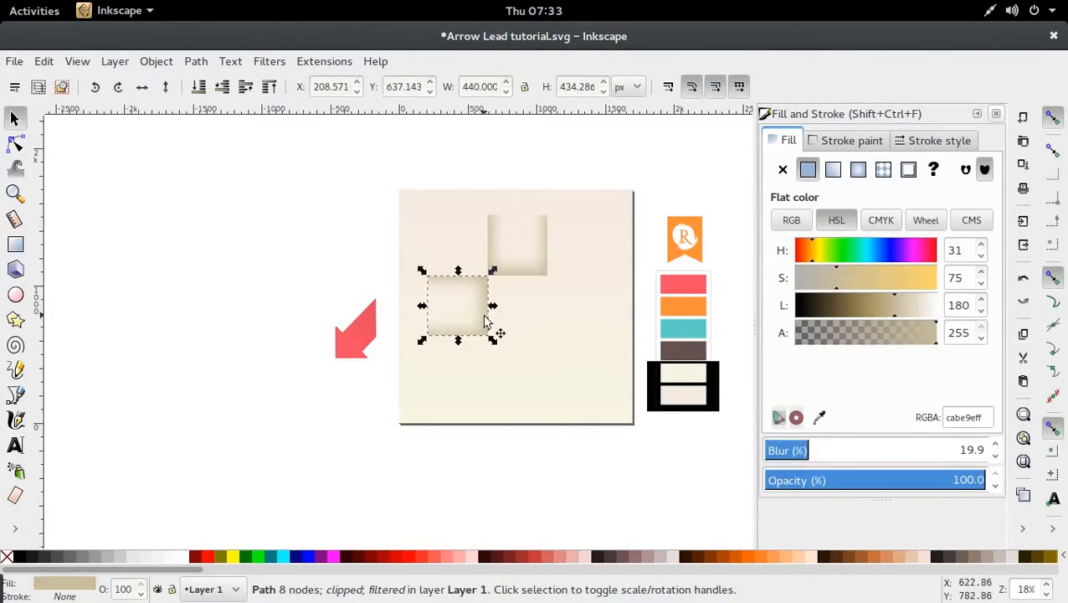
key(ctrl+d)
drag(484, 329, 601, 333)
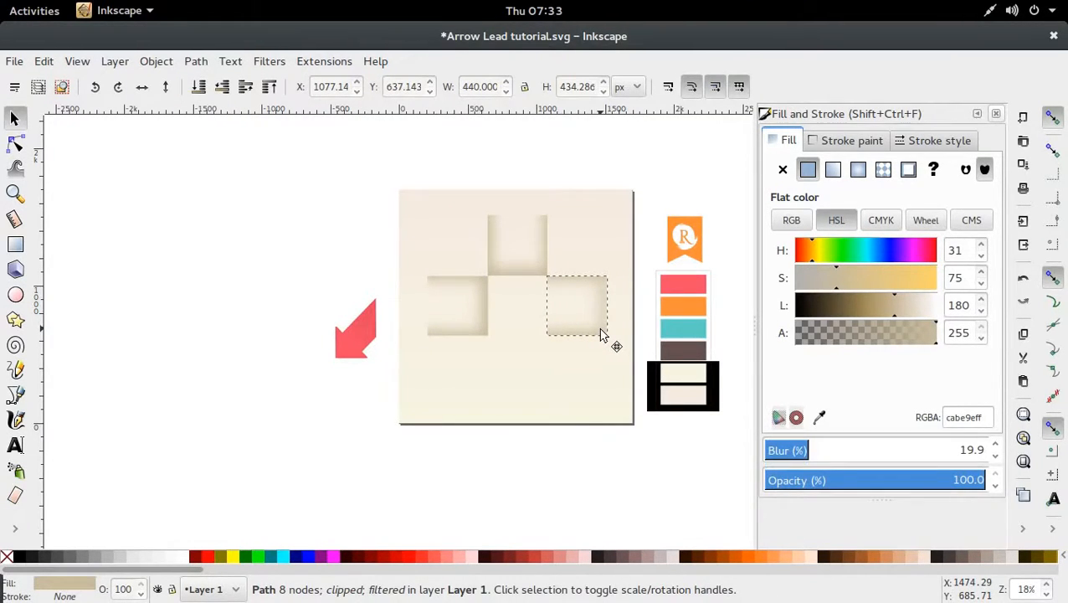
click(188, 280)
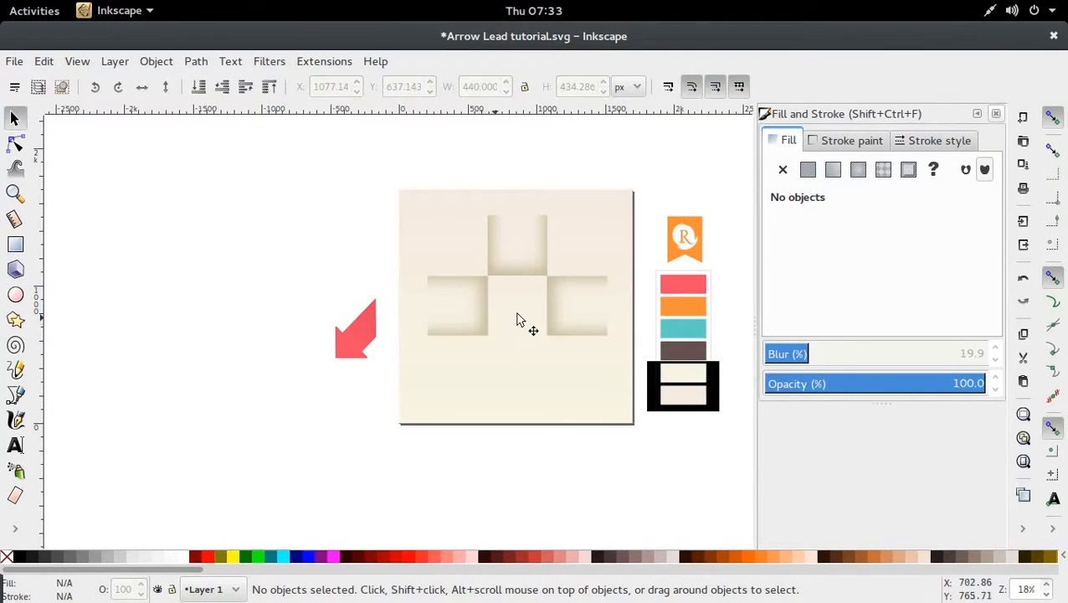
click(553, 313)
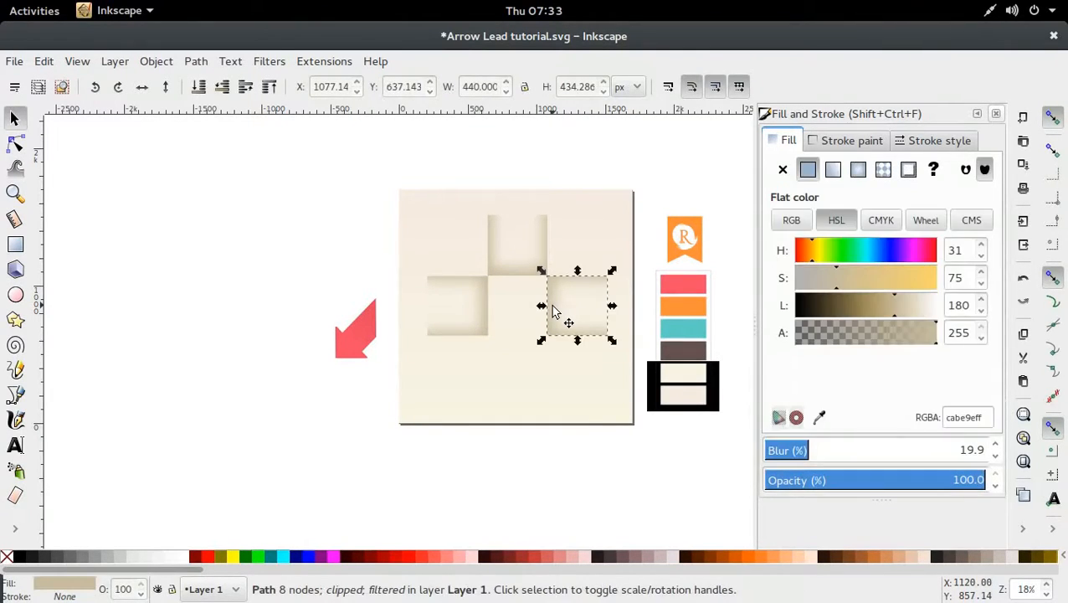
key(Delete)
Step: Enable snapping of bounding box corners and align the left shadow at X 205.714, Y 640 px against the top shadow's corner
click(477, 320)
click(482, 317)
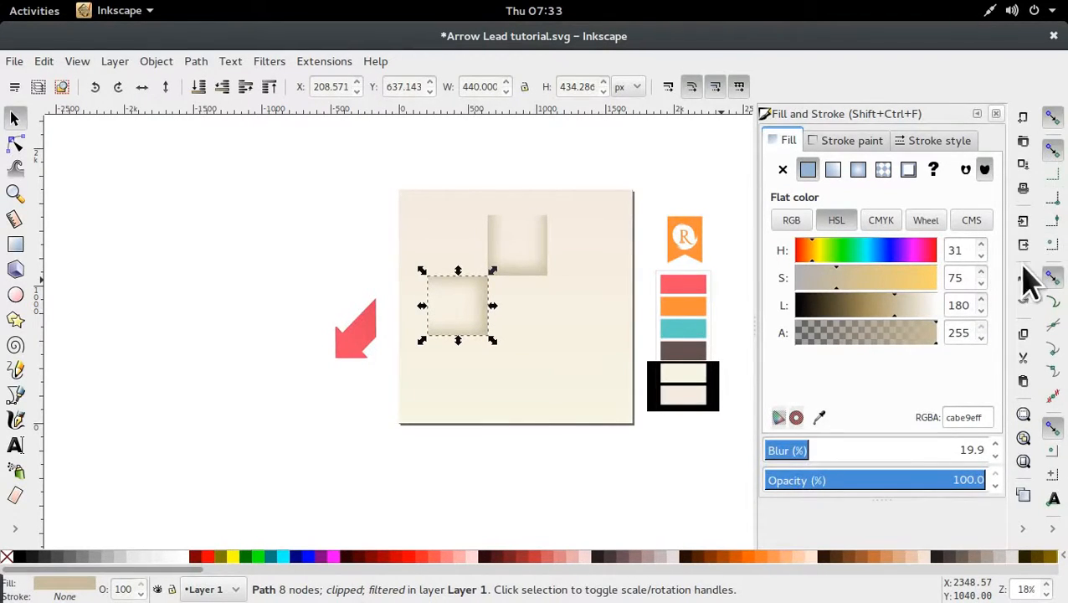
click(1050, 151)
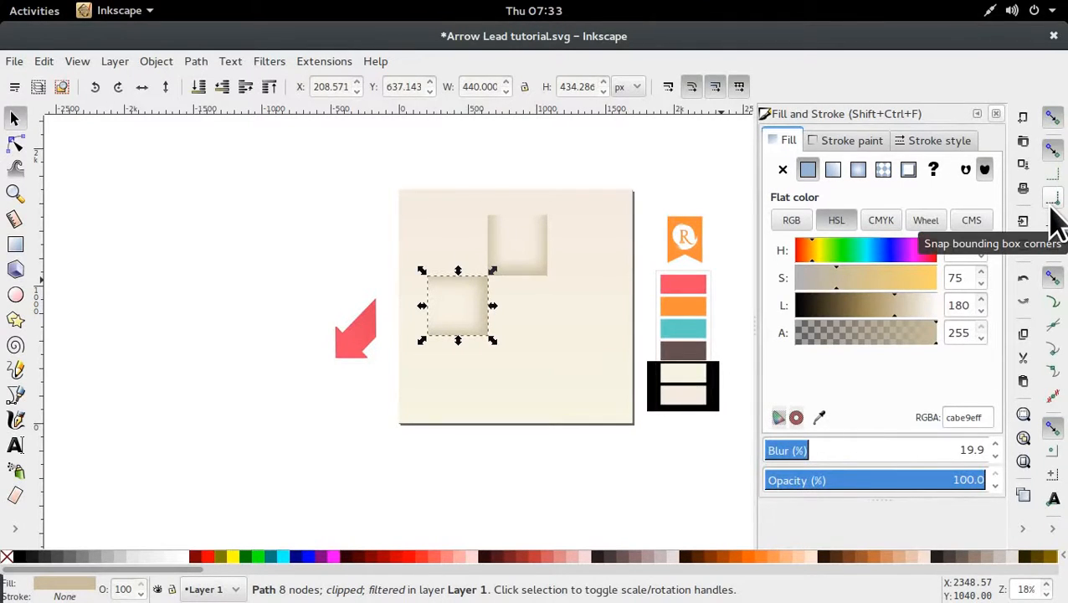
click(1053, 201)
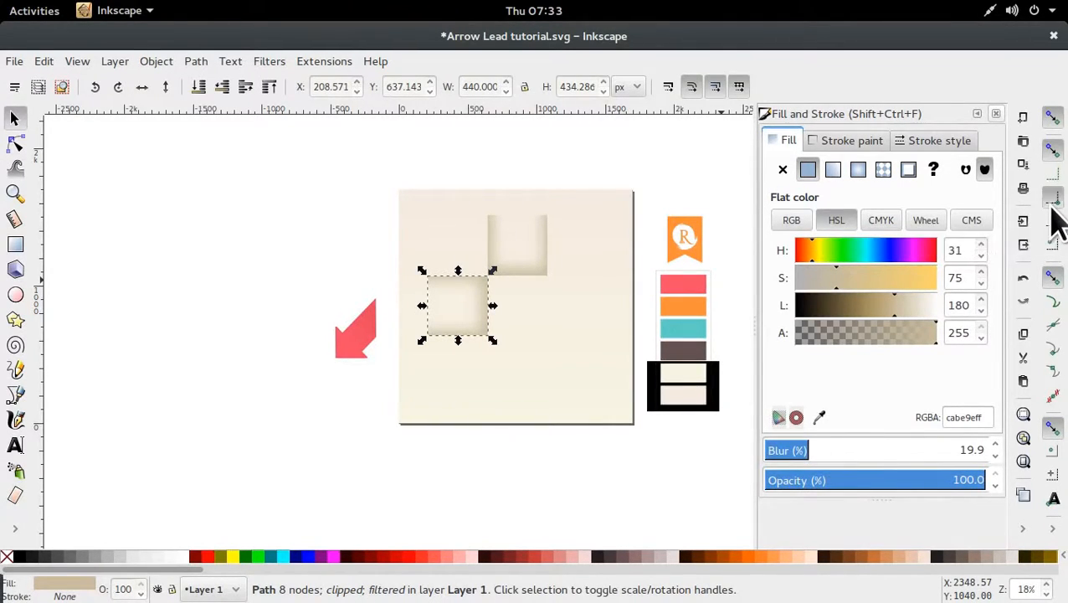
mouse_move(469, 339)
mouse_down()
mouse_move(457, 338)
mouse_move(478, 341)
mouse_up()
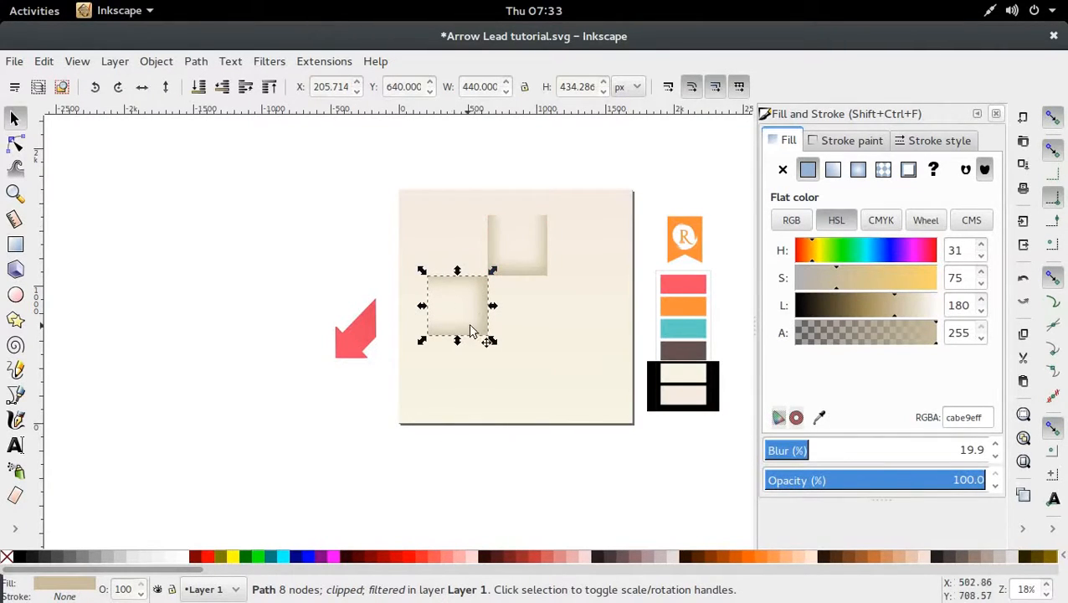
Step: Complete the cross with a horizontally mirrored copy of the left shadow at X 1080 px and a vertically flipped copy of the top one at Y 200 px
key(ctrl+d)
drag(473, 337, 589, 341)
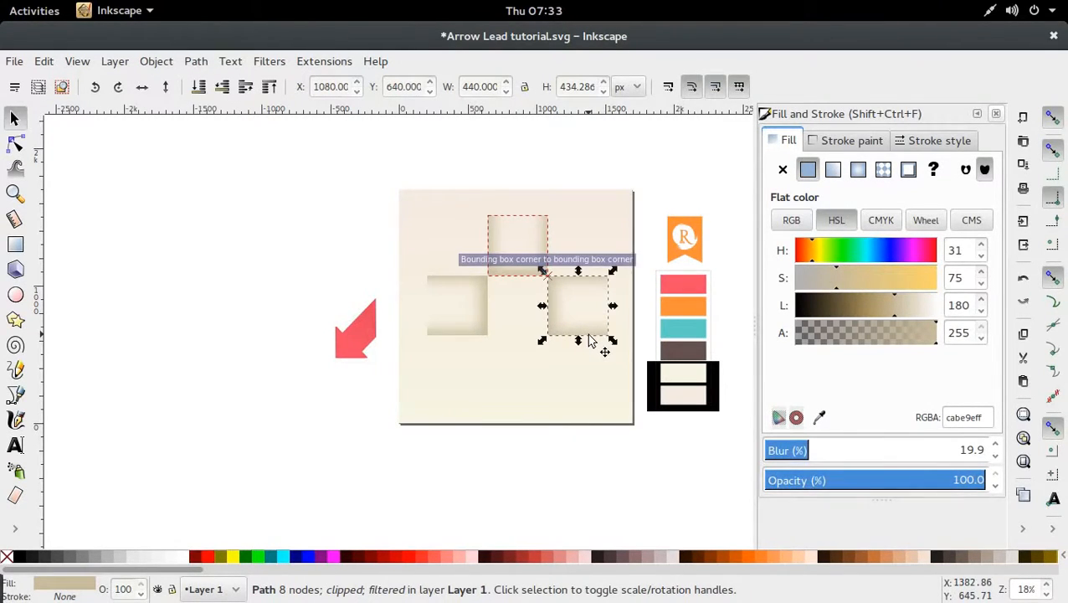
click(506, 212)
click(507, 245)
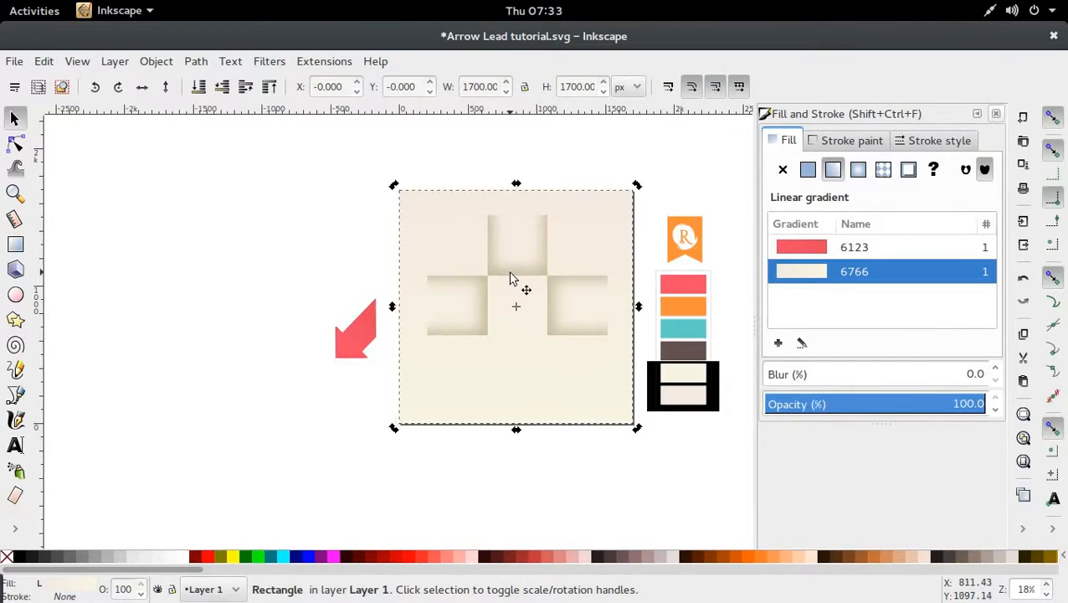
click(510, 273)
key(ctrl+d)
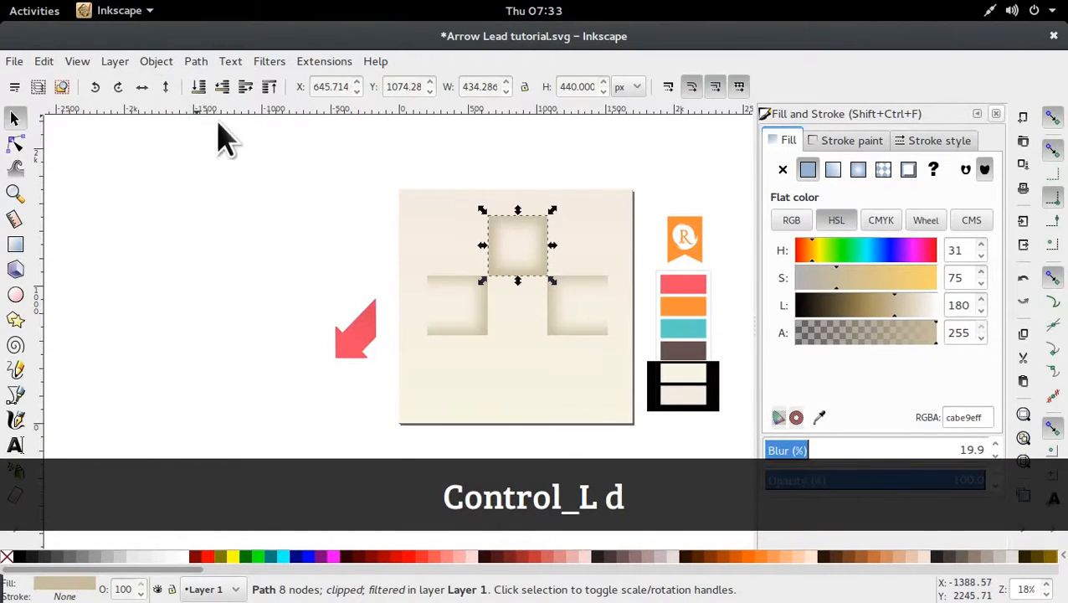
key(ctrl)
drag(524, 233, 538, 353)
click(277, 431)
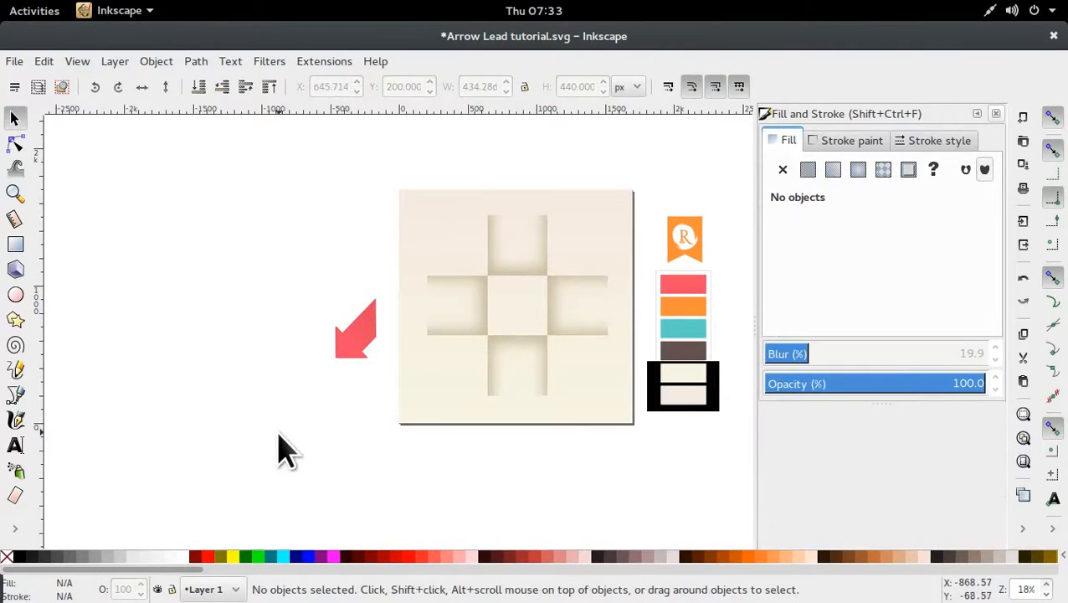
Step: Shift the four shadows and the red arrow together straight up to Y 217.143 px
drag(335, 453, 637, 223)
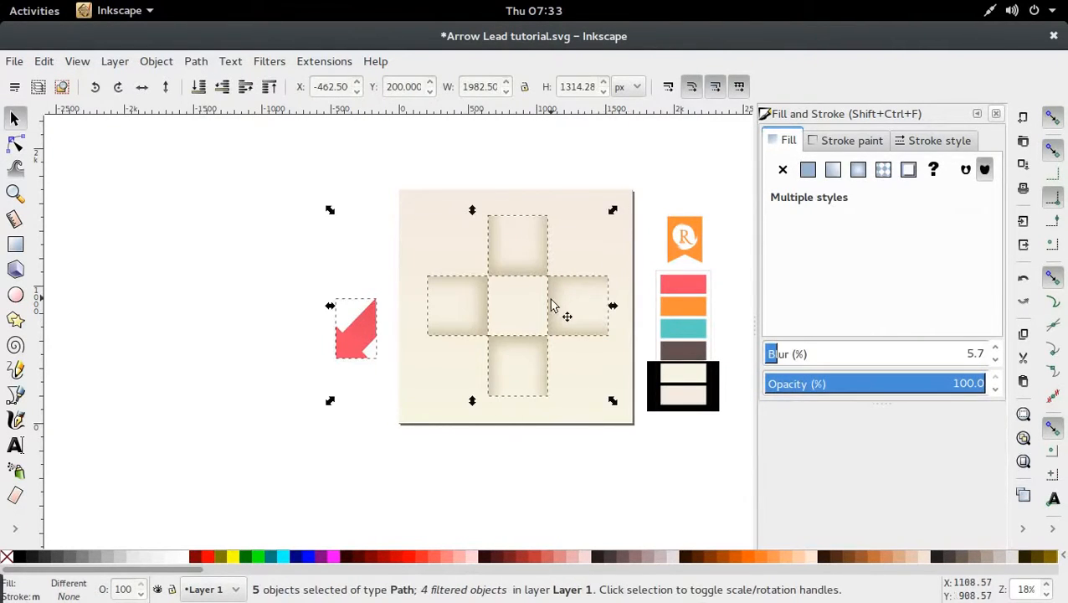
key(ctrl)
drag(556, 327, 561, 329)
click(326, 394)
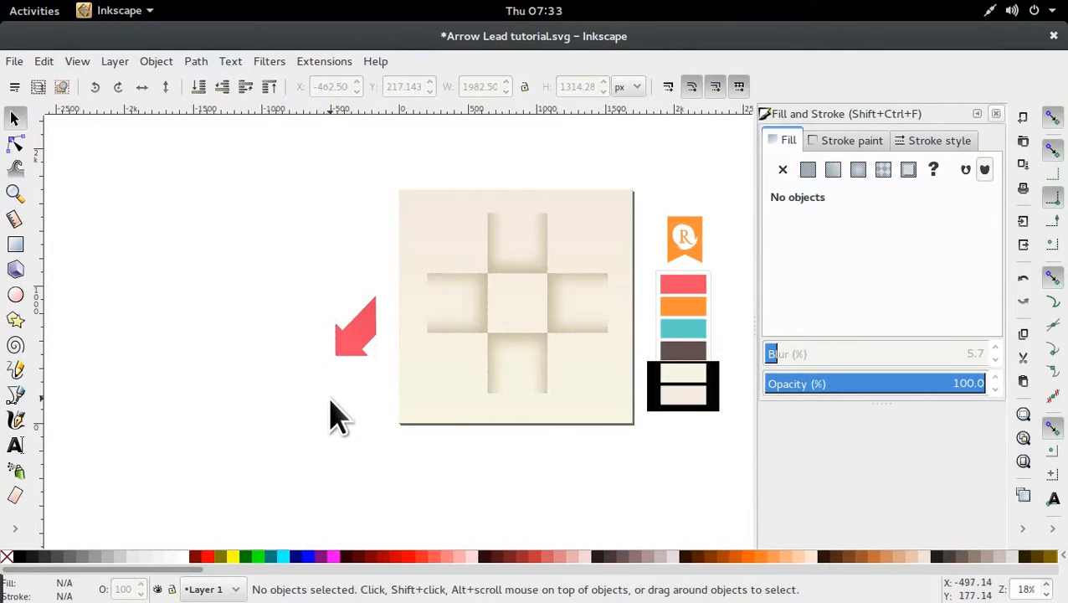
Step: Move the red arrow to the empty canvas just outside the upper part of the page's left edge
drag(354, 327, 389, 257)
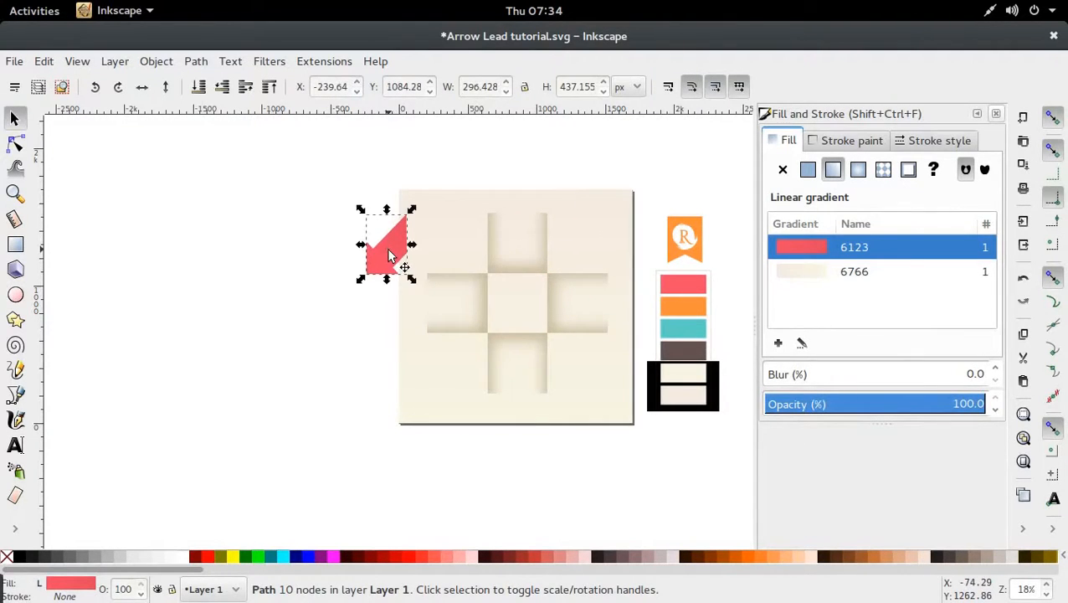
ctrl+scroll(381, 247, up, 4)
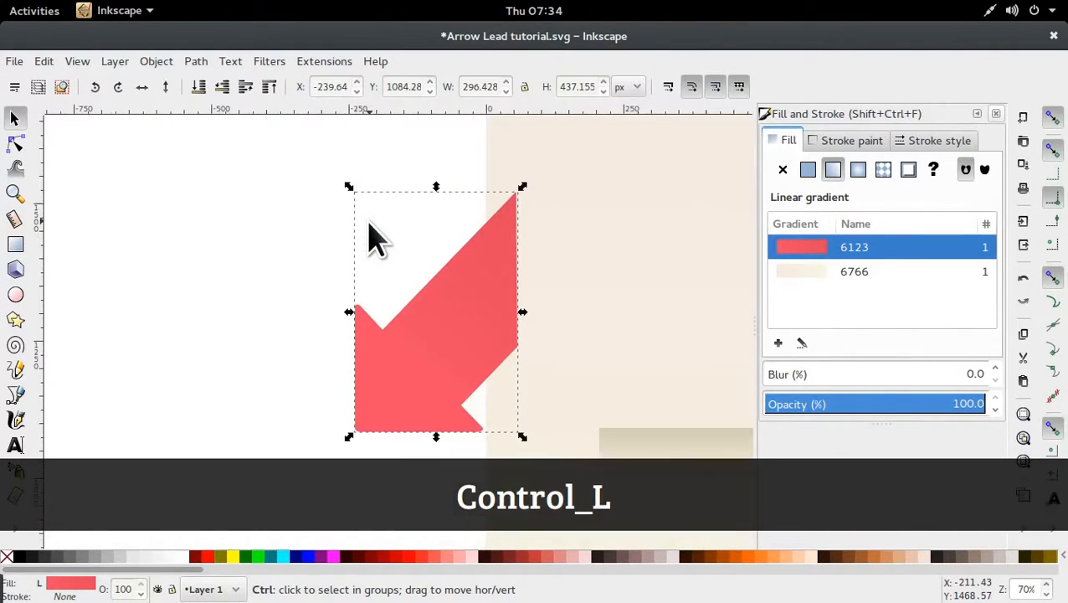
drag(453, 328, 398, 311)
Step: Trace the red arrow with the Bezier tool as a closed seven-corner outline of straight segments, about 298 by 440 px
click(16, 393)
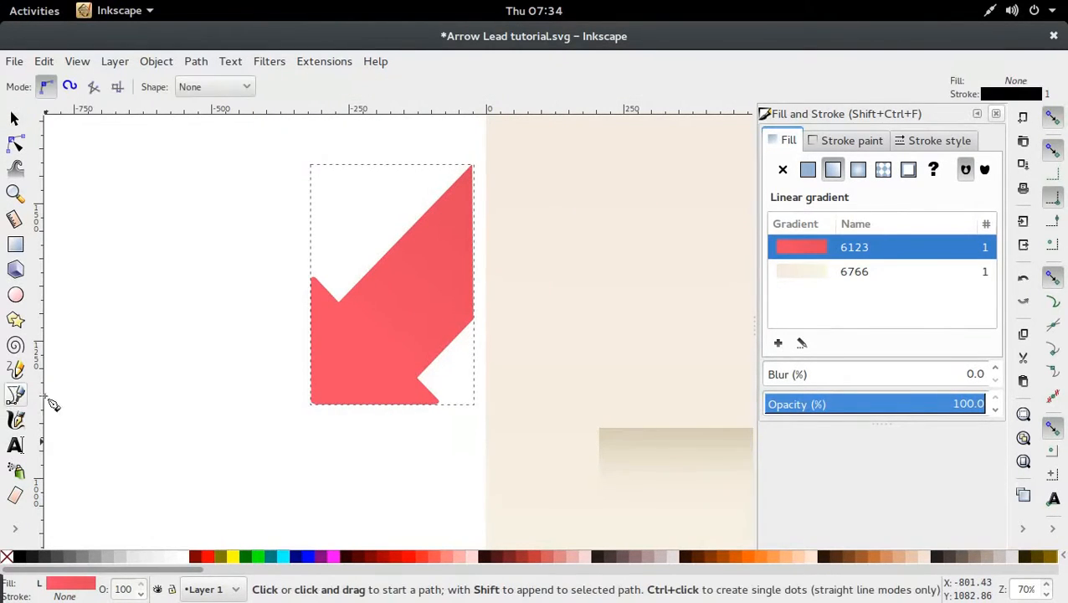
click(474, 166)
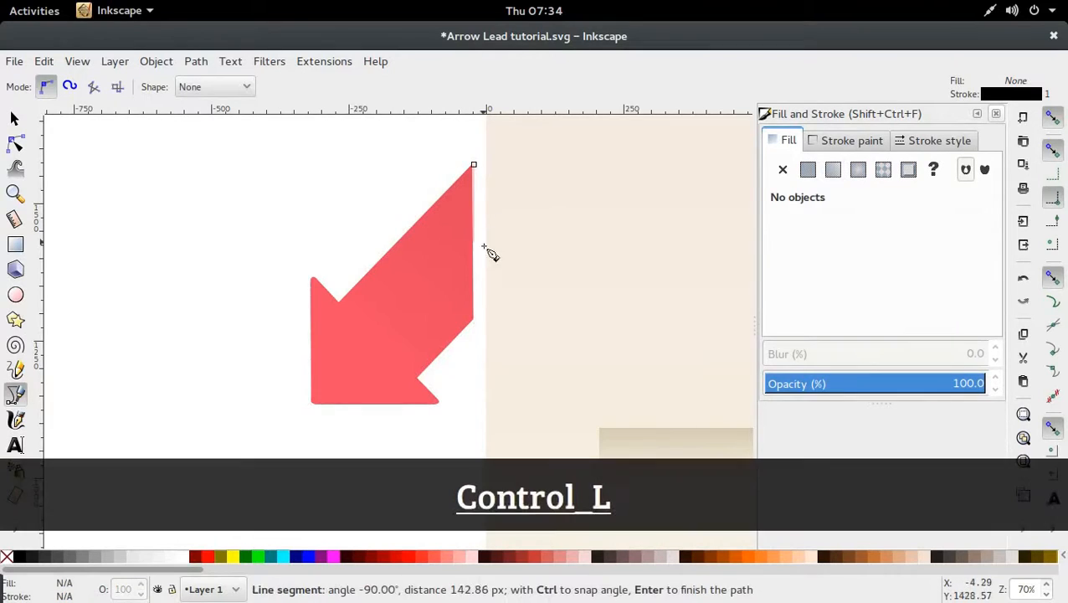
ctrl+click(474, 320)
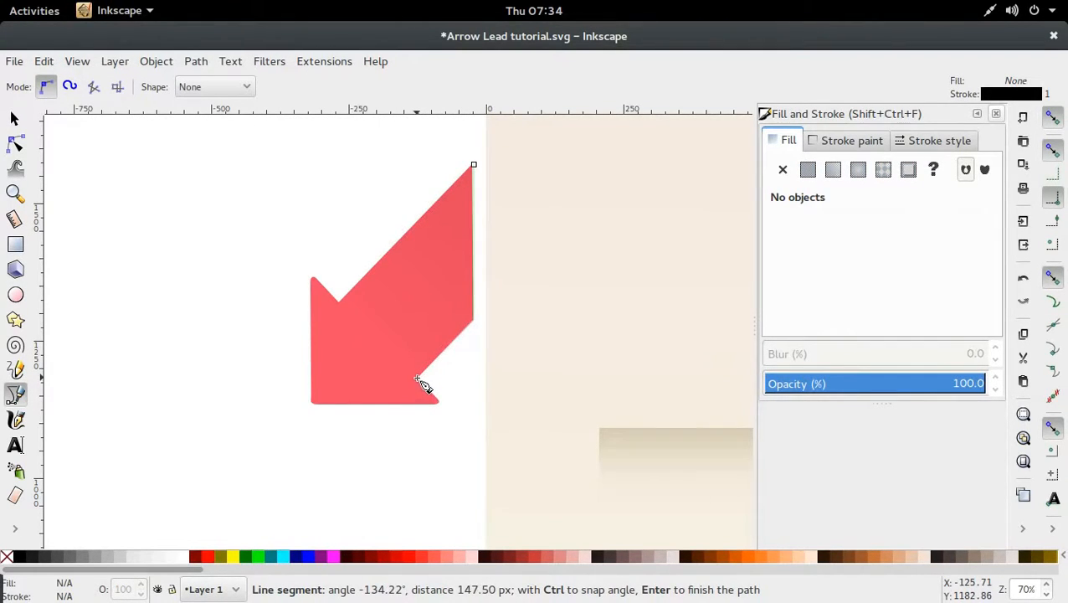
click(418, 378)
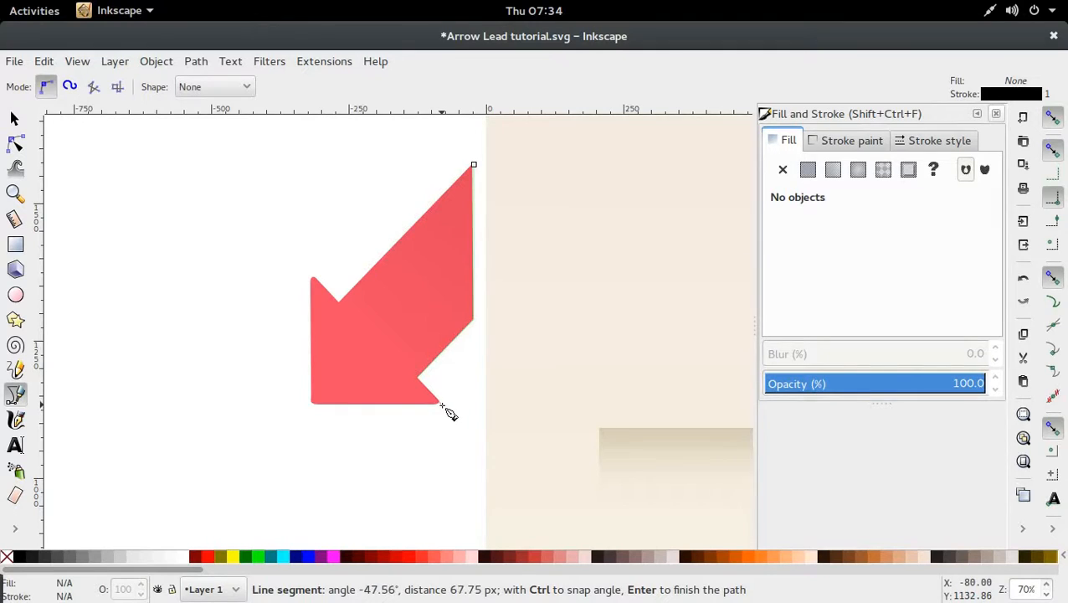
click(442, 405)
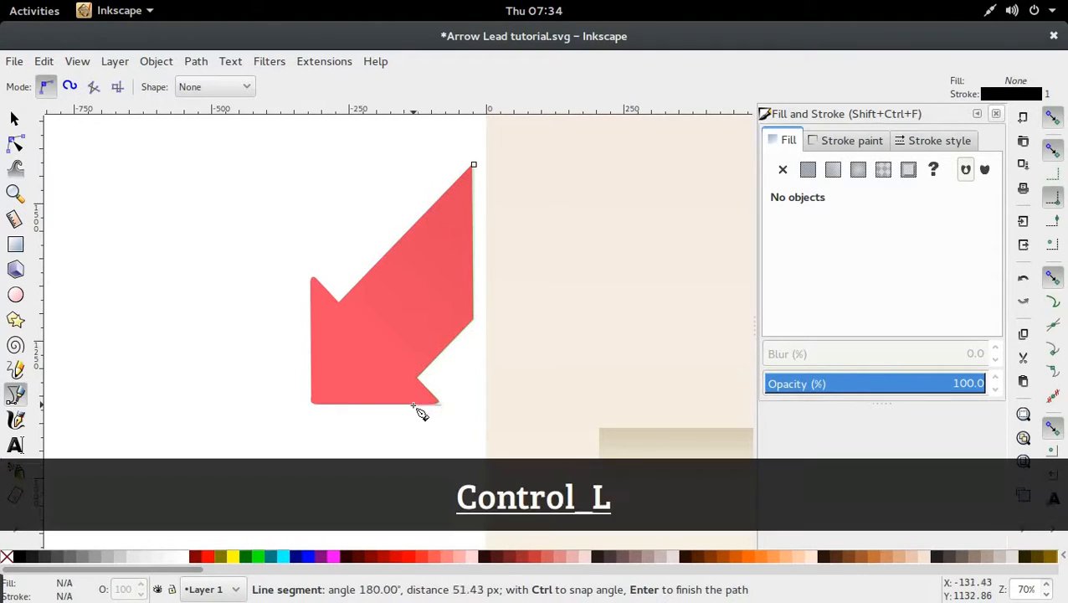
click(312, 407)
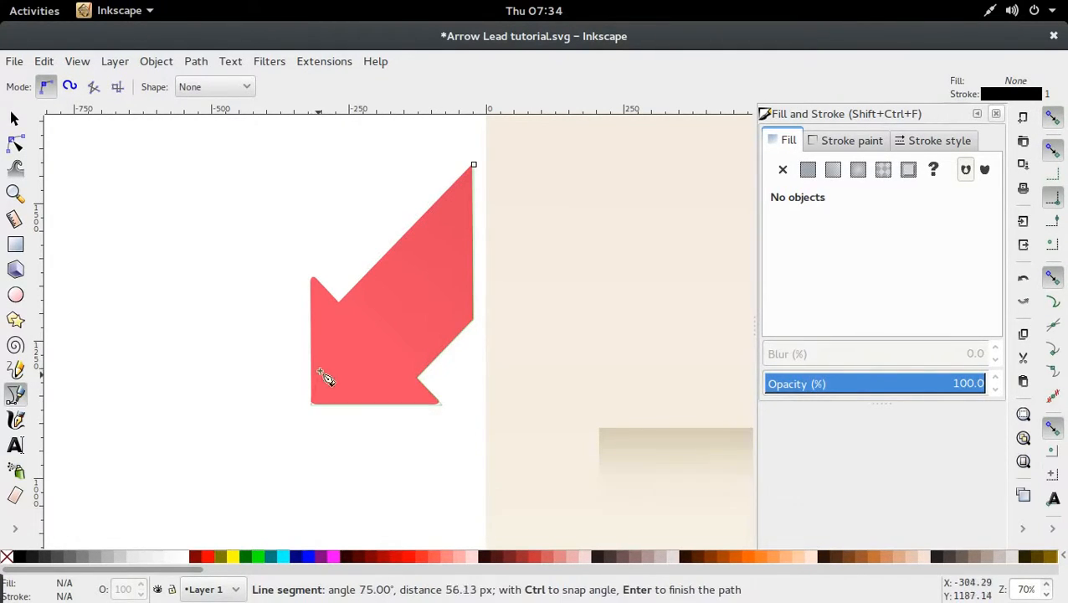
click(310, 275)
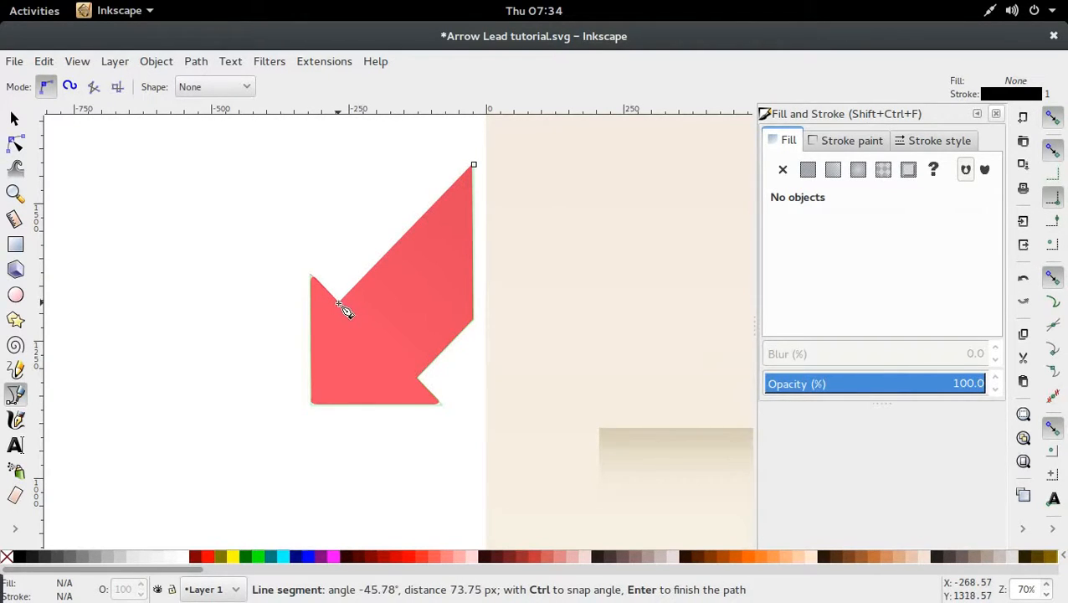
click(339, 303)
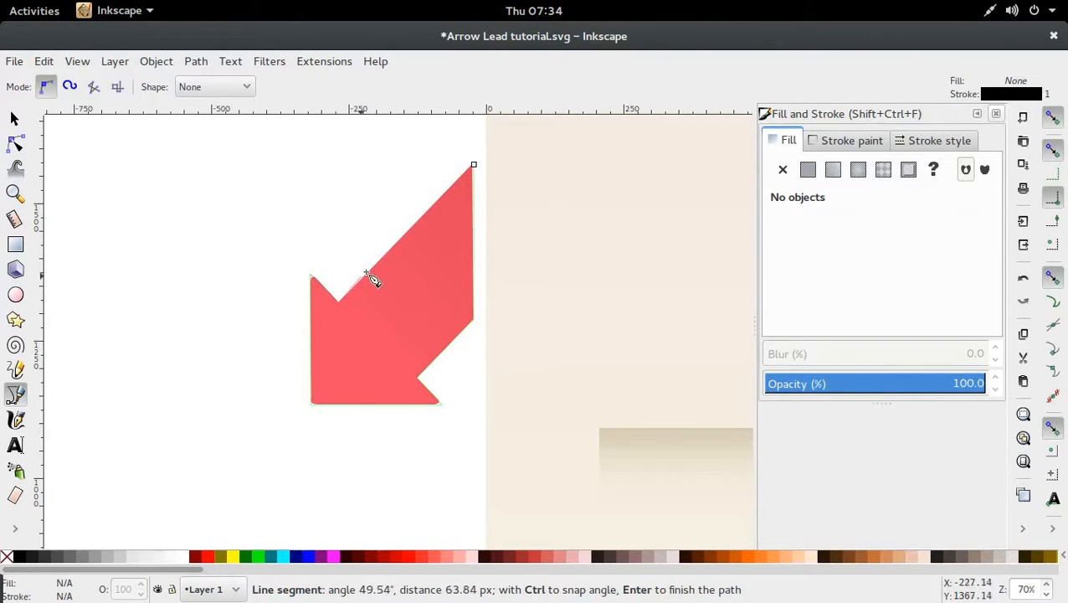
click(474, 167)
Step: Move the traced outline onto the page, into the space beside the top shadow, and delete the original red arrow
key(s)
ctrl+scroll(453, 370, down, 3)
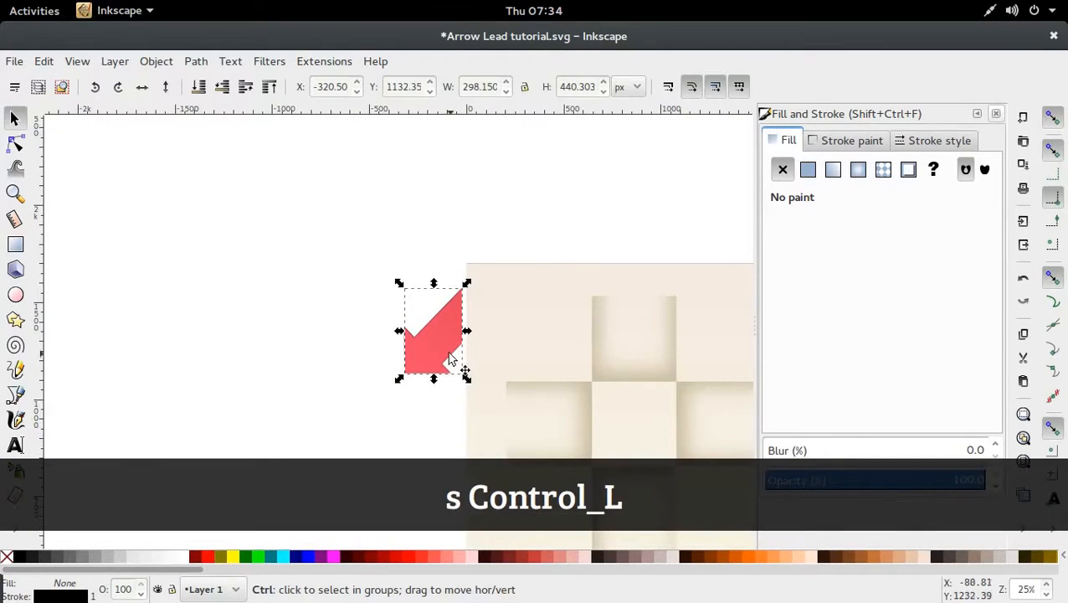
drag(450, 359, 557, 377)
drag(448, 365, 274, 372)
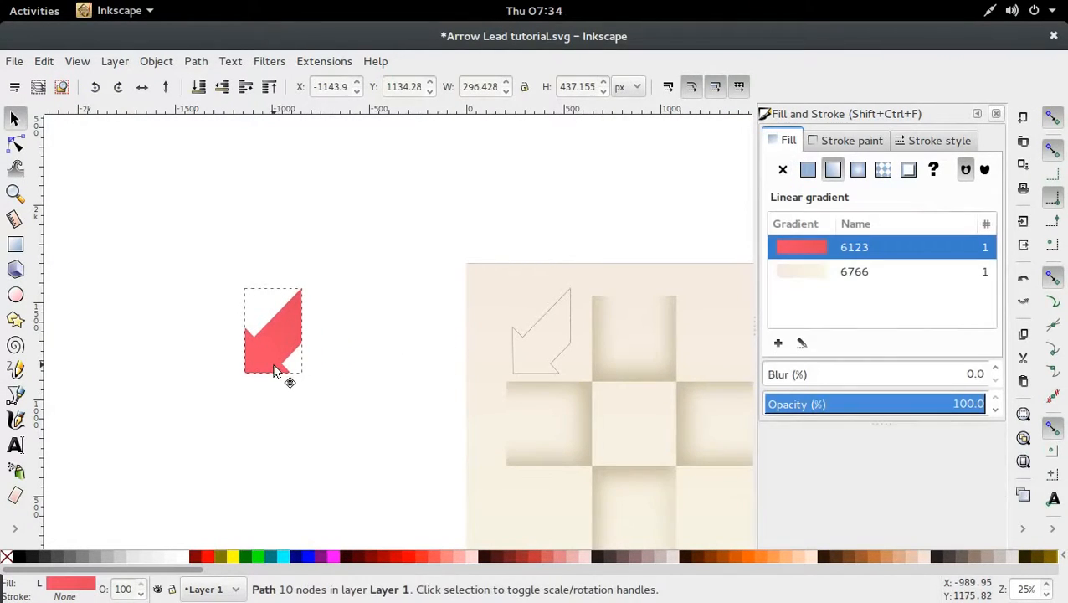
ctrl+scroll(588, 332, up, 2)
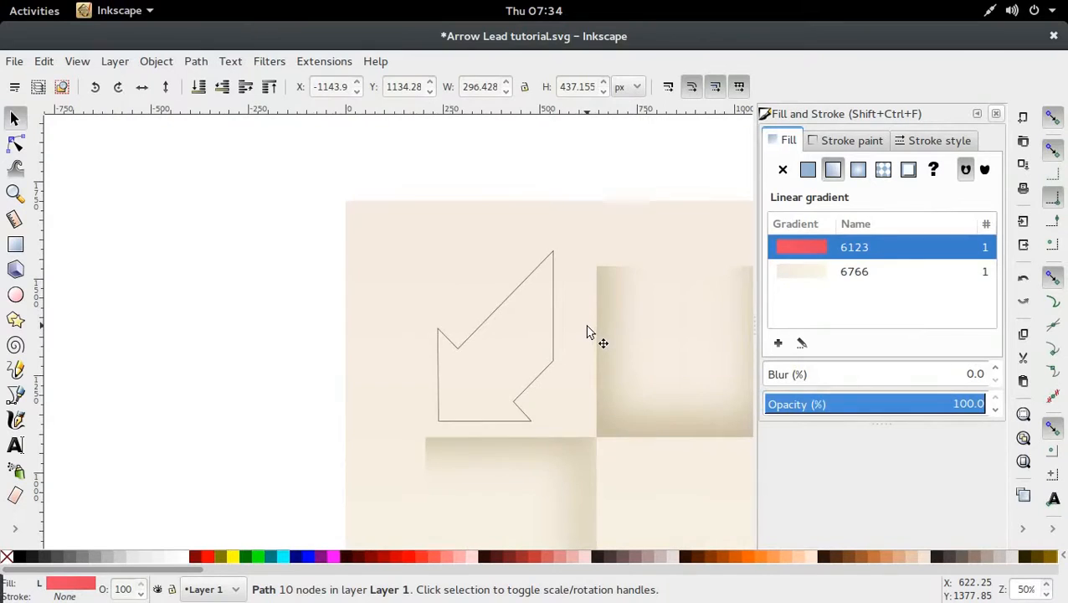
ctrl+scroll(588, 333, down, 2)
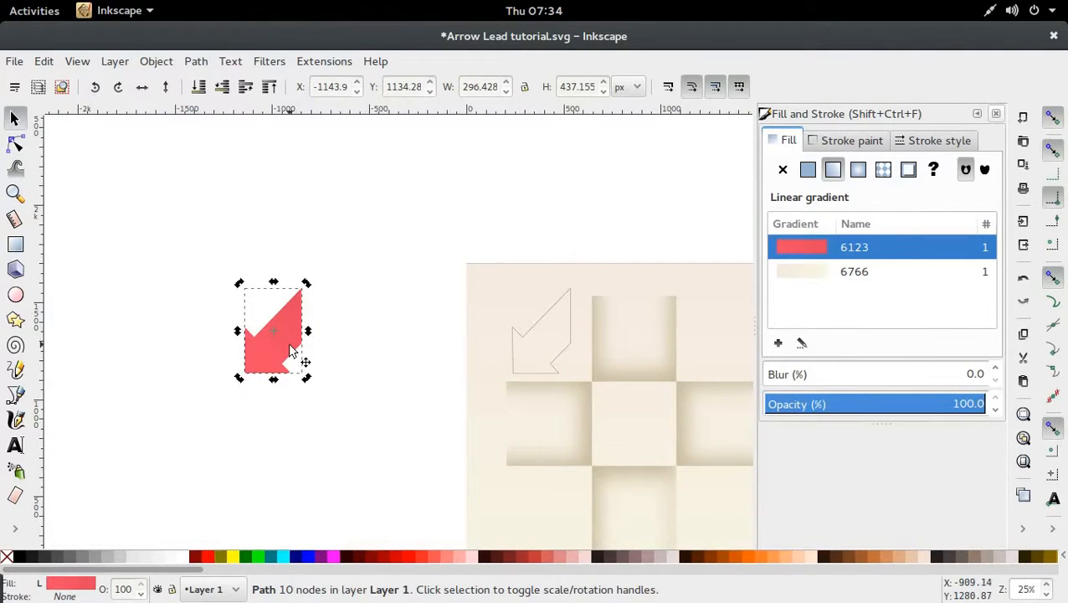
key(Delete)
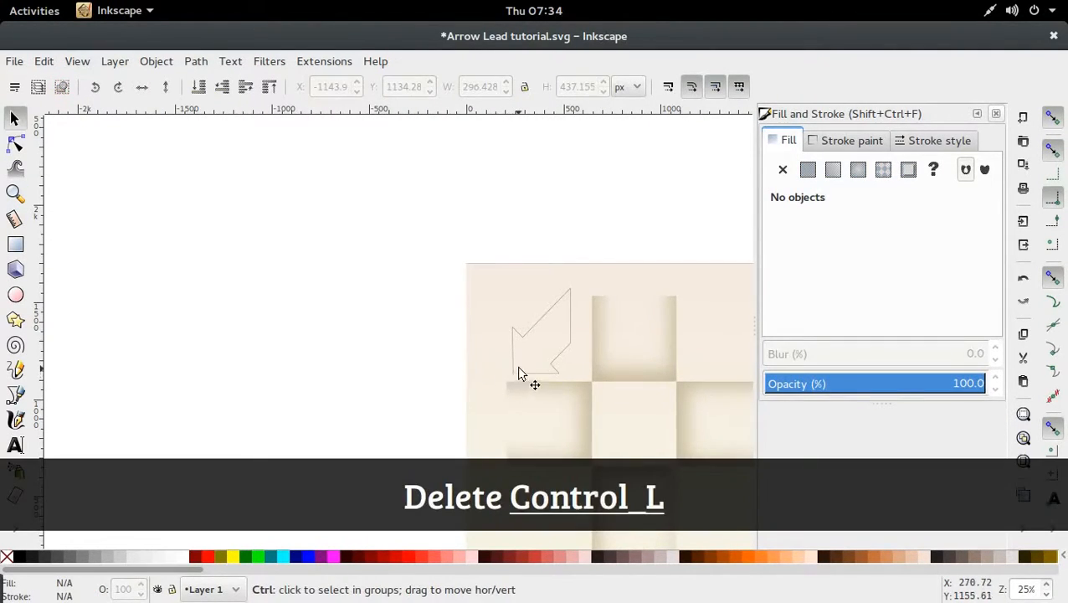
Step: Examine how the arrow outline lines up with the top and left shadows and the corner where they meet
ctrl+scroll(517, 369, up, 2)
shift+scroll(646, 269, left, 2)
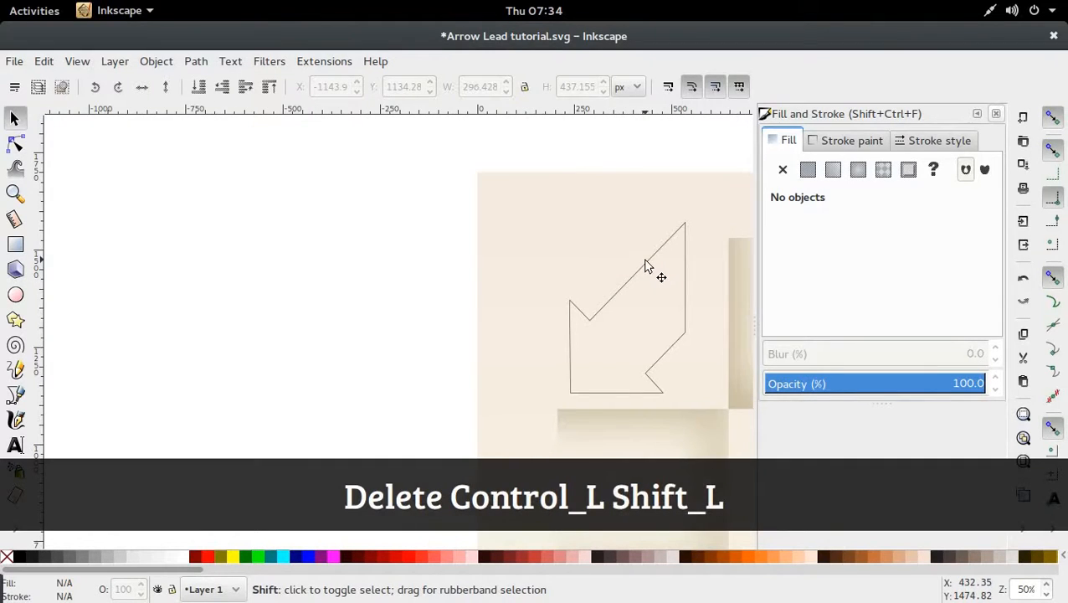
shift+scroll(651, 279, right, 5)
scroll(430, 329, down, 2)
ctrl+scroll(430, 329, up, 1)
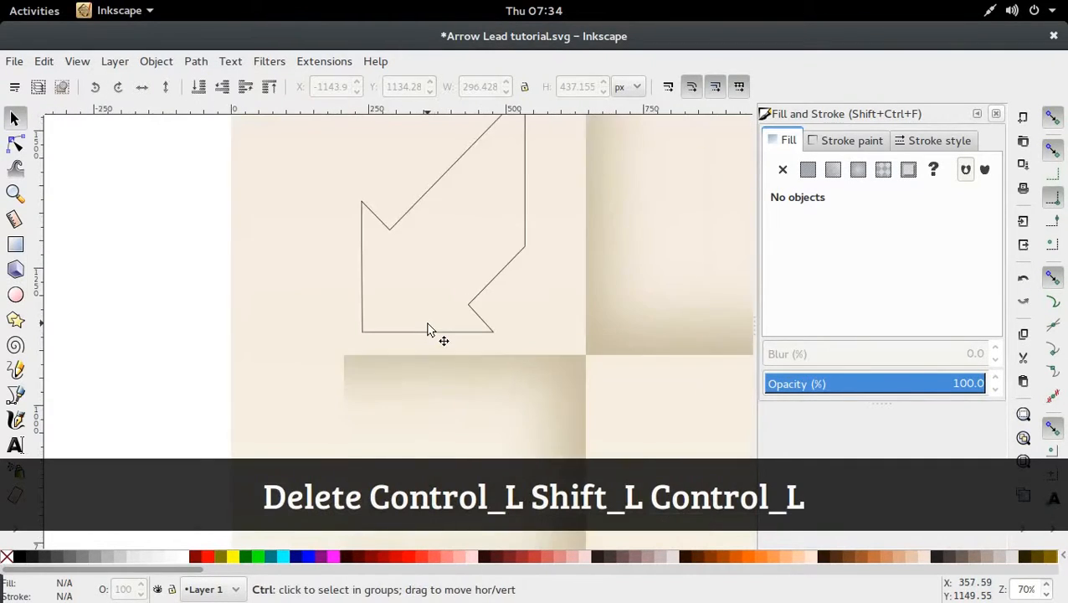
ctrl+scroll(489, 313, up, 2)
ctrl+scroll(489, 323, down, 2)
ctrl+scroll(489, 314, up, 2)
ctrl+scroll(489, 307, down, 3)
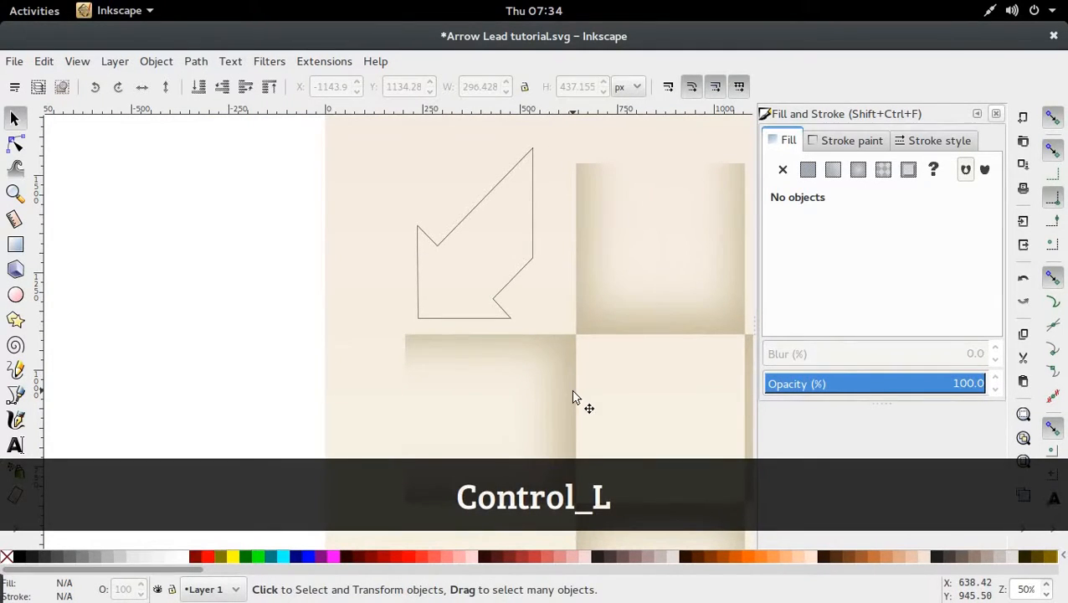
shift+scroll(617, 322, left, 2)
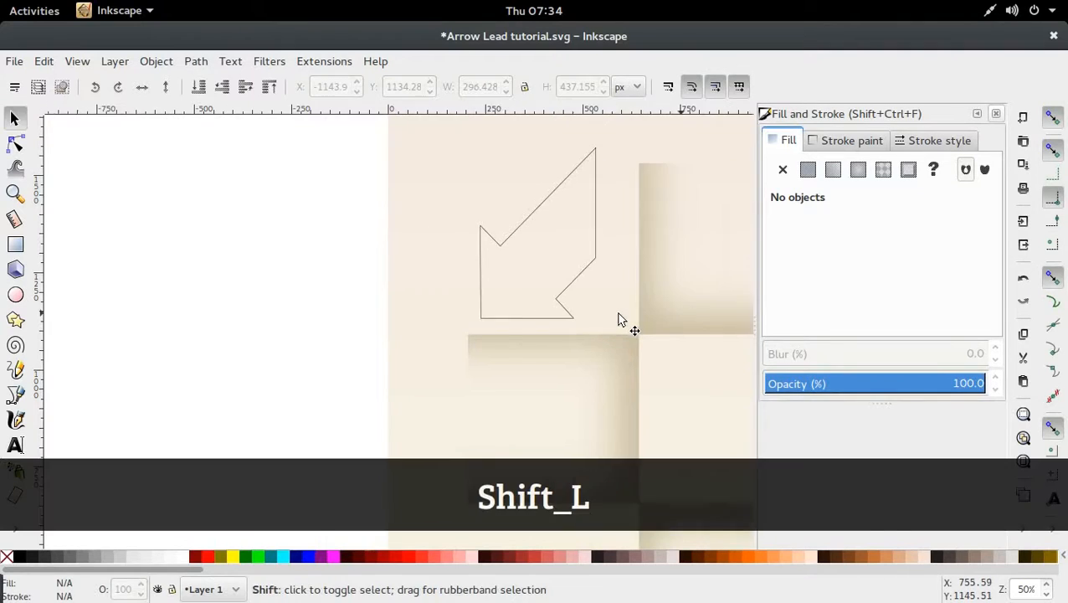
shift+scroll(620, 316, right, 5)
click(599, 317)
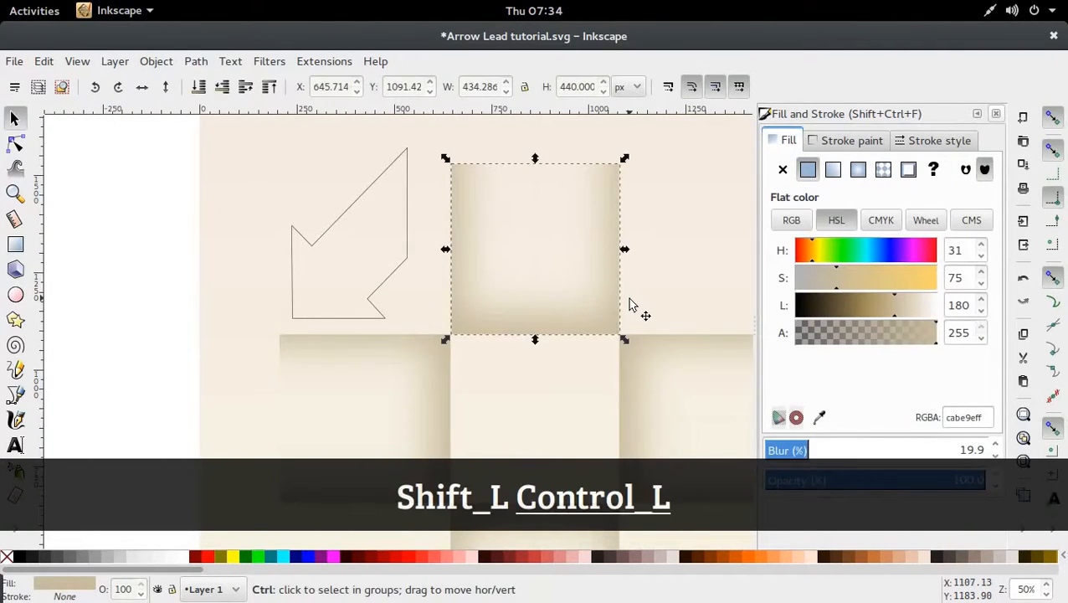
Step: Move the four shadow squares and the arrow outline together about 34 px down and 6 px right on the page
ctrl+scroll(634, 317, down, 2)
ctrl+scroll(634, 317, down, 1)
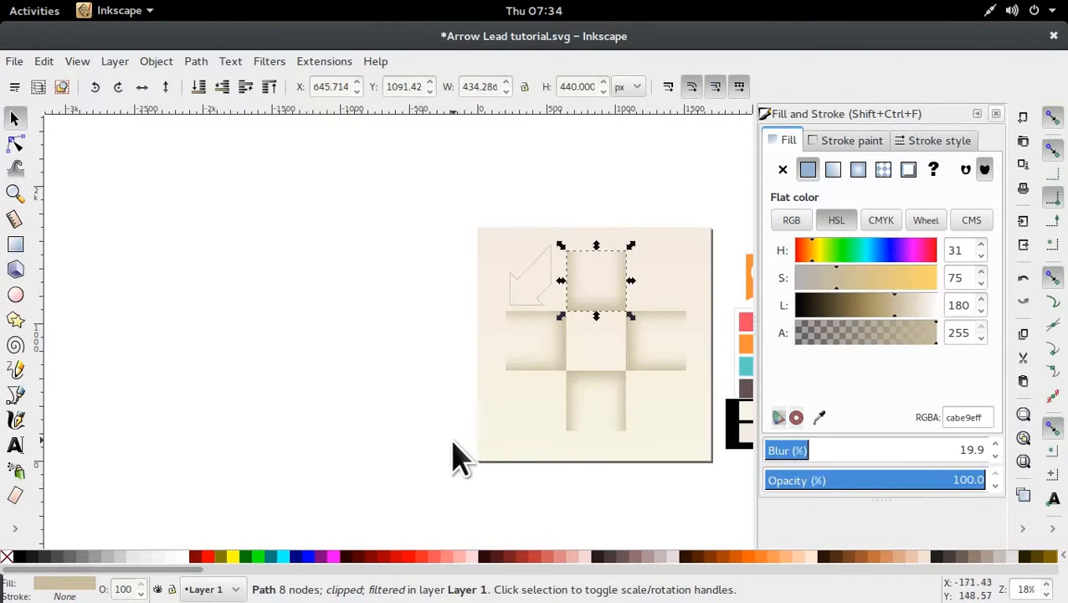
mouse_move(453, 443)
mouse_down()
mouse_move(670, 262)
mouse_move(724, 236)
mouse_up()
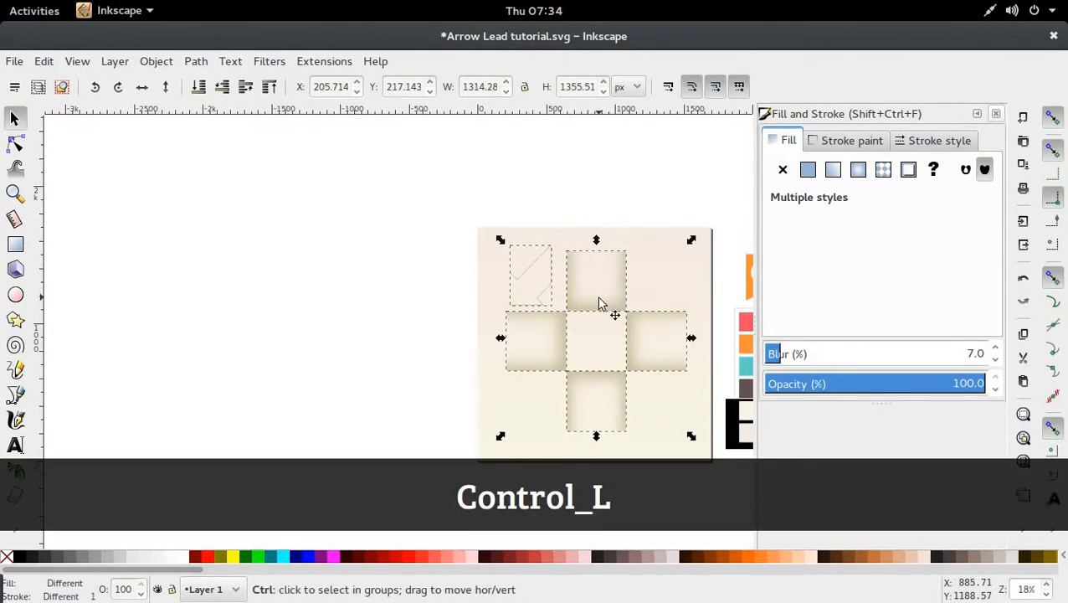
ctrl+drag(604, 306, 606, 312)
click(436, 368)
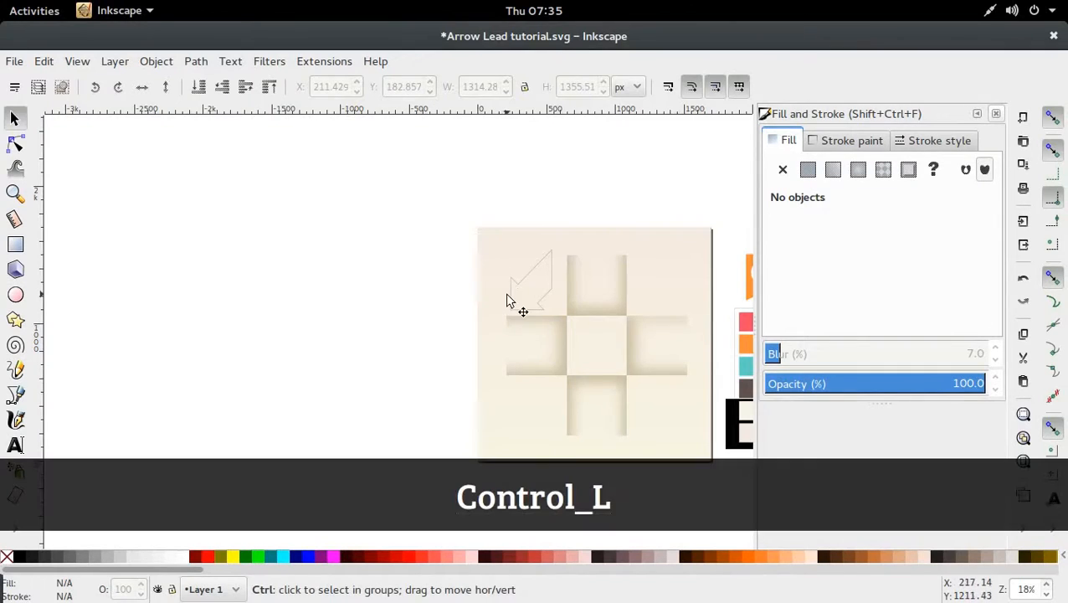
Step: Fill the arrow outline with the orange fe9039, sampled from the colour swatches beside the page
ctrl+scroll(507, 301, up, 4)
ctrl+scroll(508, 305, up, 1)
ctrl+scroll(536, 302, down, 2)
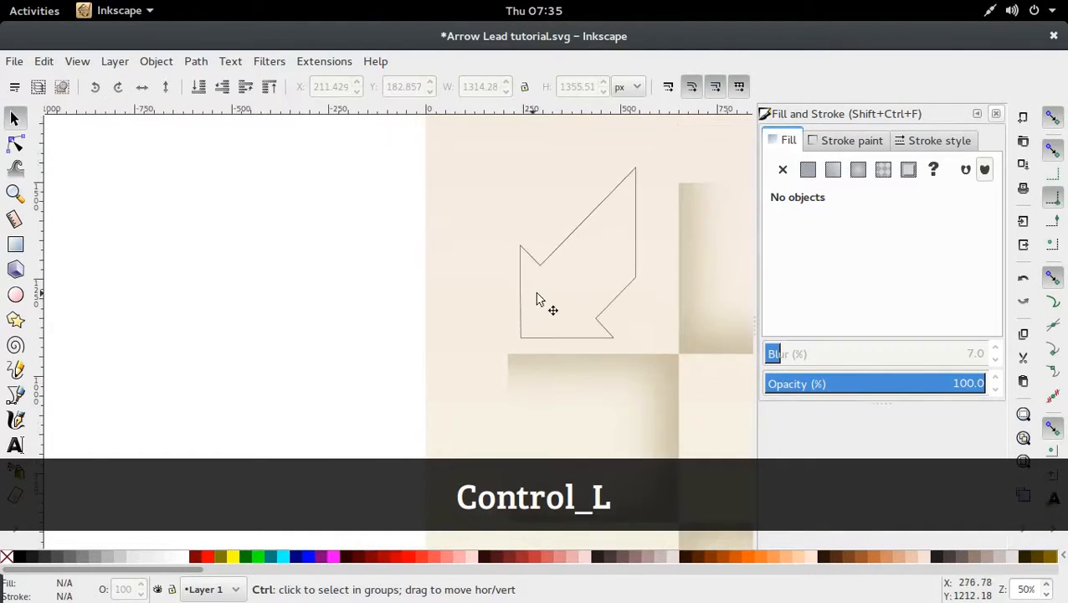
click(621, 295)
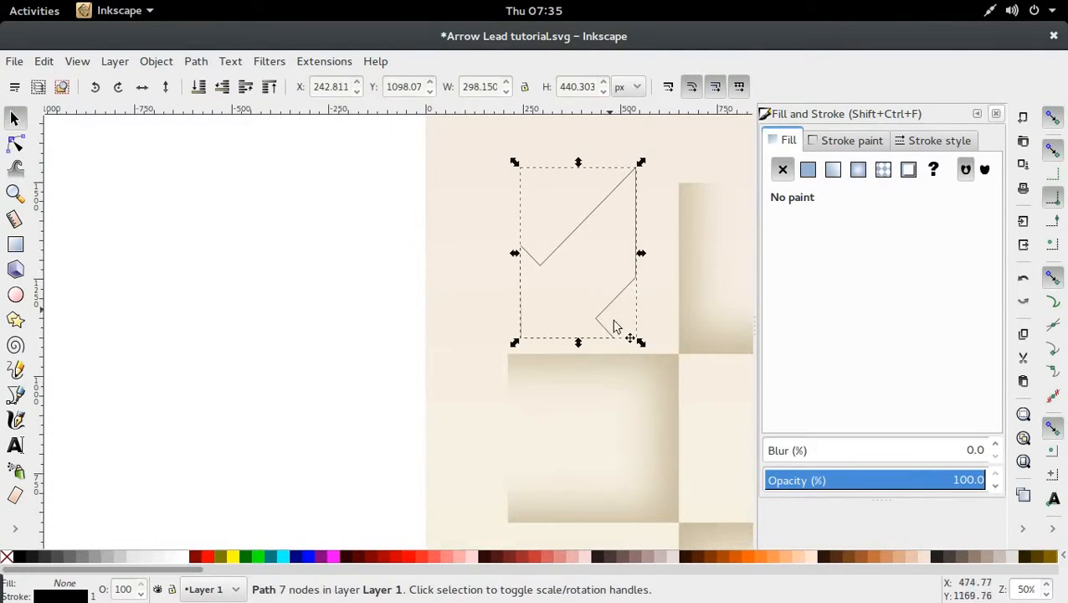
shift+scroll(631, 392, right, 15)
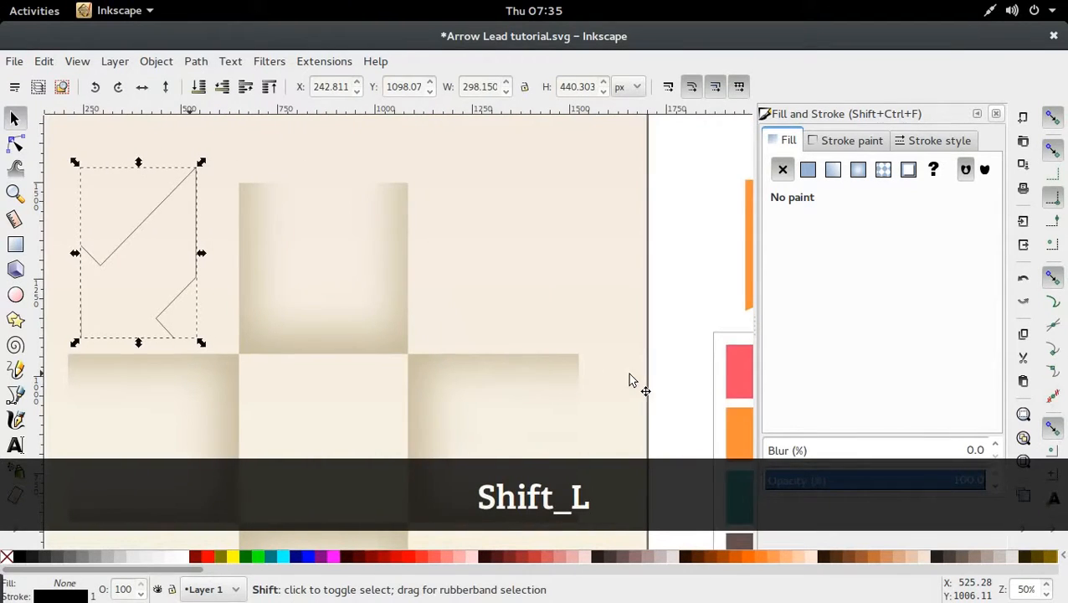
scroll(635, 368, down, 2)
key(d)
click(644, 369)
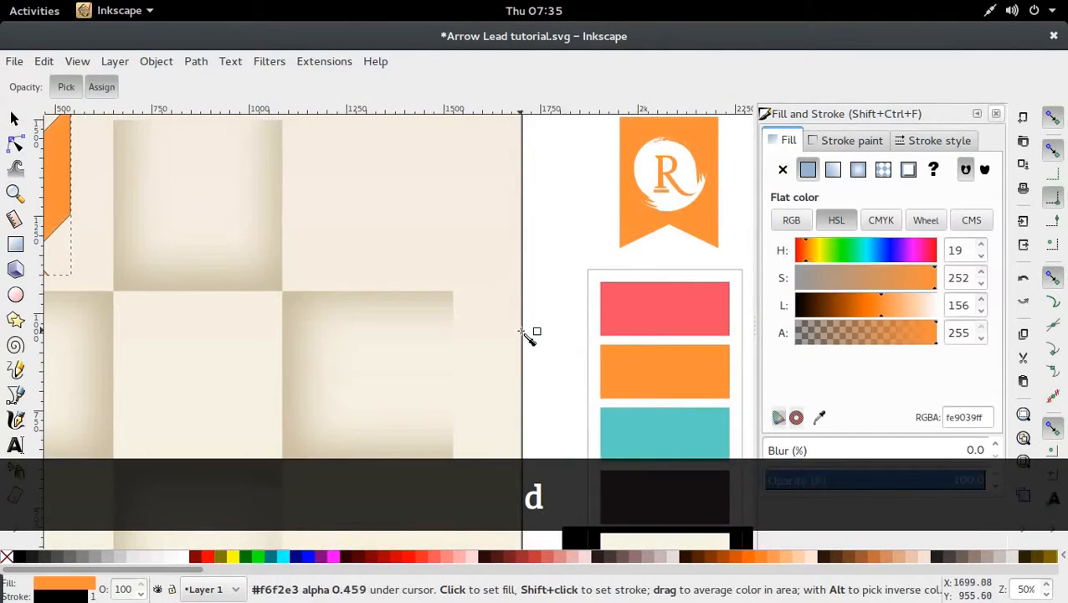
shift+scroll(526, 331, left, 10)
shift+scroll(525, 327, left, 2)
Step: Remove the stroke from the orange arrow and deselect it
key(s)
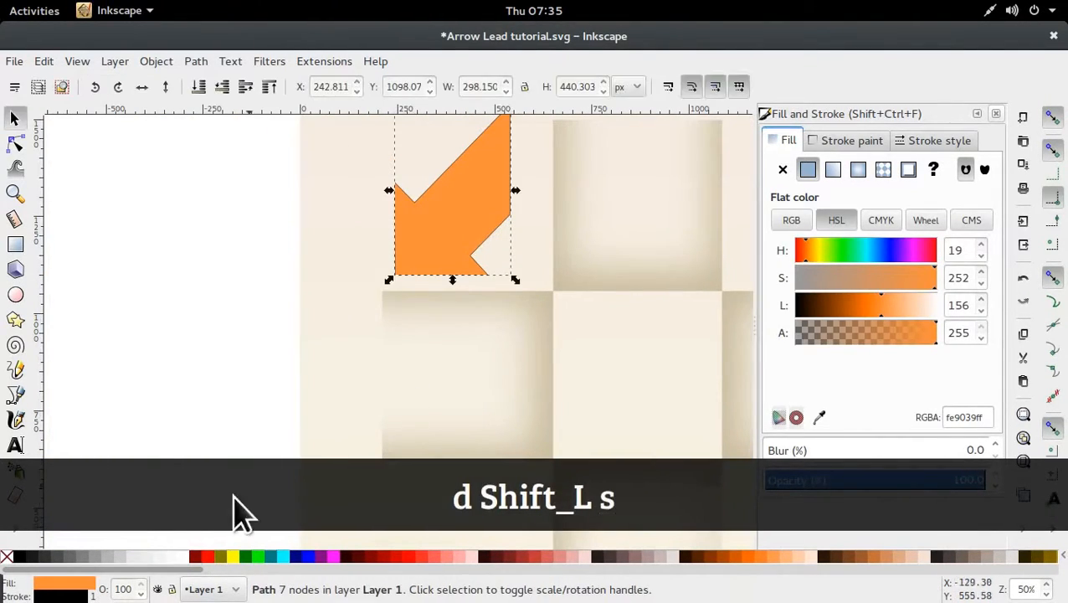
right_click(74, 596)
click(117, 593)
click(351, 255)
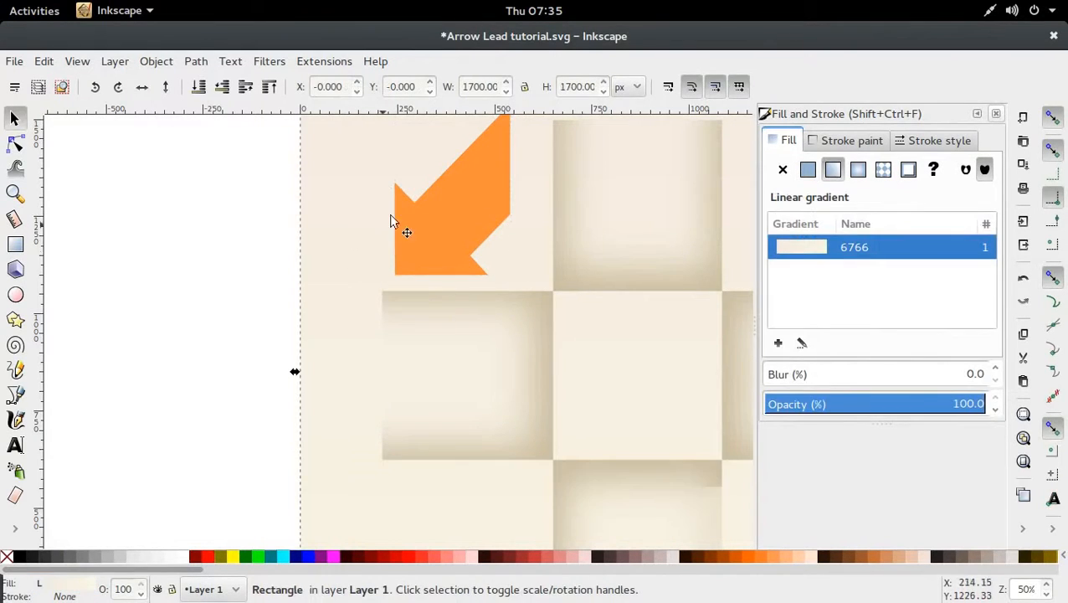
Step: Insert a node midway along the arrow's short slanted edge between the upper-left tip and the inner notch
ctrl+scroll(425, 167, up, 3)
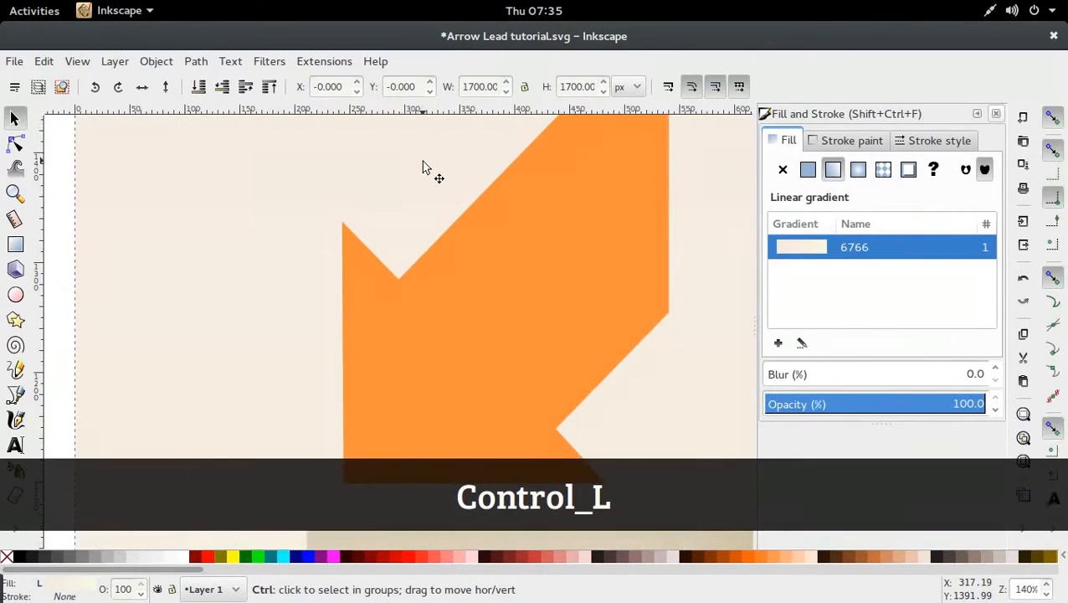
double_click(358, 249)
scroll(361, 243, down, 2)
drag(330, 137, 422, 234)
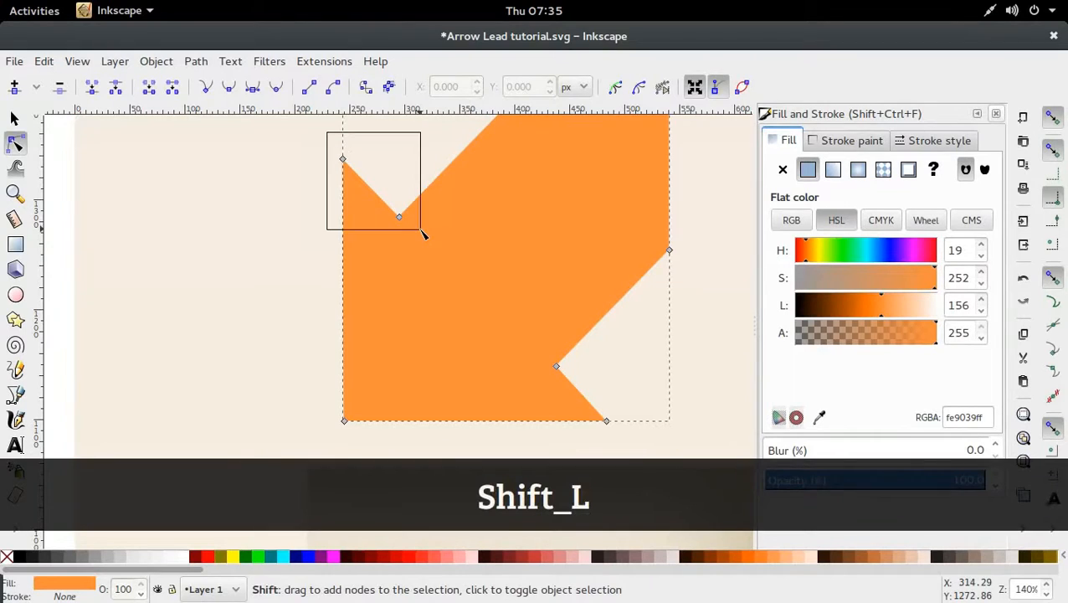
click(14, 86)
click(193, 266)
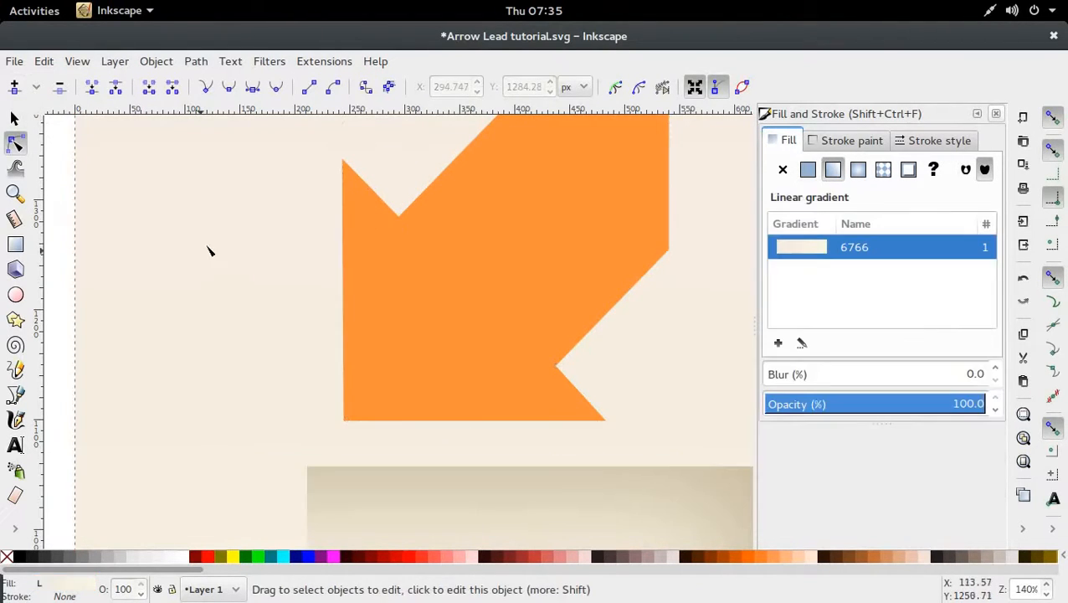
Step: Insert a node midway along the arrow's left vertical edge and slide it up close to the upper-left tip
click(396, 250)
drag(309, 139, 353, 437)
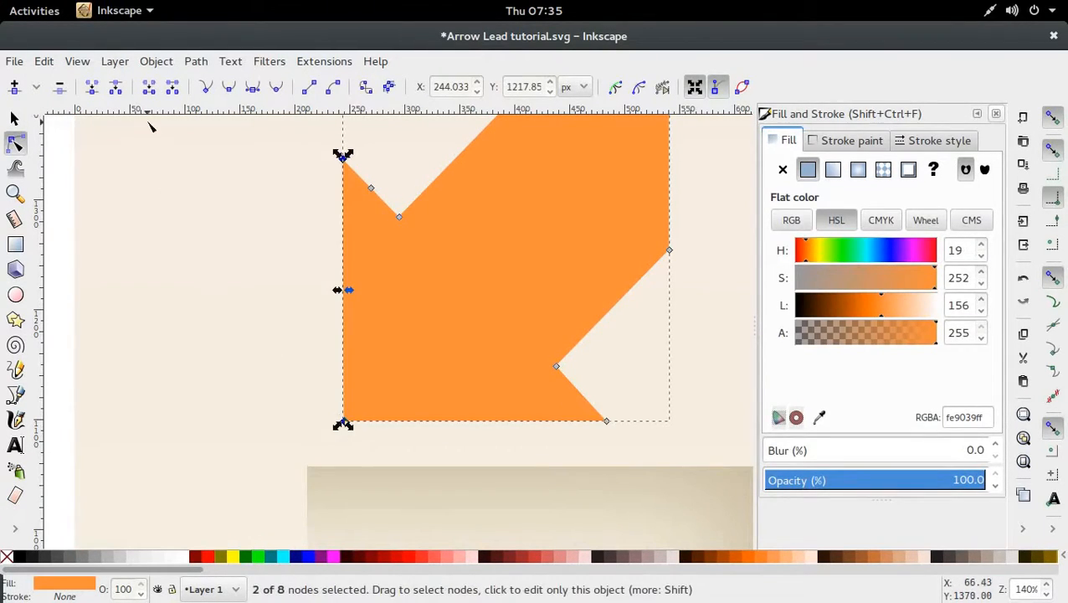
click(317, 278)
click(355, 301)
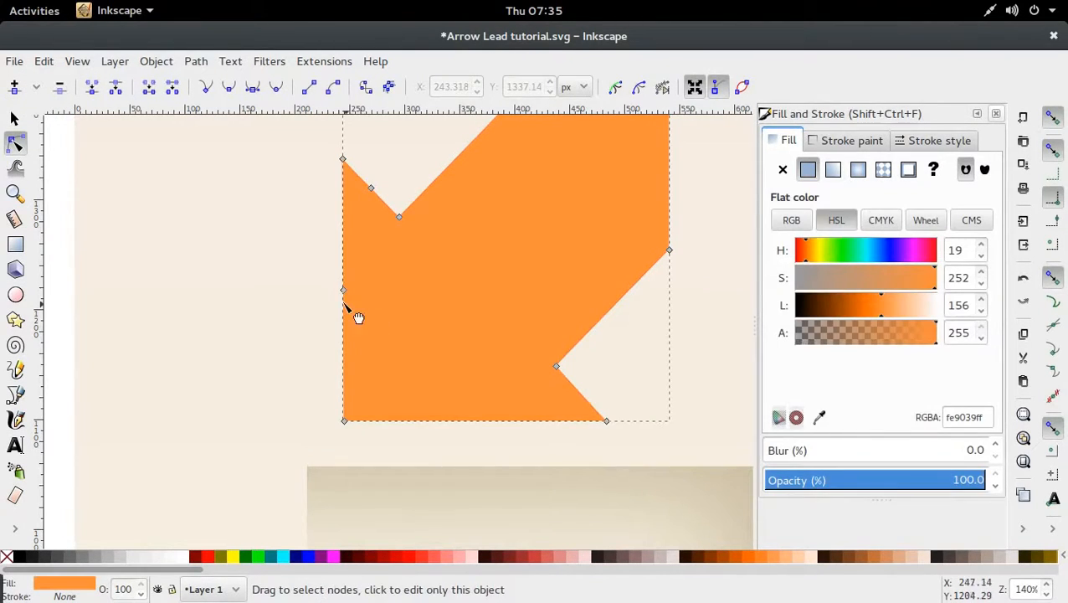
drag(343, 291, 354, 244)
Step: Slide the slanted edge's middle node up close to the upper-left tip, at about X 254, Y 1326 px
drag(369, 189, 365, 178)
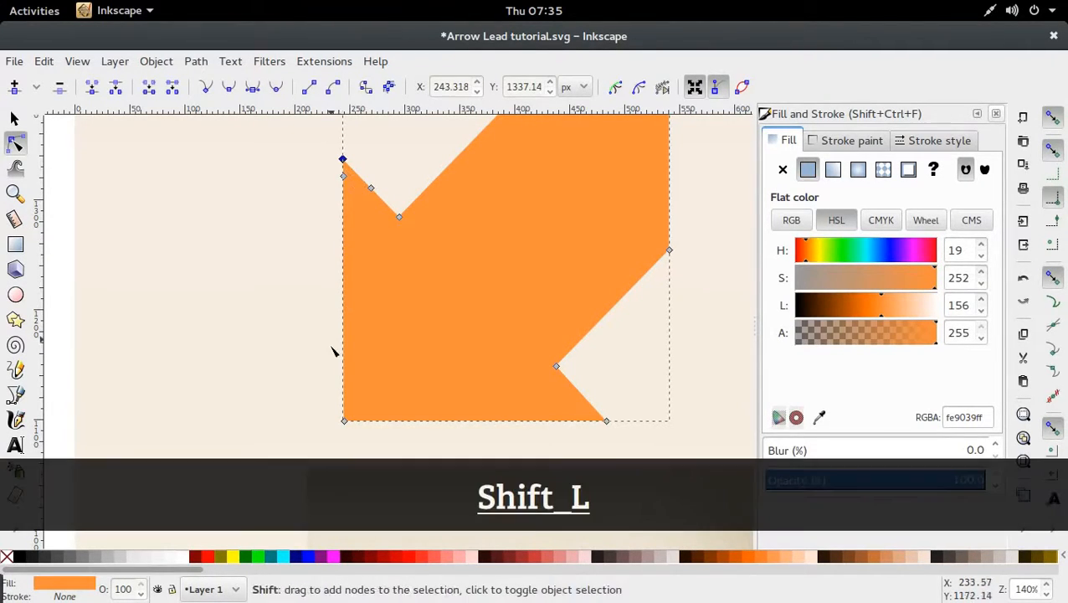
shift+click(344, 420)
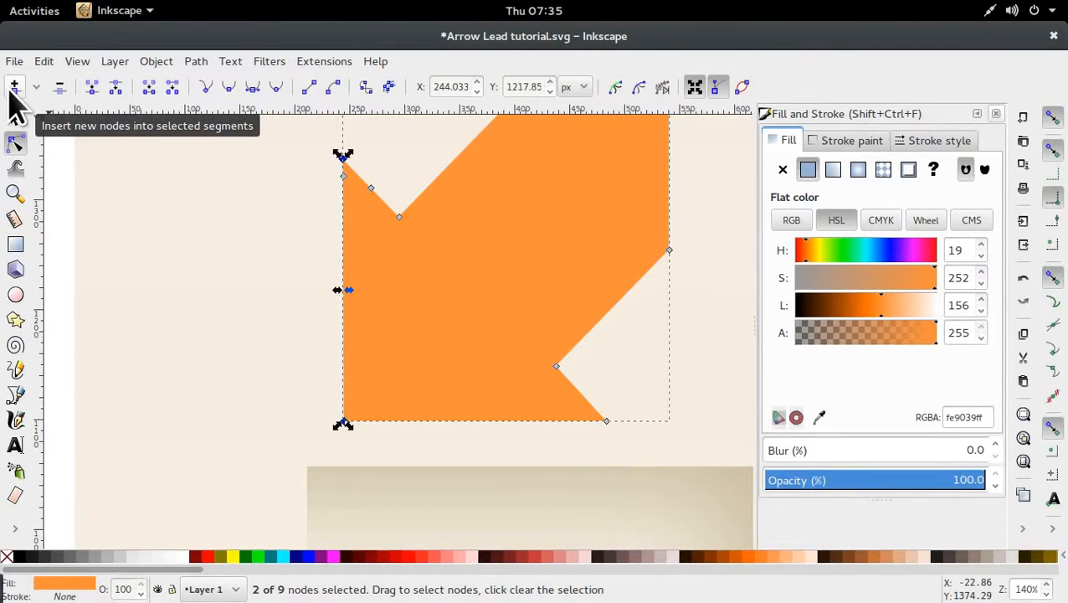
click(448, 158)
click(371, 191)
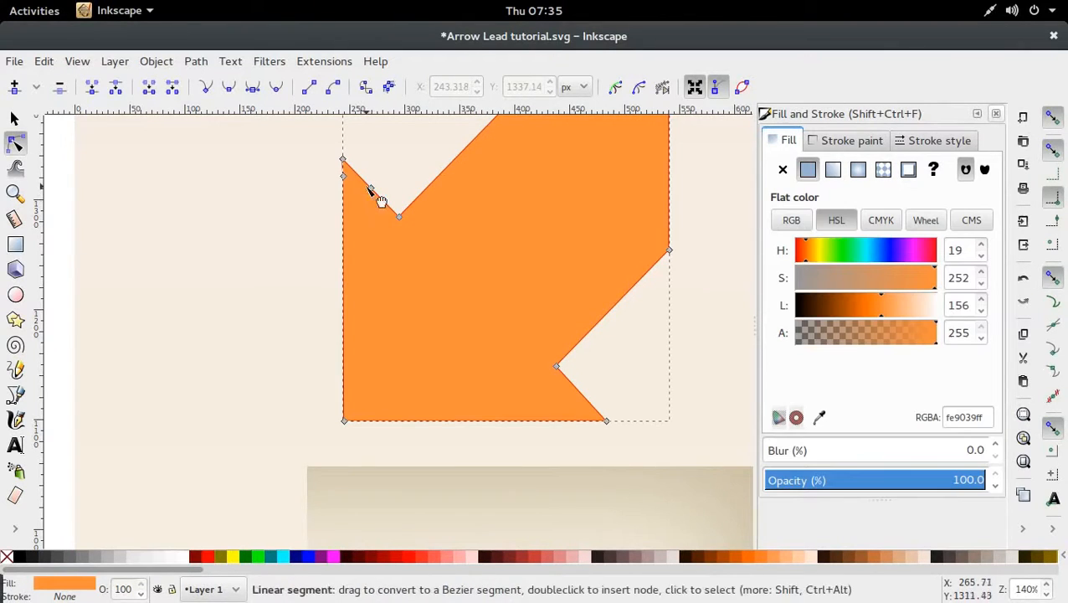
drag(370, 189, 358, 179)
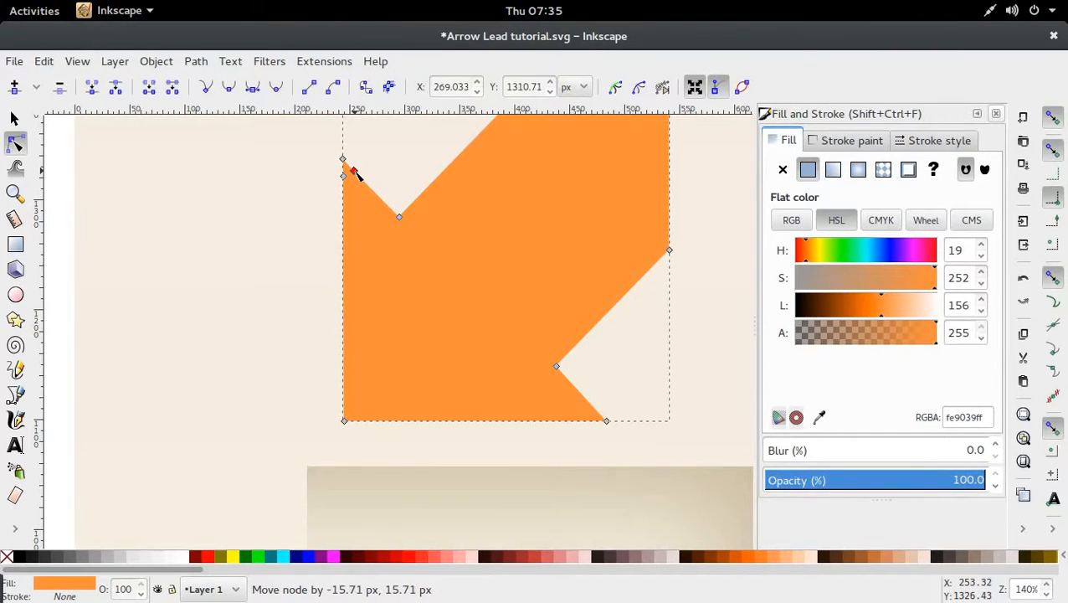
click(349, 166)
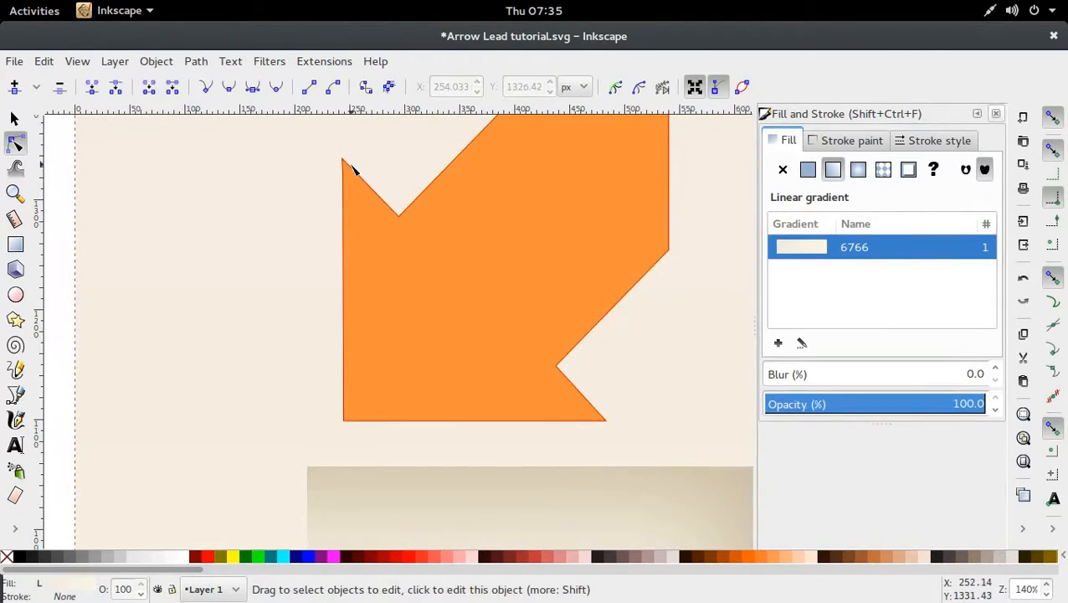
Step: Delete the node at the arrow's upper-left tip and shape the remaining segment's handles into a rounded corner
scroll(335, 168, up, 2)
click(354, 182)
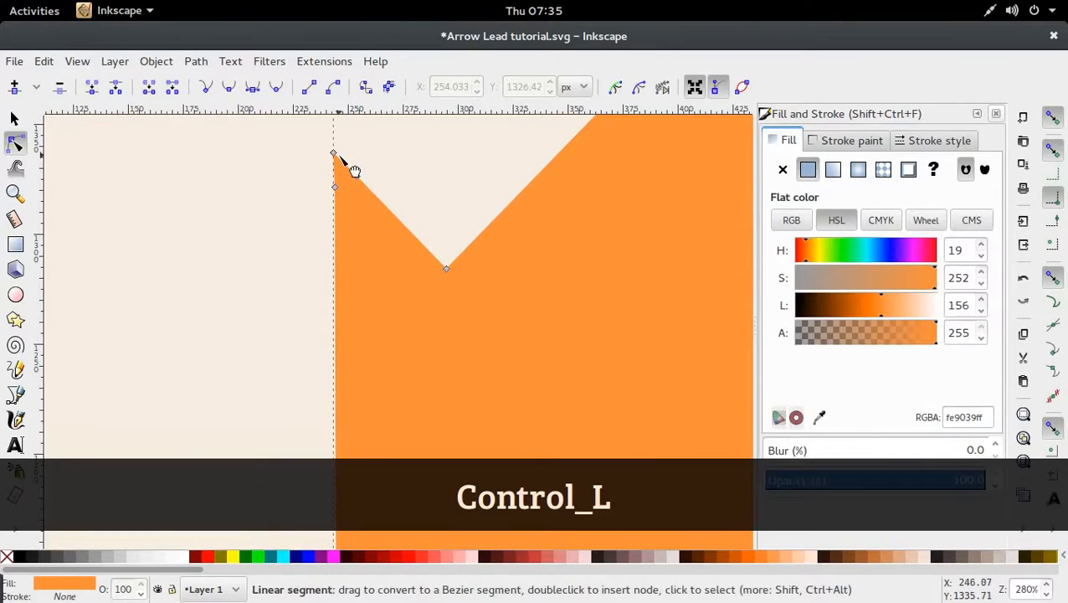
click(333, 154)
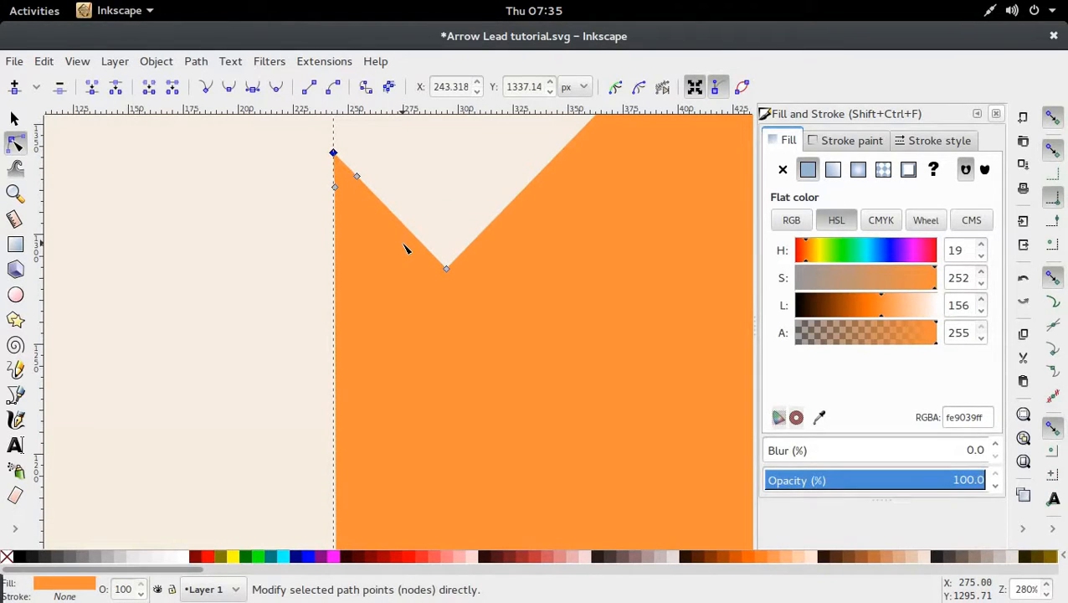
key(Delete)
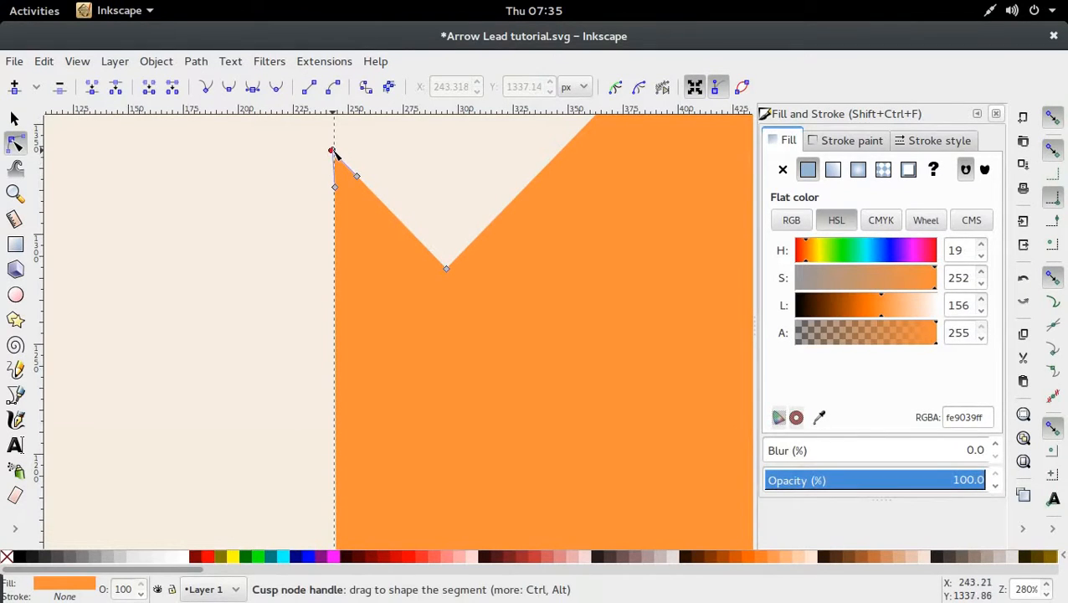
mouse_move(332, 151)
mouse_down()
mouse_move(337, 168)
mouse_move(351, 170)
mouse_move(340, 157)
mouse_move(347, 166)
mouse_up()
key(ctrl)
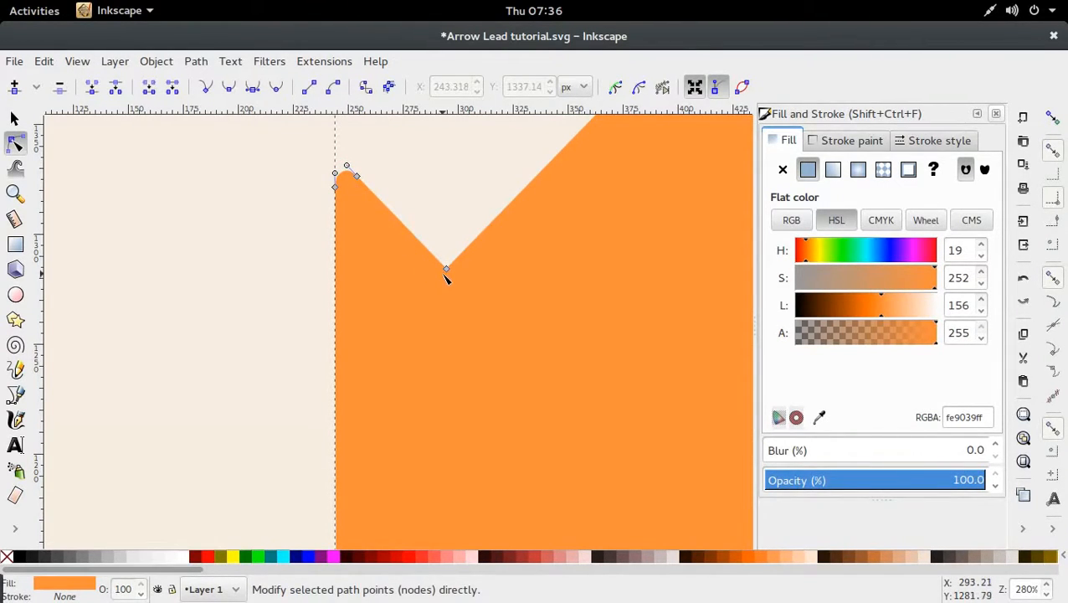
Step: Insert a node midway along the arrow's bottom edge
scroll(341, 159, down, 2)
scroll(411, 213, up, 4)
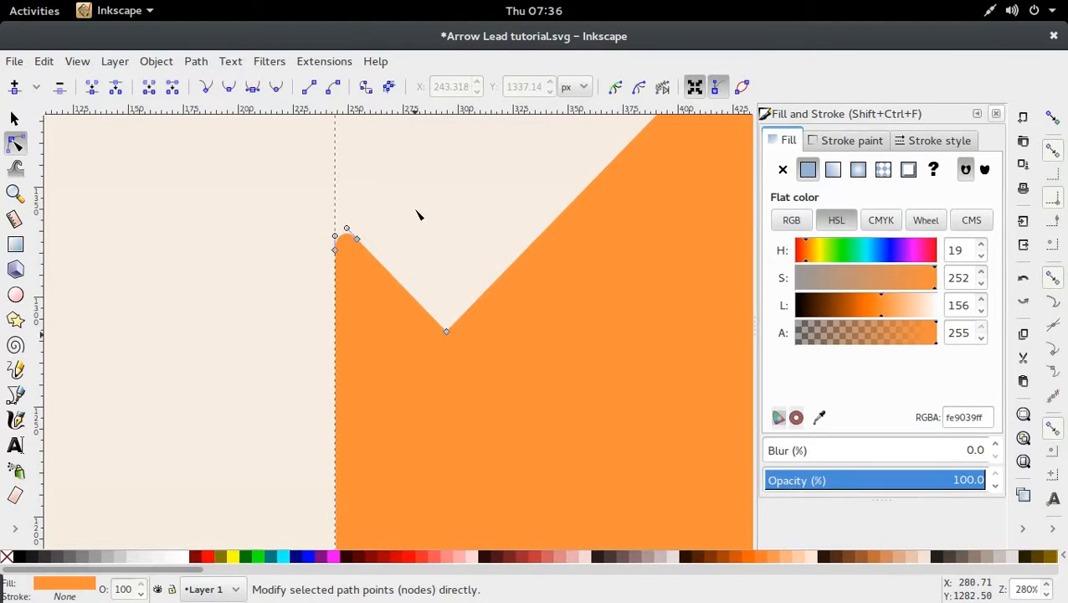
click(419, 262)
scroll(418, 262, down, 3)
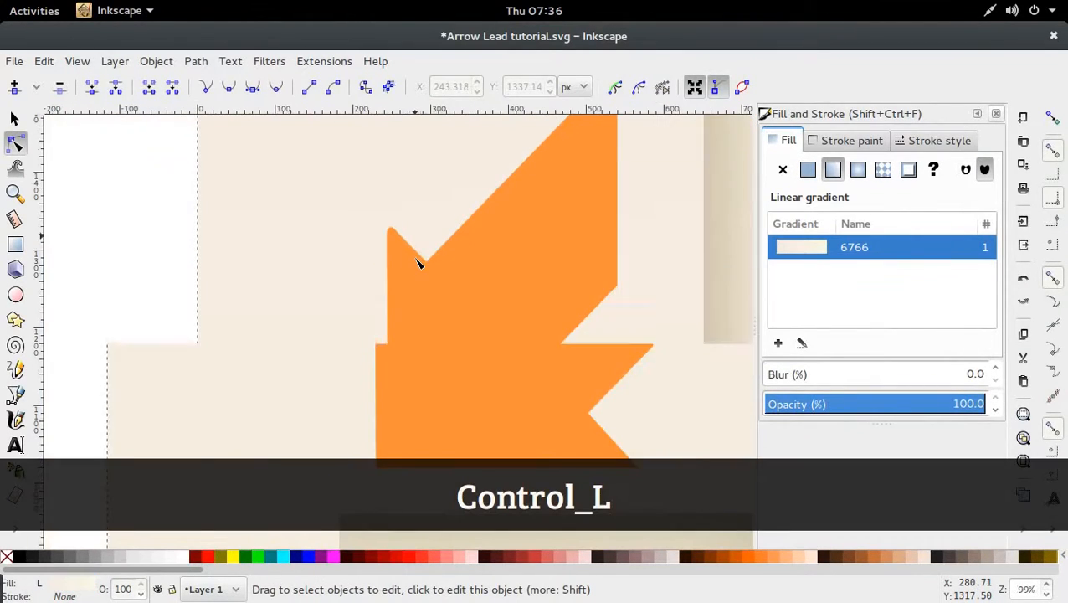
scroll(402, 293, down, 4)
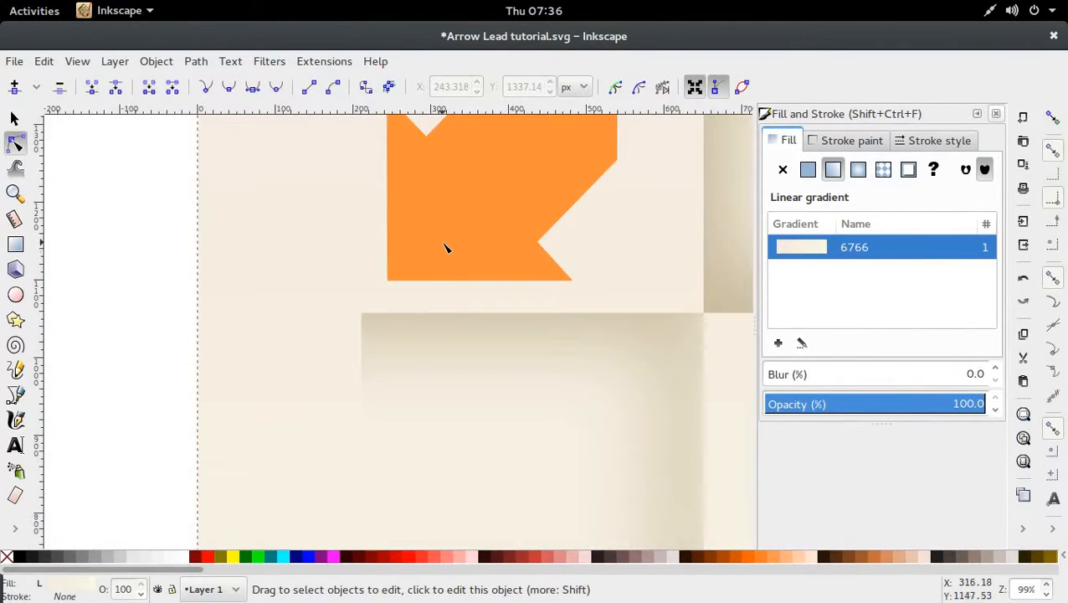
scroll(477, 310, up, 3)
scroll(536, 360, down, 3)
scroll(586, 301, up, 3)
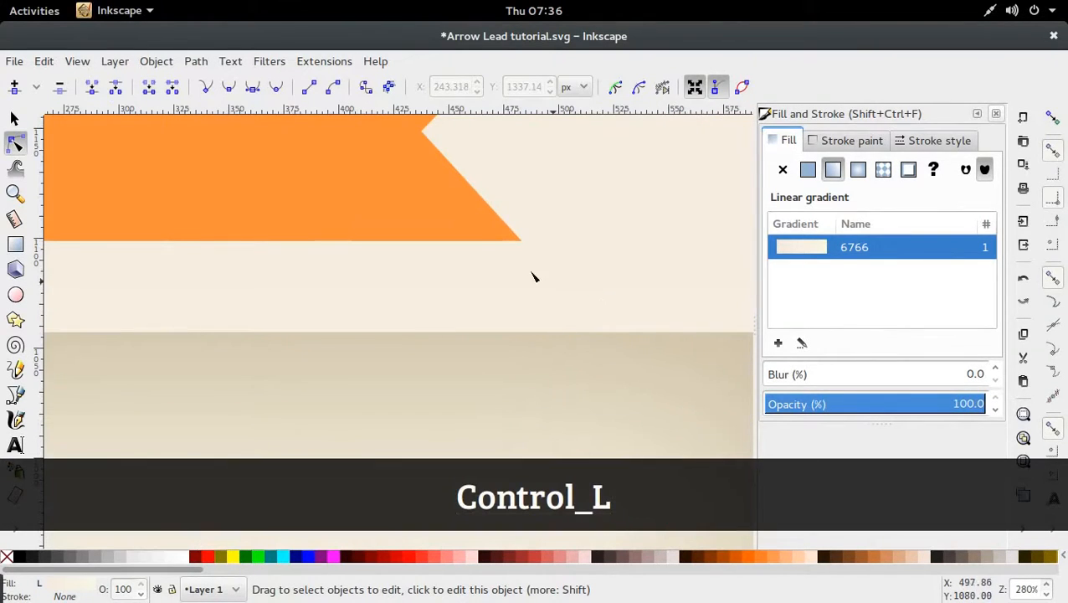
click(488, 238)
drag(540, 227, 207, 292)
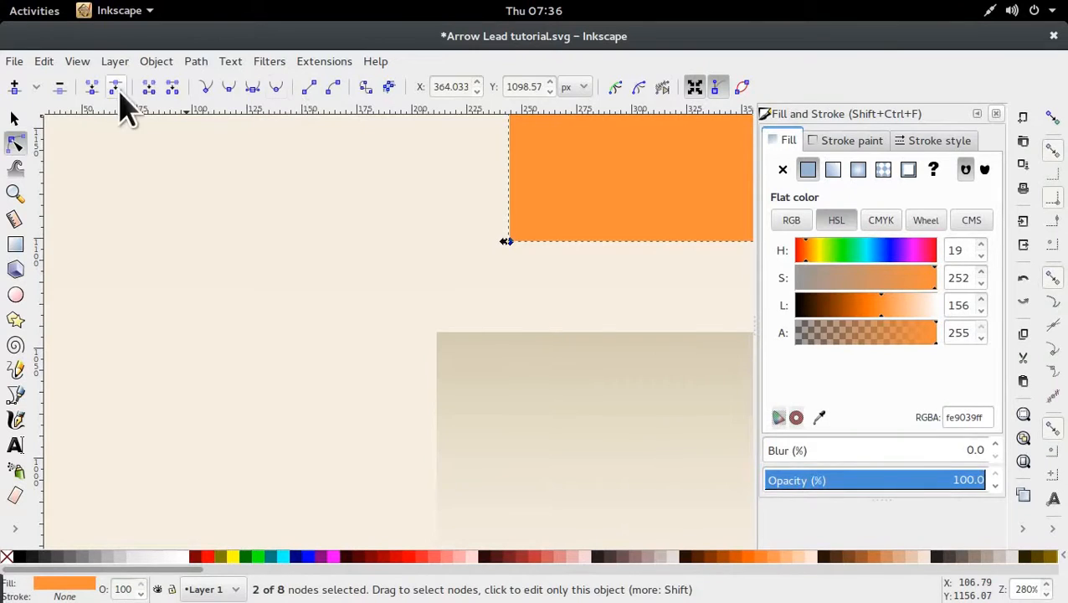
click(23, 95)
Step: Slide the bottom edge's middle node horizontally to about X 473 px, close to the lower-right tip
scroll(494, 259, left, 2)
scroll(500, 260, right, 12)
scroll(498, 262, left, 4)
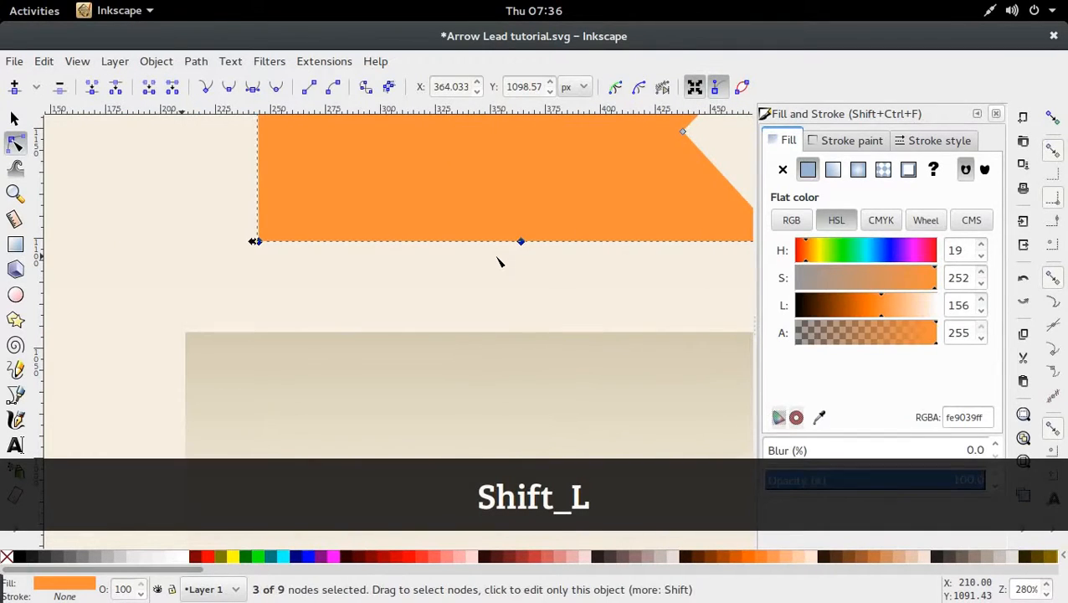
click(502, 254)
scroll(592, 258, right, 6)
click(553, 236)
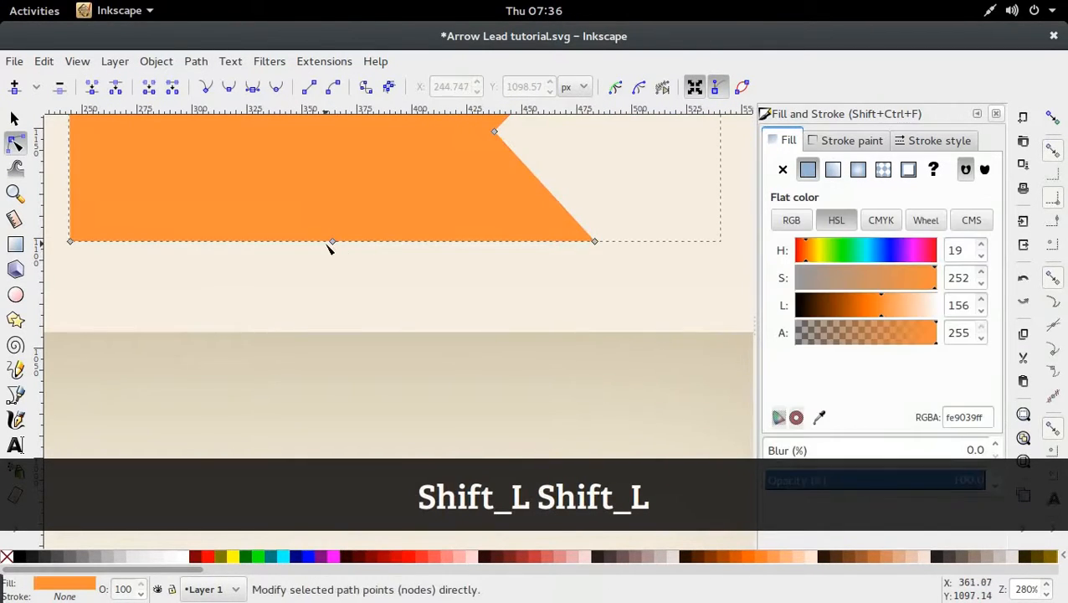
drag(331, 245, 572, 254)
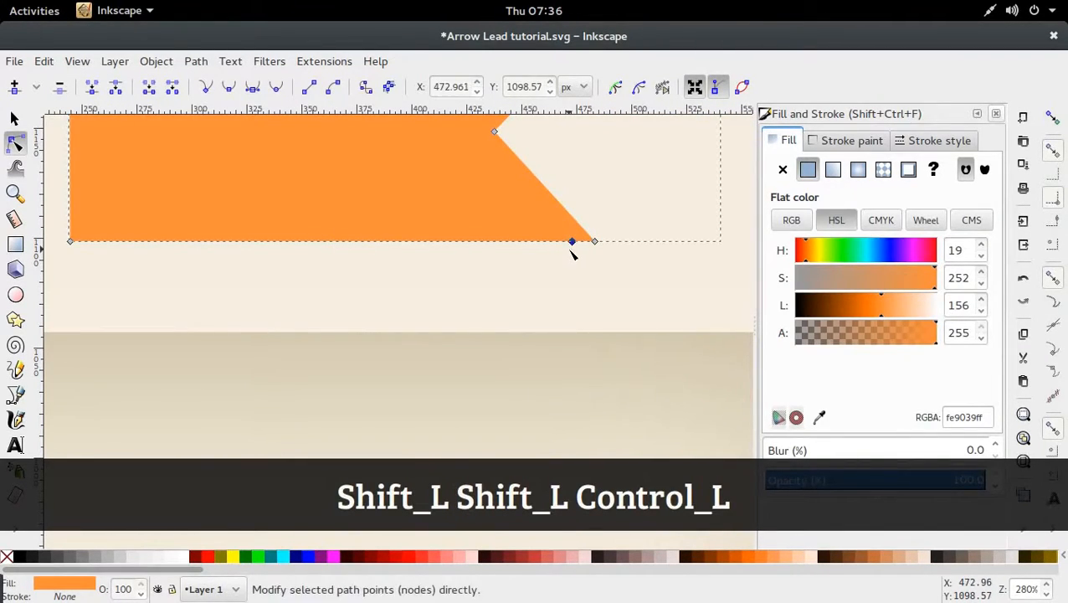
Step: Insert a node midway along the slanted edge between the arrow's lower-right tip and the notch above it
click(495, 131)
shift+click(595, 242)
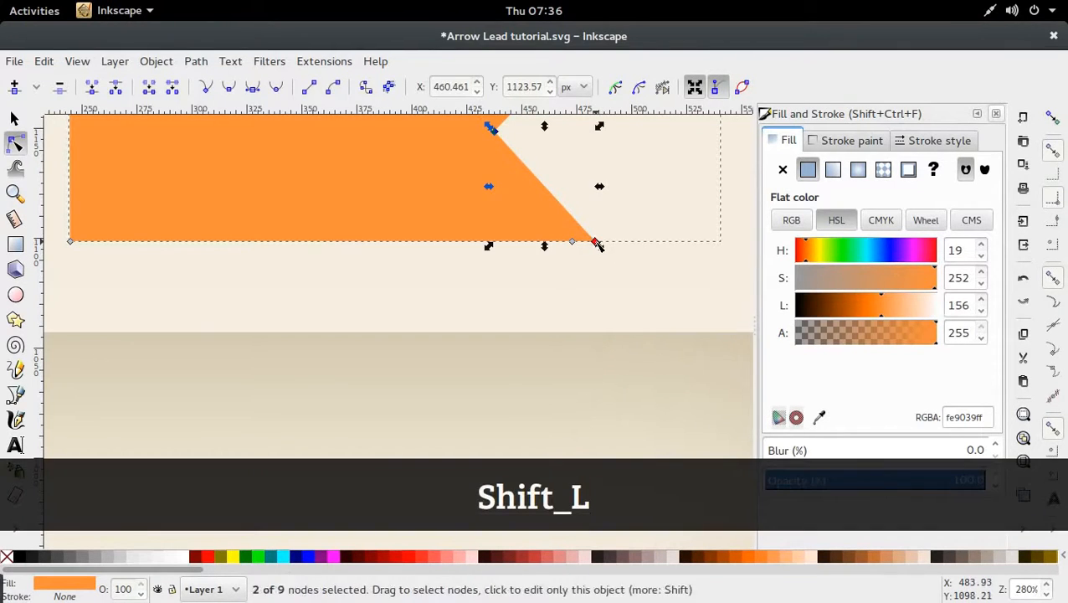
click(14, 86)
click(601, 191)
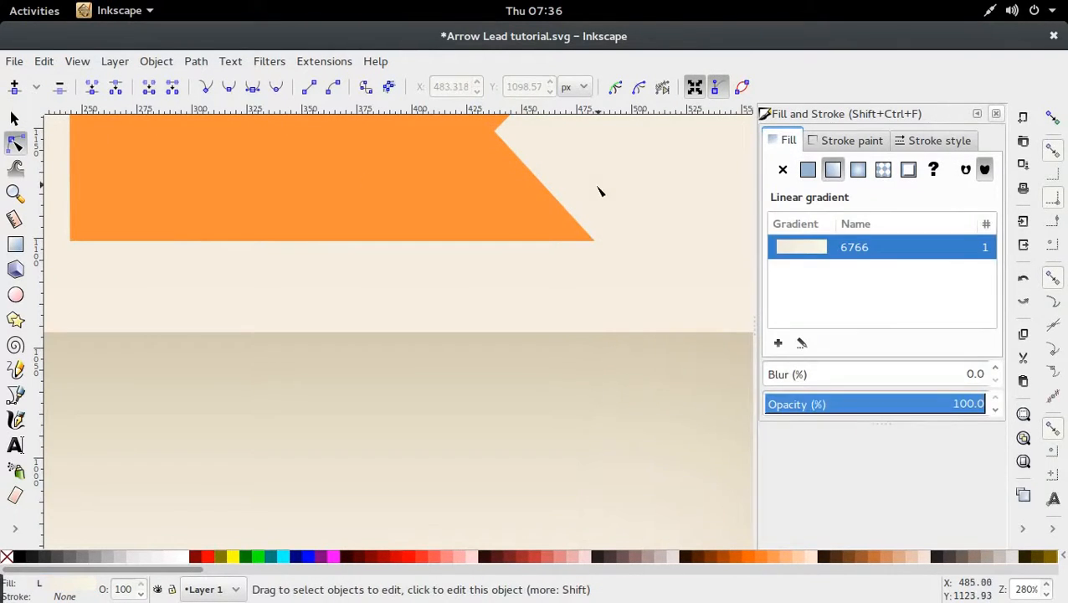
Step: Slide the slanted edge's middle node down along the edge until it sits close to the lower-right tip
click(555, 202)
drag(544, 190, 585, 228)
click(596, 242)
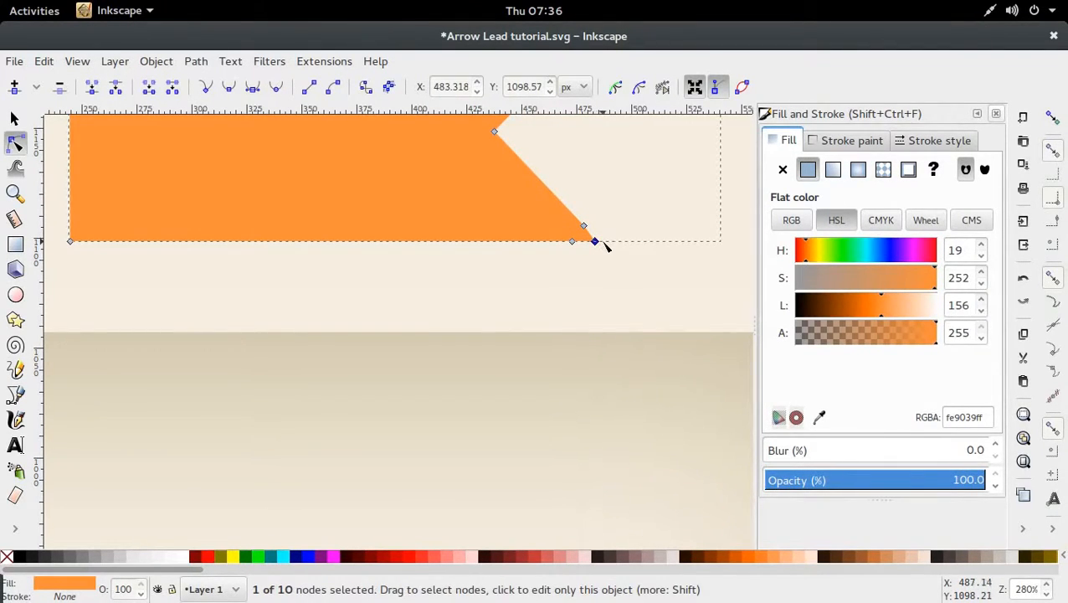
drag(585, 227, 582, 227)
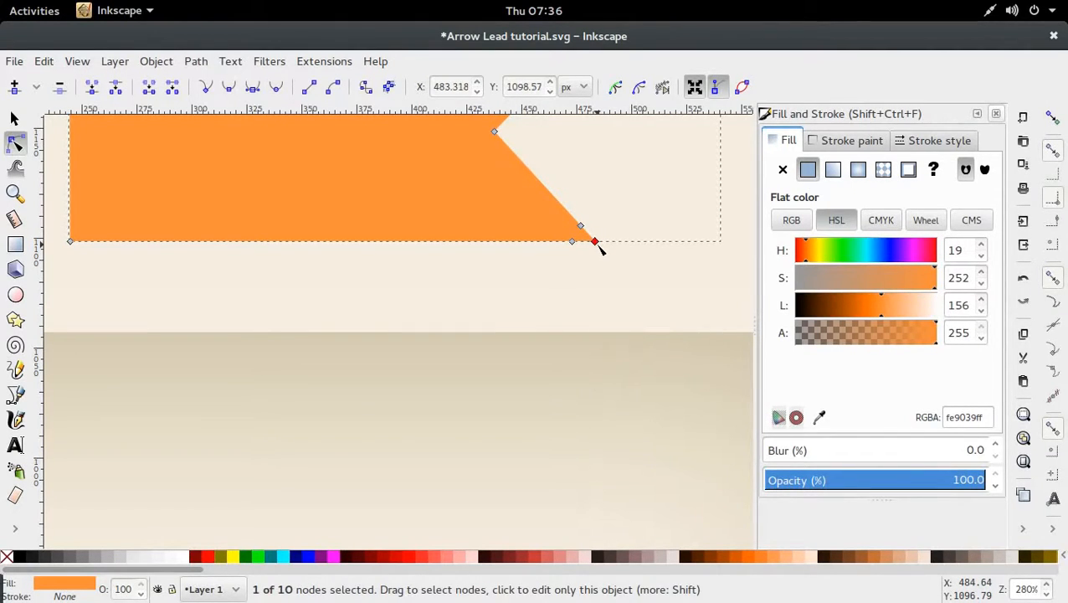
Step: Delete the node at the arrow's lower-right tip and shape the neighbouring nodes' handles into a rounded tip
key(Delete)
key(ctrl)
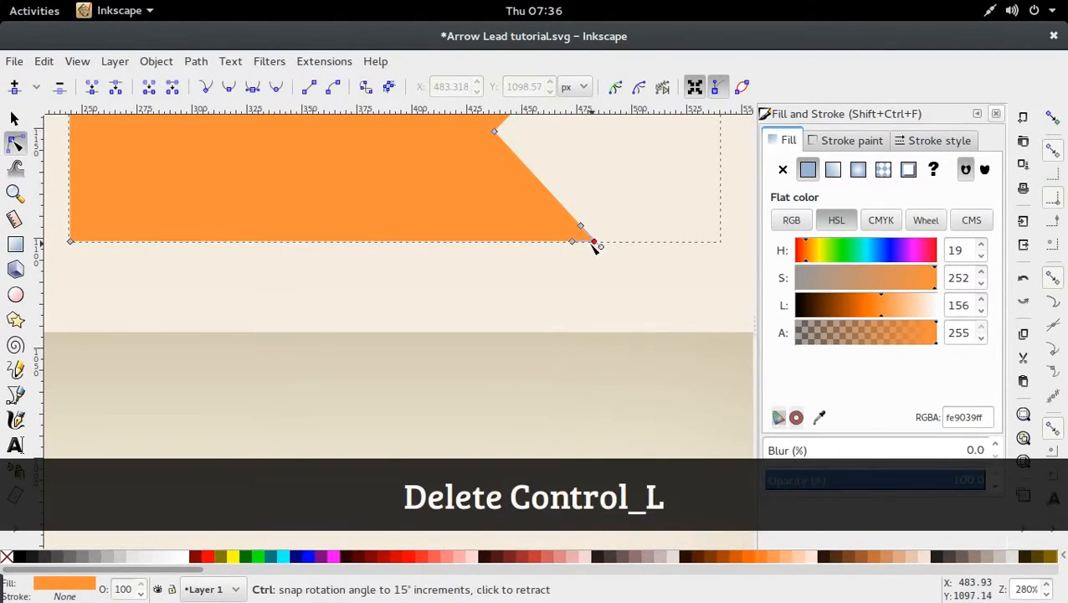
drag(594, 245, 593, 236)
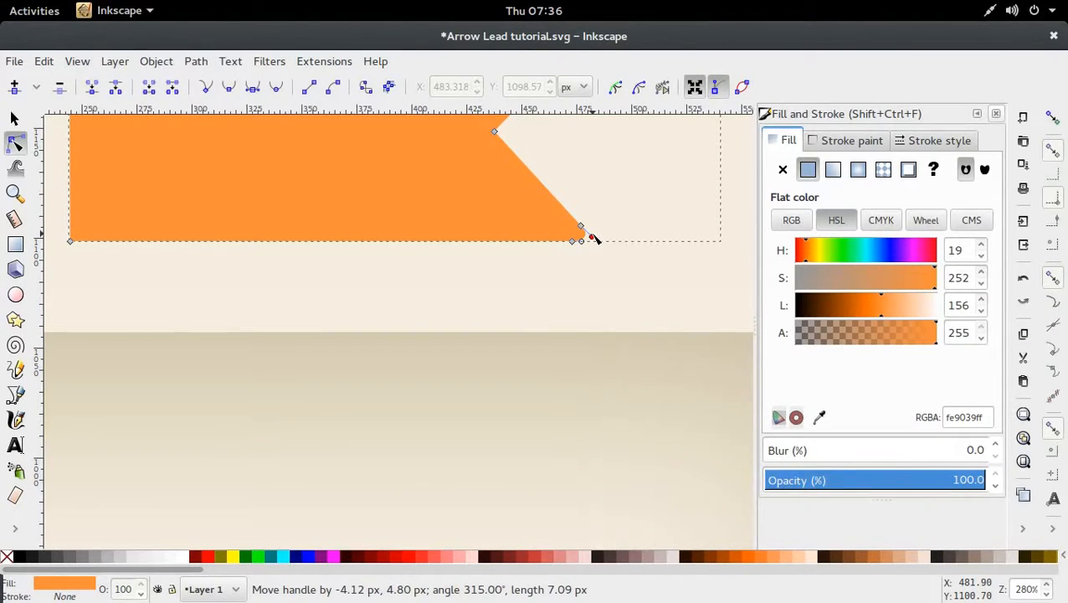
click(616, 230)
click(581, 240)
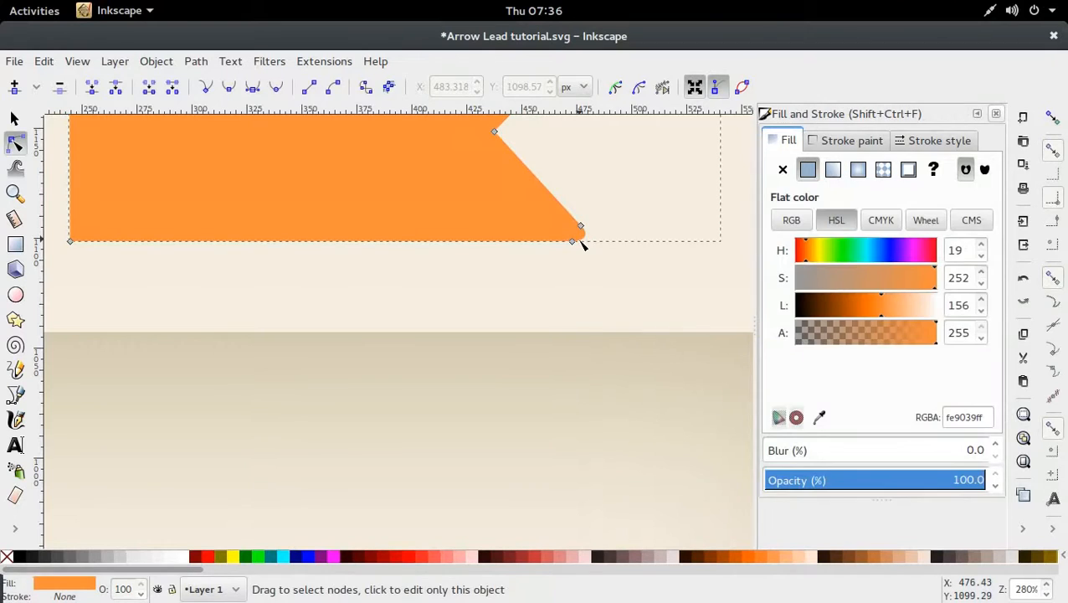
ctrl+scroll(593, 242, up, 2)
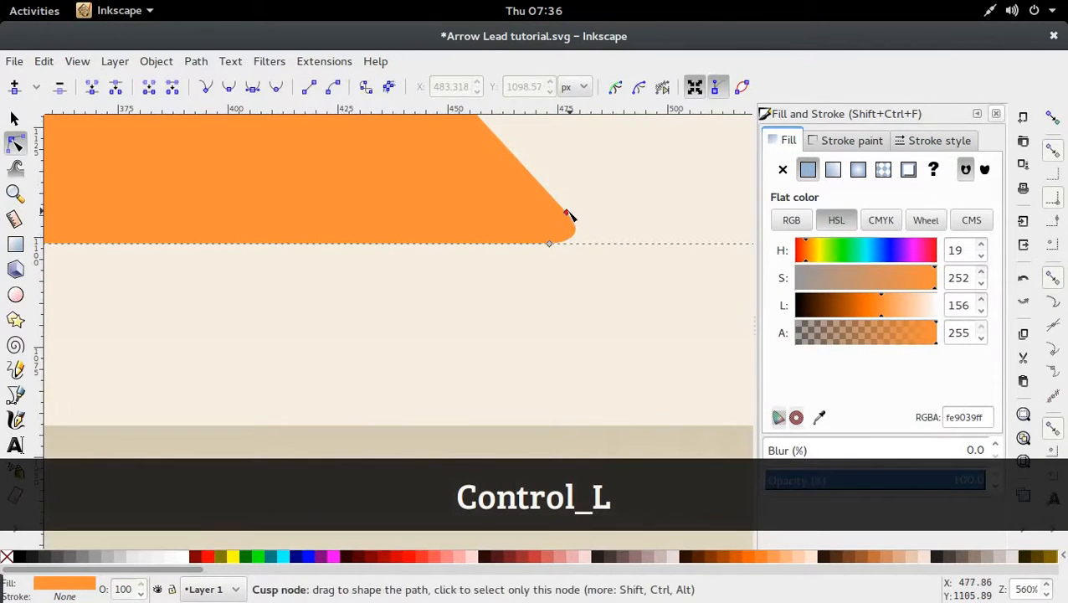
drag(567, 211, 577, 225)
click(599, 222)
Step: Insert a node midway along the arrow's vertical left edge
ctrl+scroll(599, 222, down, 5)
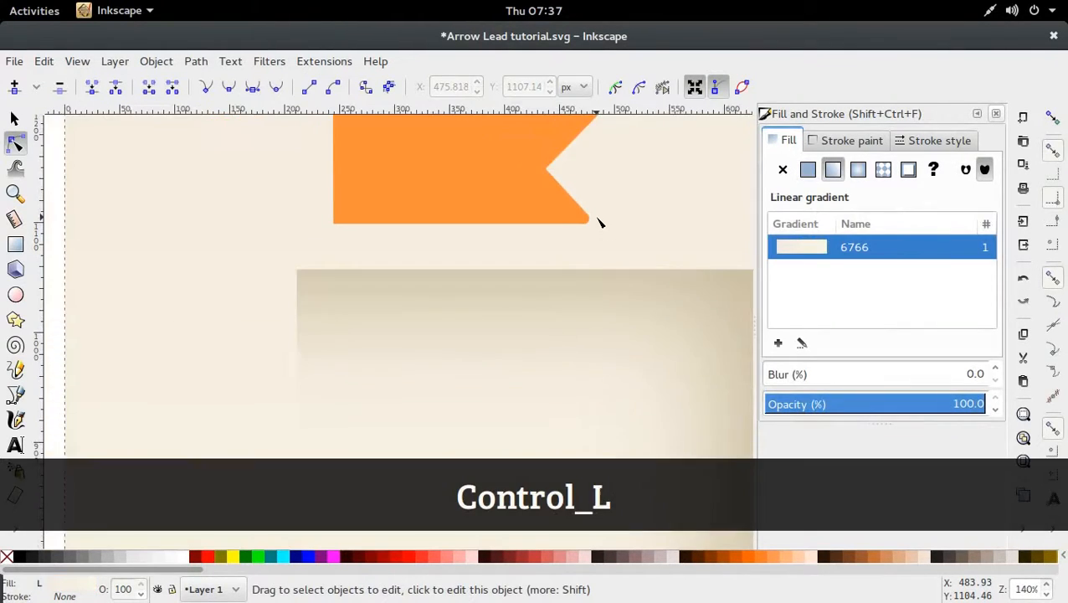
ctrl+scroll(599, 221, down, 2)
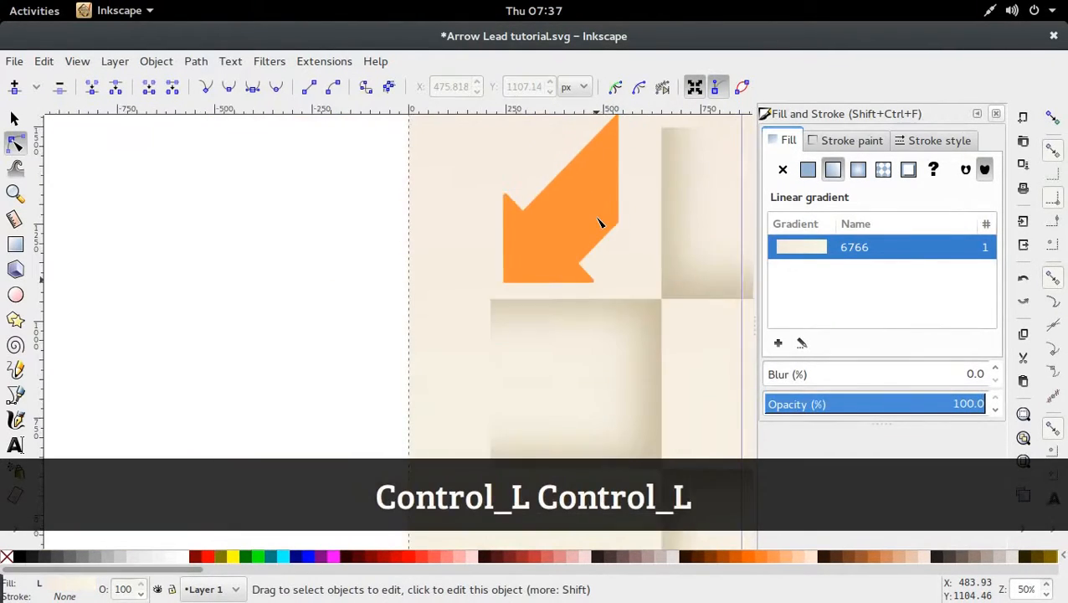
click(554, 275)
key(s)
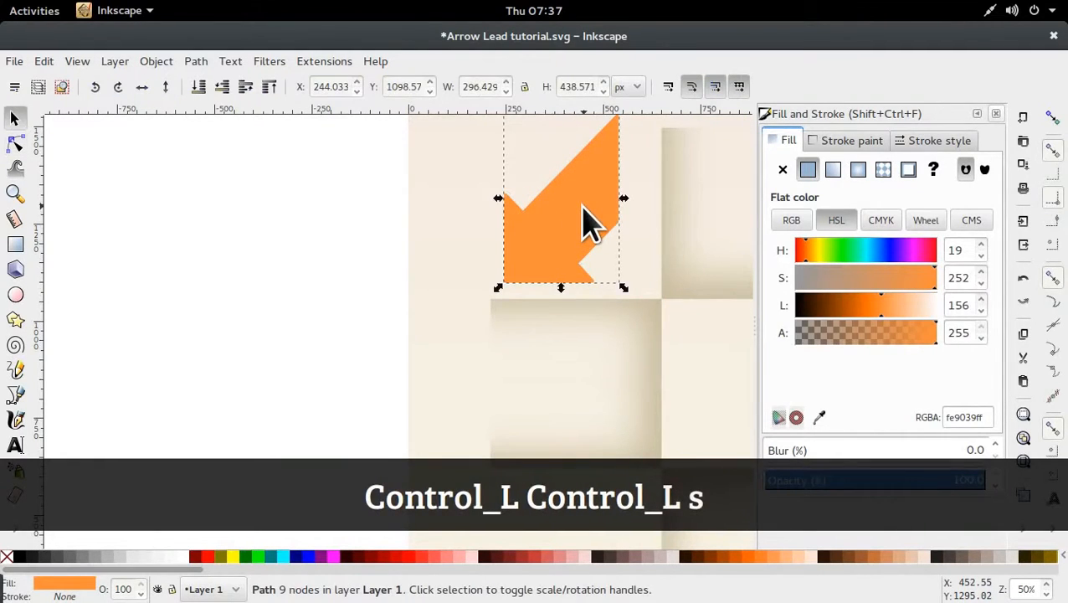
ctrl+scroll(536, 285, up, 3)
double_click(505, 281)
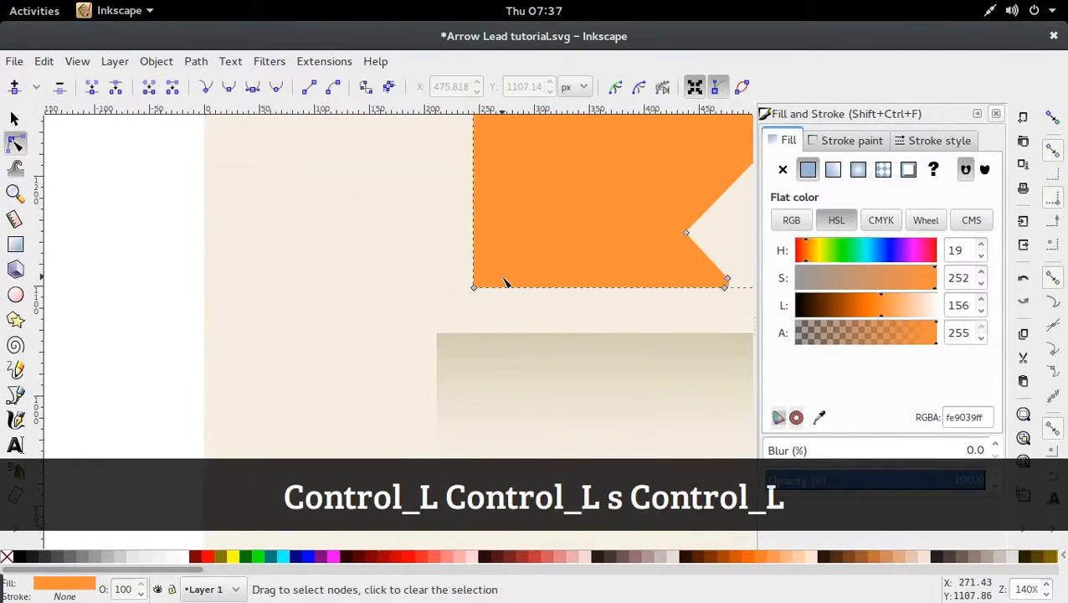
scroll(500, 293, up, 4)
ctrl+scroll(494, 251, down, 1)
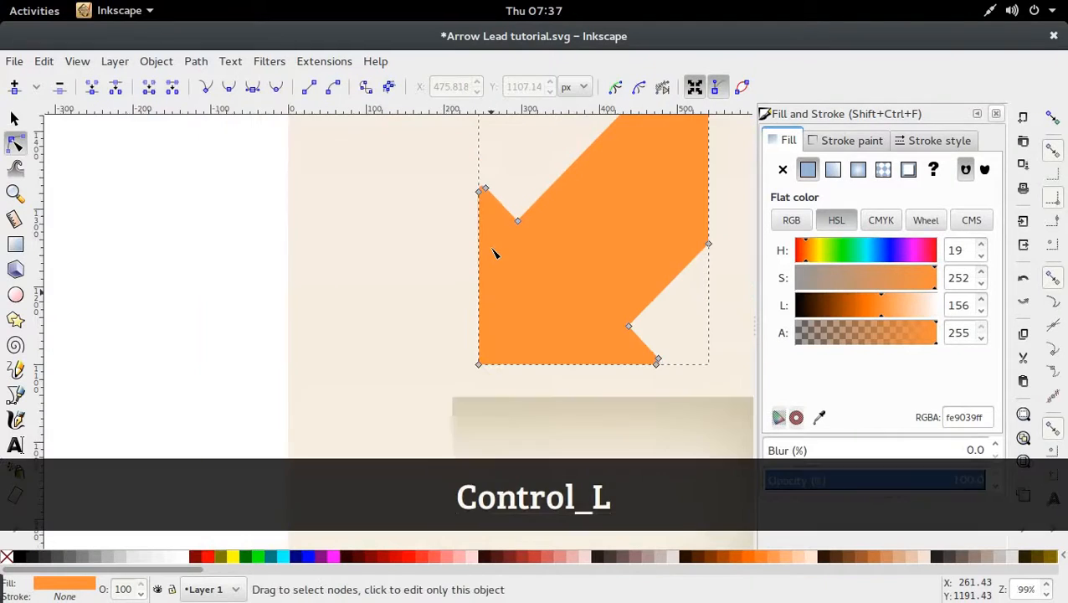
drag(457, 172, 486, 387)
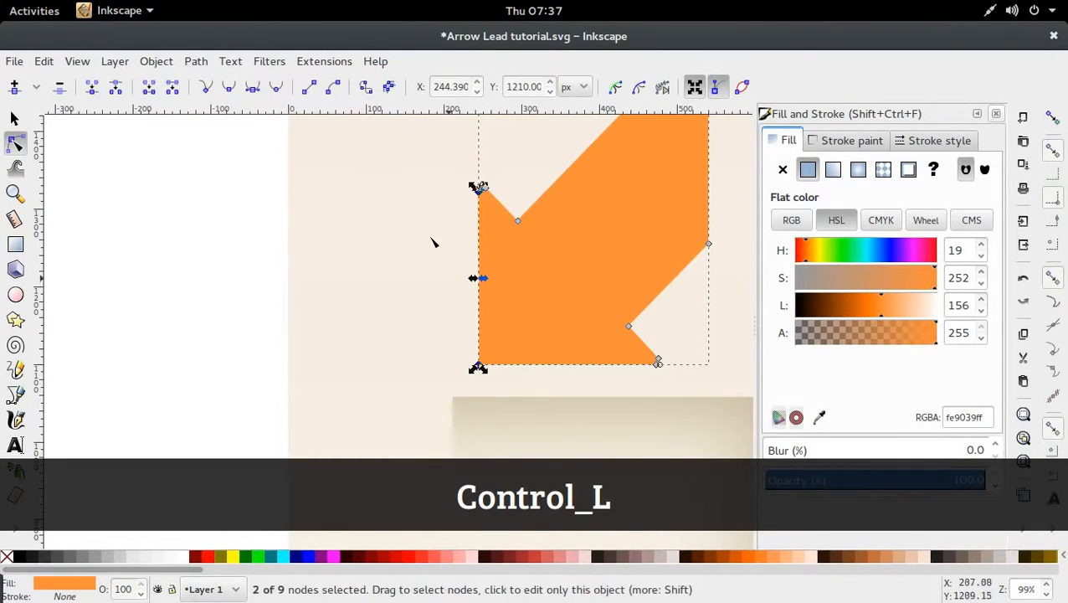
click(14, 86)
Step: Insert a node midway along the arrow's bottom edge between the lower-left corner and the lower-right tip
click(479, 400)
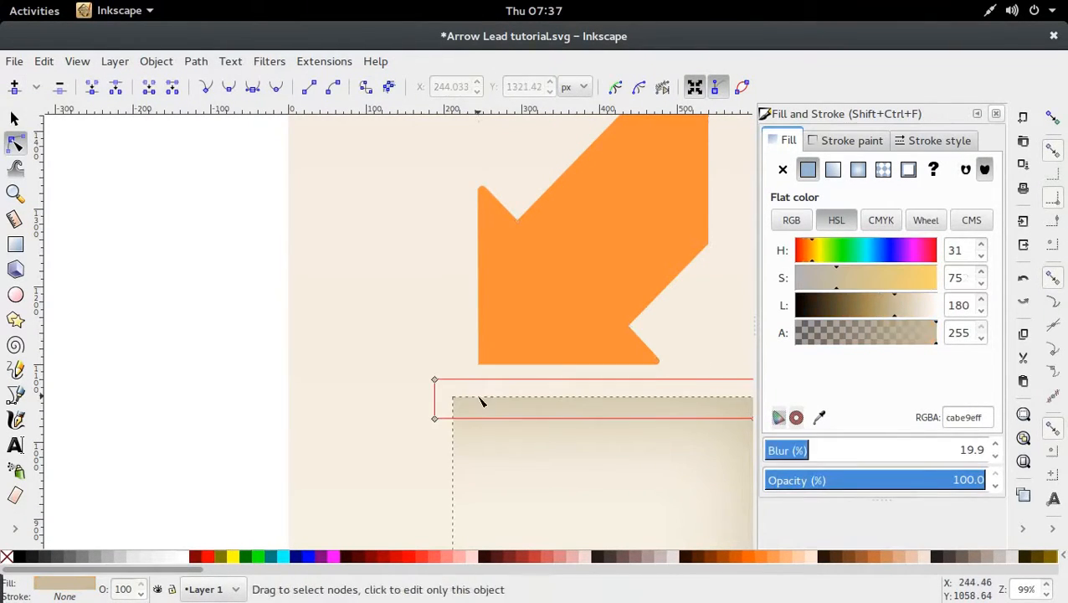
click(493, 358)
drag(470, 375, 670, 369)
click(14, 87)
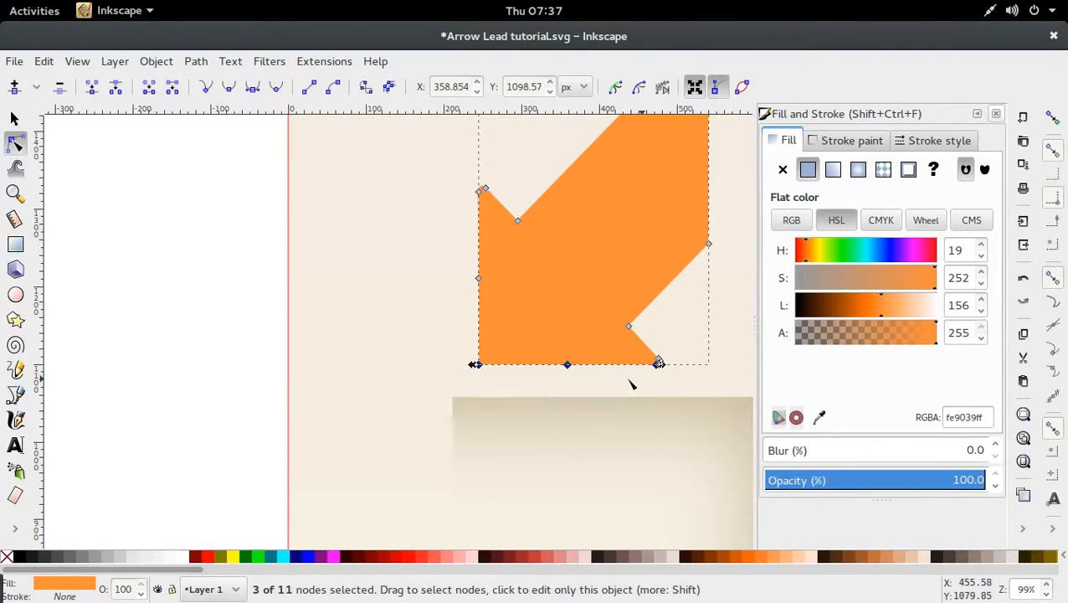
Step: Slide the new bottom-edge and left-edge nodes close to the arrow's lower-left corner, the left one to about Y 1112 px
click(582, 378)
click(576, 366)
drag(569, 366, 494, 376)
drag(480, 280, 480, 359)
scroll(476, 379, up, 2)
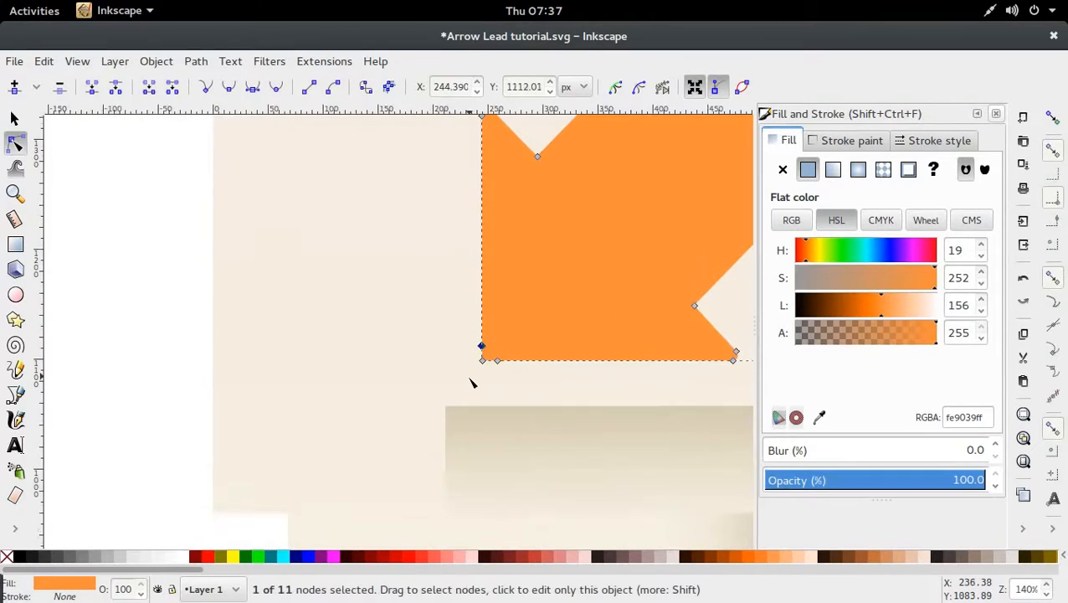
Step: Delete the arrow's lower-left corner node and adjust the two neighbouring nodes' handles to round the corner
key(Delete)
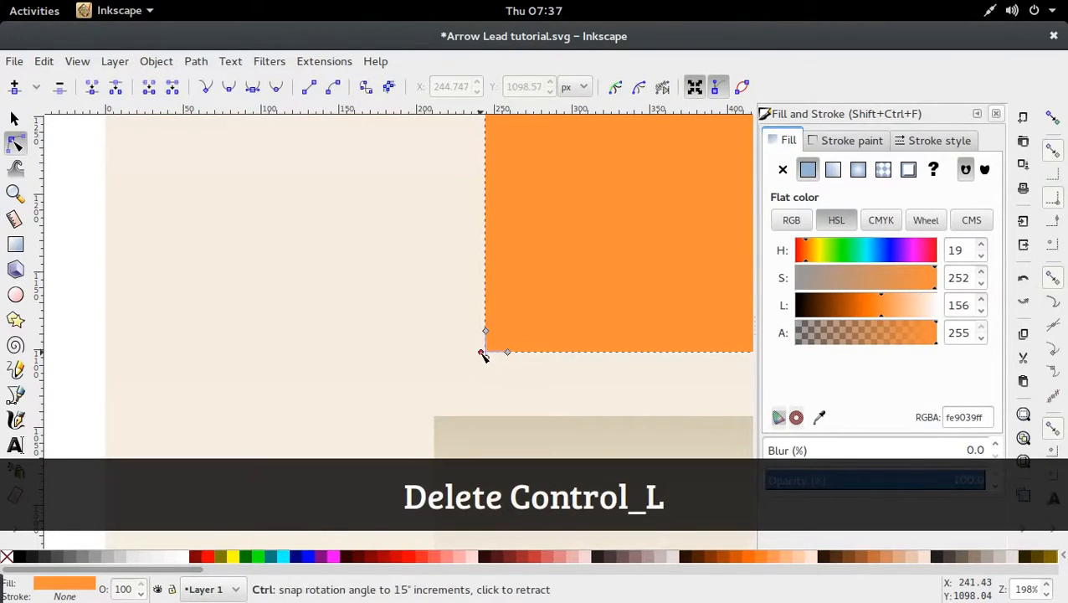
drag(485, 352, 496, 353)
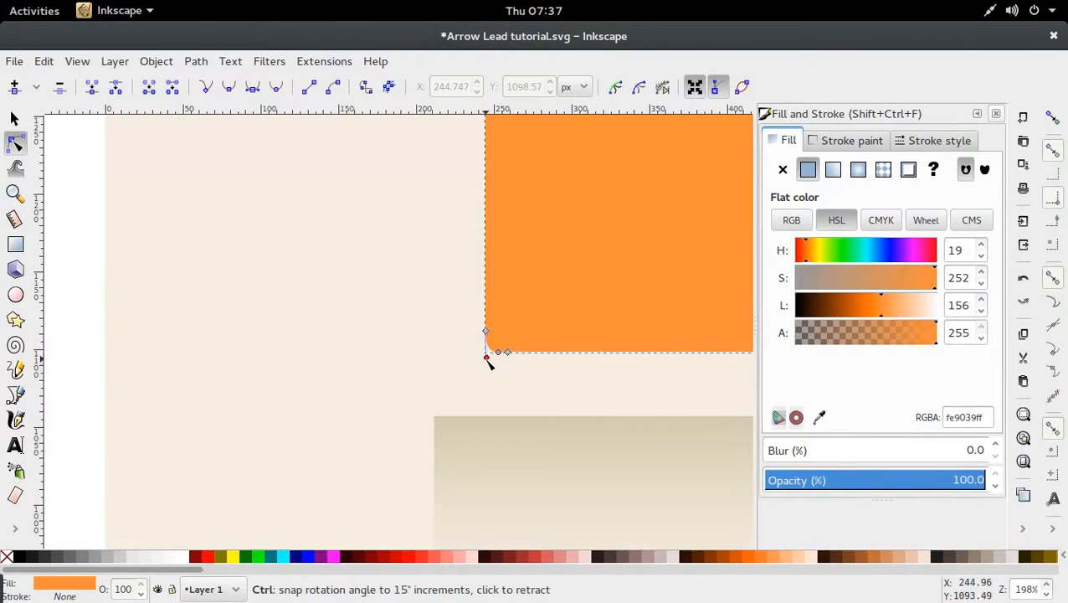
mouse_move(488, 357)
mouse_down()
mouse_move(487, 341)
mouse_move(493, 352)
mouse_up()
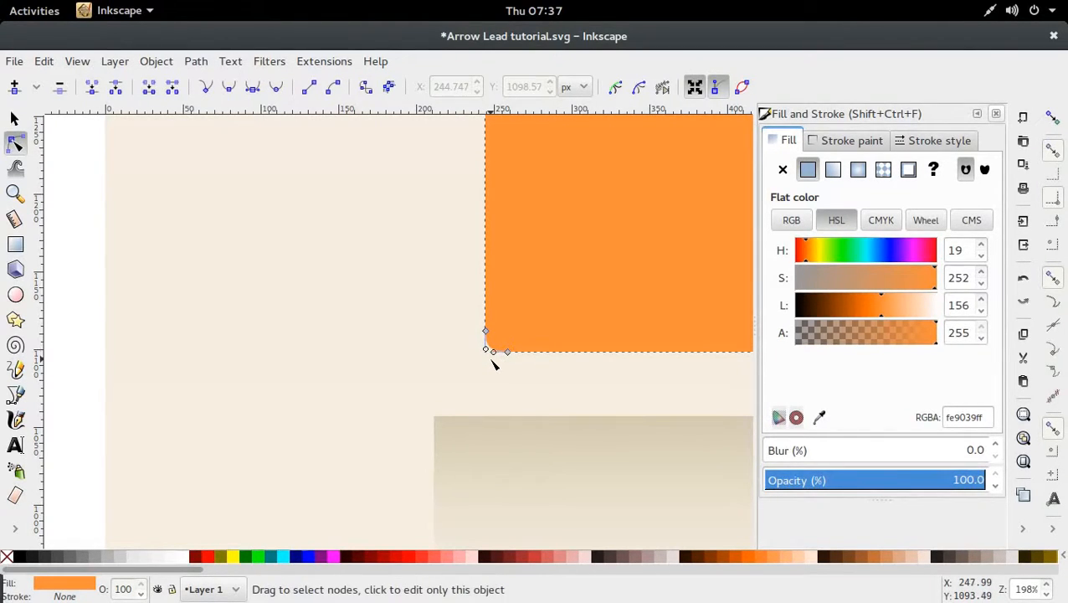
key(s)
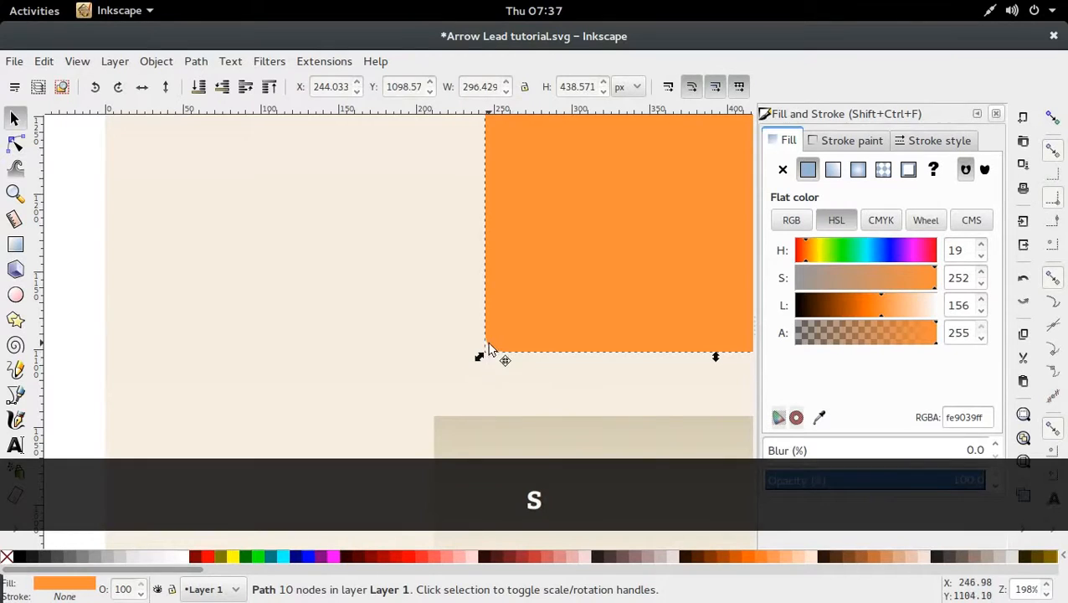
double_click(489, 344)
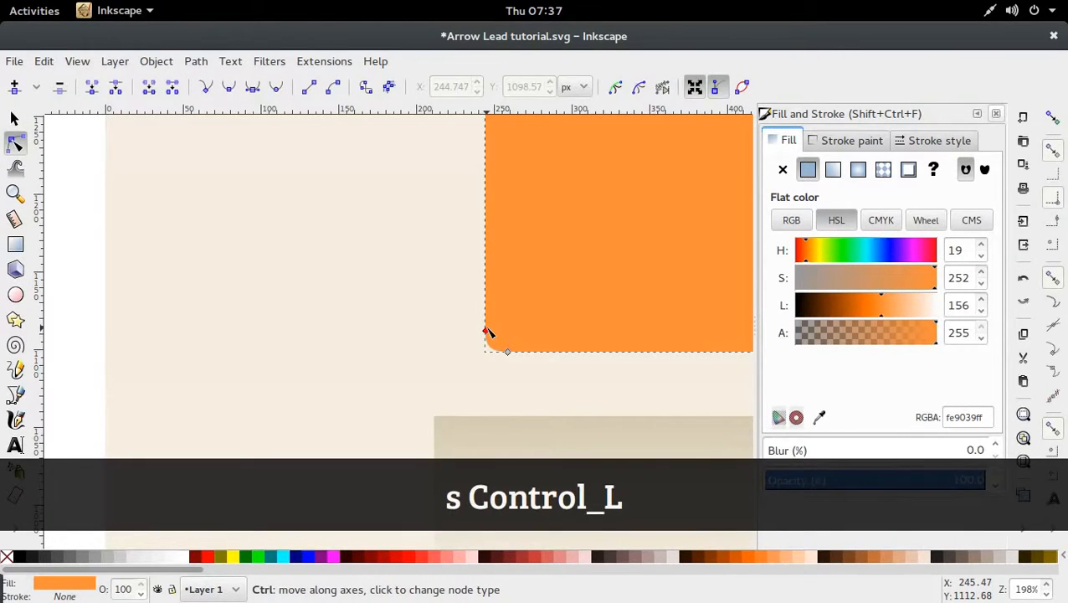
mouse_move(489, 332)
mouse_down()
mouse_move(490, 353)
mouse_move(519, 350)
mouse_move(489, 334)
mouse_up()
click(510, 361)
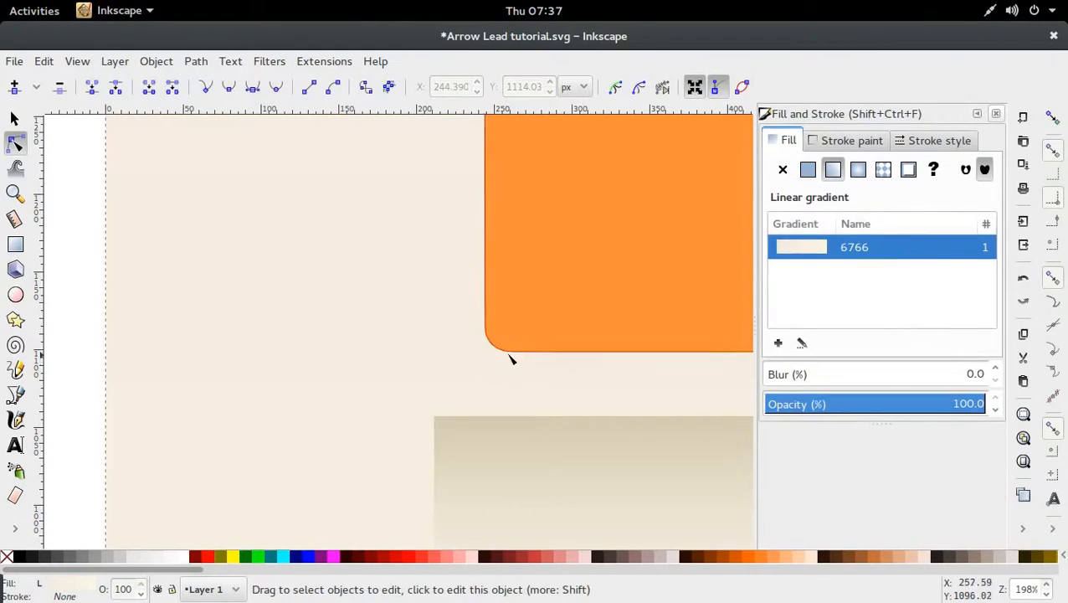
Step: Move the orange arrow into the left inner-shadow square, at about X 349 px, Y 622 px
ctrl+scroll(525, 350, down, 3)
ctrl+scroll(509, 369, down, 2)
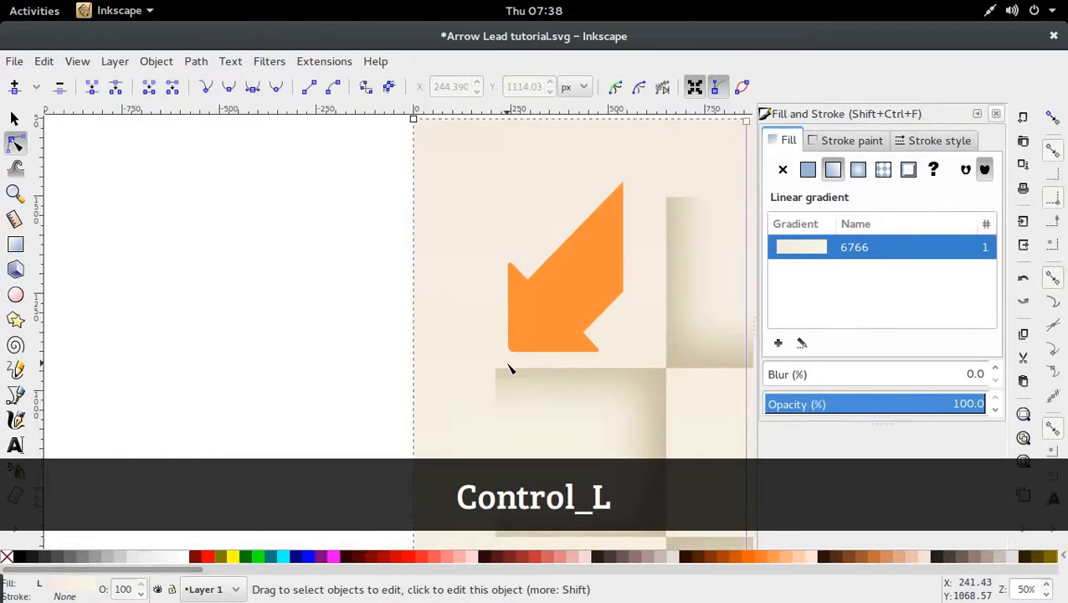
key(s)
ctrl+scroll(630, 313, down, 2)
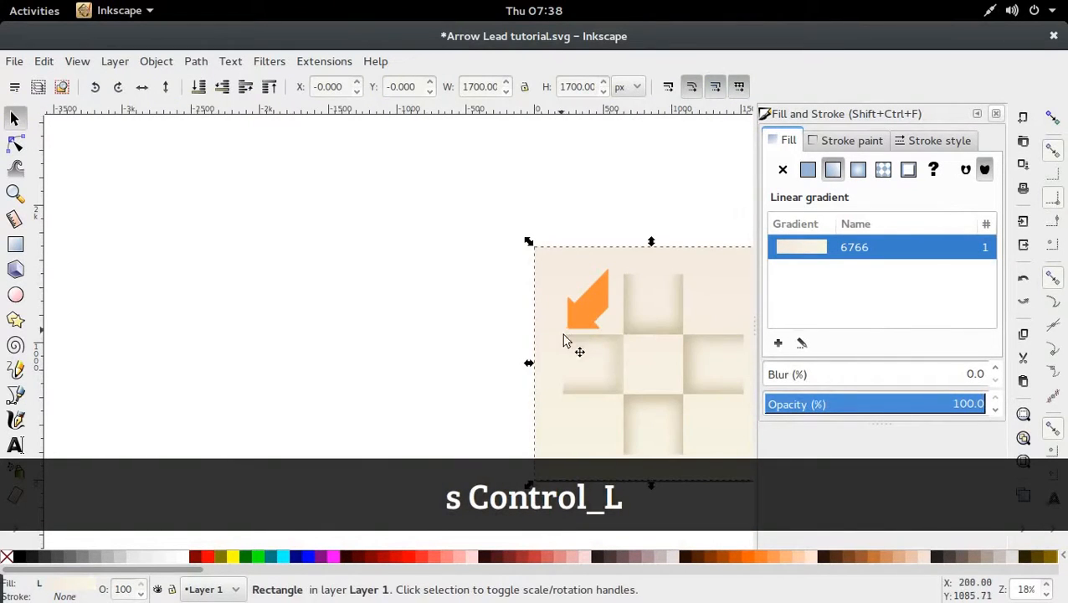
ctrl+scroll(589, 346, up, 5)
ctrl+scroll(593, 233, down, 4)
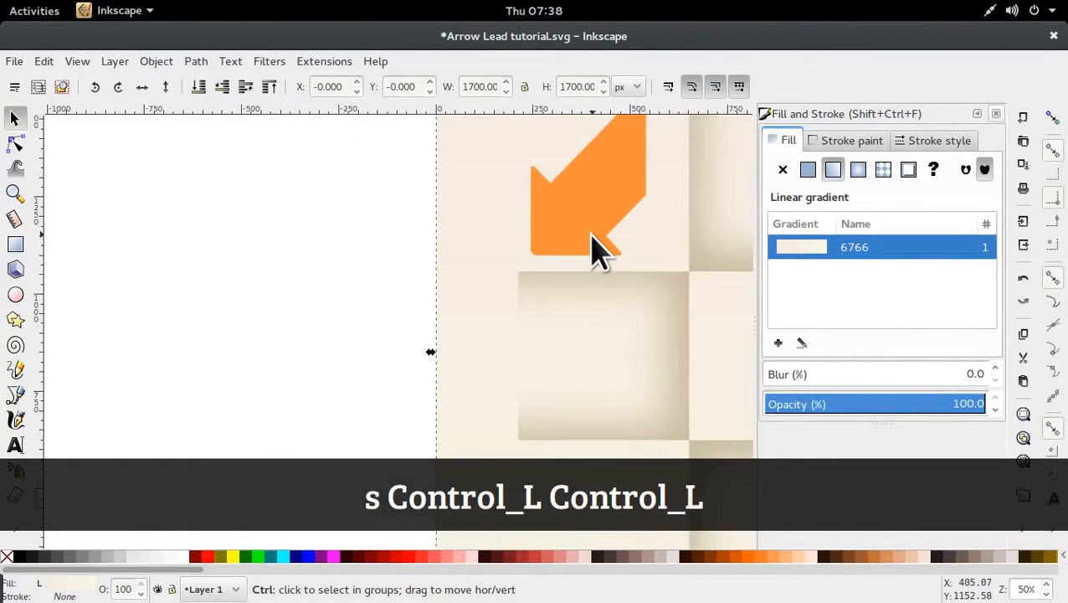
shift+scroll(610, 233, right, 7)
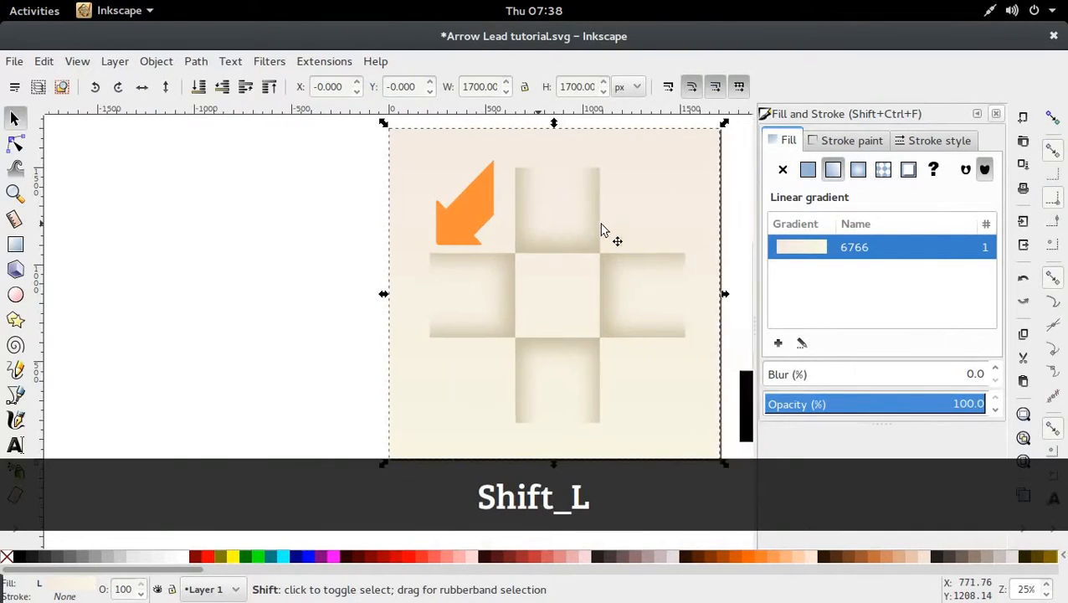
click(415, 267)
drag(415, 267, 426, 327)
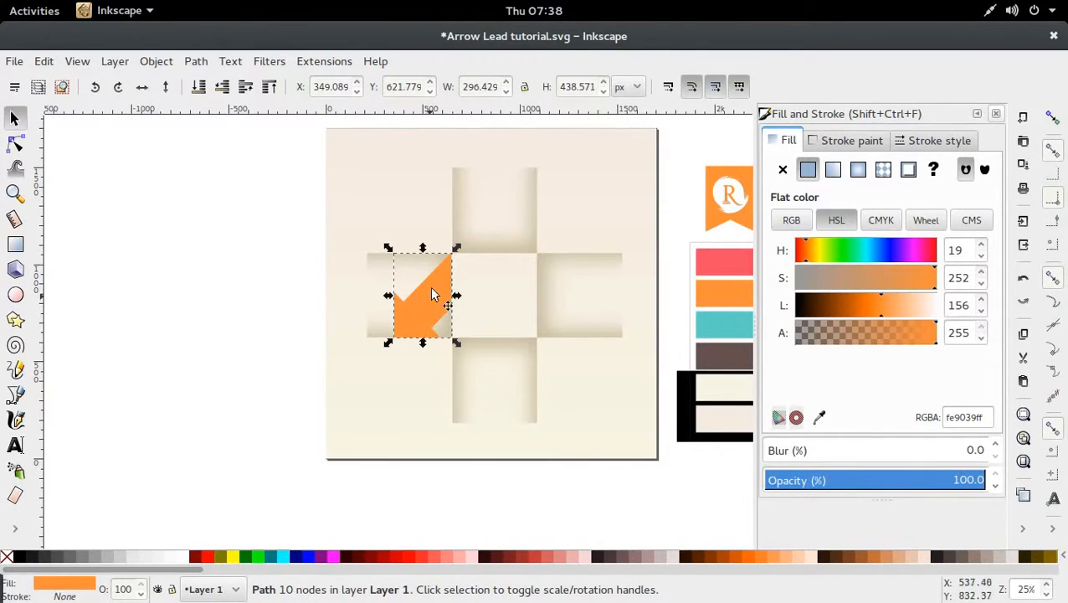
Step: Slide the arrow horizontally to about X 284 px in the left square, trying a vertical flip and flipping it back
click(166, 87)
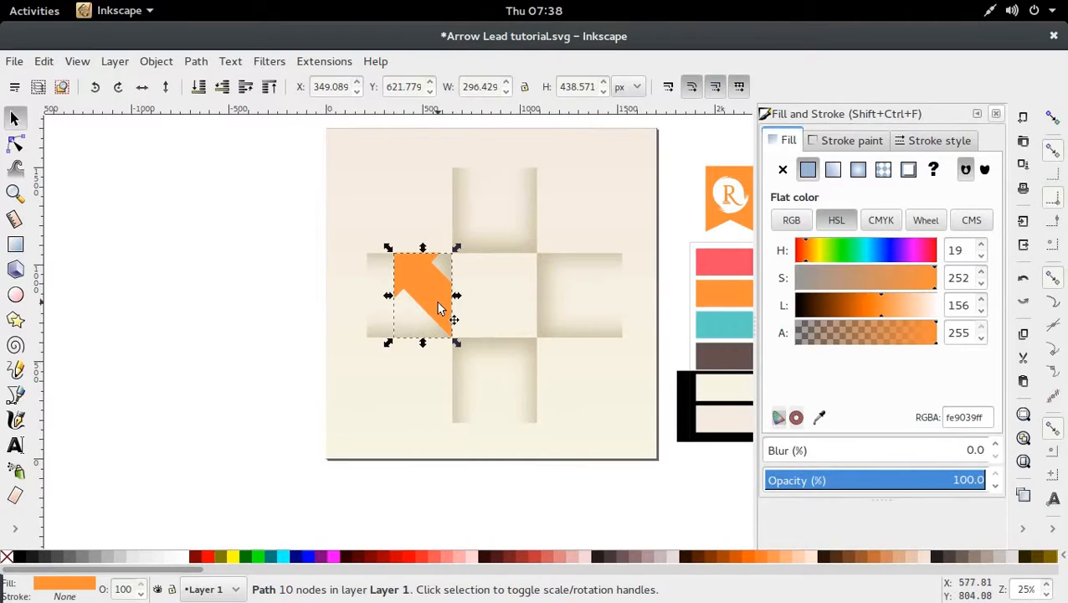
drag(440, 309, 425, 311)
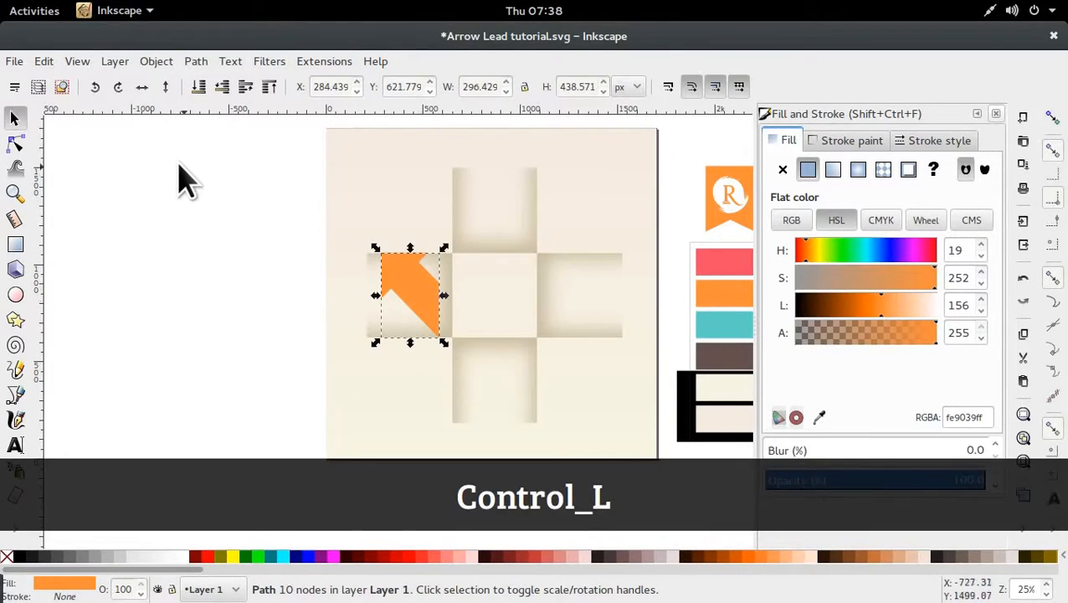
click(164, 87)
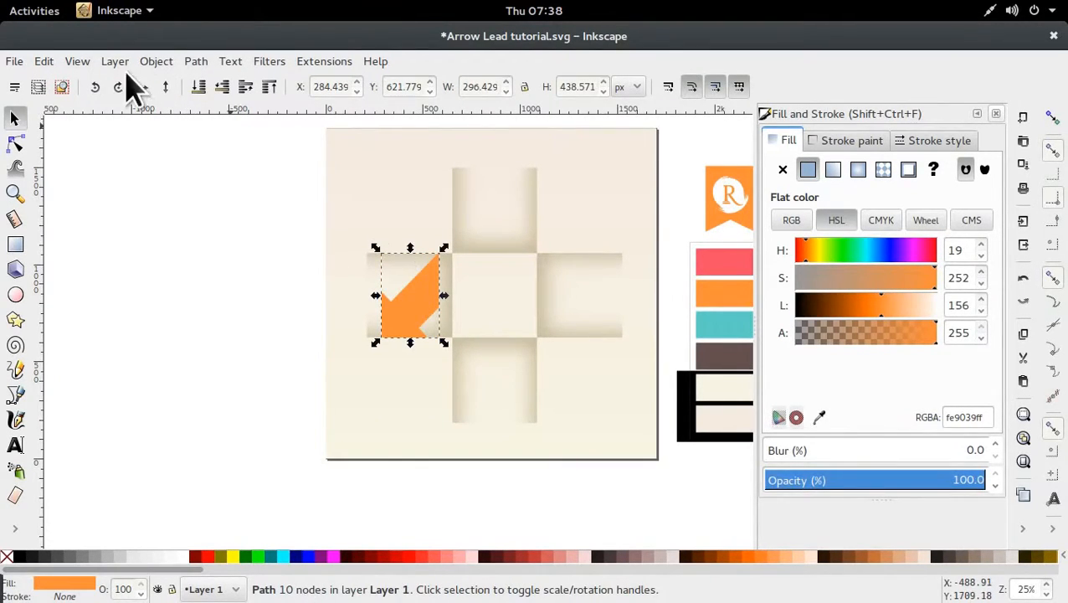
Step: Rotate the arrow 90 degrees counterclockwise and flip it horizontally
click(419, 276)
drag(445, 248, 310, 246)
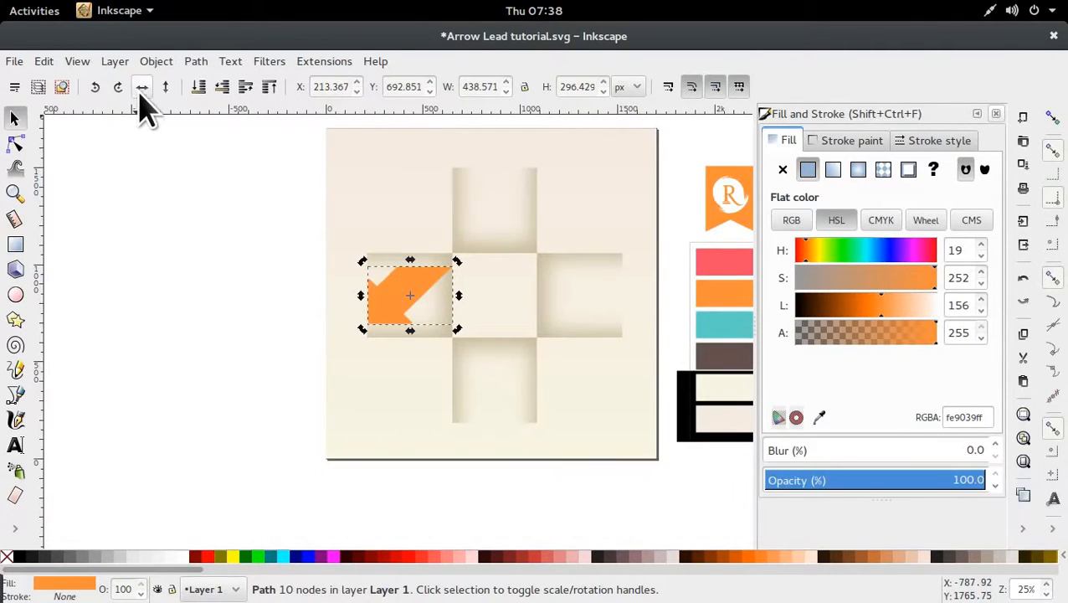
Step: Move the arrow up near the top edge of the left square, at about X 213 px, Y 753 px
drag(417, 303, 424, 279)
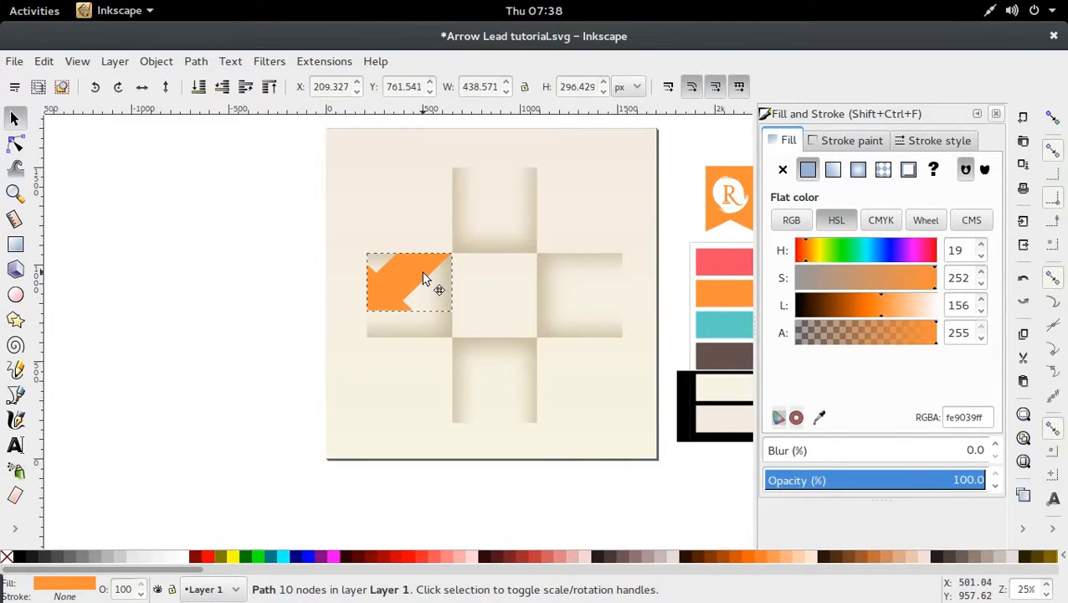
key(Escape)
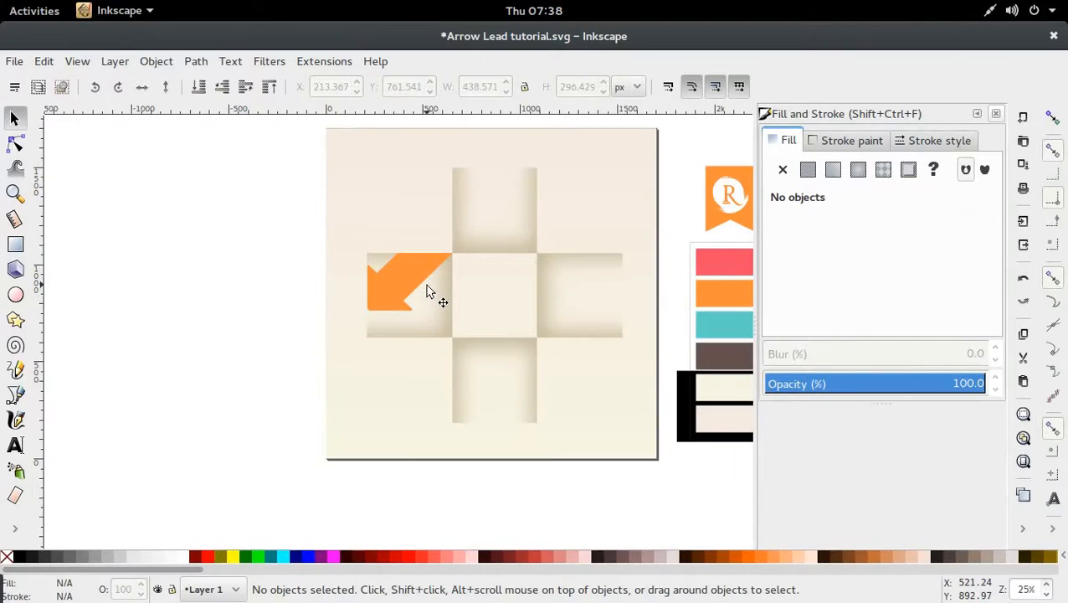
ctrl+click(425, 281)
drag(424, 279, 419, 276)
Step: Check the orange arrow's orientation in the finished design, Arrow Lead Display and thumbnail.svg, and return to Arrow Lead tutorial.svg
mouse_move(7, 12)
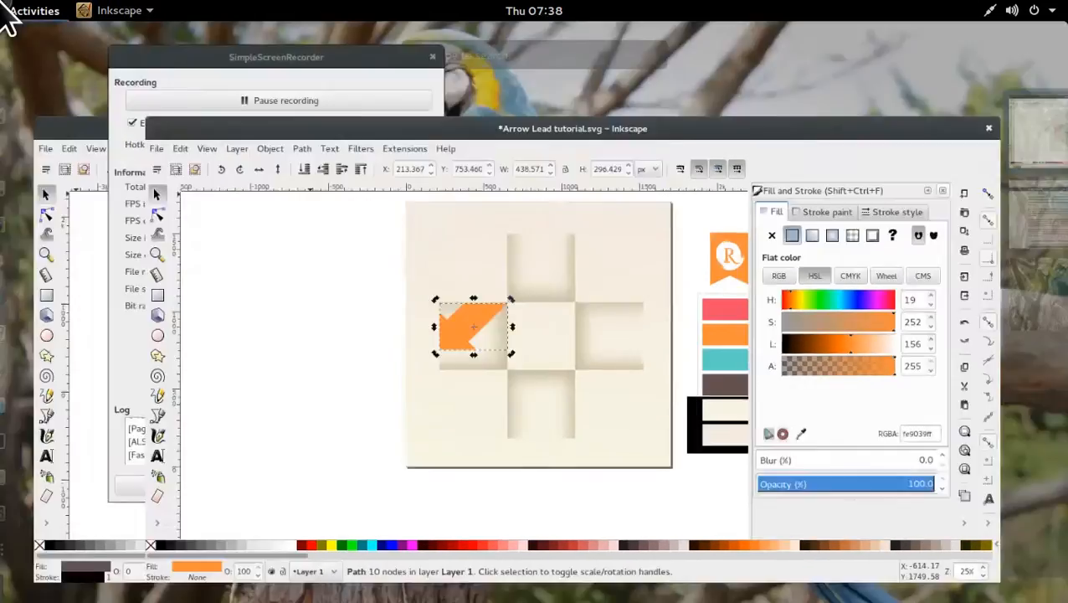
click(431, 515)
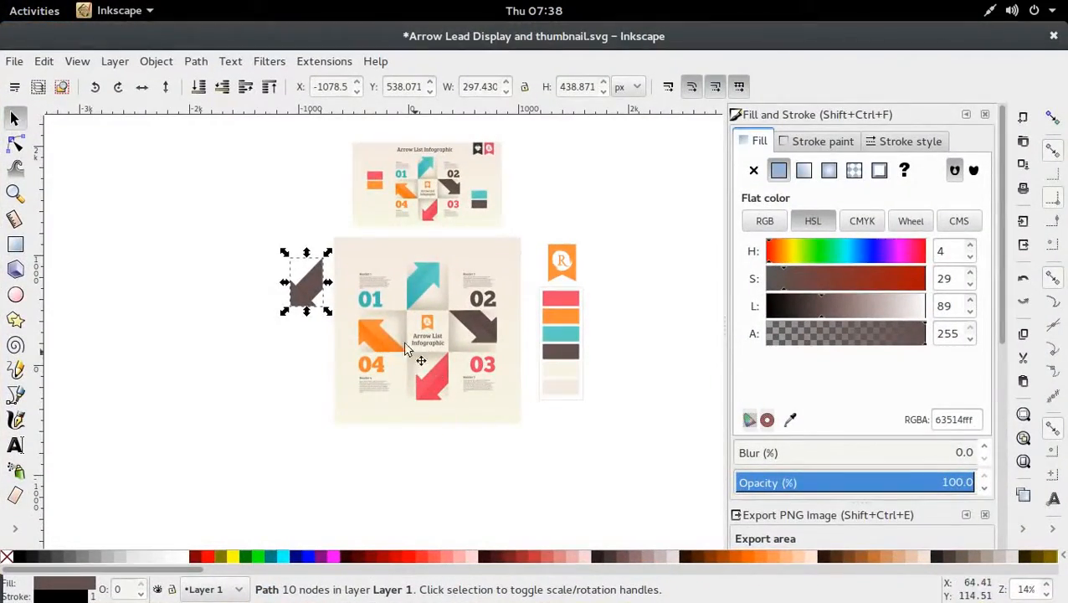
mouse_move(4, 4)
click(584, 477)
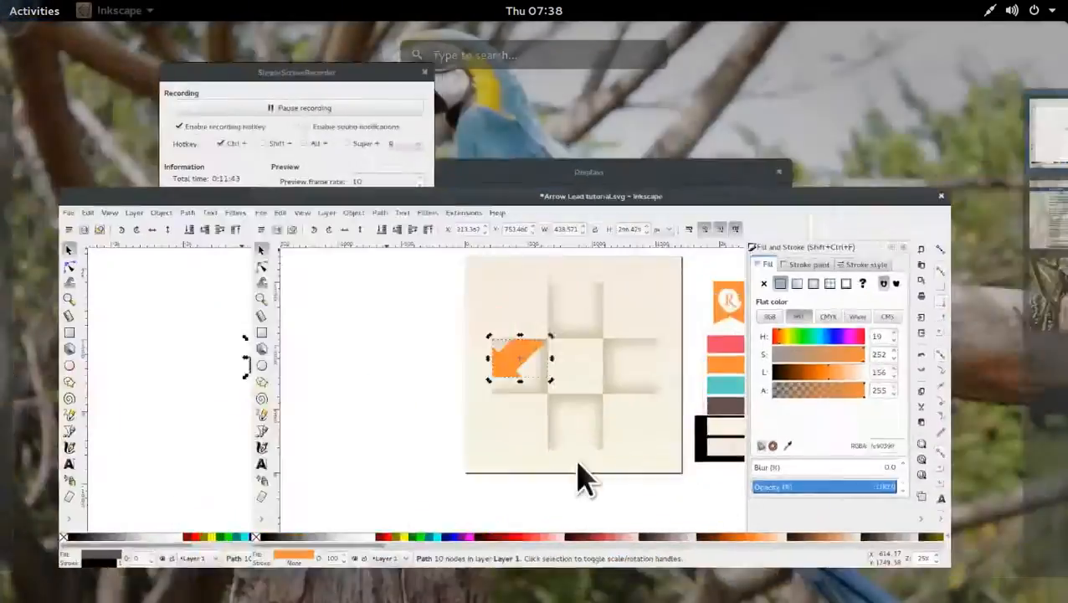
Step: Flip the arrow vertically and move it straight down to the left square's bottom edge, at about Y 620 px
click(166, 87)
key(ctrl)
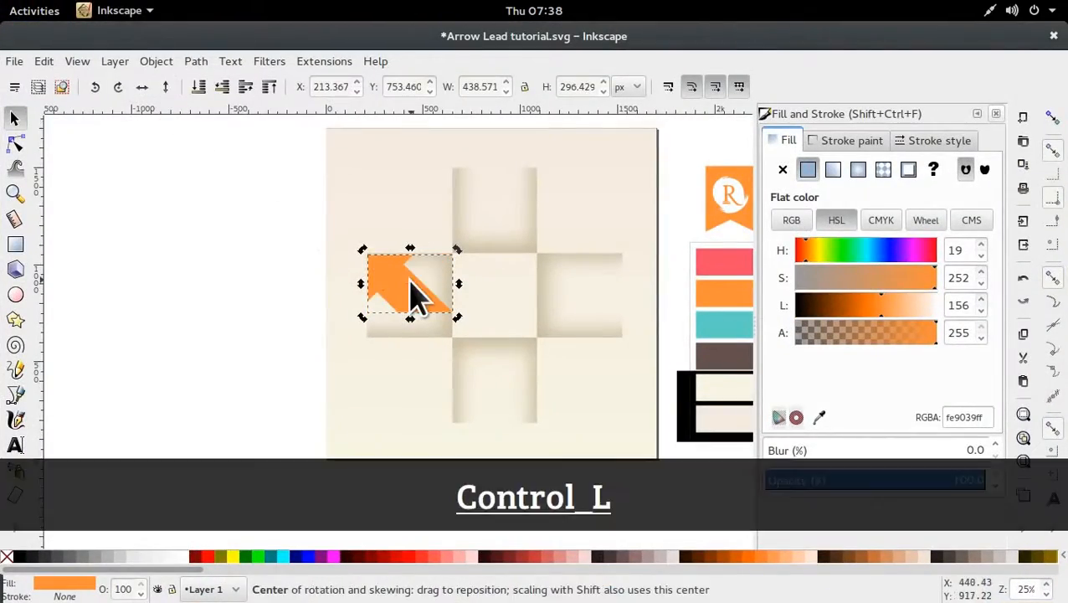
drag(402, 277, 401, 302)
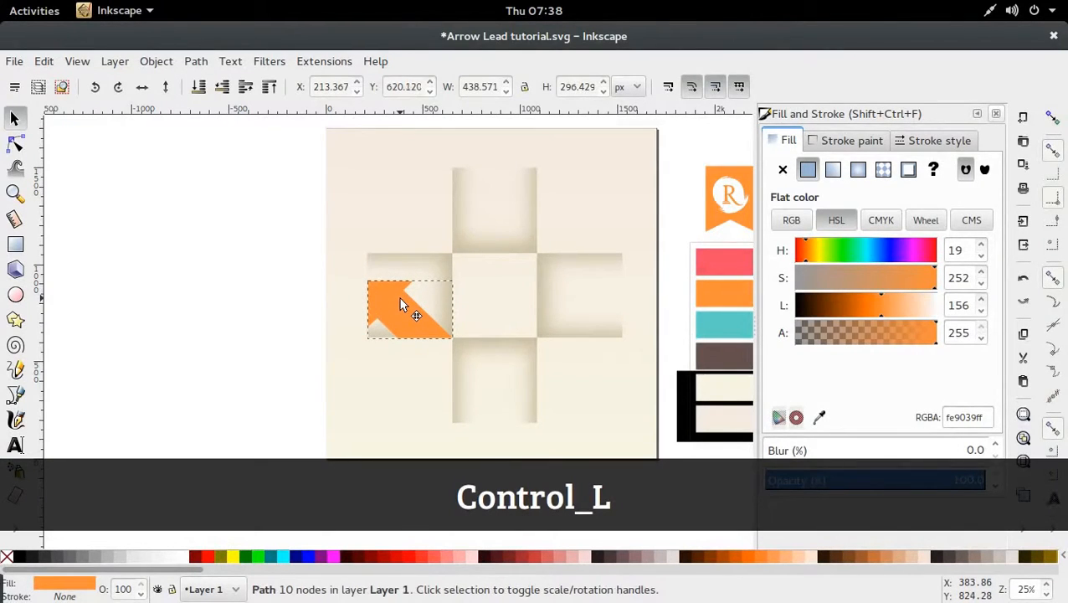
Step: Compare the orange arrow's placement with the finished design in Arrow Lead Display and thumbnail.svg, and return to Arrow Lead tutorial.svg
click(293, 446)
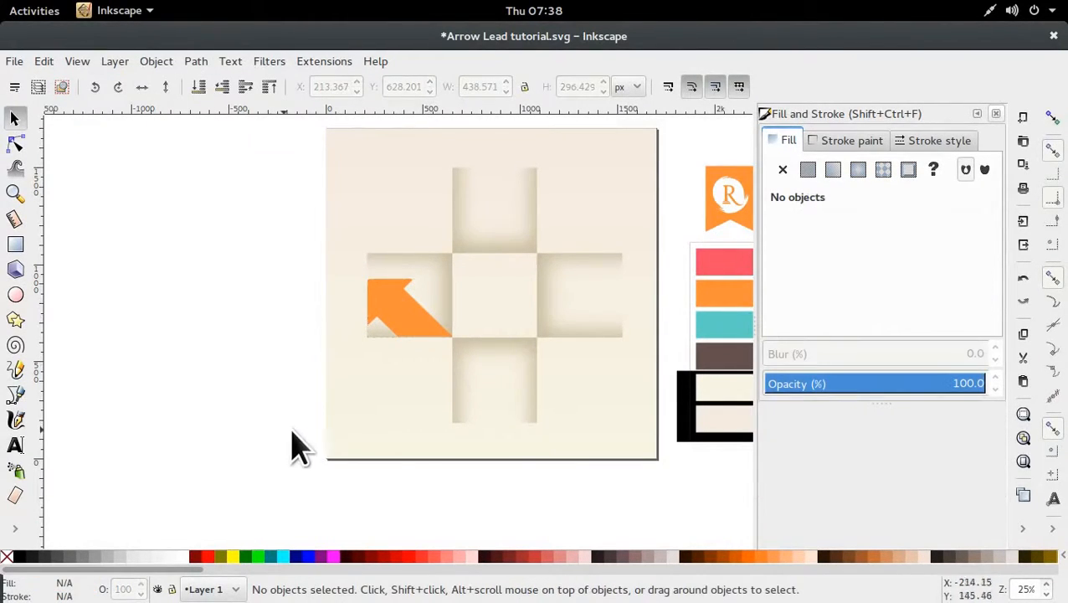
click(394, 311)
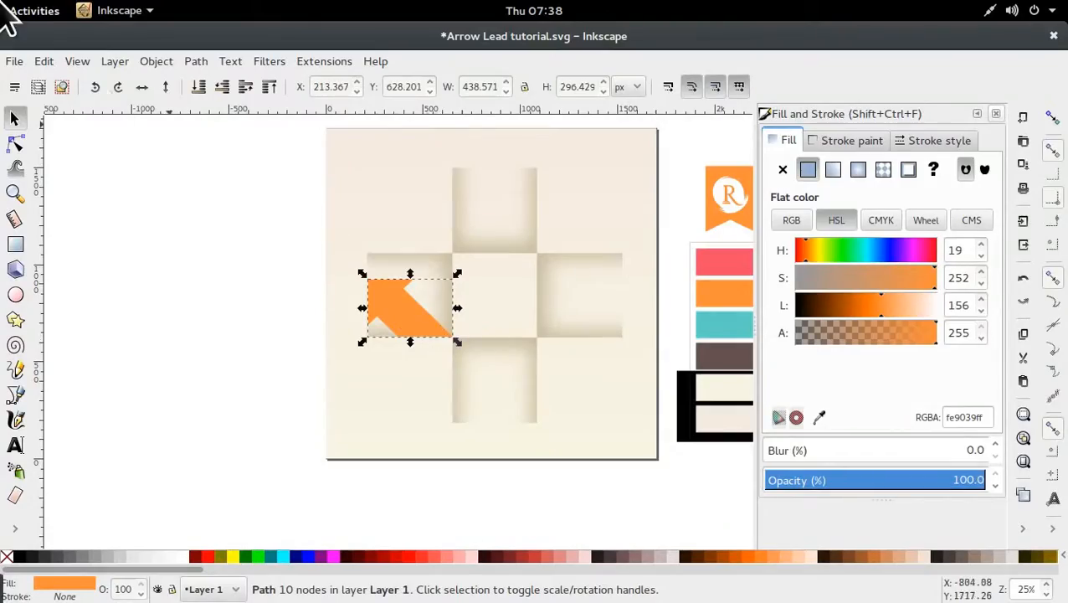
mouse_move(2, 12)
click(297, 453)
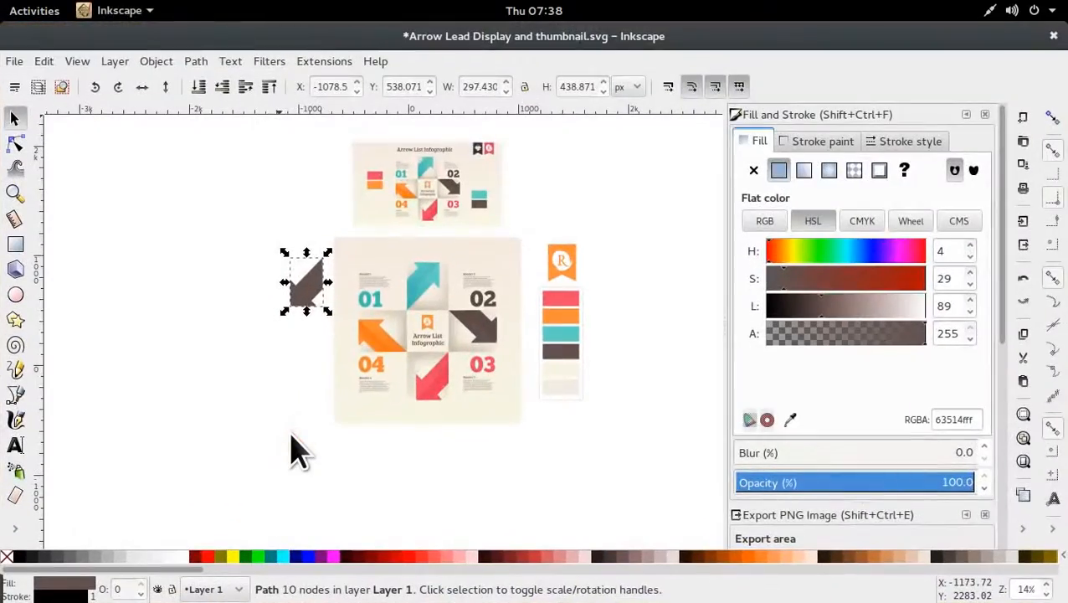
mouse_move(5, 9)
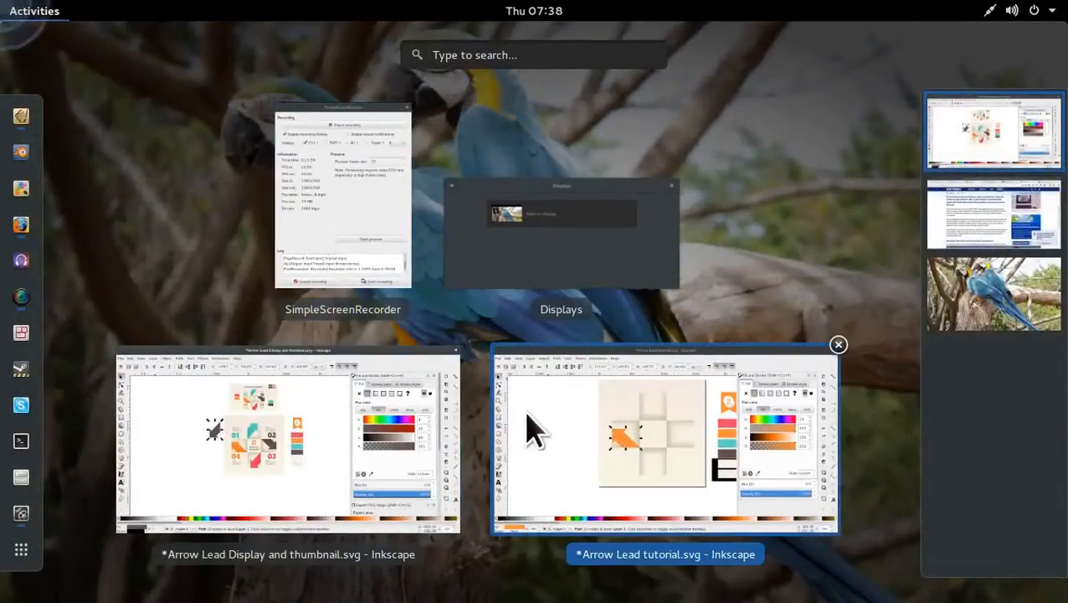
click(548, 452)
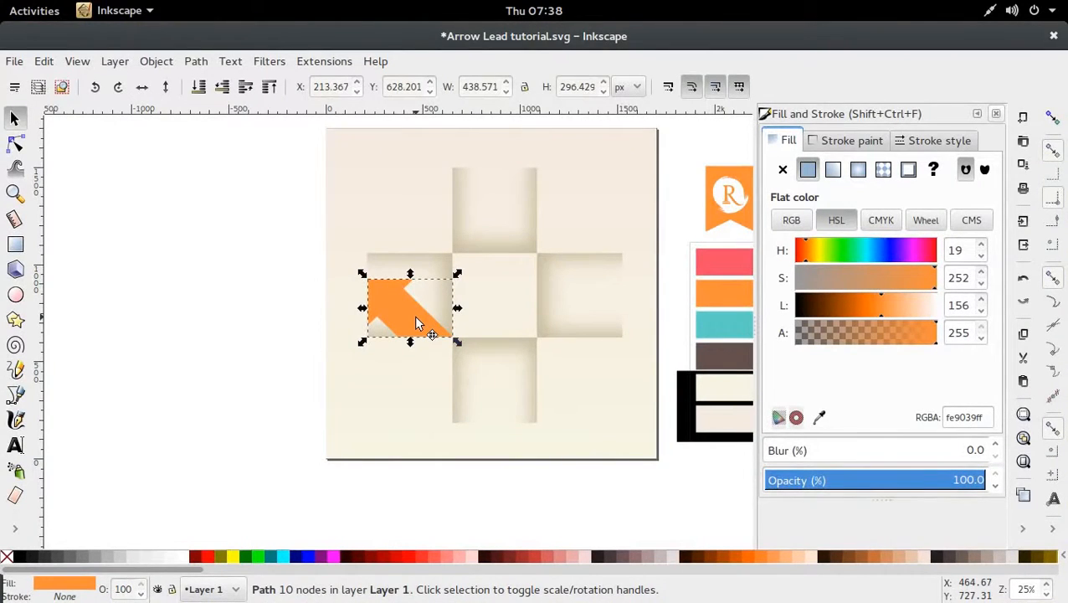
key(ctrl)
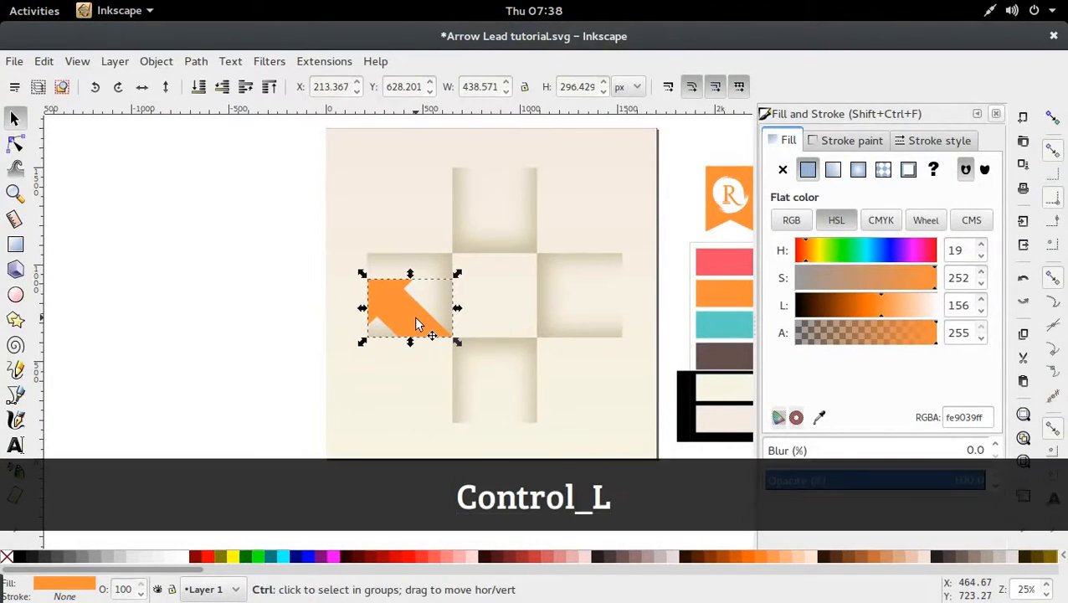
mouse_move(416, 319)
mouse_down()
mouse_move(418, 305)
mouse_move(417, 315)
mouse_up()
scroll(417, 316, up, 4)
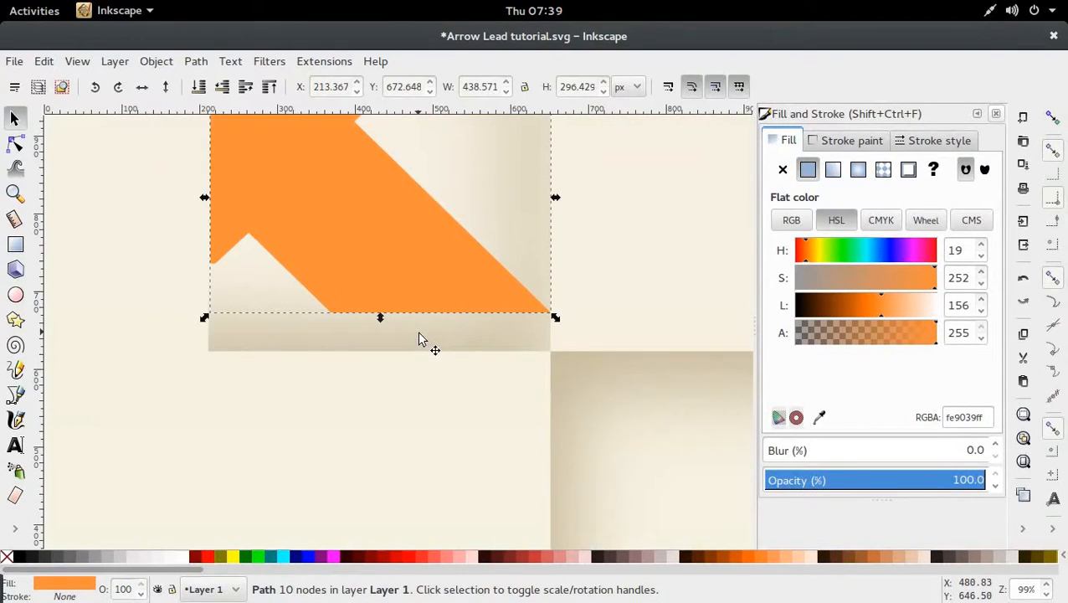
key(ctrl)
mouse_move(432, 290)
mouse_down()
mouse_move(428, 326)
mouse_move(428, 288)
mouse_up()
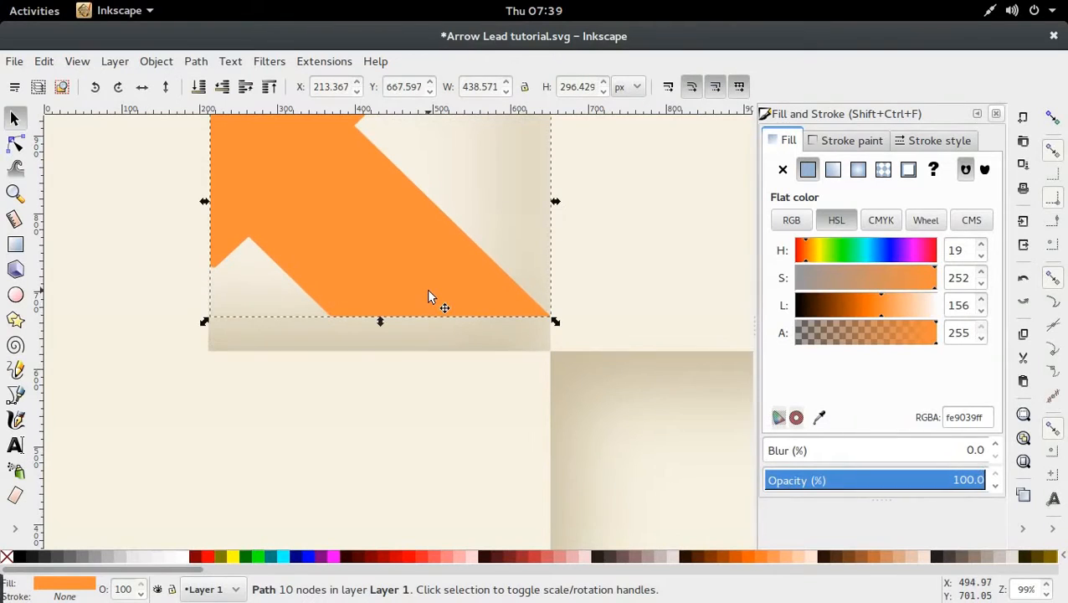
key(ctrl+z)
key(ctrl+z)
Step: Move the orange arrow flush into the left square's lower corner, at X 210.510 px, Y 622.487 px
ctrl+scroll(489, 290, down, 3)
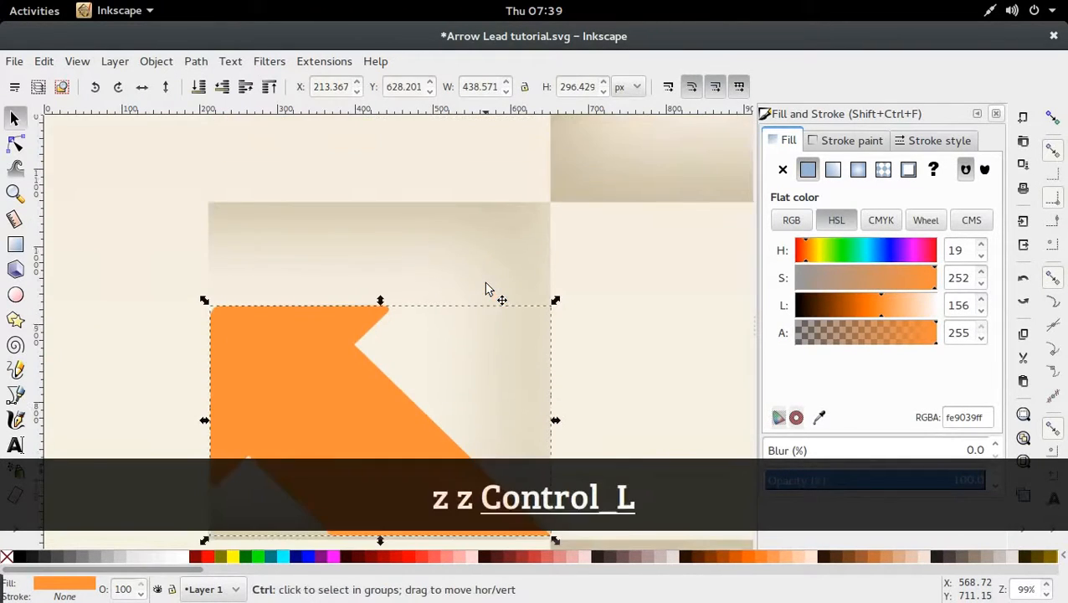
drag(456, 342, 455, 343)
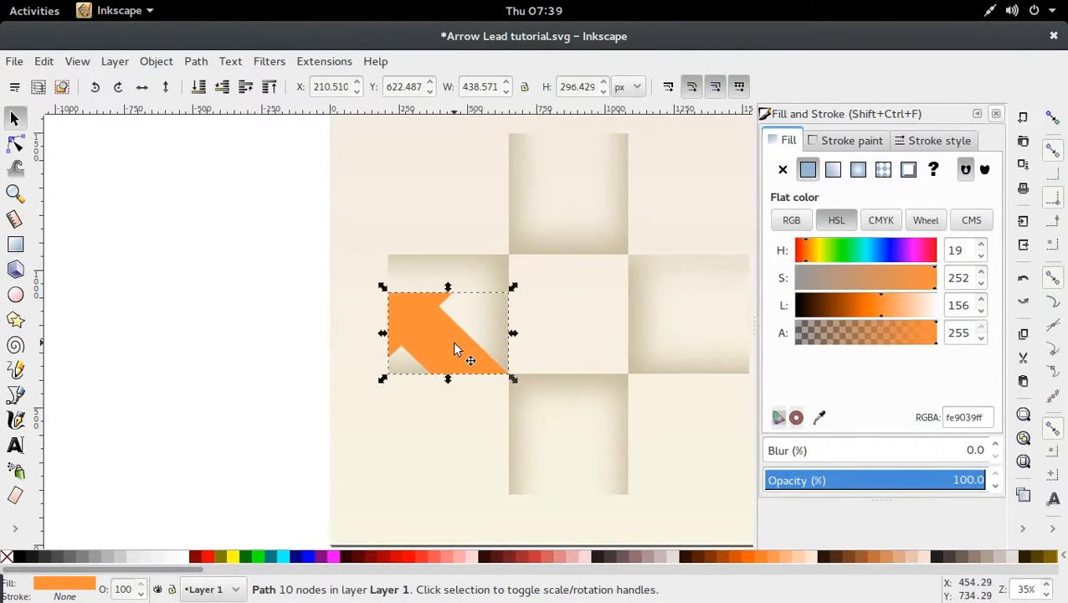
click(79, 387)
scroll(352, 356, down, 3)
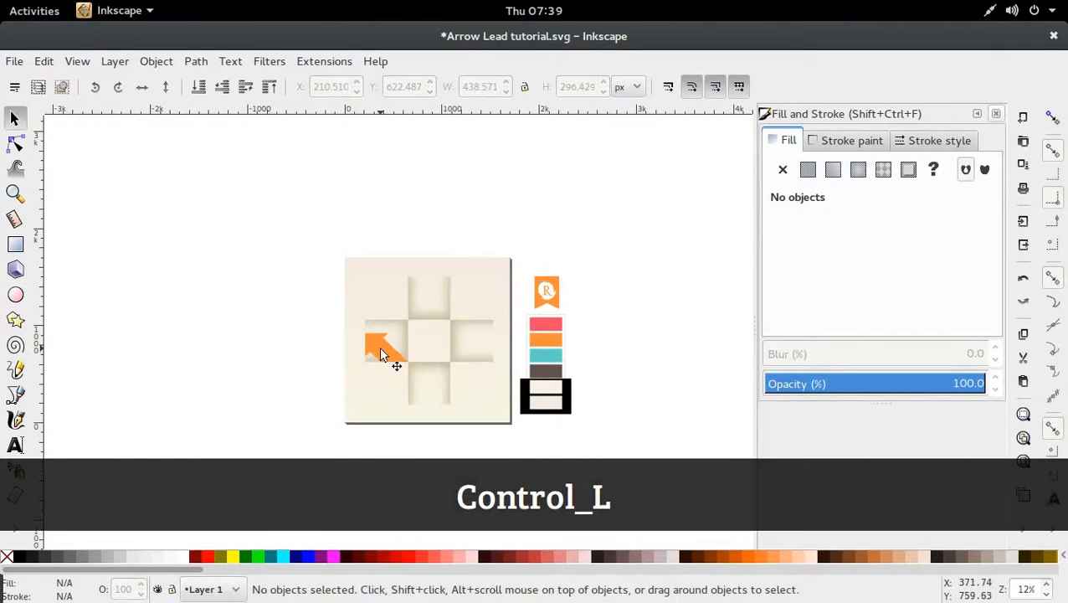
Step: Duplicate the orange arrow and move the copy into the right square, at about X 1085 px, Y 765 px
click(382, 353)
key(ctrl)
scroll(428, 350, up, 1)
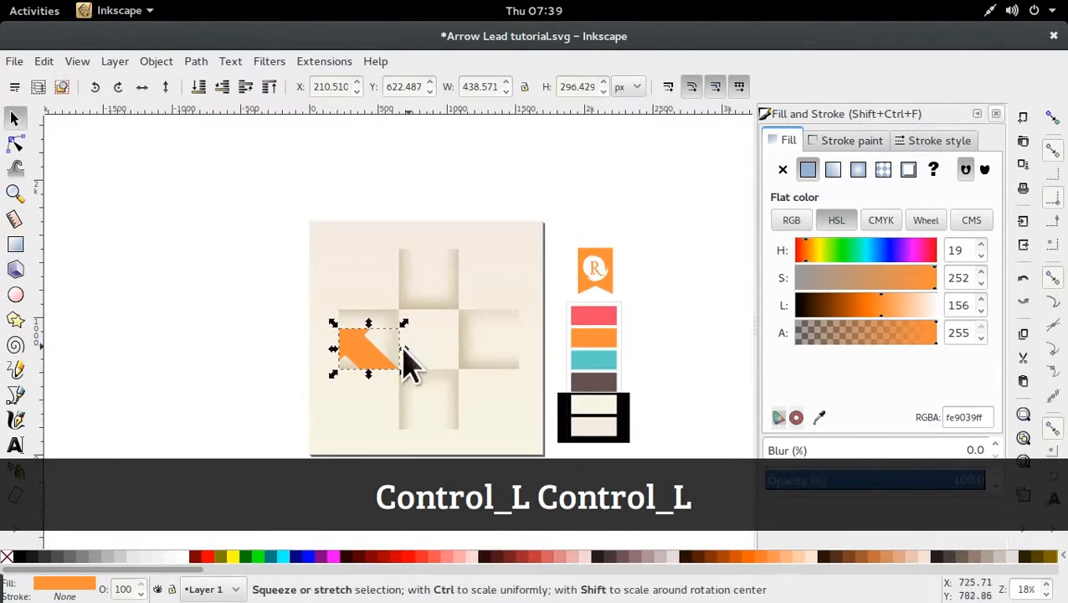
key(ctrl+d)
drag(365, 362, 490, 328)
key(ctrl)
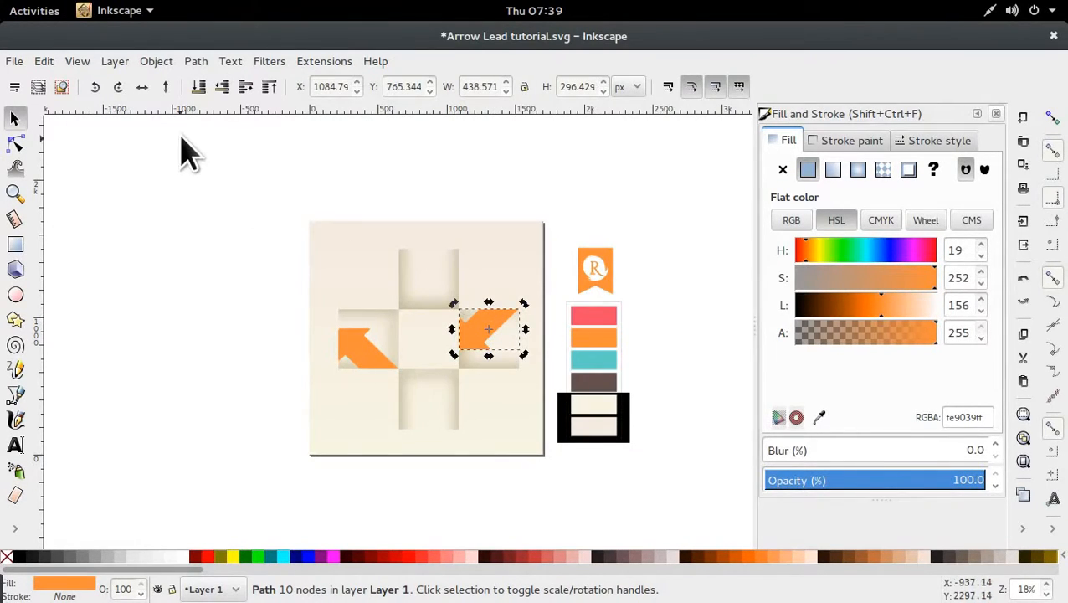
Step: Flip the copied arrow vertically and horizontally and move it down slightly to about Y 754 px
click(166, 87)
key(ctrl)
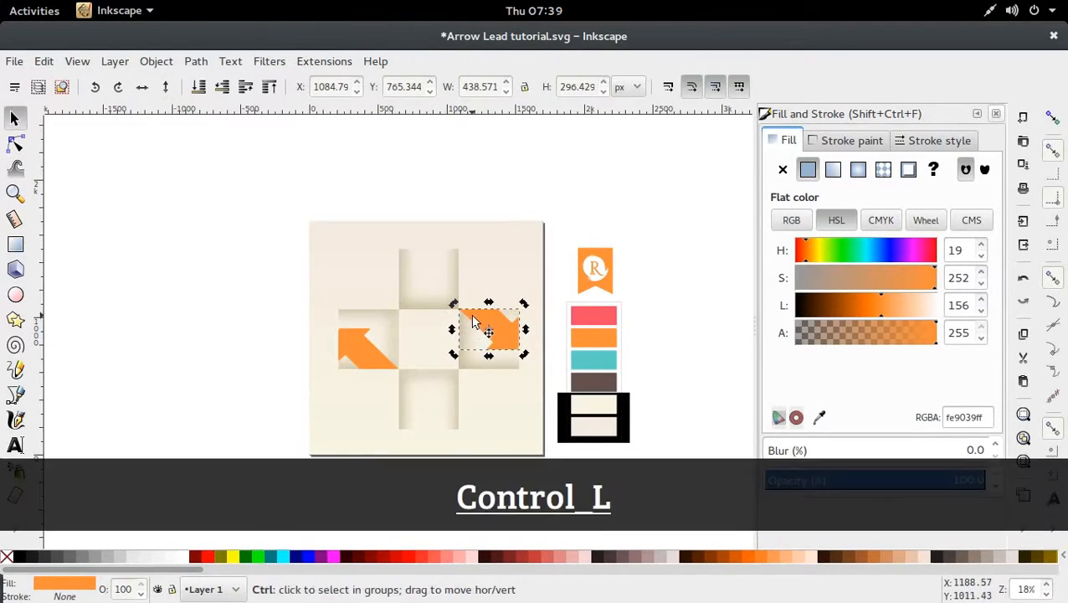
drag(471, 316, 469, 320)
scroll(467, 335, up, 4)
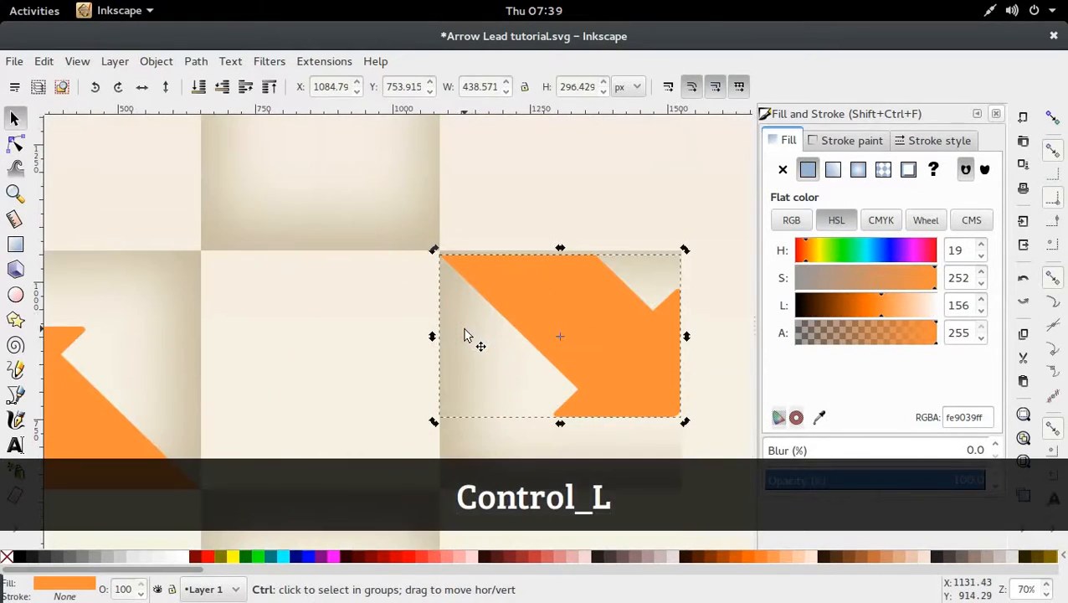
Step: Enable snapping and snap the copied arrow to the right square's upper-left corner, at X 1085.71 px, Y 760.714 px
click(1052, 118)
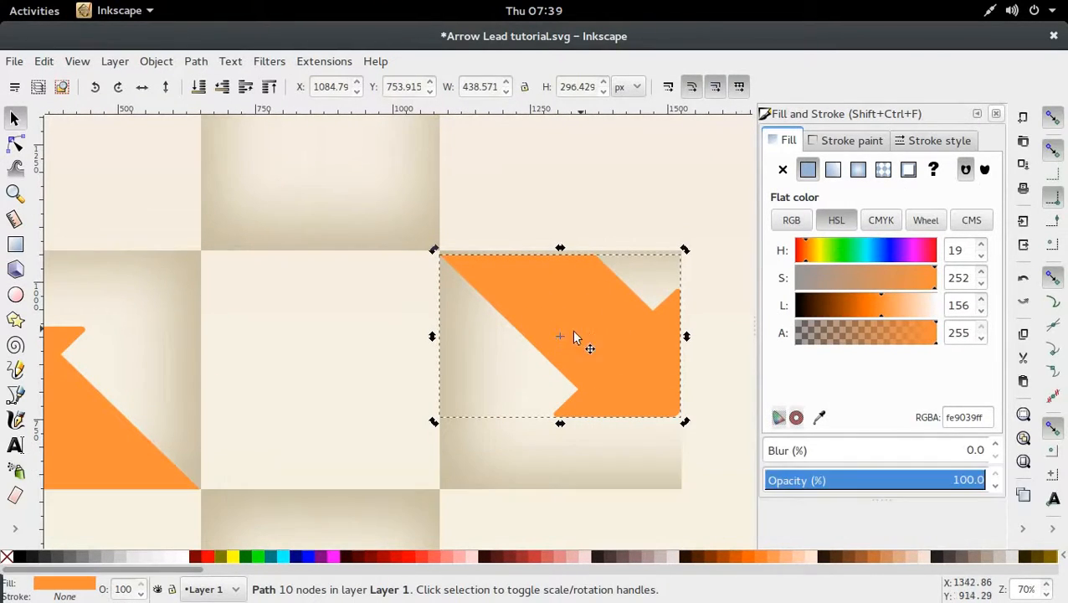
drag(541, 332, 543, 329)
scroll(544, 330, down, 2)
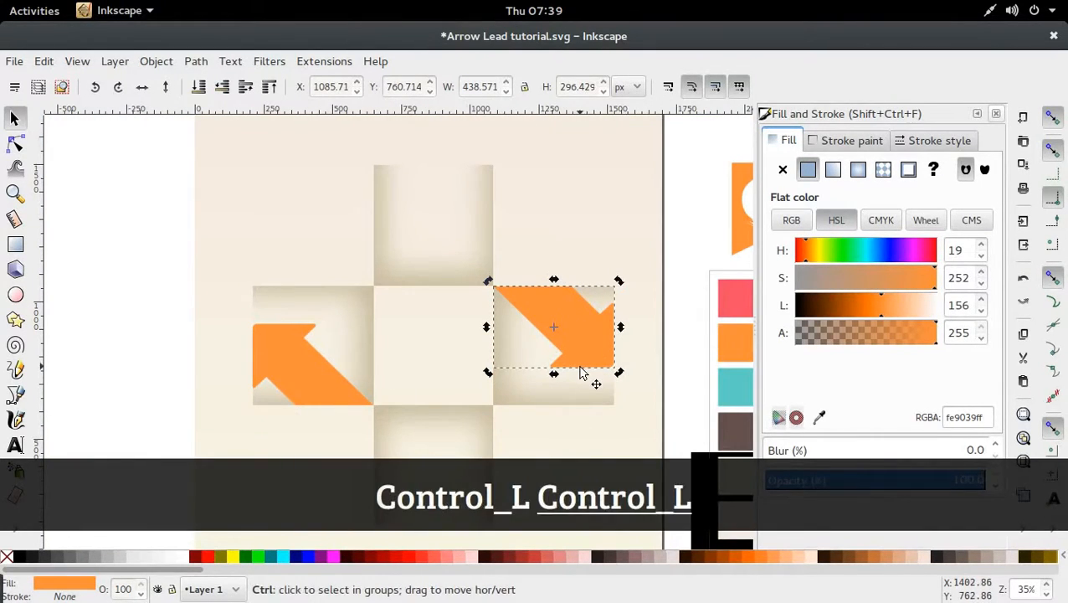
Step: Fill the right square's arrow with the pink palette swatch's color, f14d68
scroll(584, 375, down, 2)
scroll(604, 341, right, 2)
key(d)
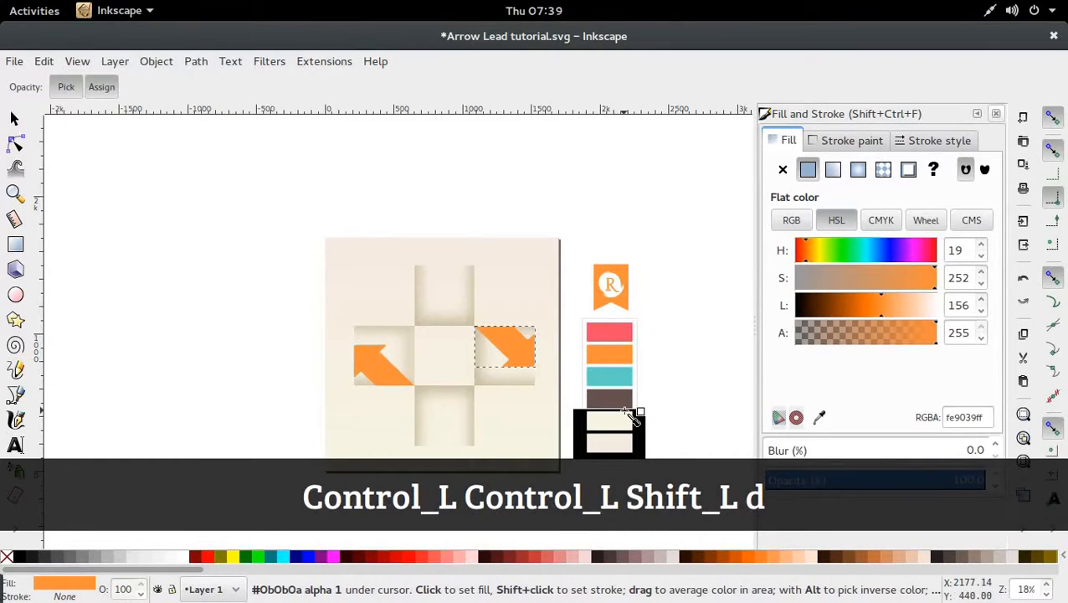
click(621, 336)
key(s)
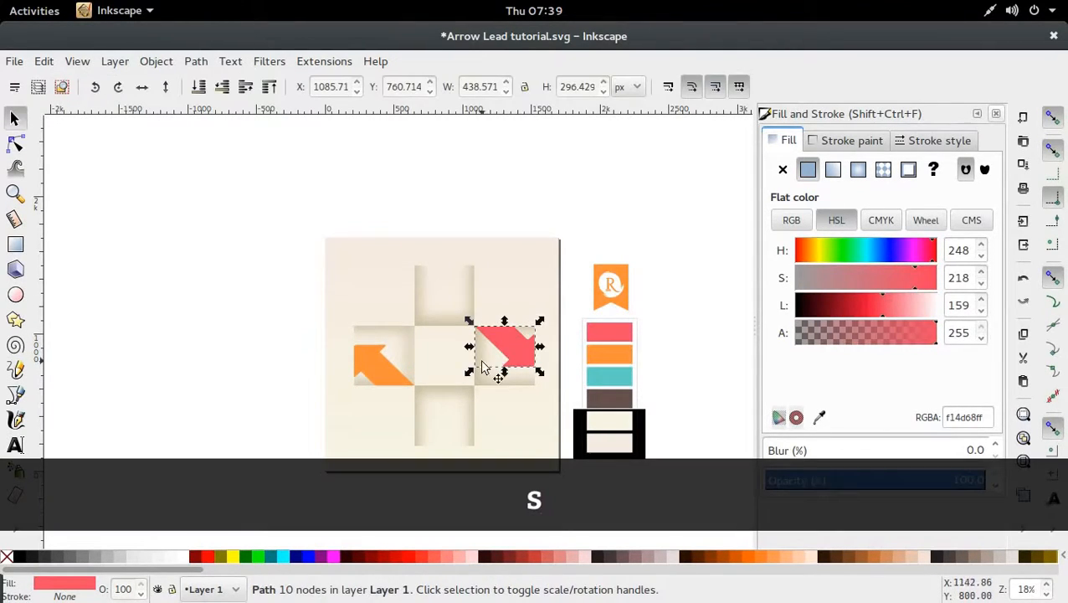
Step: Duplicate the pink arrow into the bottom square at X 647.143 px, Y 326.429 px, and flip it horizontally and vertically
key(ctrl+d)
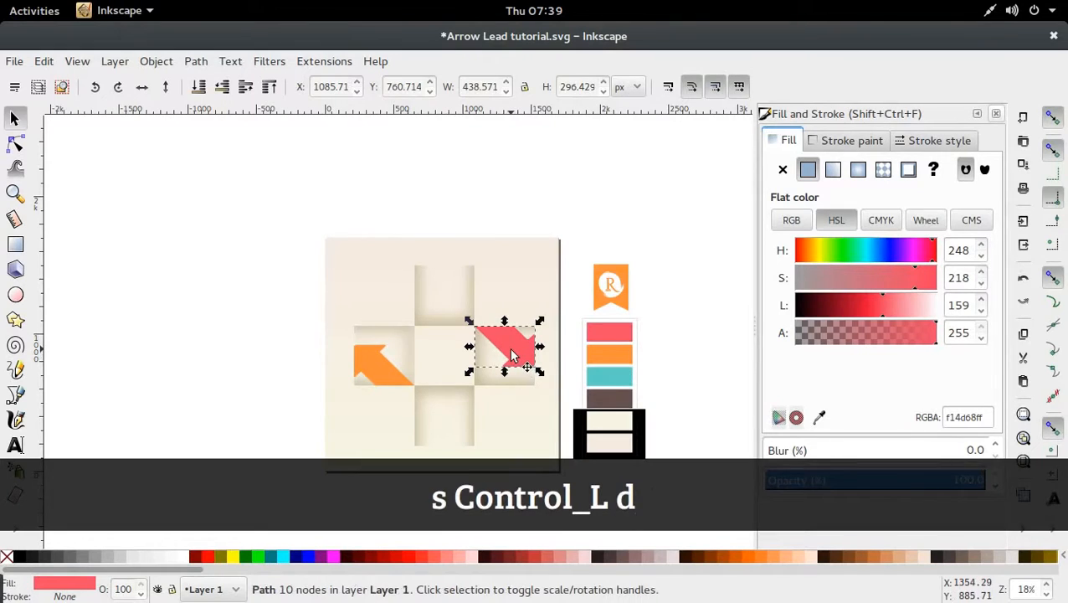
drag(513, 356, 448, 419)
click(141, 87)
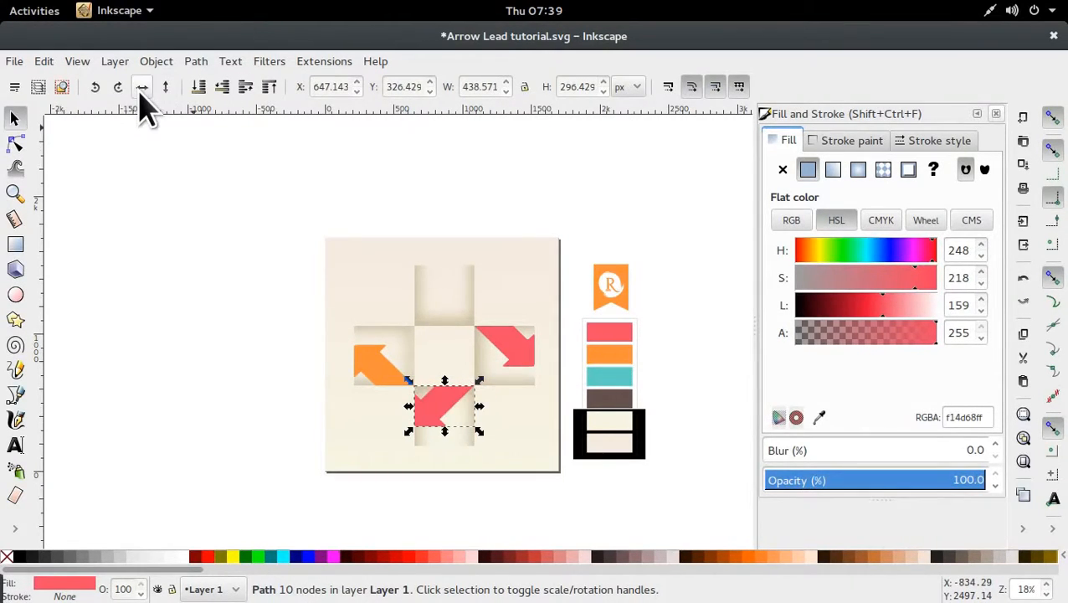
click(166, 87)
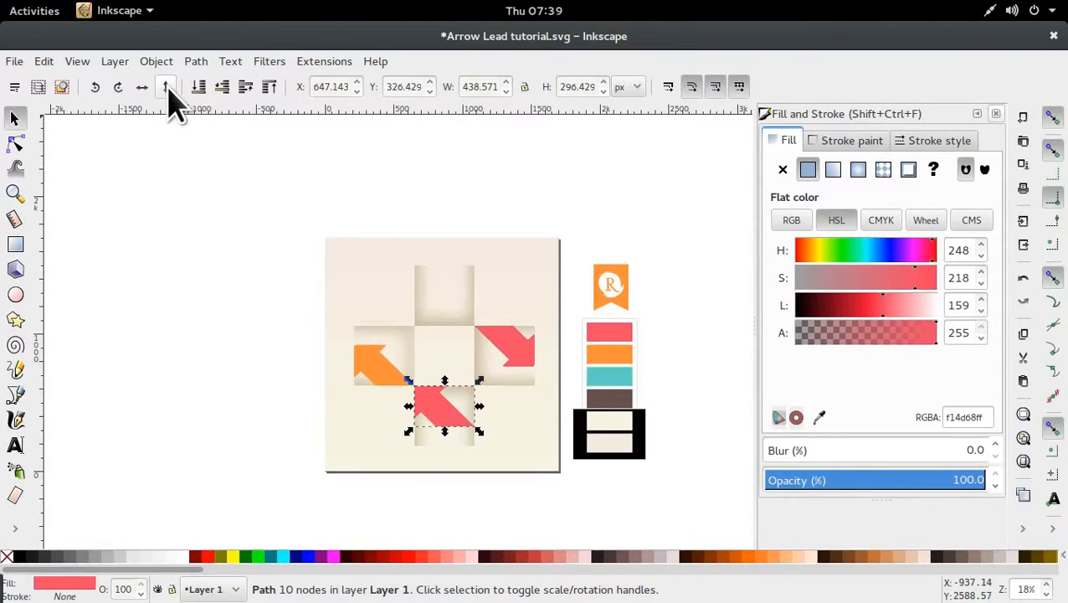
Step: Rotate the bottom arrow 90 degrees counterclockwise and snap it to the bottom square's lower-right corner, at X 789.286 px, Y 182.857 px
click(421, 408)
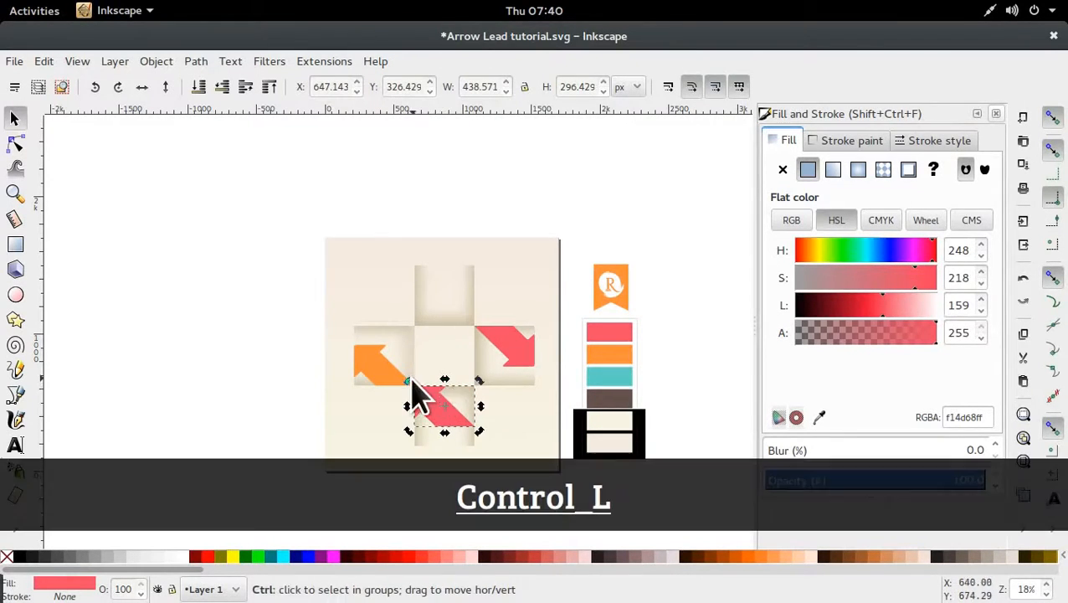
drag(410, 381, 439, 448)
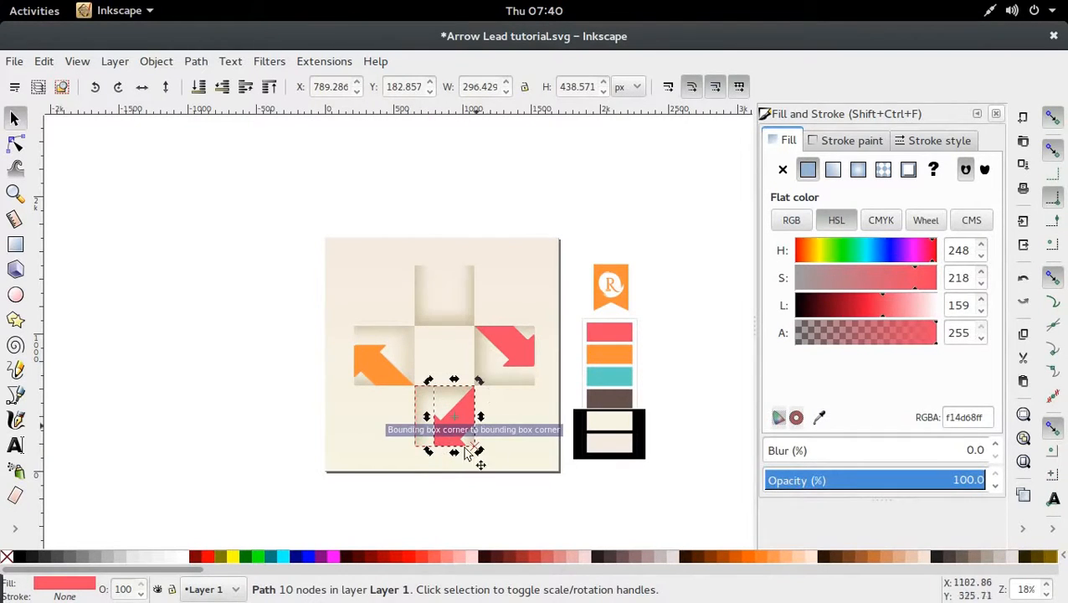
Step: Duplicate the bottom square's arrow and move the copy up into the top square
key(ctrl)
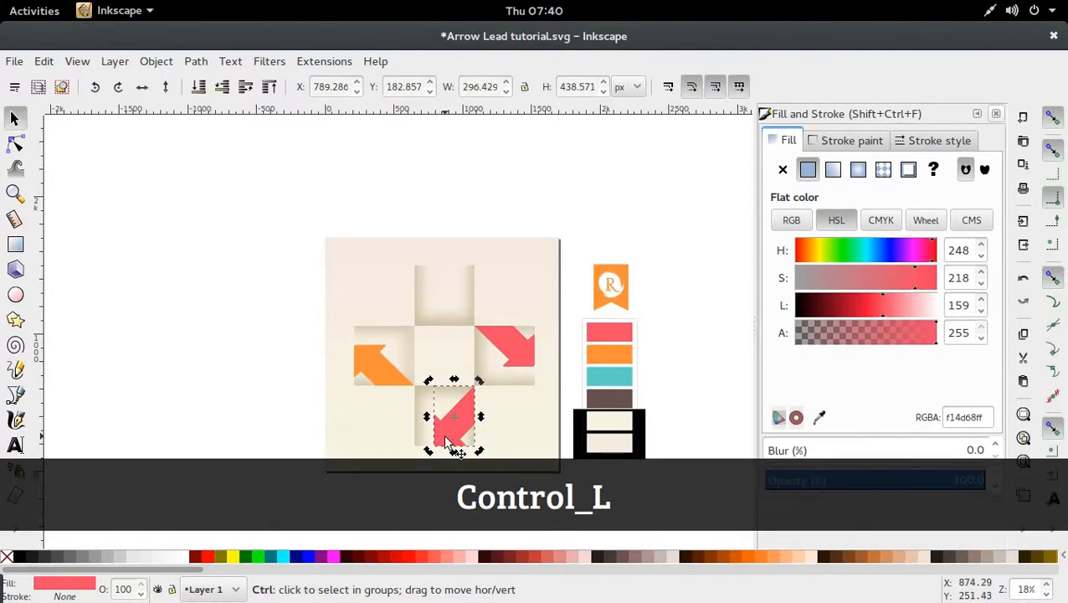
key(ctrl+d)
drag(446, 441, 423, 316)
key(ctrl)
Step: Flip the top arrow vertically and horizontally and snap it to the top square's lower-left corner, at X 651.429 px, Y 1057.14 px
click(166, 87)
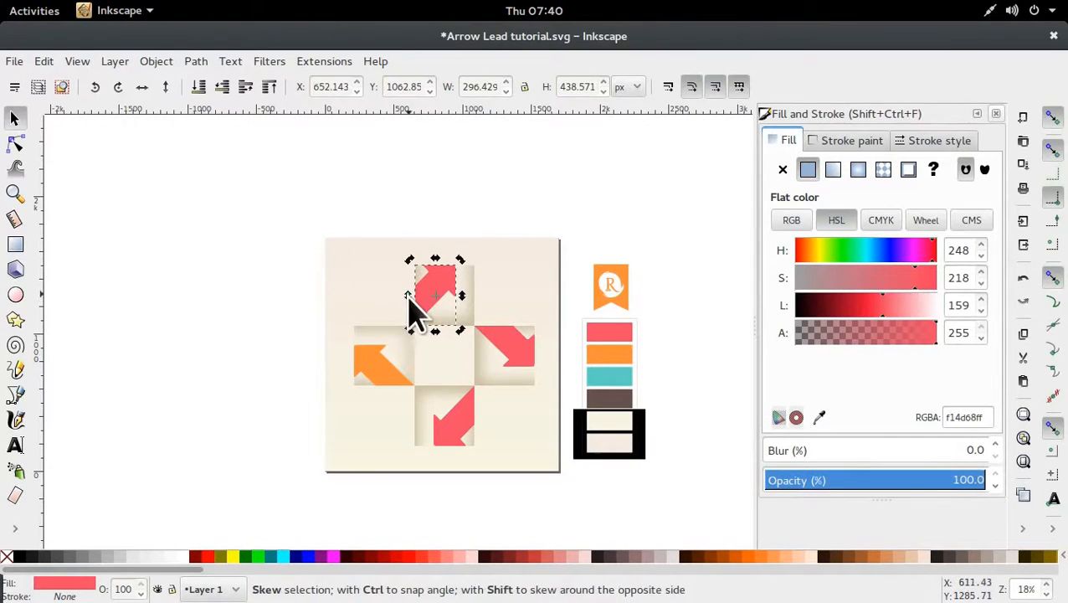
drag(423, 313, 425, 312)
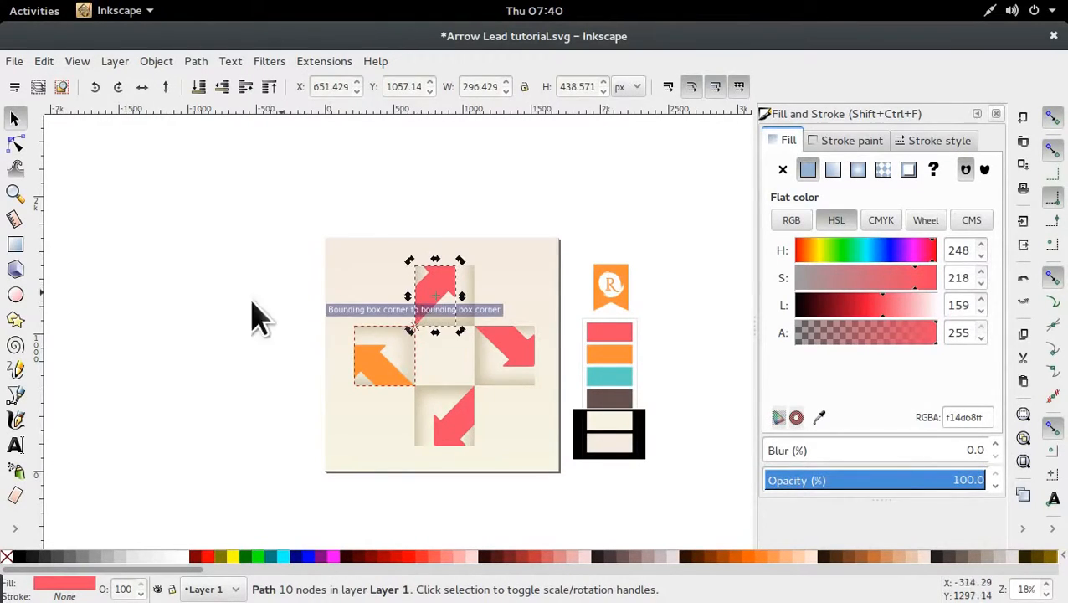
Step: Compare the four arrows with the finished design's preview and return to Arrow Lead tutorial.svg
click(260, 318)
mouse_move(3, 3)
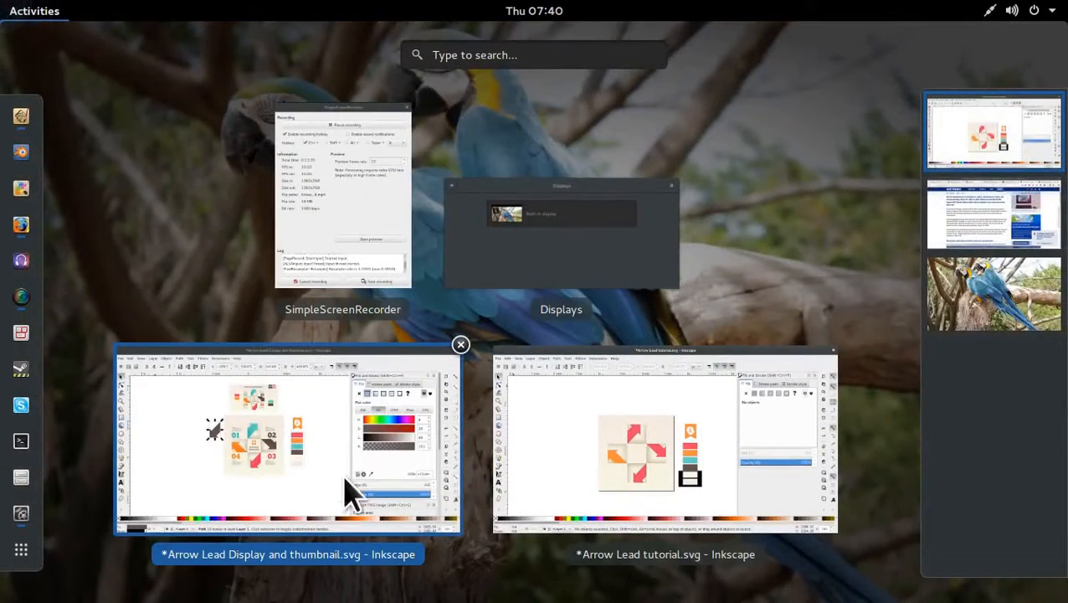
click(494, 460)
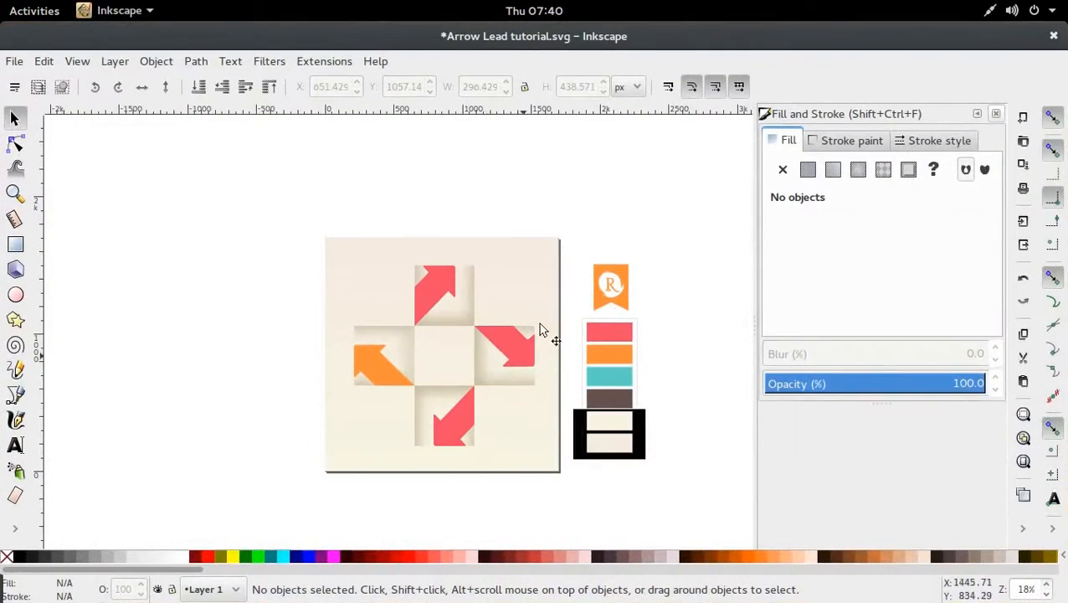
Step: Select all four squares with their arrows and move them together to X 199.082 px, Y 211.429 px
mouse_move(286, 445)
mouse_down()
mouse_move(530, 429)
mouse_move(556, 267)
mouse_up()
key(ctrl)
drag(511, 343, 508, 350)
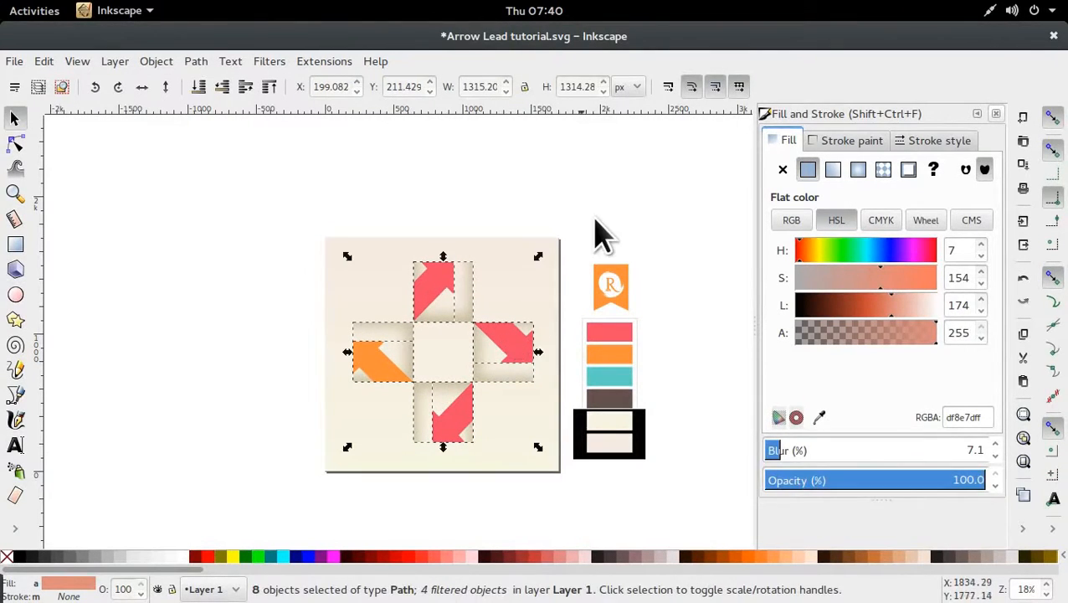
click(594, 231)
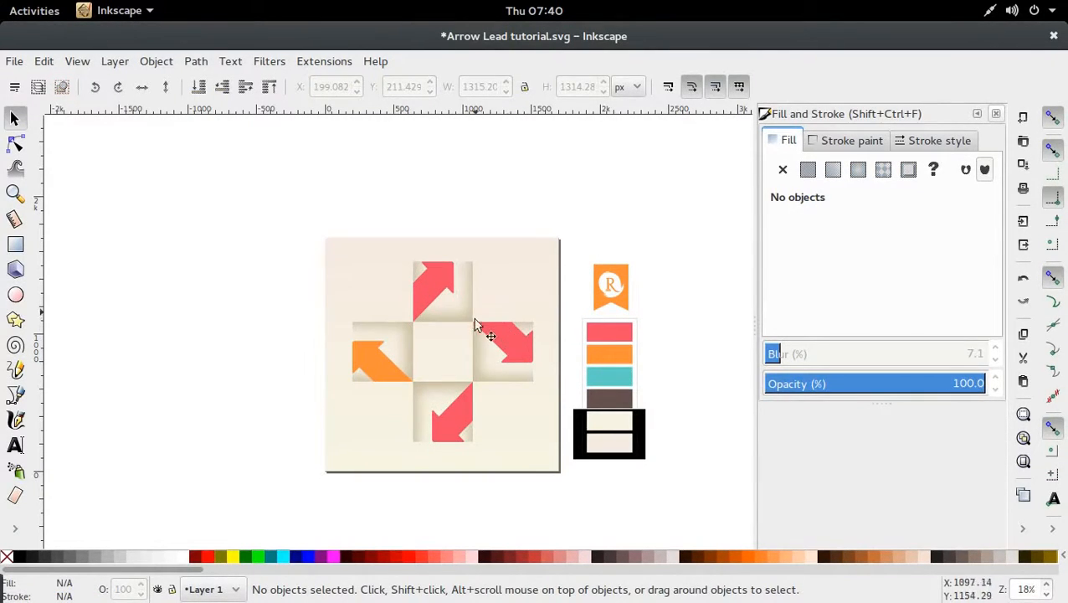
Step: Fill the top square's arrow with the teal palette swatch's color, 5fd1c7
click(507, 343)
click(456, 301)
key(d)
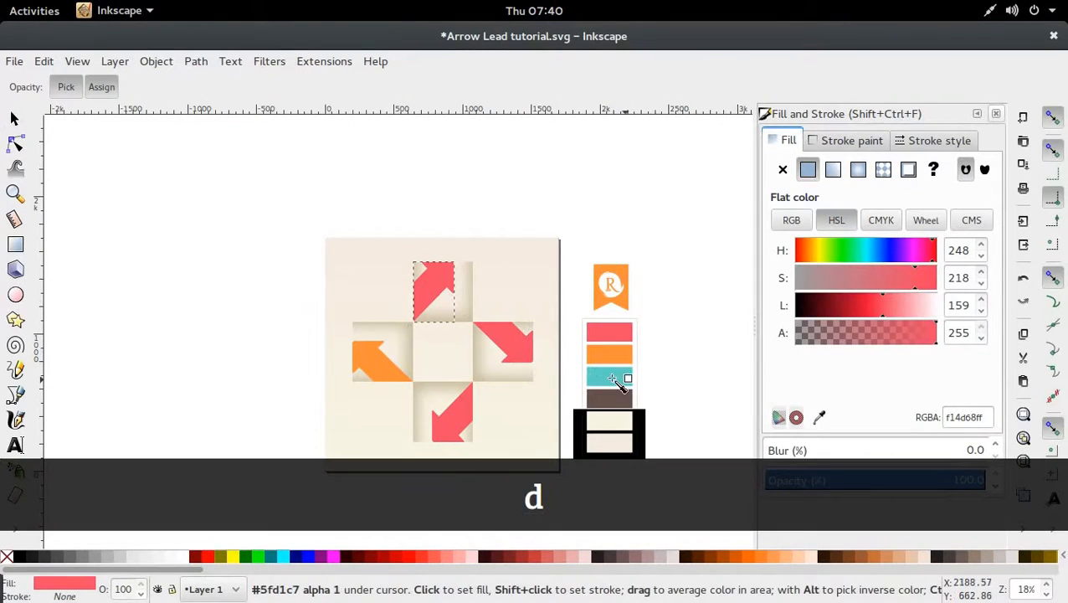
click(611, 378)
key(s)
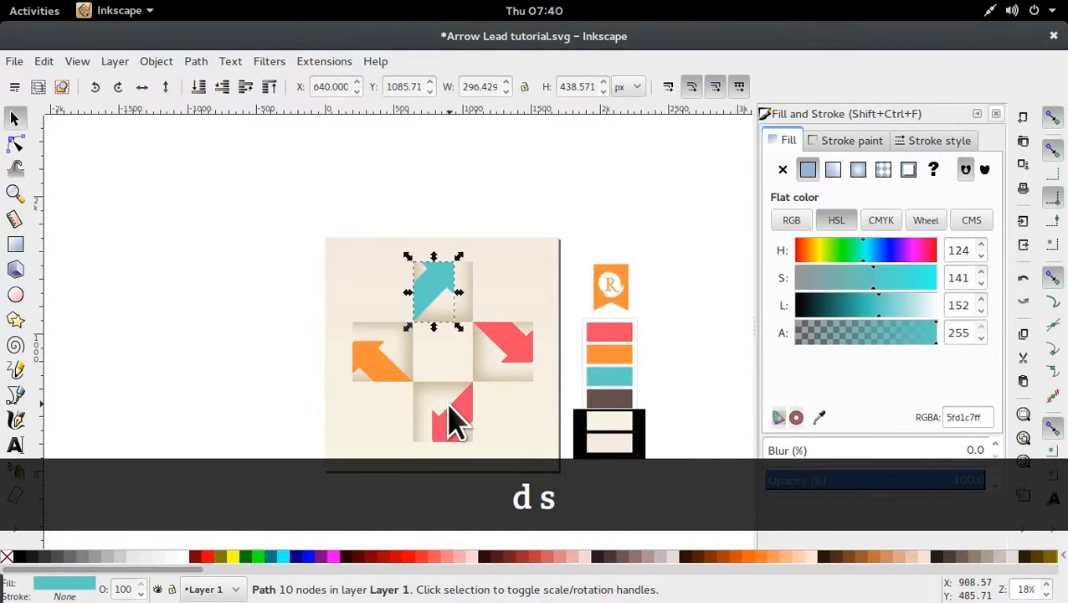
Step: Fill the bottom square's arrow with the dark brown palette swatch's color
click(448, 401)
key(d)
click(610, 398)
key(s)
Step: Check the finished design's color order and fill the bottom square's arrow with the right arrow's pink
mouse_move(4, 6)
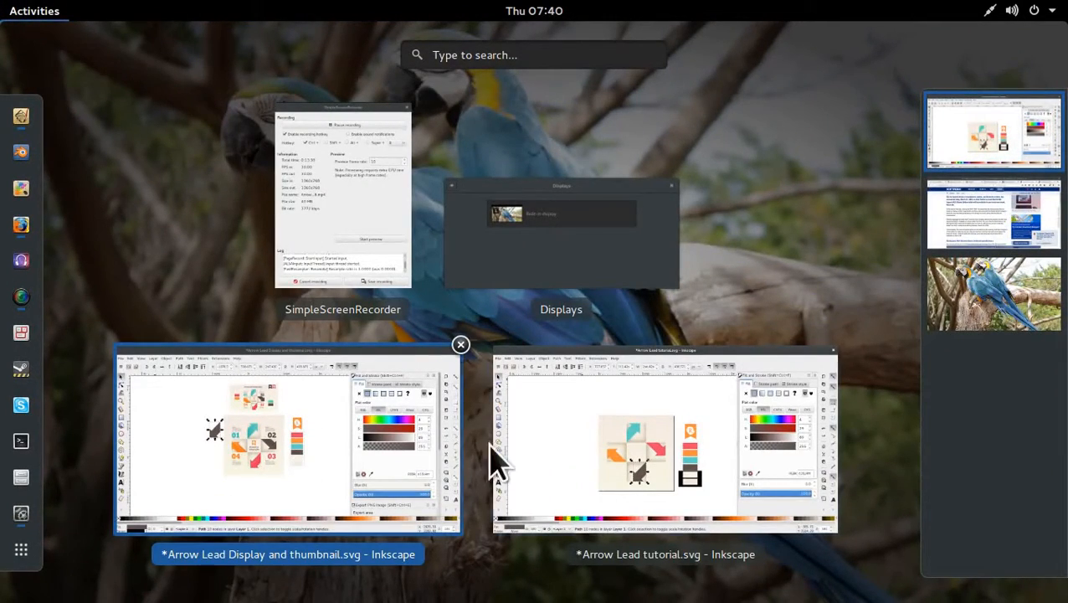
click(596, 455)
click(508, 356)
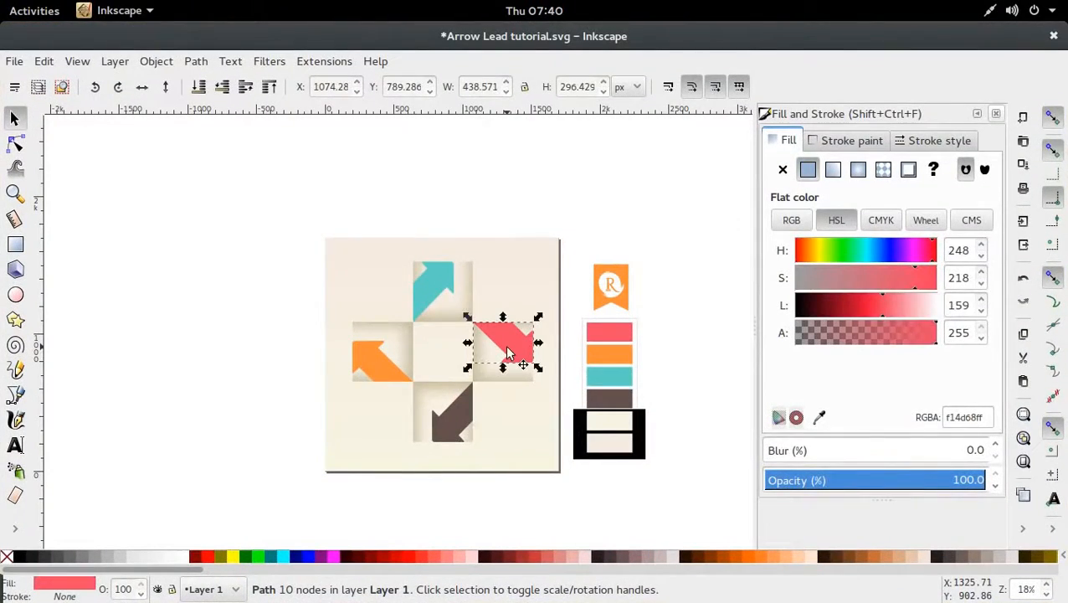
click(448, 421)
key(d)
click(513, 343)
key(s)
Step: Fill the right square's arrow with the dark brown palette swatch's color, 63514fff
click(512, 349)
key(d)
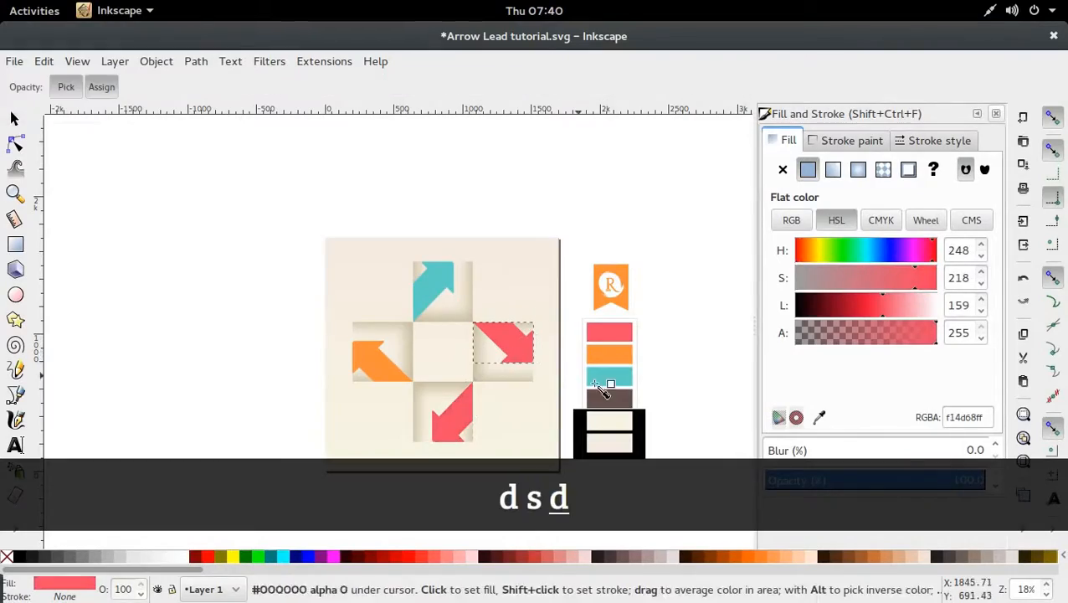
click(600, 400)
key(s)
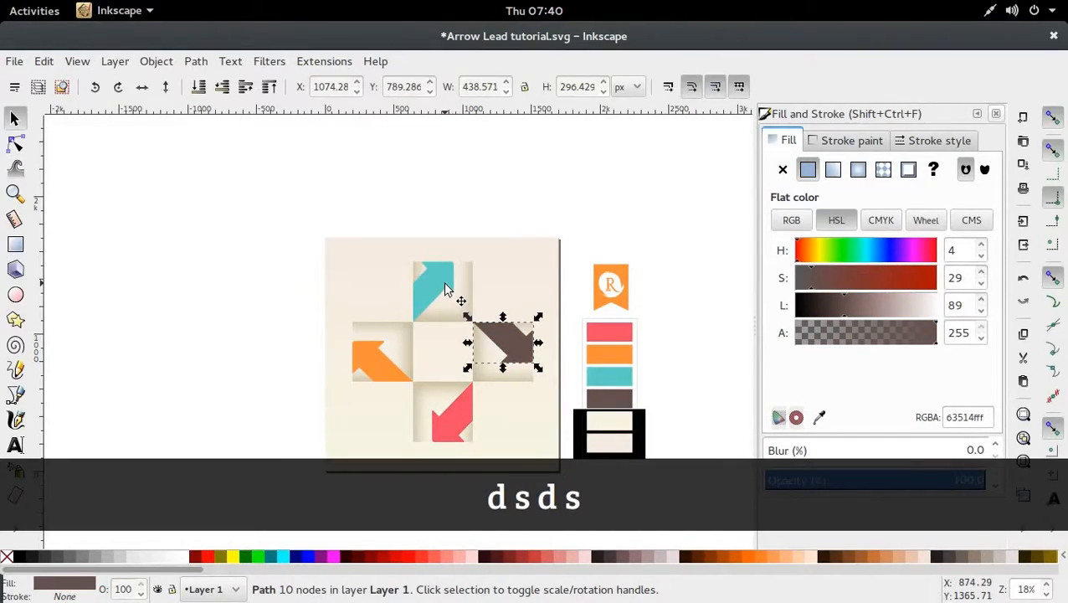
Step: Compare the recolored arrows with the finished design's preview and return to Arrow Lead tutorial.svg
mouse_move(3, 5)
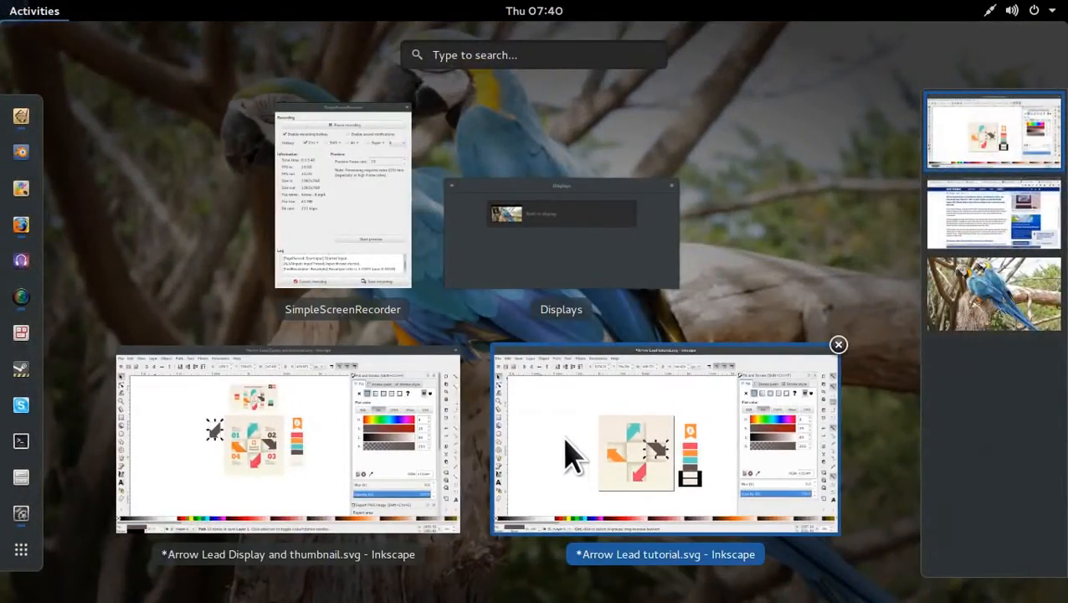
click(572, 453)
key(ctrl)
click(590, 282)
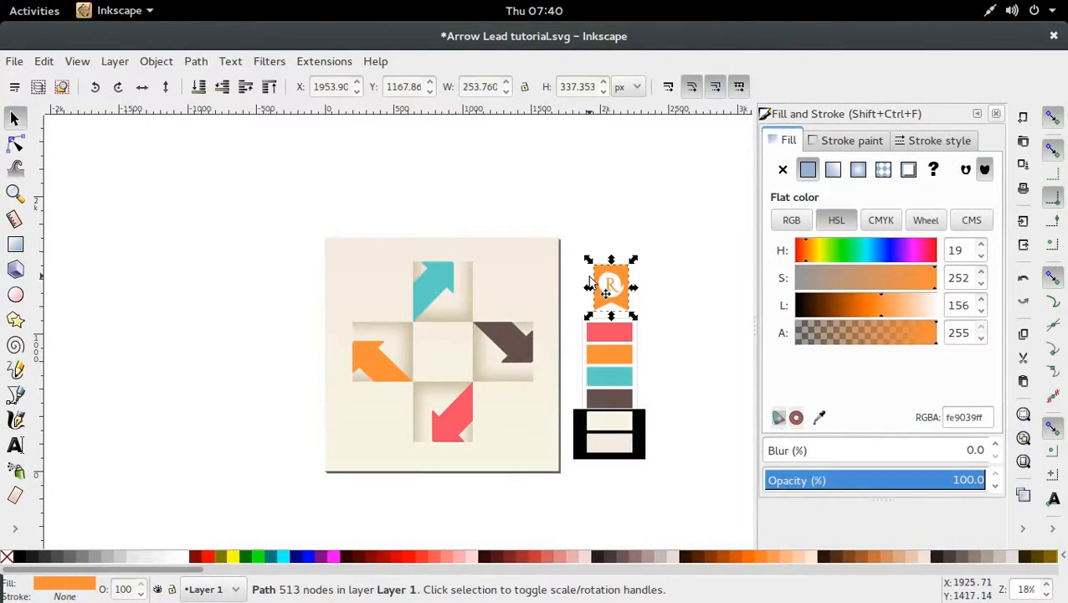
click(582, 219)
scroll(465, 316, up, 2)
scroll(464, 316, down, 1)
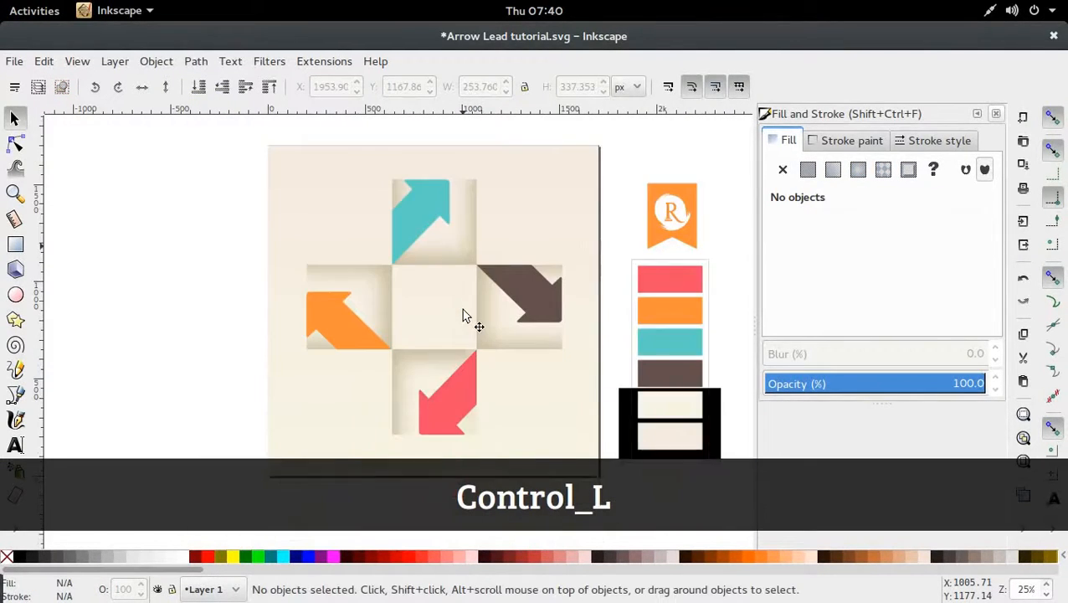
scroll(428, 296, down, 2)
double_click(381, 245)
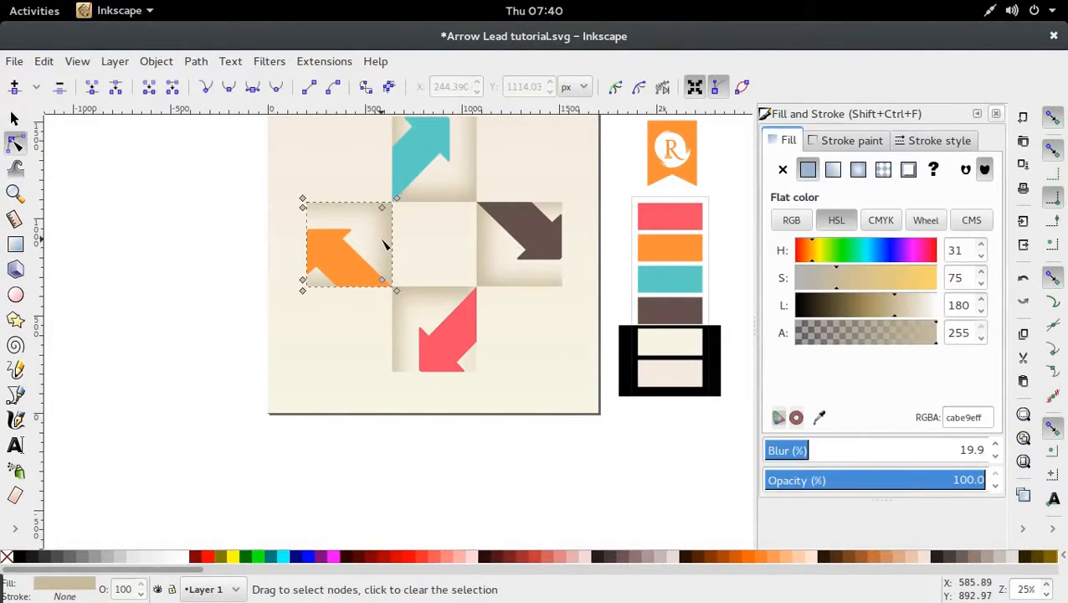
click(490, 473)
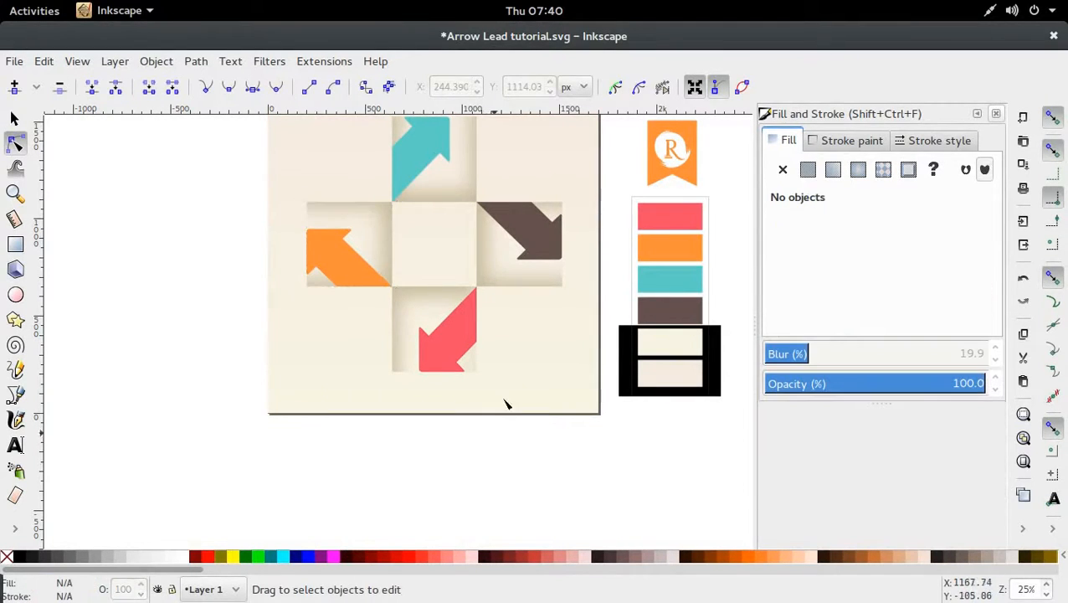
scroll(565, 243, up, 2)
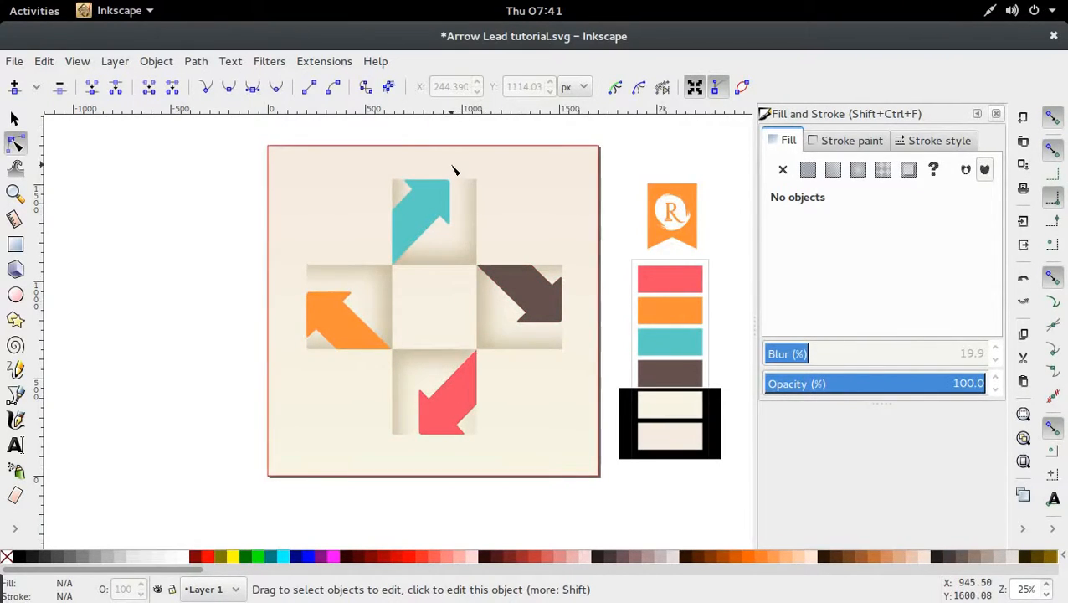
Step: Duplicate the teal arrow in the top square in place
scroll(452, 170, up, 3)
key(s)
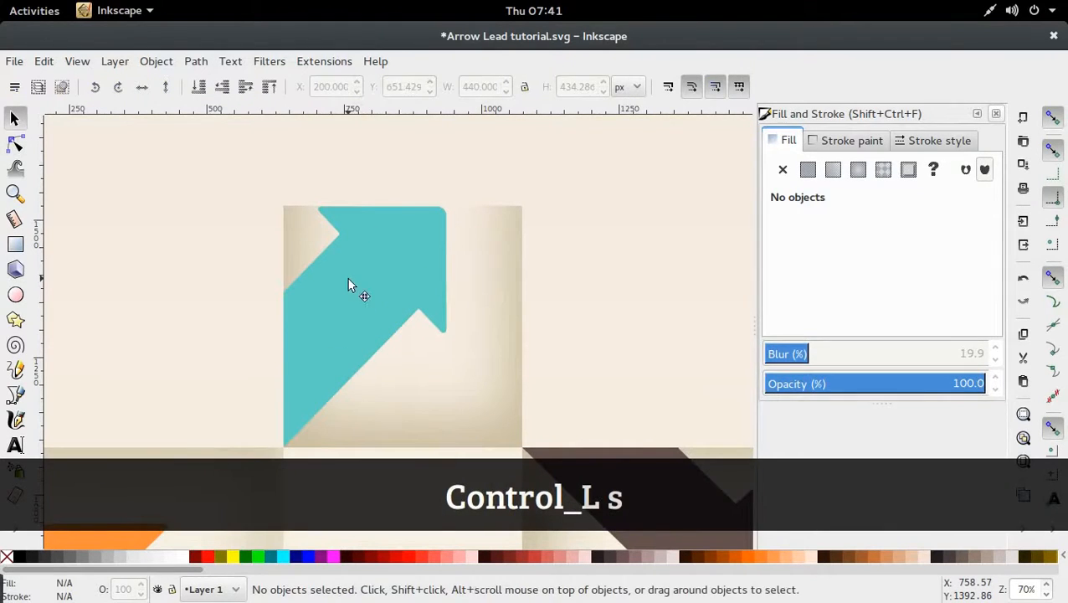
click(347, 285)
key(ctrl+d)
Step: Draw a closed five-node path, about 461 by 500 px, over the teal arrow's lower-right half, with one edge running diagonally through the tip
click(15, 393)
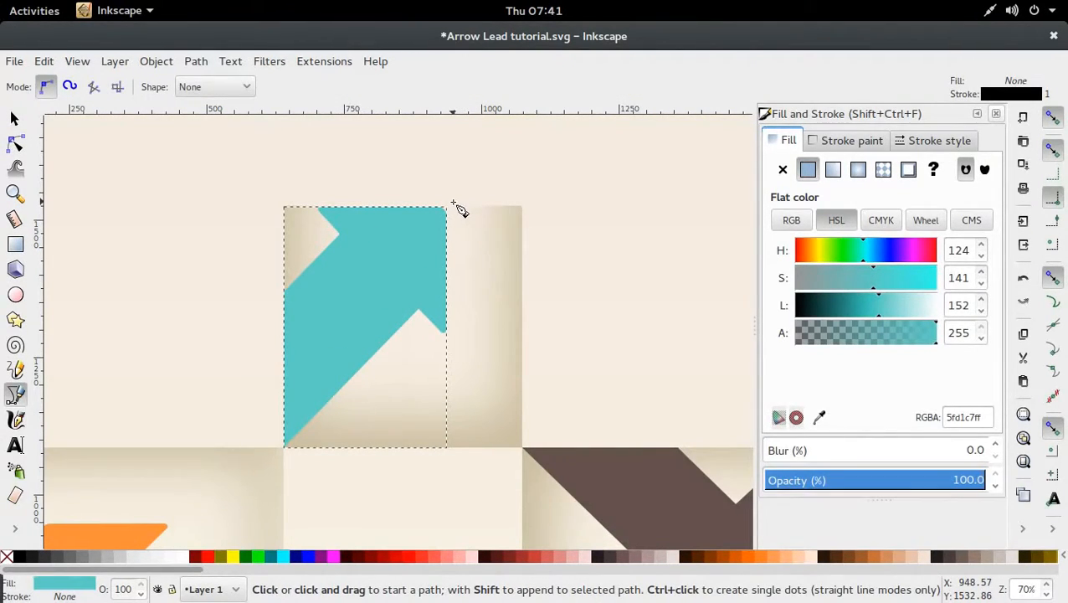
click(453, 203)
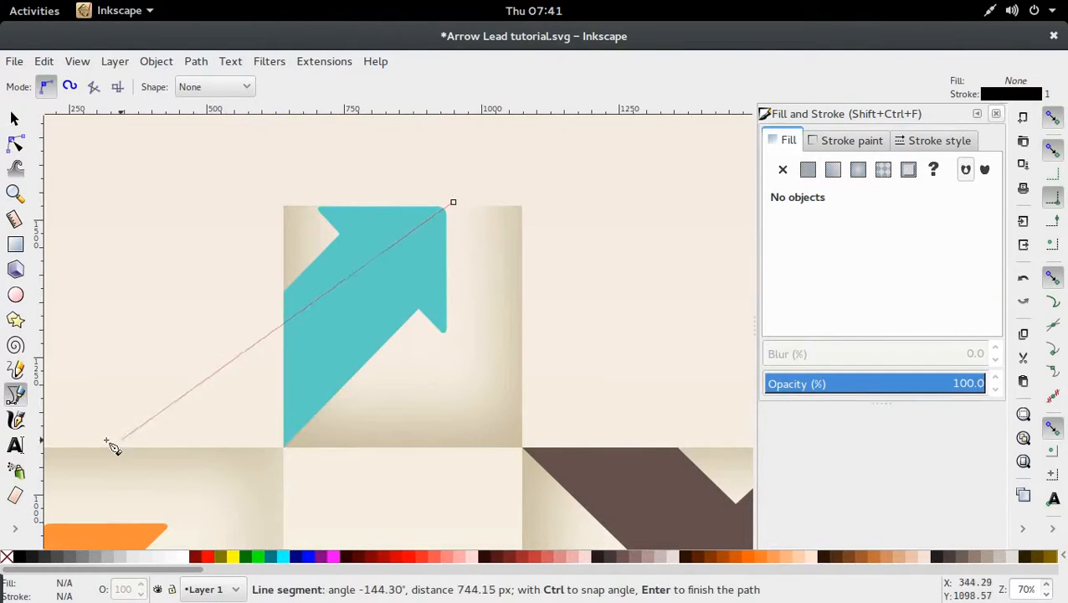
click(257, 391)
click(256, 474)
click(356, 475)
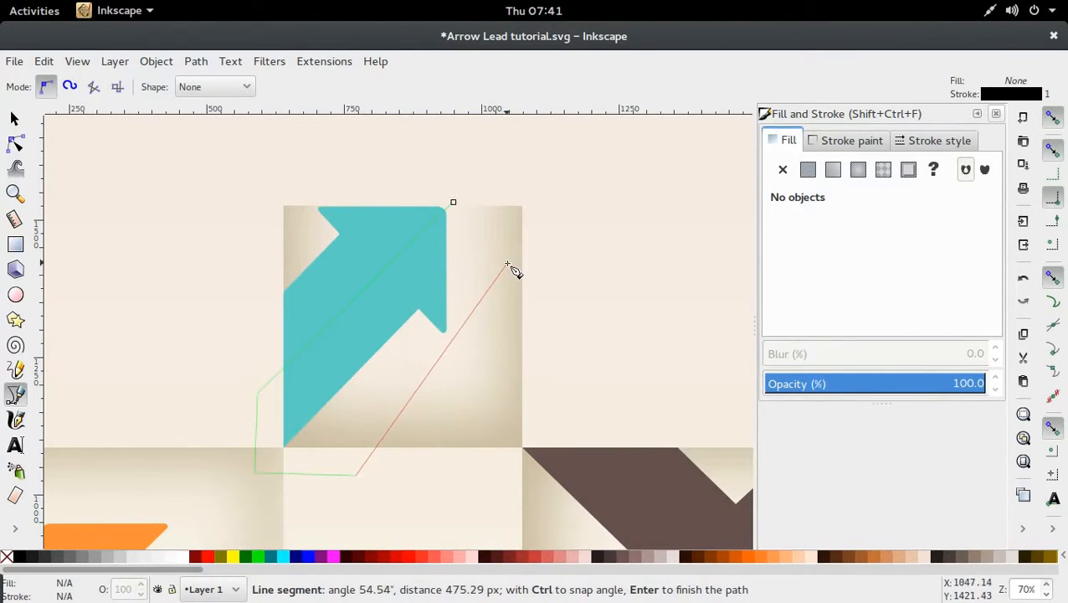
click(507, 265)
click(452, 204)
key(s)
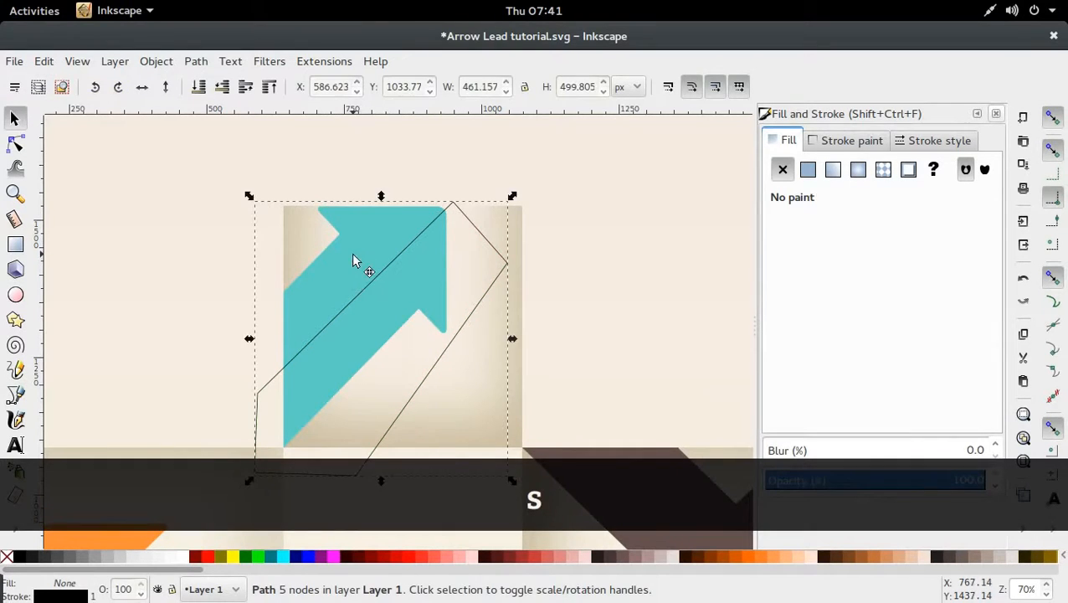
Step: Select the duplicated teal arrow together with the five-node path and reduce them to their intersection
click(353, 252)
click(377, 273)
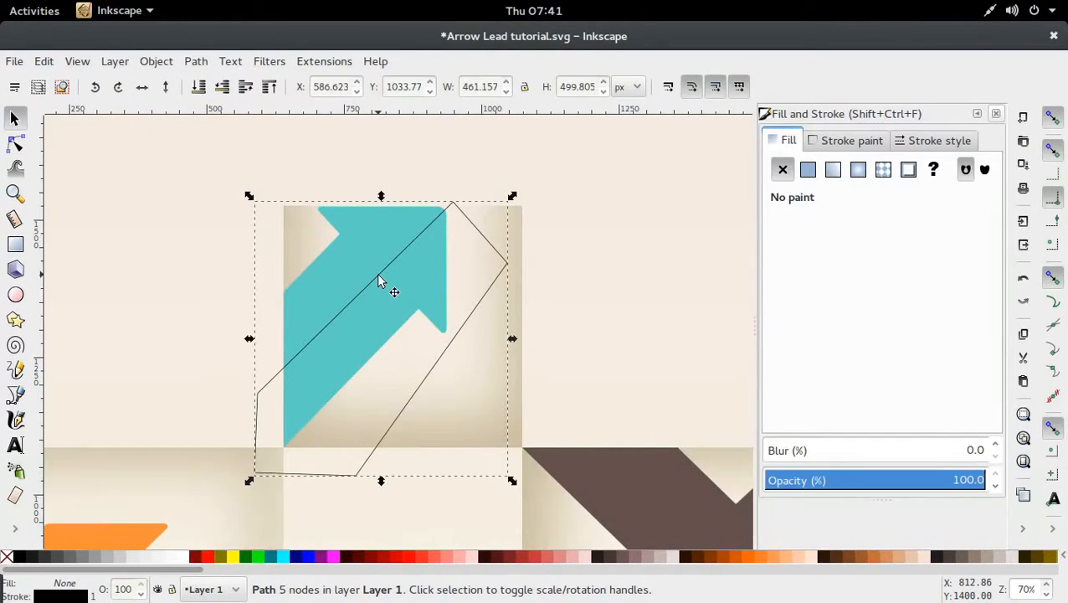
mouse_move(383, 250)
mouse_down()
mouse_move(300, 259)
mouse_move(327, 263)
mouse_up()
key(ctrl+z)
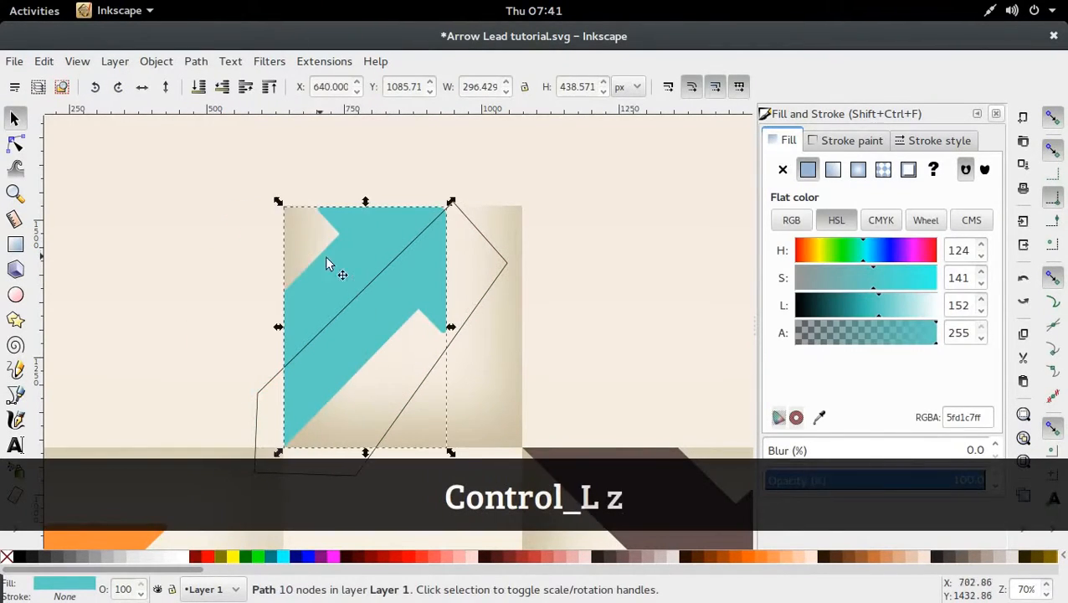
key(shift)
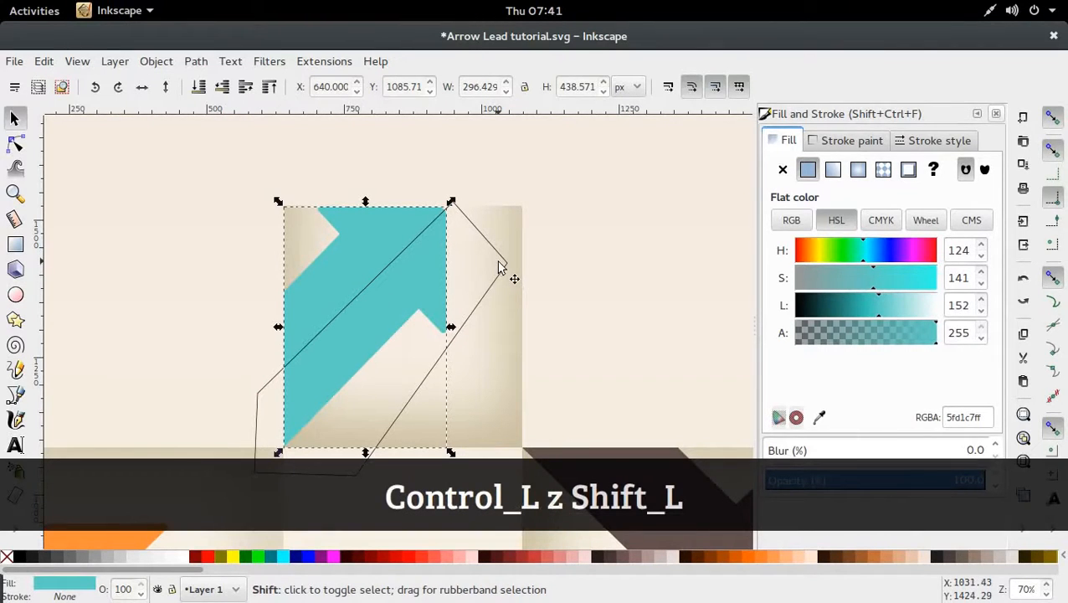
shift+click(503, 264)
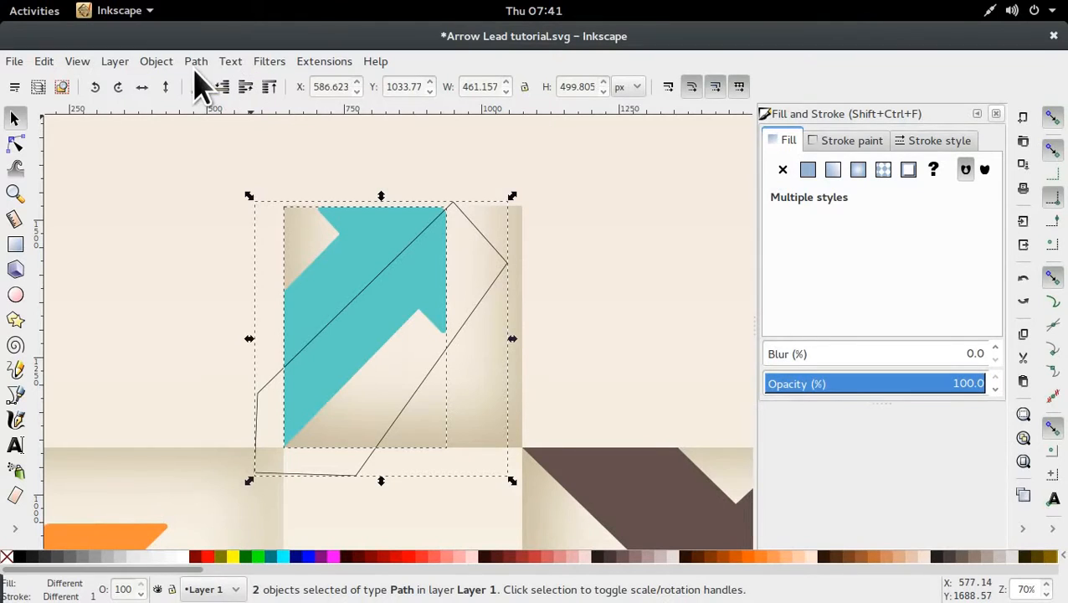
click(155, 62)
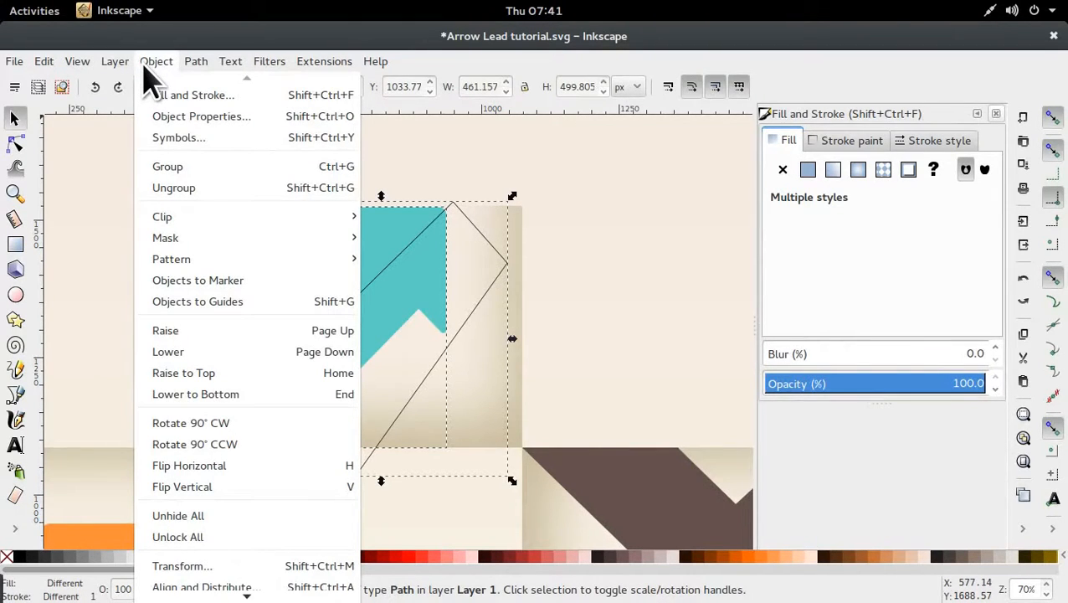
mouse_move(196, 67)
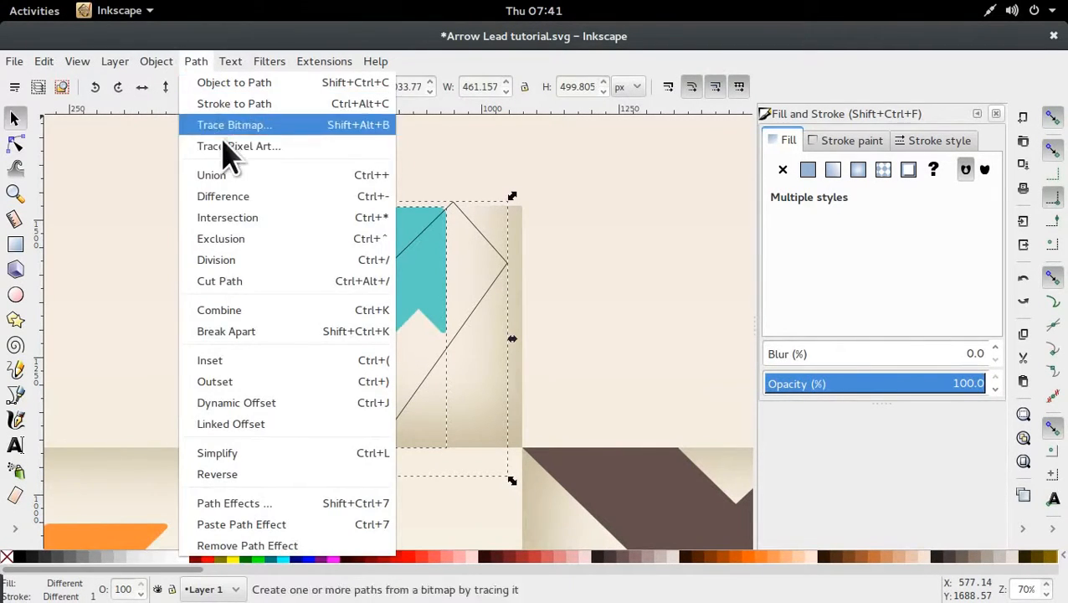
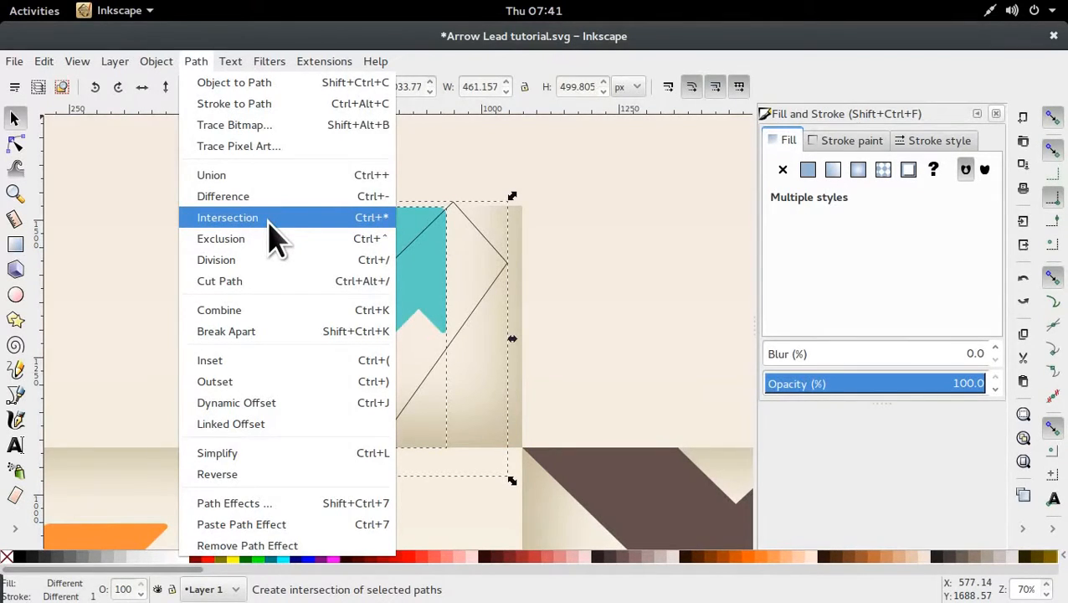
click(269, 220)
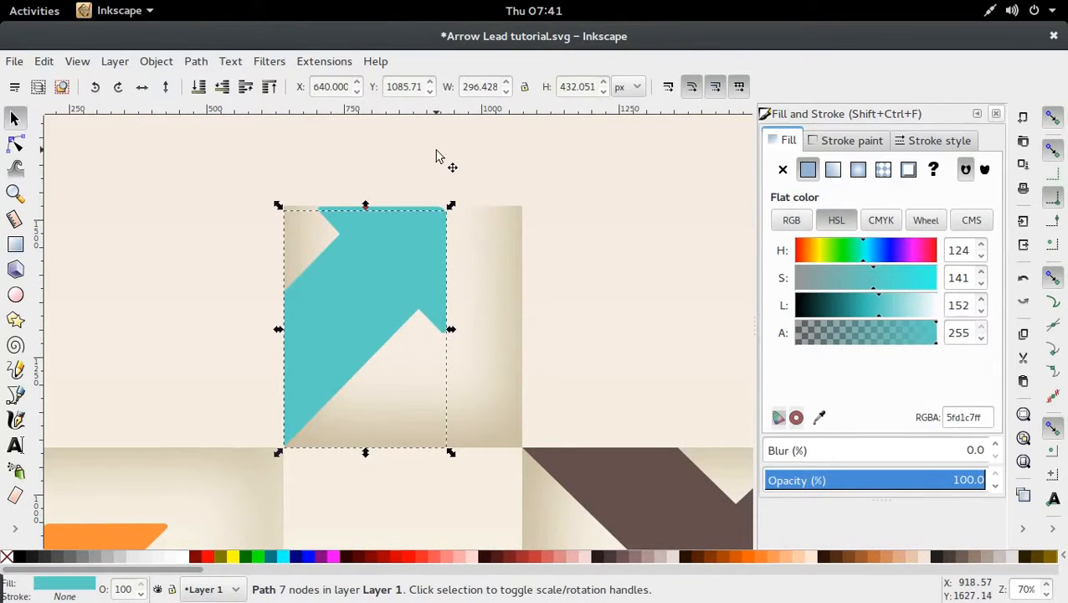
Step: Darken the intersected lower-right half of the teal arrow to lightness 130 and deselect it
ctrl+scroll(556, 306, down, 1)
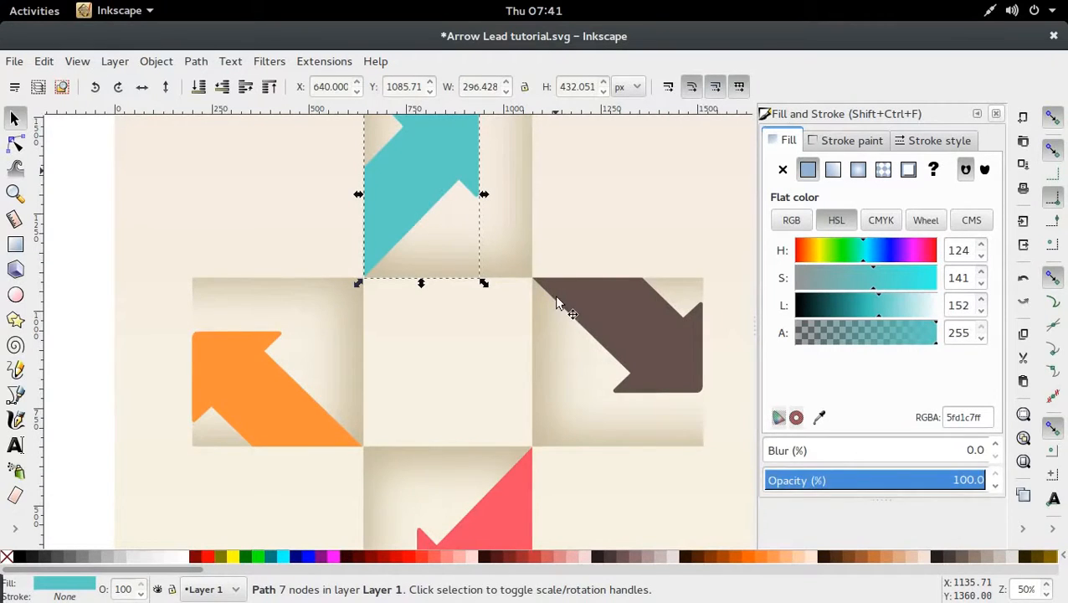
shift+scroll(561, 302, left, 2)
shift+scroll(561, 302, right, 5)
ctrl+scroll(558, 303, down, 1)
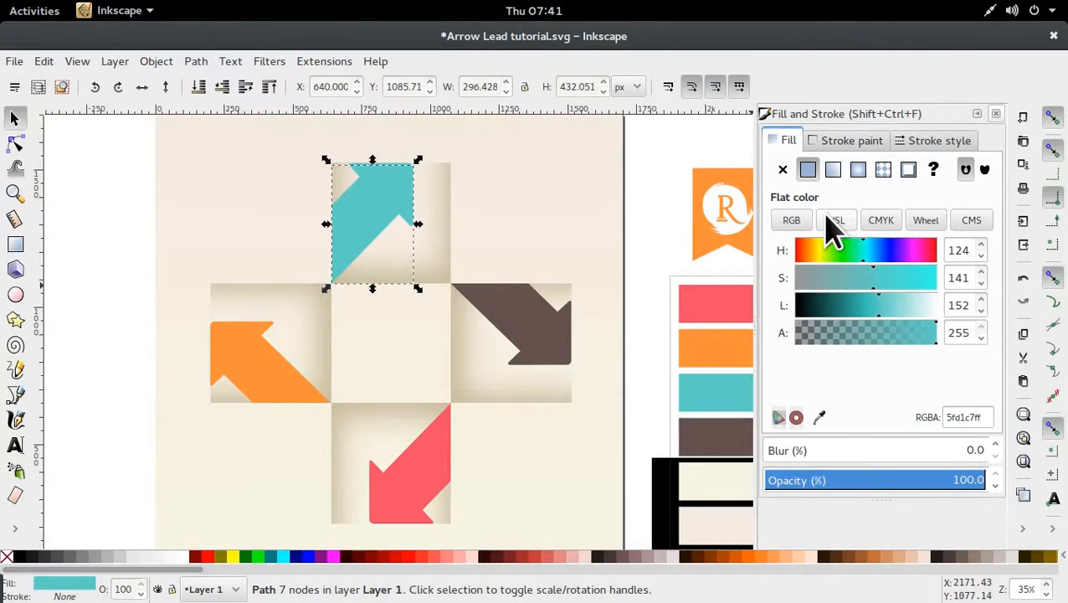
click(877, 303)
drag(877, 302, 869, 302)
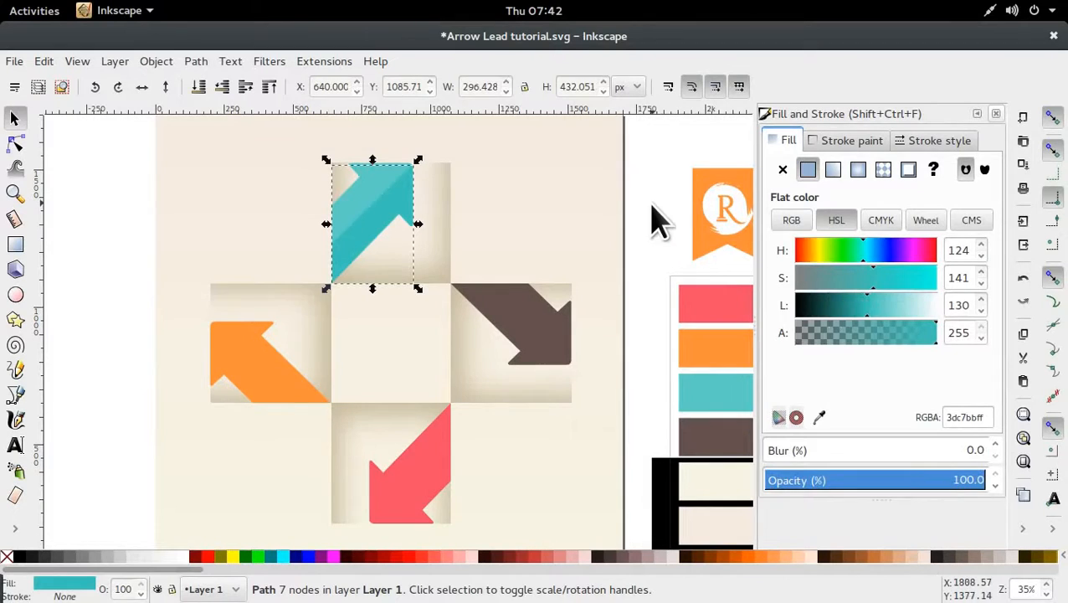
click(321, 228)
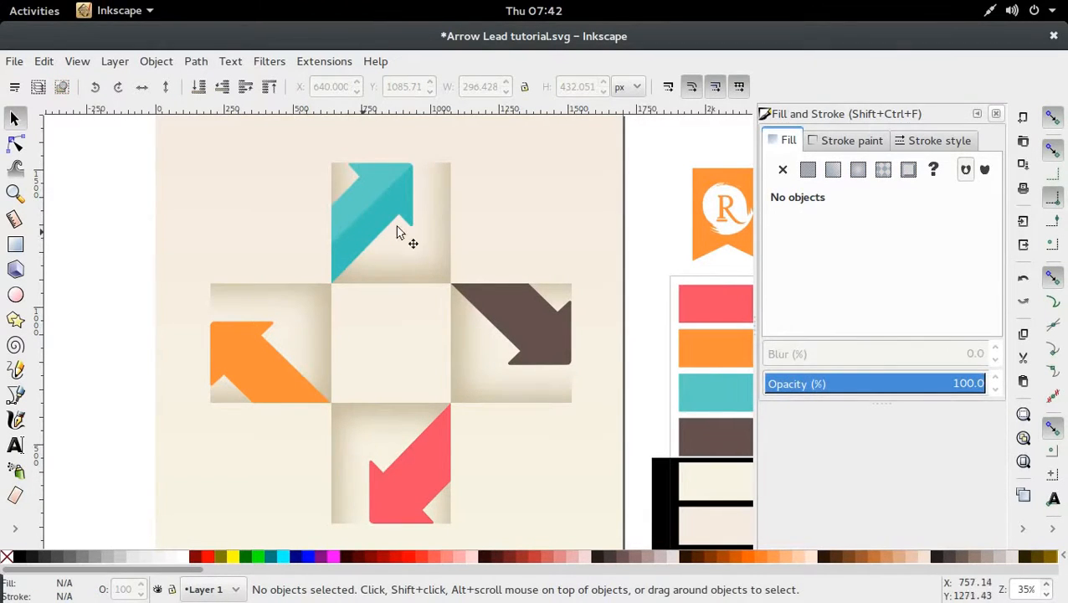
Step: Draw a closed thin highlight path along the teal arrow's diagonal fold, around its rounded tip and along the arrowhead's top and right edges
ctrl+scroll(385, 176, up, 3)
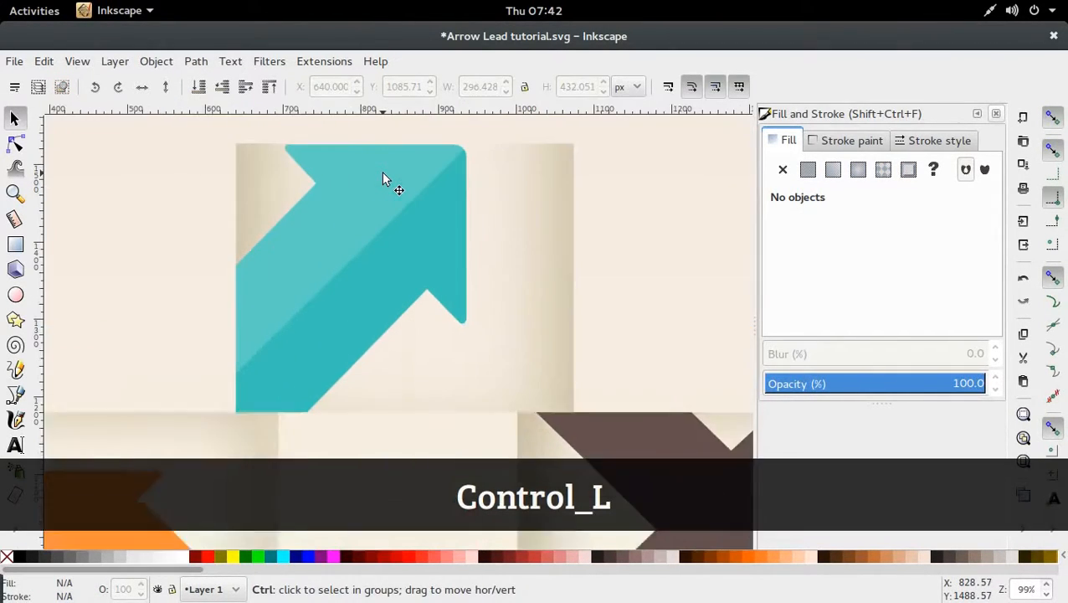
click(15, 394)
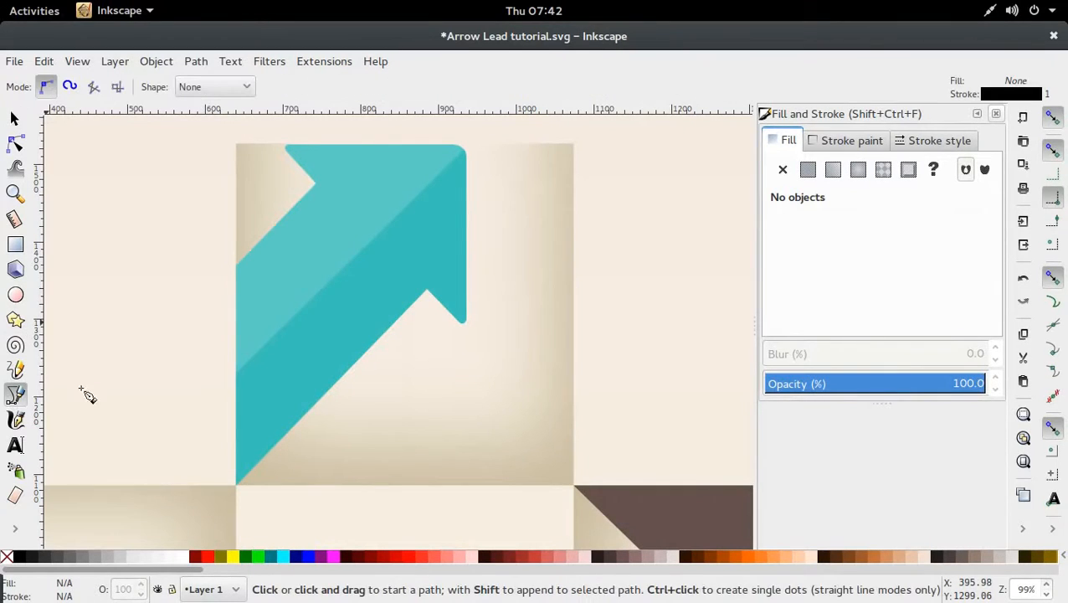
click(237, 372)
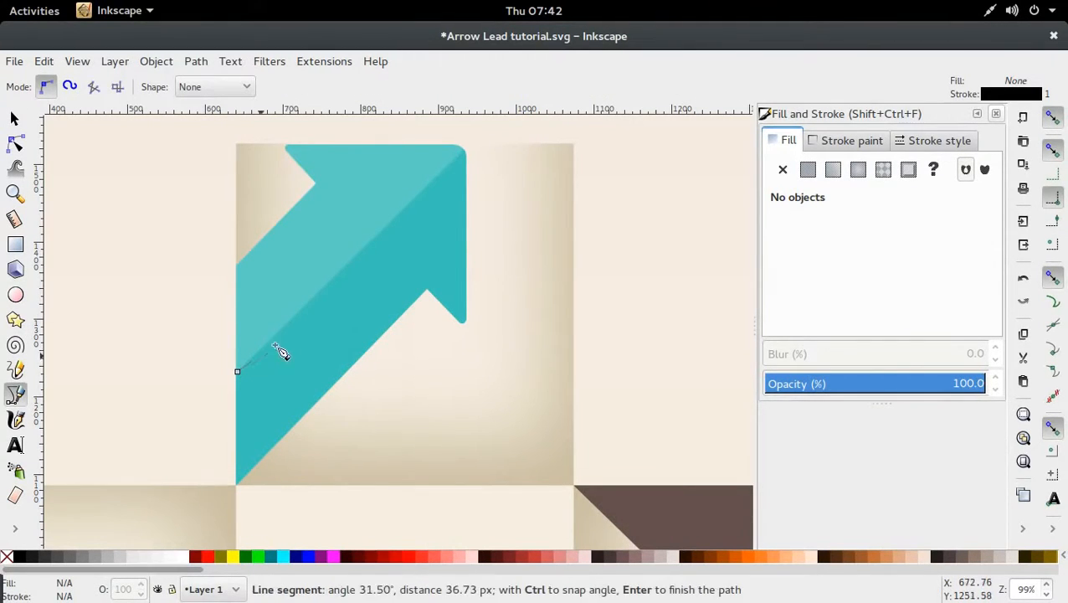
click(459, 149)
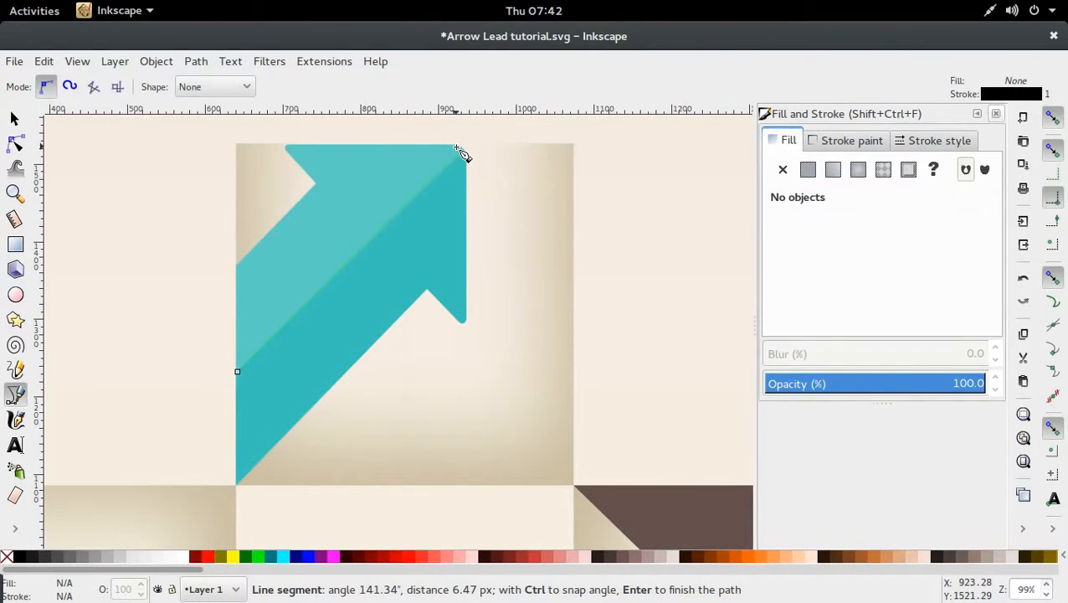
drag(457, 149, 453, 148)
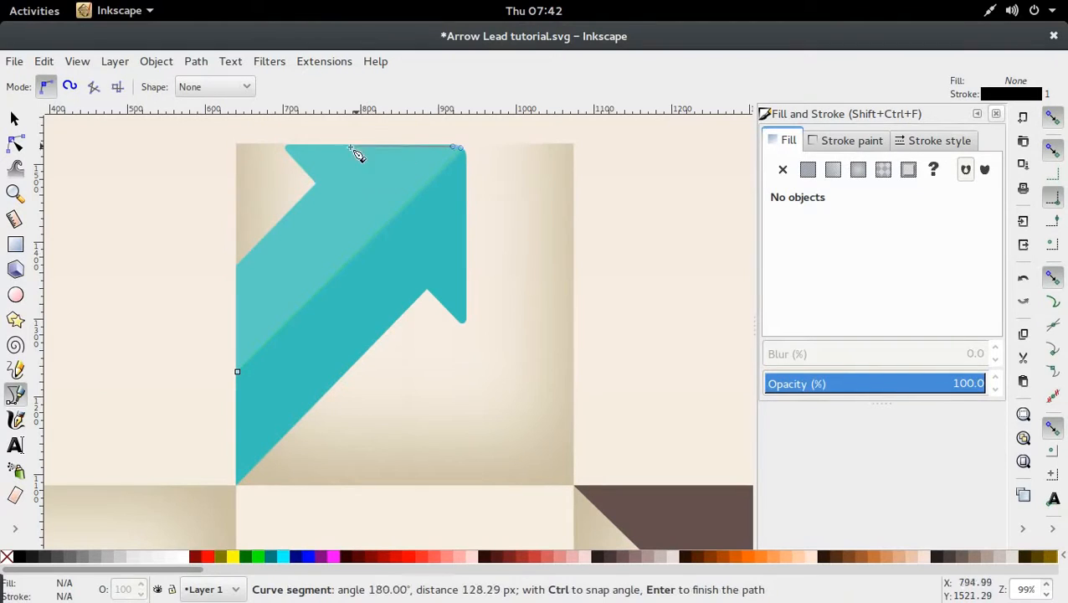
click(286, 148)
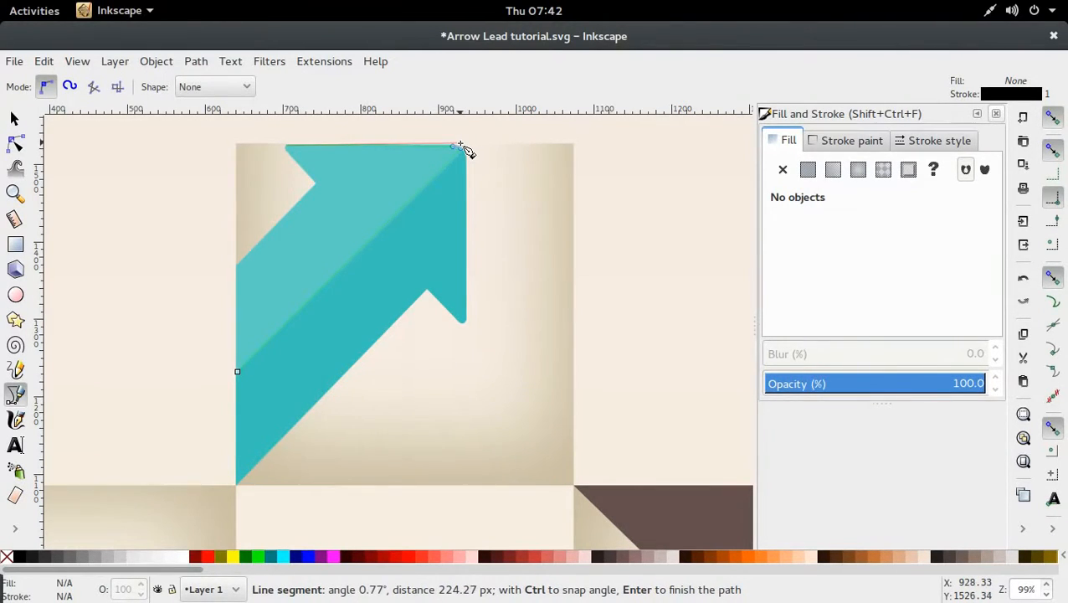
drag(464, 145, 470, 183)
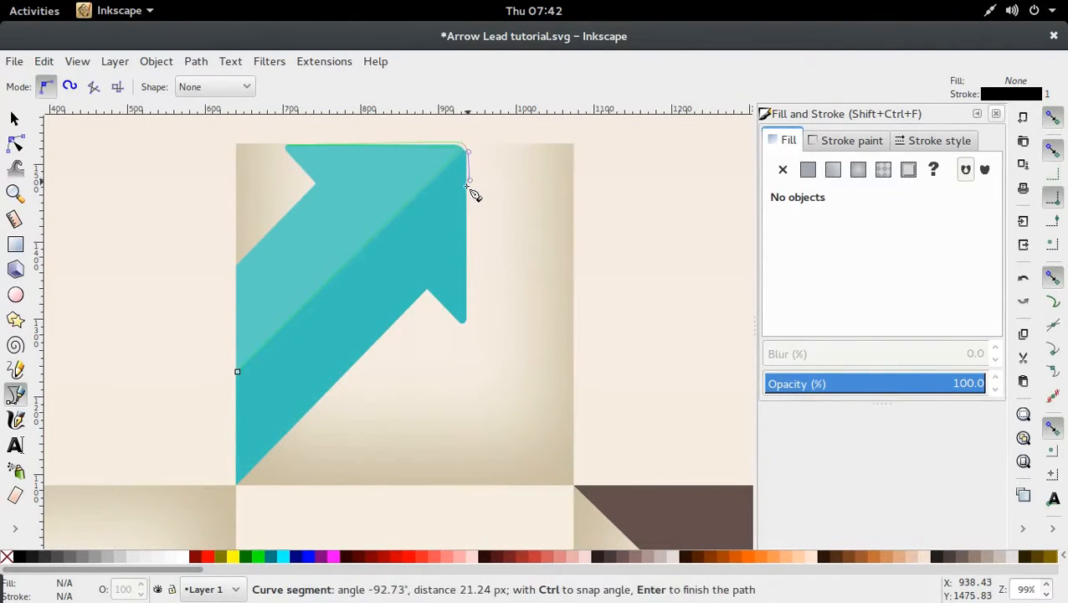
click(467, 322)
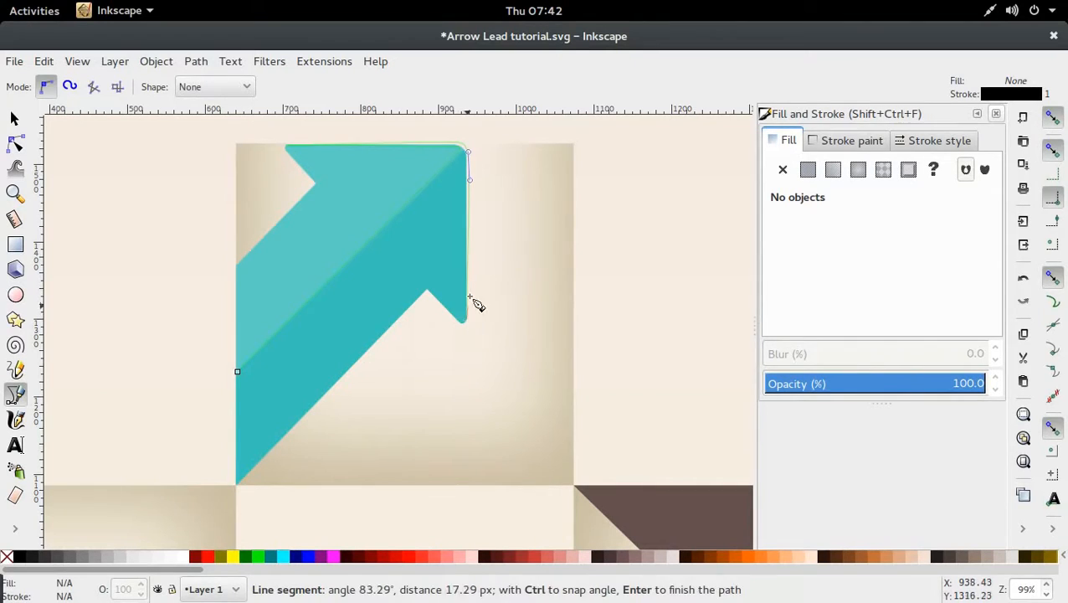
click(467, 154)
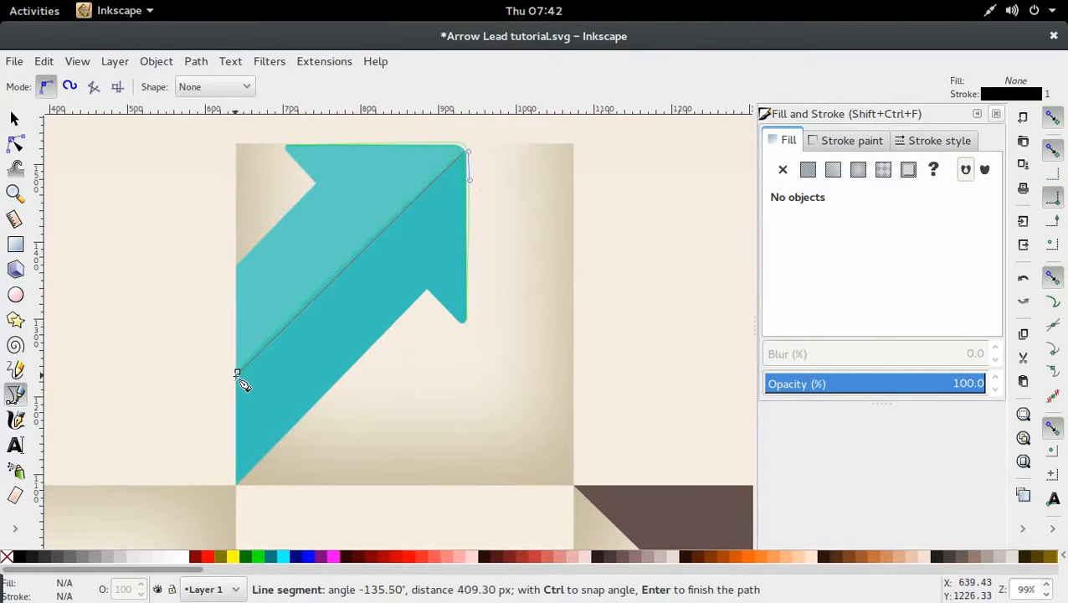
click(240, 373)
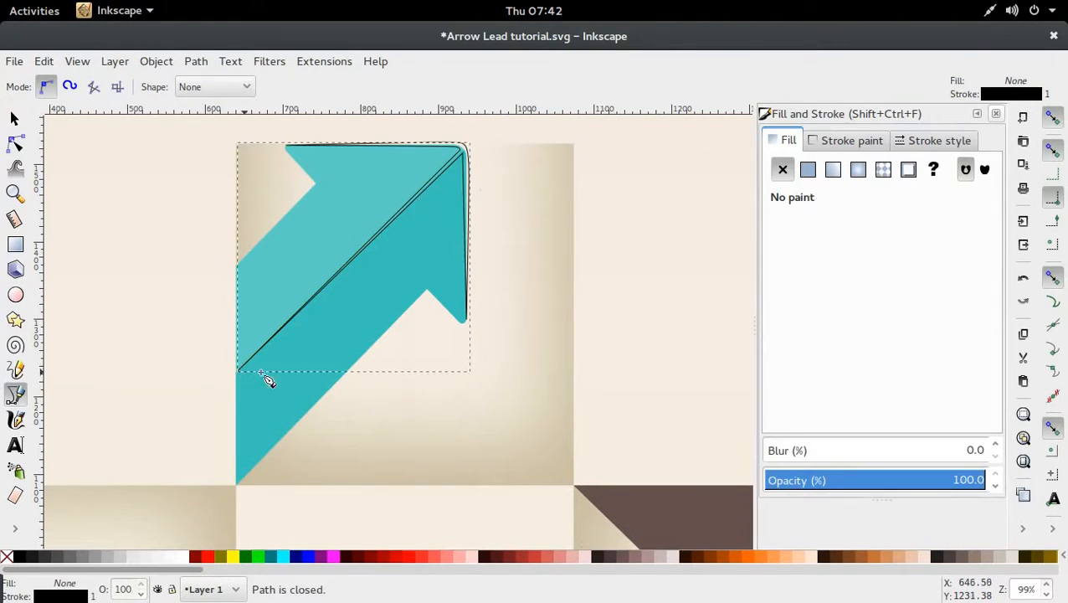
Step: Duplicate the light teal arrow in place and intersect the duplicate with the thin highlight path
key(s)
click(337, 223)
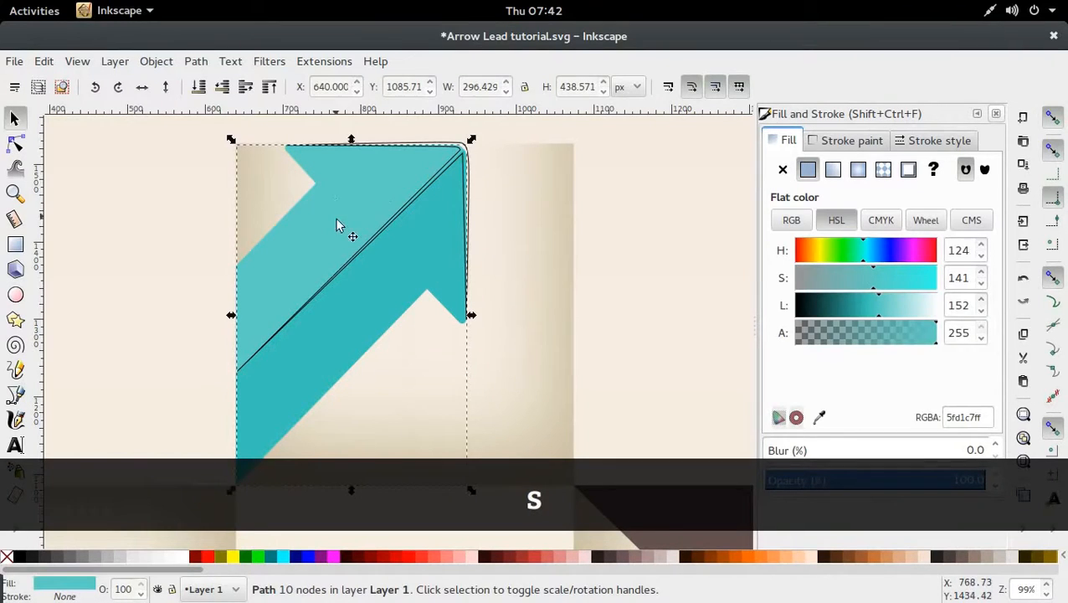
key(ctrl+d)
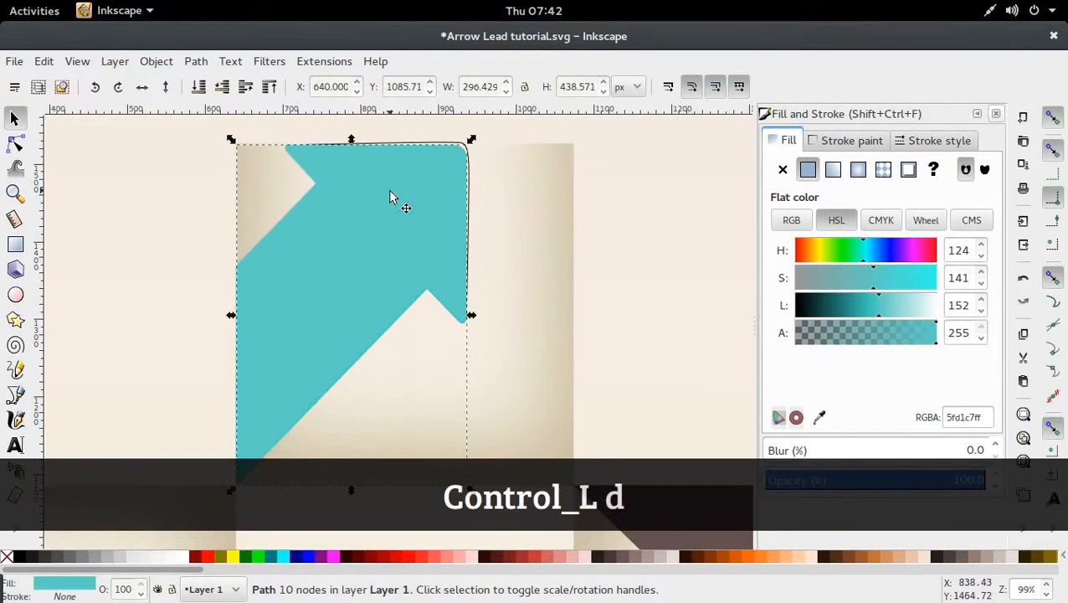
shift+click(464, 144)
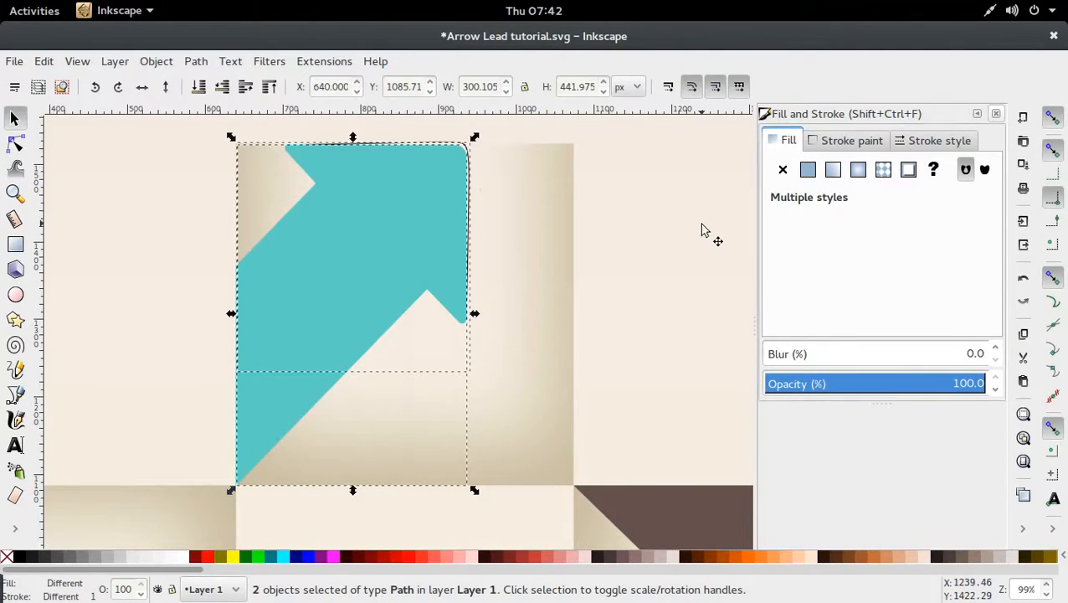
key(ctrl+shift+8)
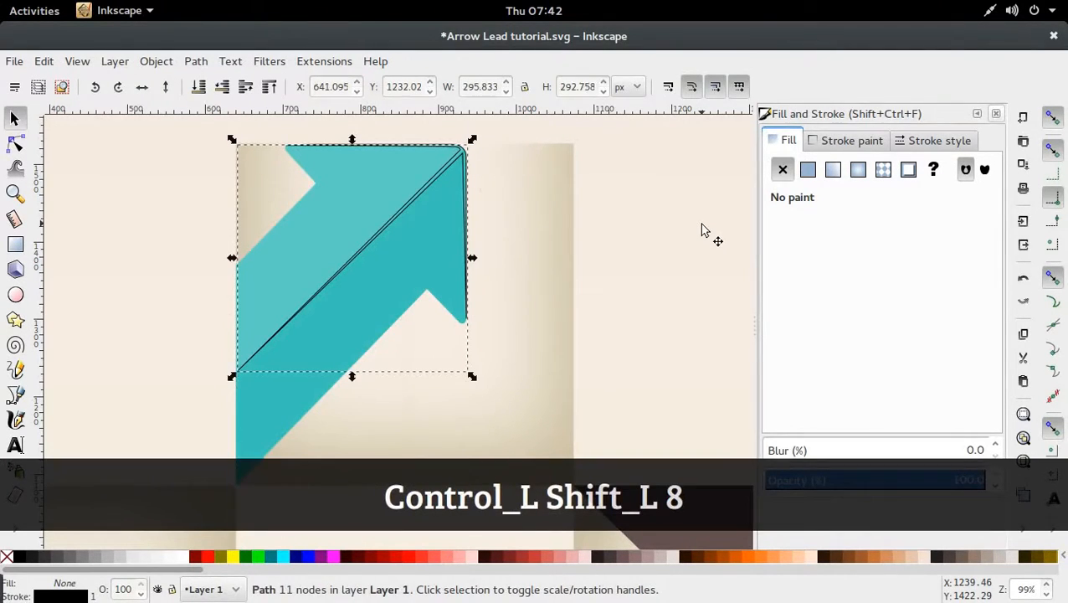
Step: Fill the intersected highlight sliver with the arrow's light teal, color 5fd1c7, sampled from its upper-left half
key(d)
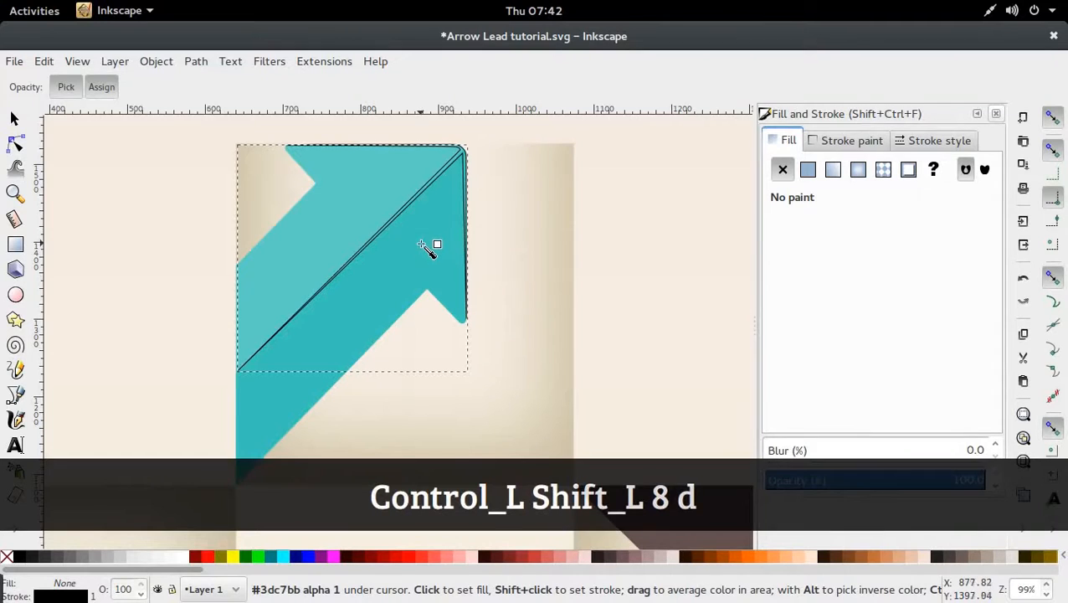
key(s)
key(d)
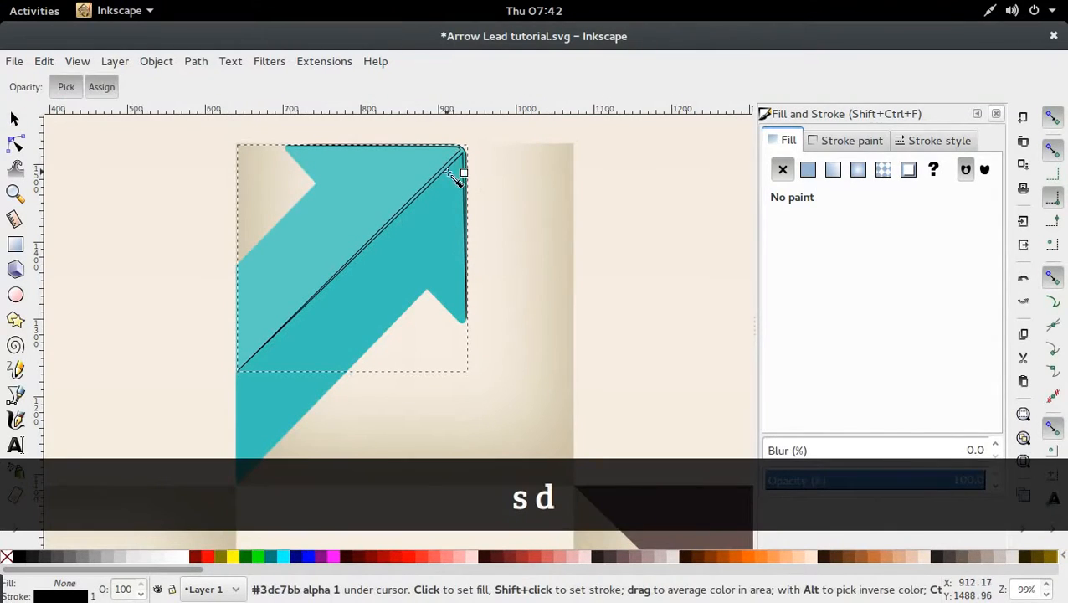
ctrl+scroll(599, 224, down, 1)
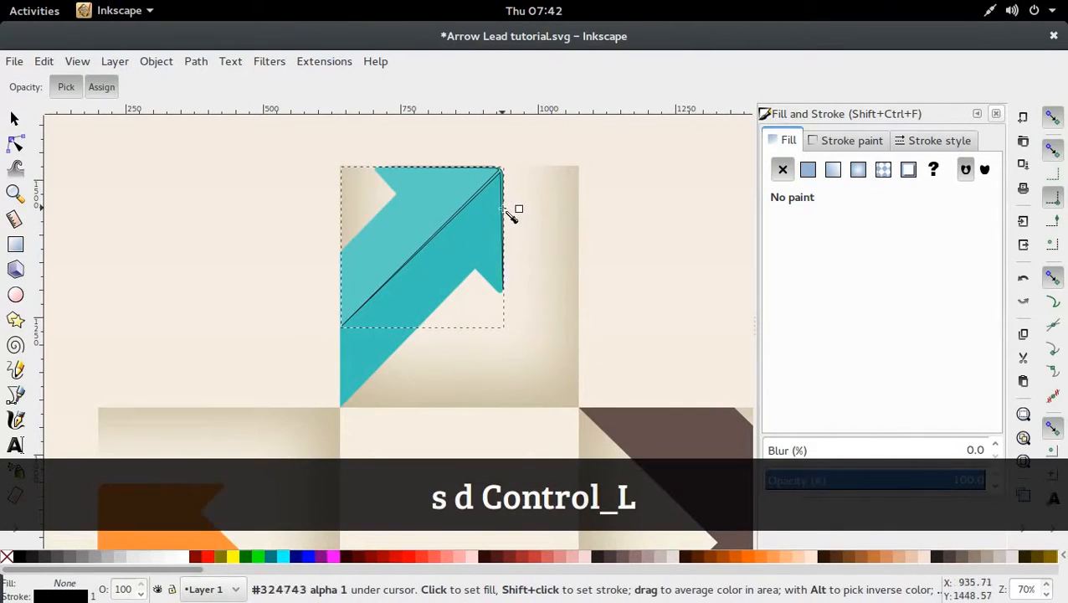
click(358, 172)
click(429, 190)
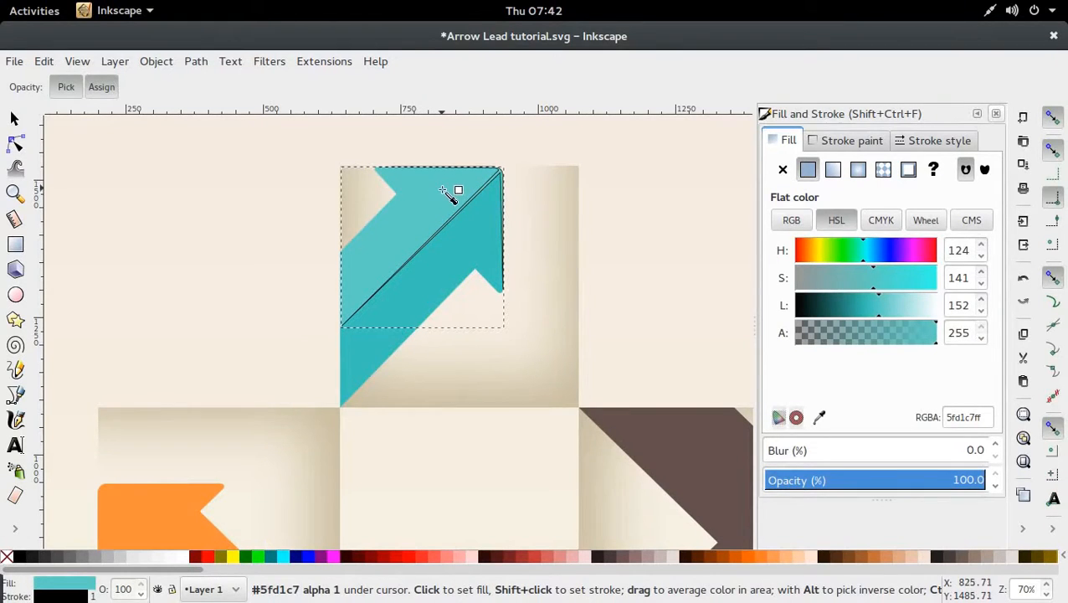
Step: Remove the highlight sliver's stroke, raise its fill lightness to 170, and deselect it
drag(881, 303, 887, 298)
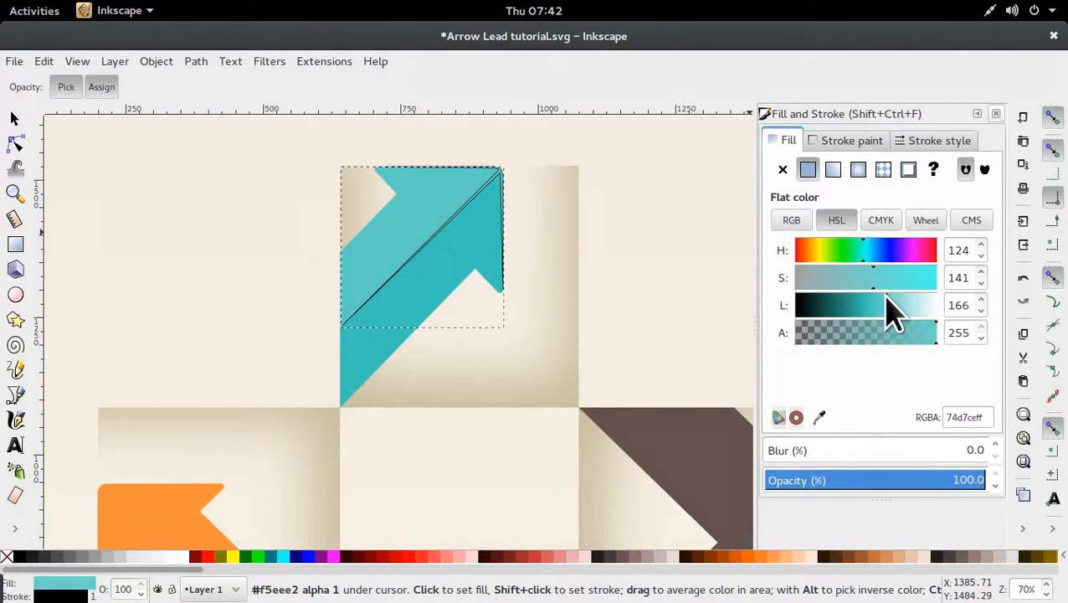
right_click(41, 597)
click(92, 590)
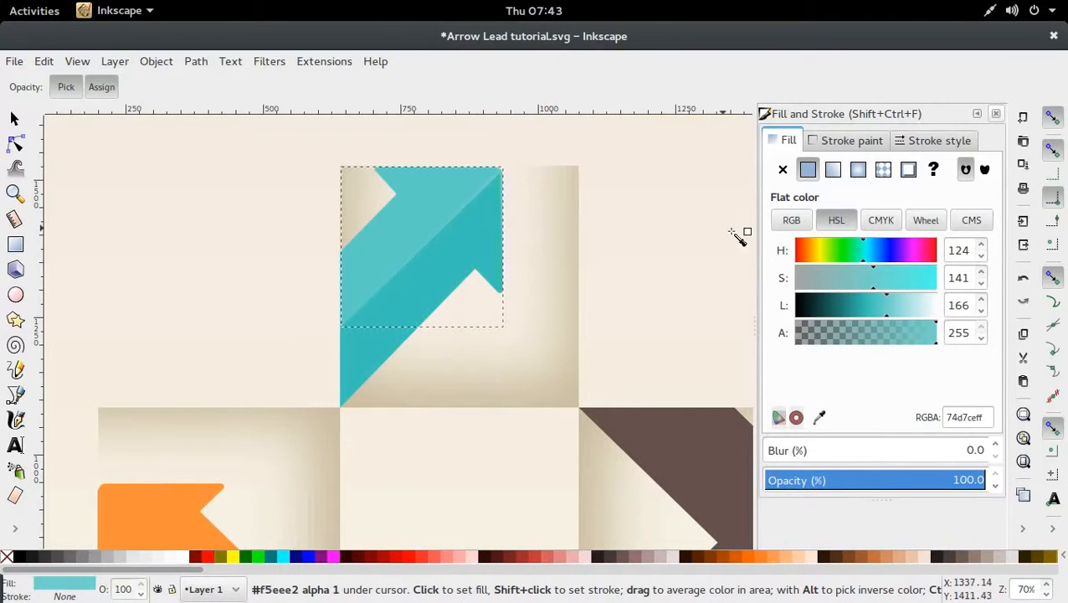
drag(880, 300, 889, 298)
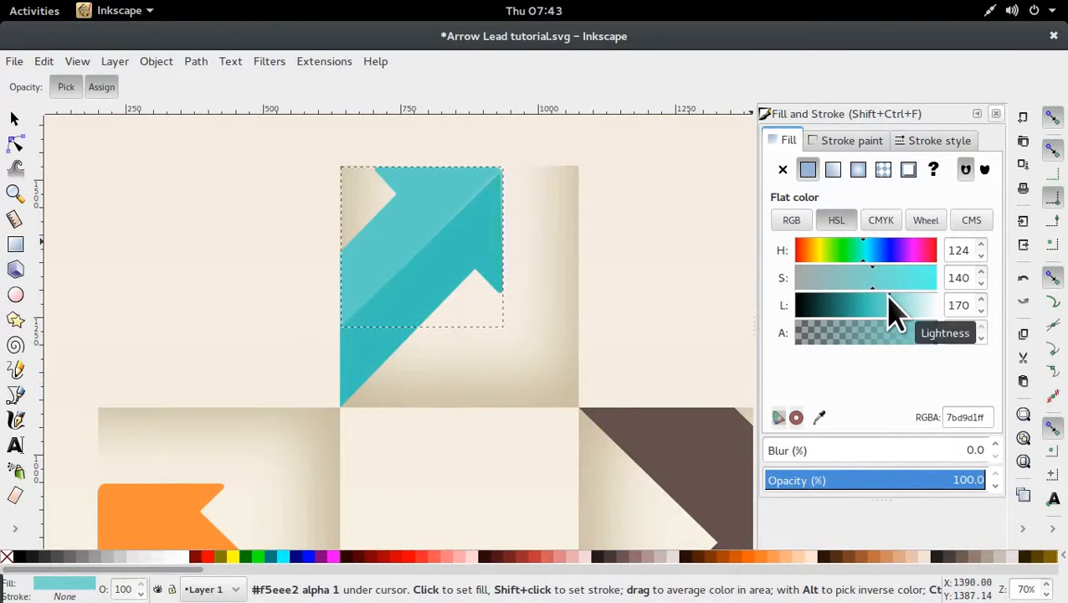
click(674, 240)
key(ctrl+z)
key(s)
click(547, 216)
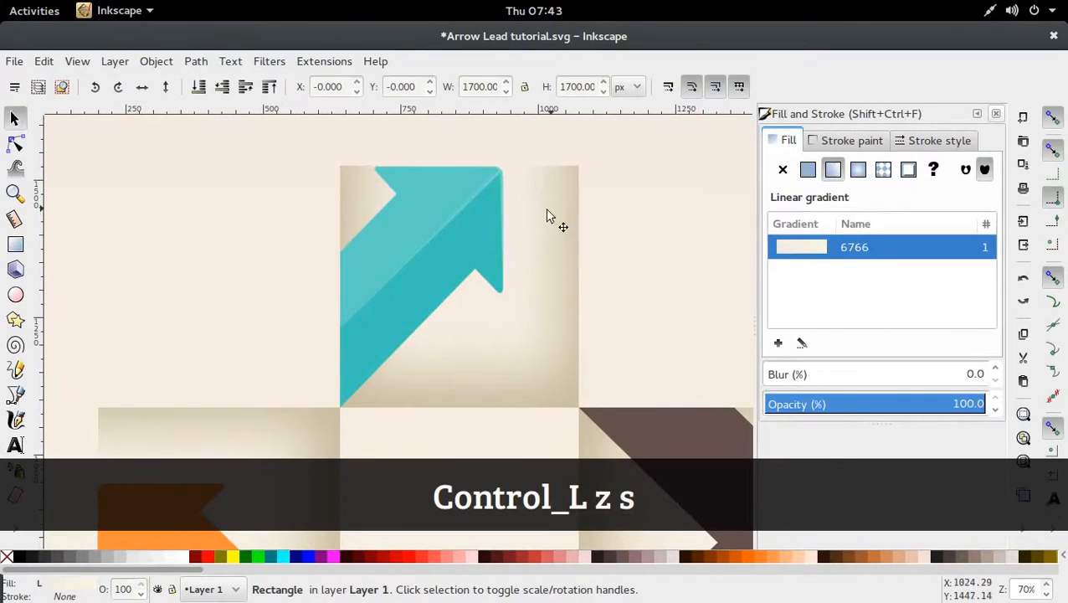
Step: Duplicate the dark teal half of the top arrow and move the copy onto the brown arrow in the right square
ctrl+scroll(547, 216, down, 1)
ctrl+scroll(541, 215, down, 1)
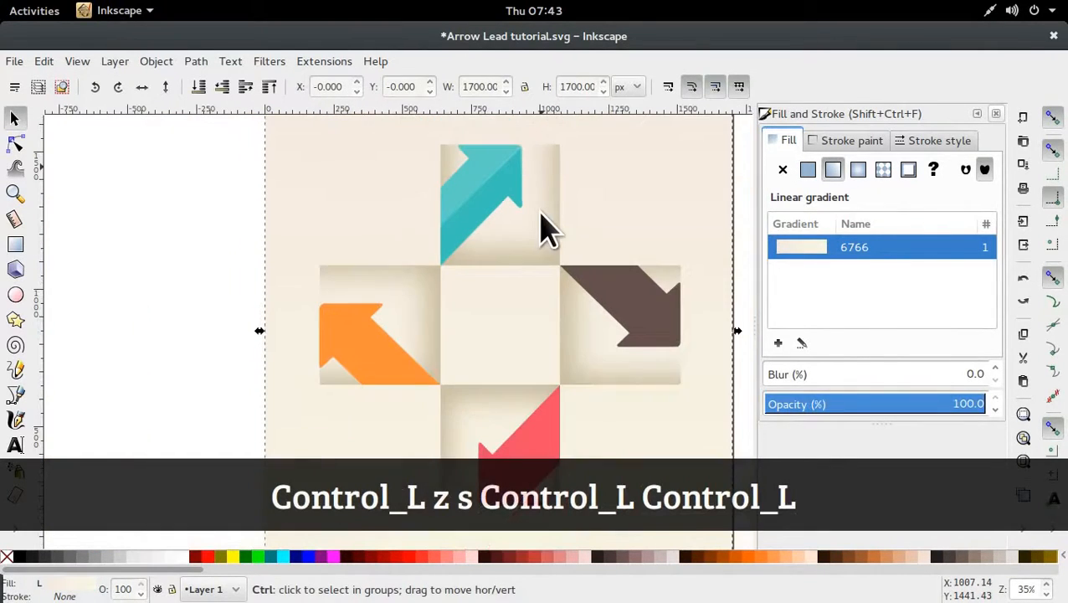
click(508, 191)
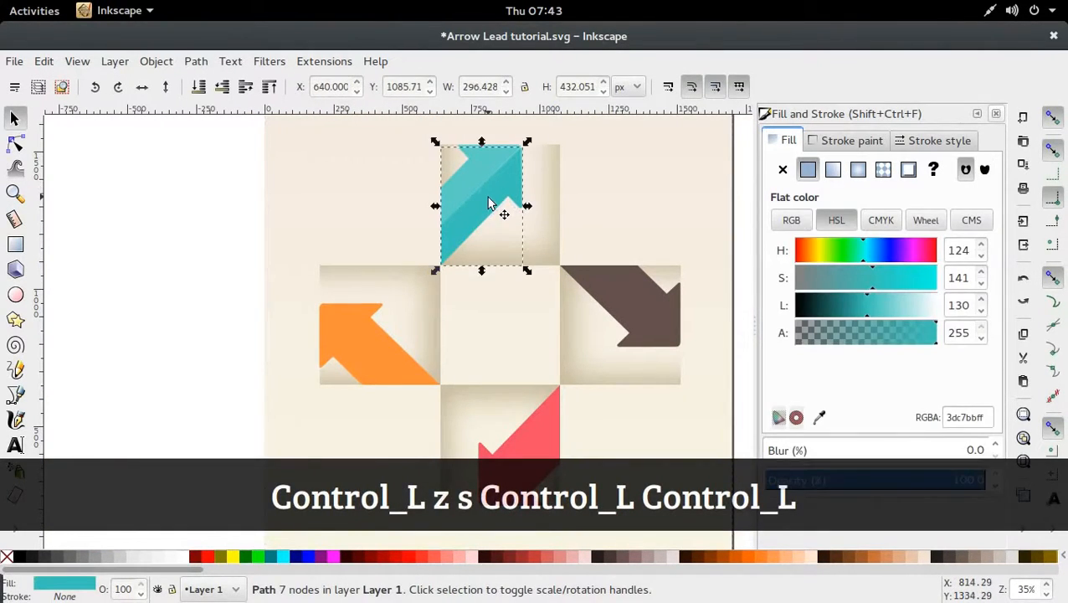
key(d)
key(ctrl)
key(s)
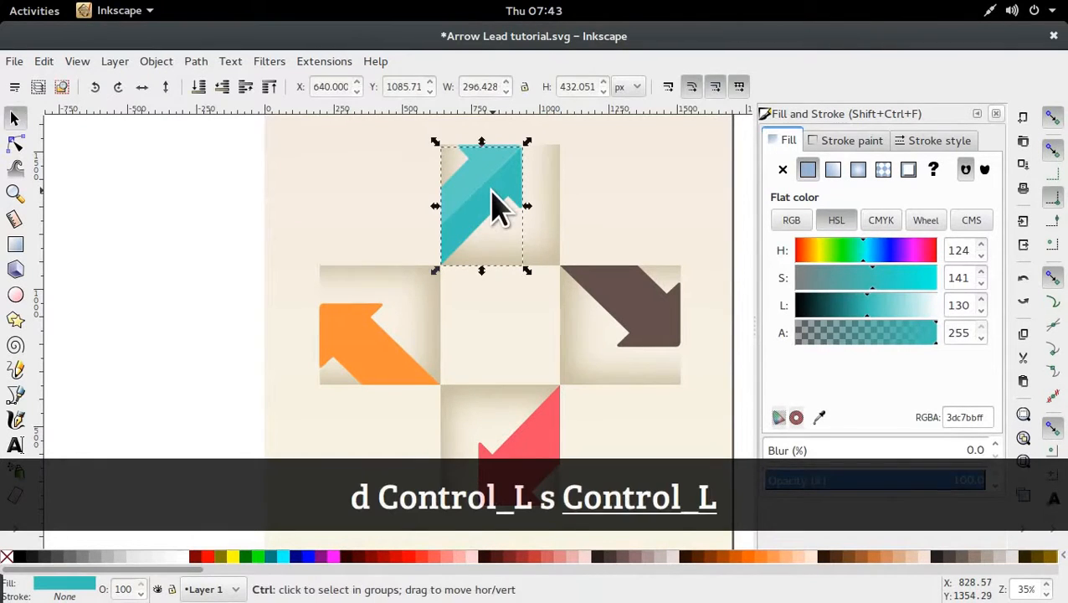
key(ctrl+d)
drag(494, 207, 643, 319)
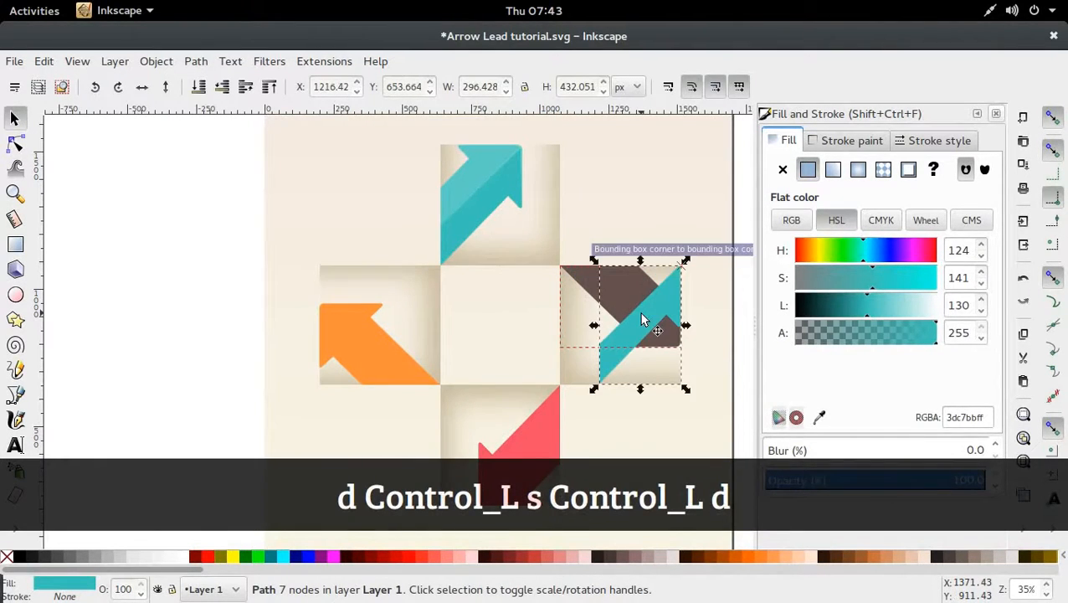
Step: Rotate the dark teal copy 90 degrees clockwise and align it with the brown arrow's lower-left half
click(642, 319)
mouse_move(685, 265)
mouse_down()
mouse_move(698, 303)
mouse_move(689, 357)
mouse_move(641, 321)
mouse_up()
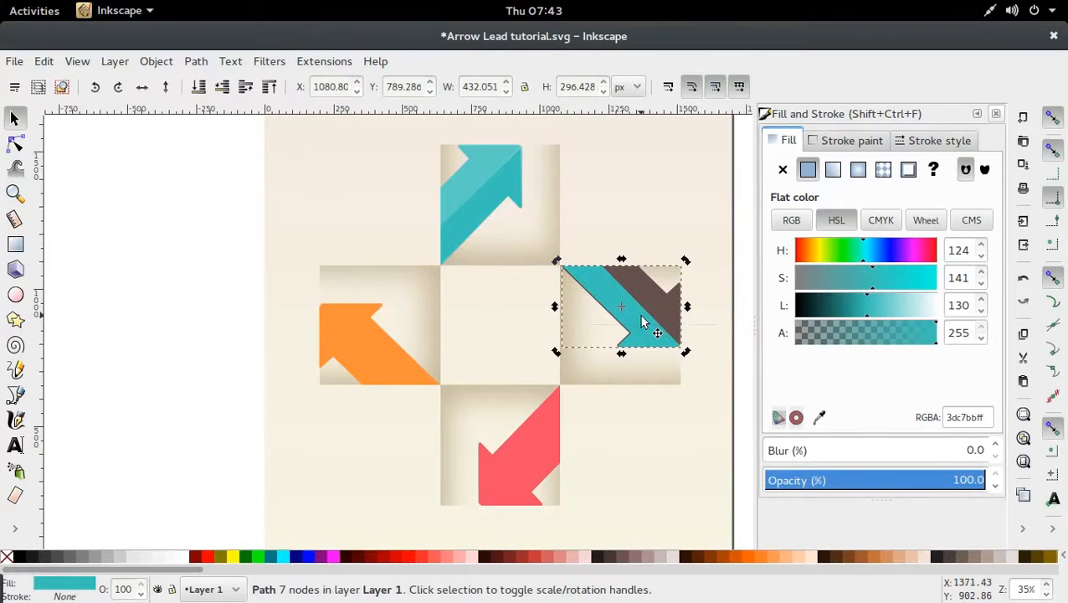
ctrl+scroll(650, 357, up, 1)
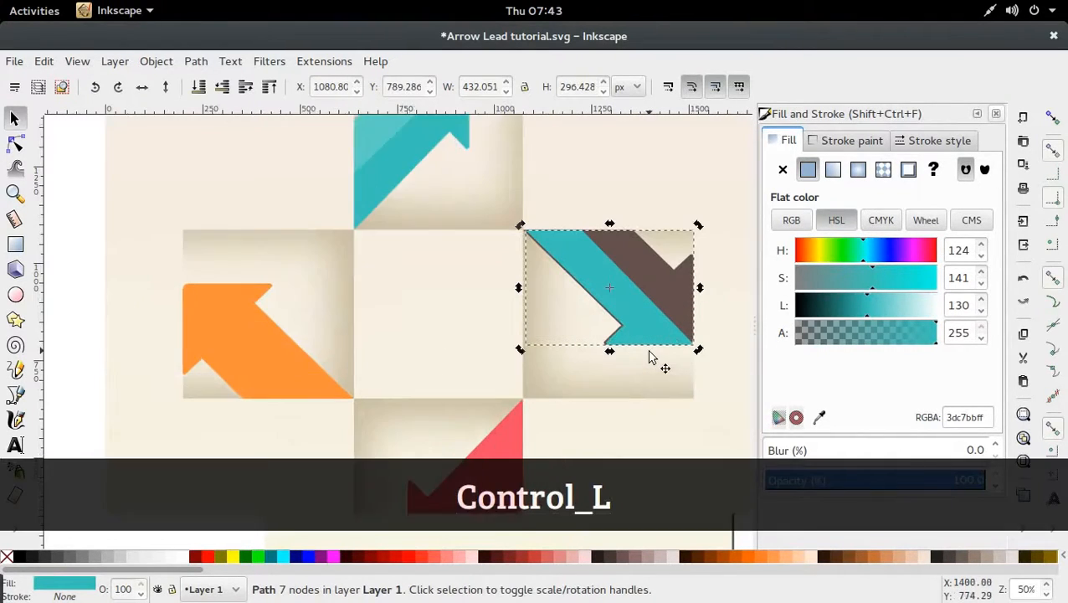
ctrl+scroll(653, 348, up, 1)
drag(662, 322, 657, 321)
key(alt)
key(alt+Down)
key(alt+Left)
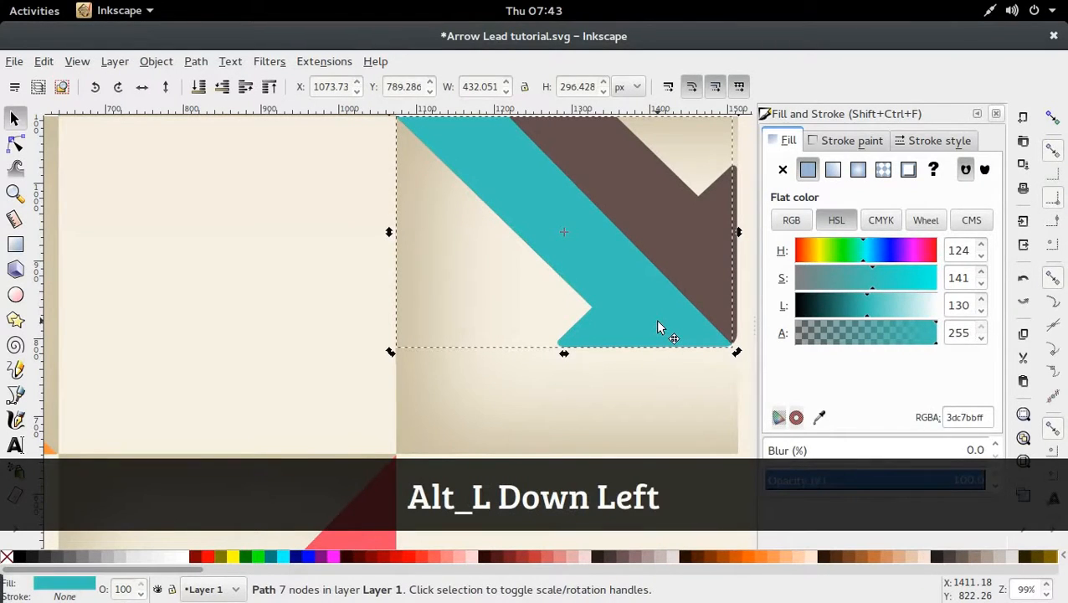
Step: Fill the rotated half with the brown arrow's color and darken it to lightness 79
key(d)
click(680, 255)
key(s)
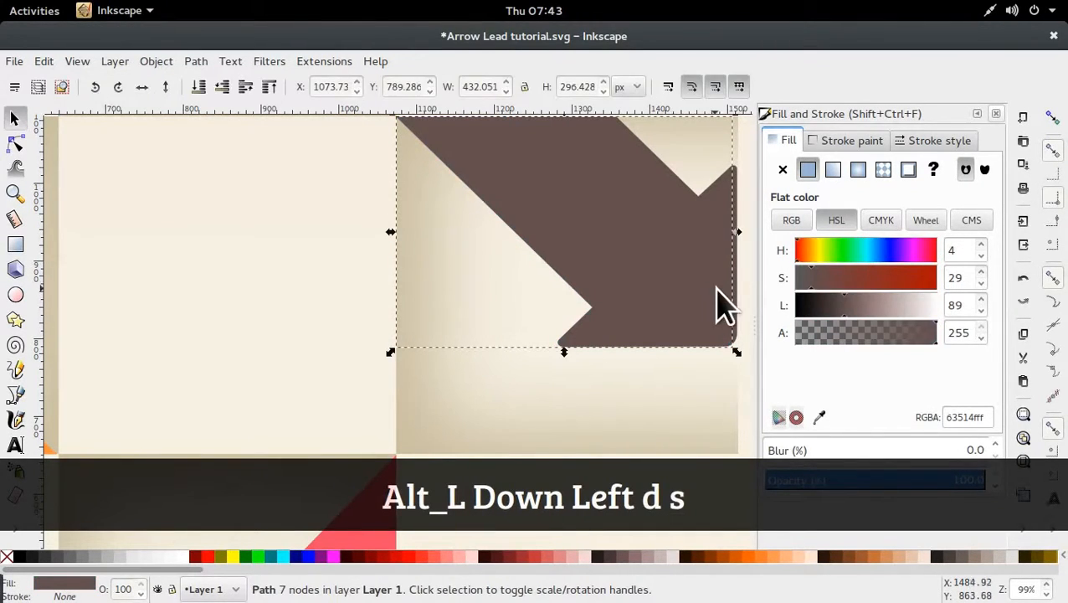
click(721, 371)
click(717, 335)
key(ctrl)
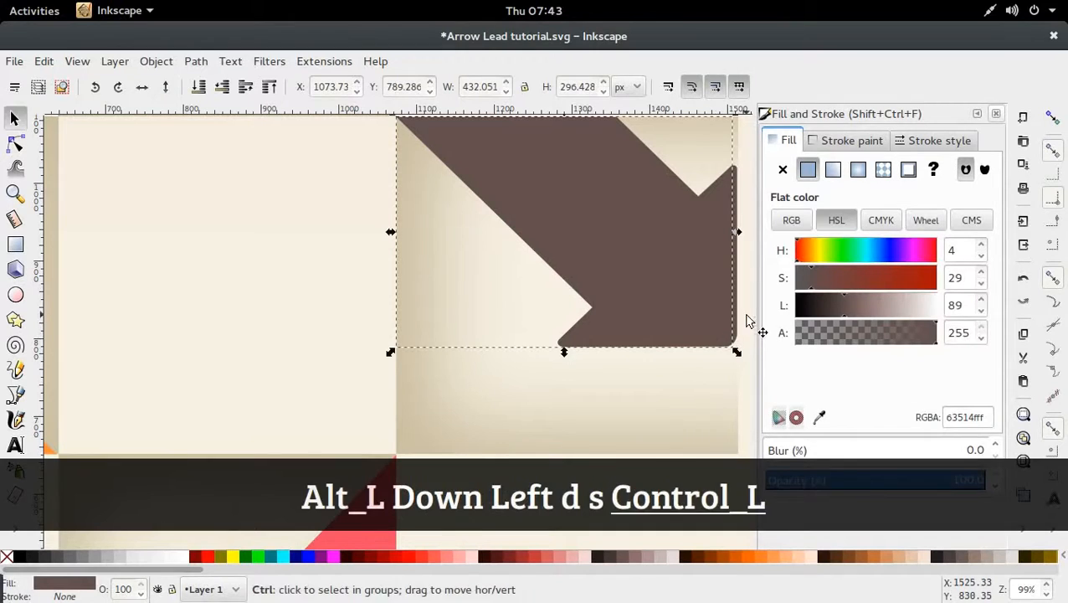
drag(846, 316, 808, 322)
ctrl+scroll(588, 346, down, 3)
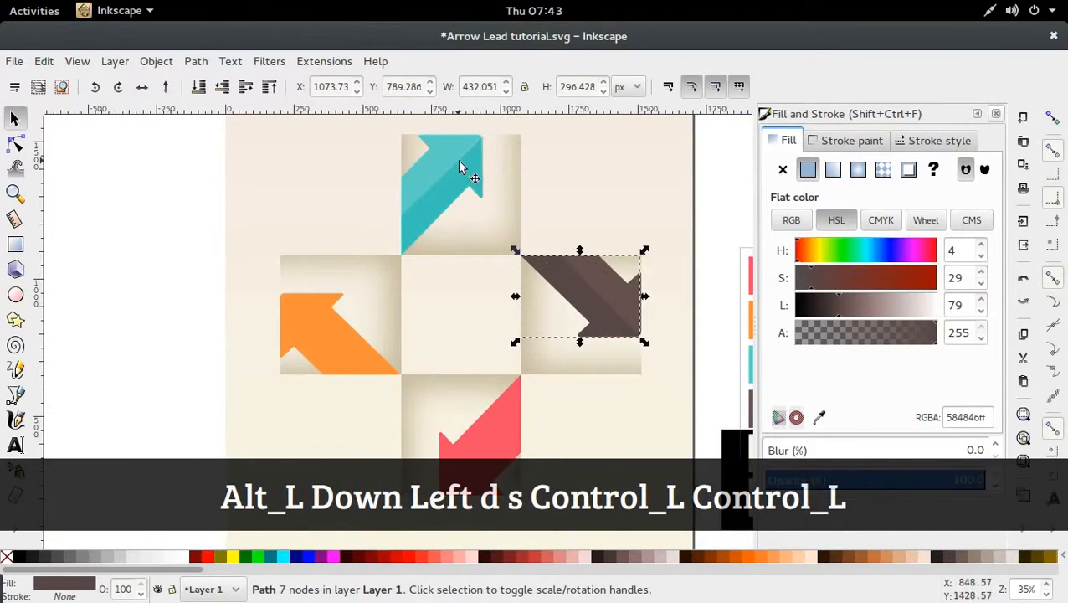
Step: Duplicate the top arrow's highlight sliver, rotate the copy 90 degrees clockwise, and align it with the brown arrow's diagonal and tip
ctrl+click(459, 165)
key(ctrl+d)
drag(461, 168, 632, 329)
click(620, 313)
ctrl+scroll(646, 348, up, 5)
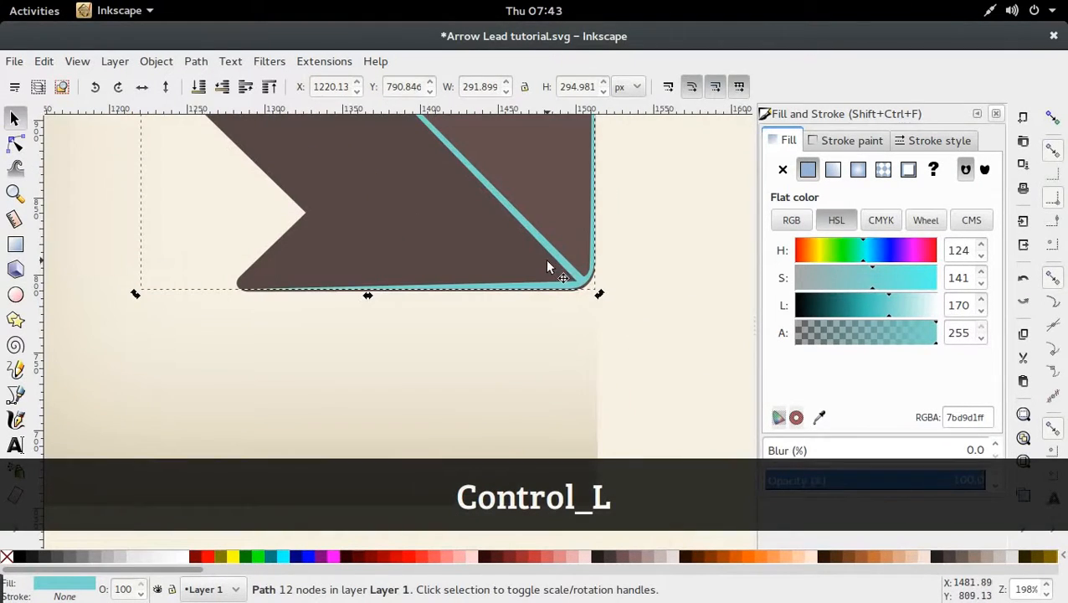
drag(570, 275, 575, 279)
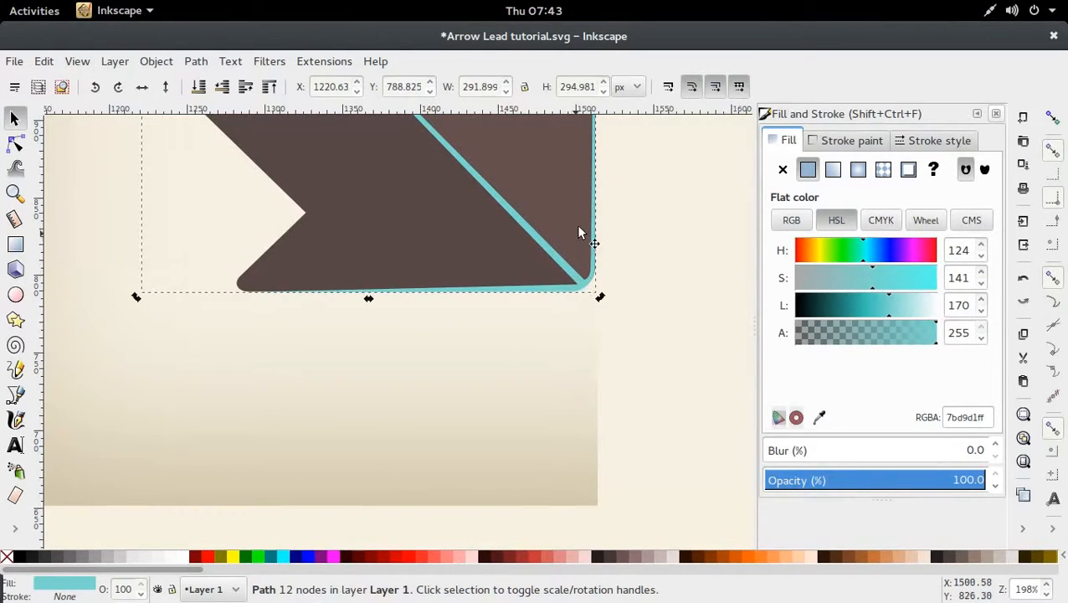
Step: Fill the highlight sliver on the right square's arrow with the brown of its lighter half and raise its lightness to 106
key(d)
click(577, 193)
key(s)
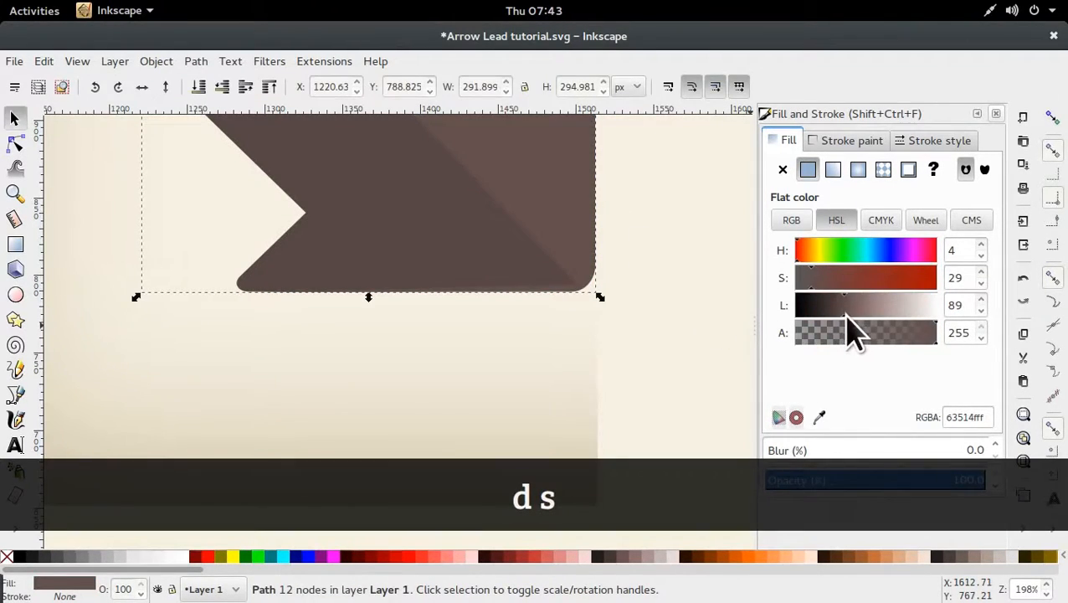
drag(847, 317, 851, 312)
ctrl+scroll(600, 305, down, 3)
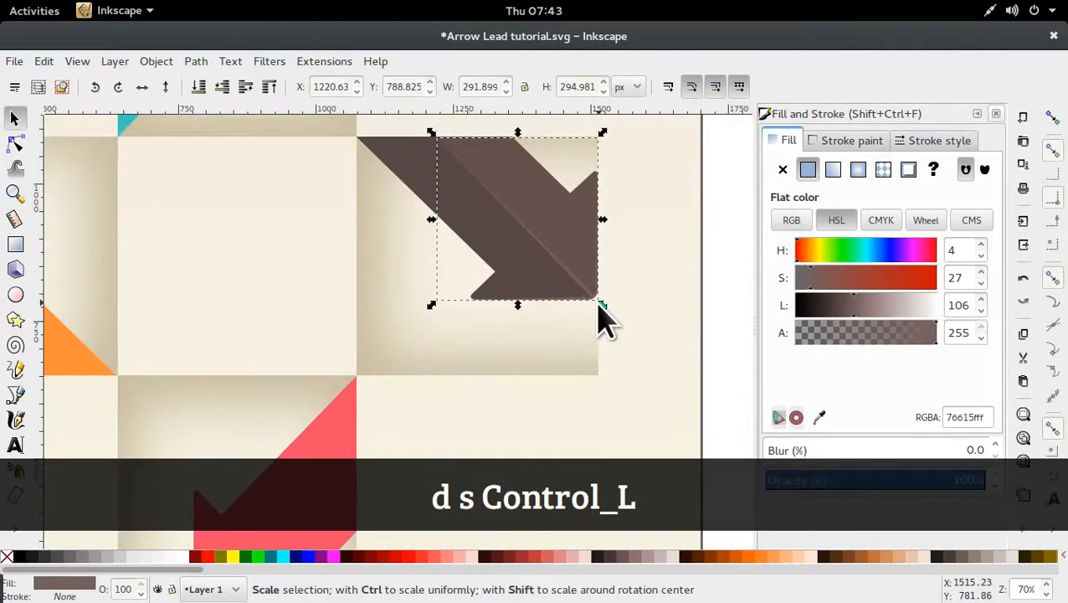
ctrl+scroll(603, 318, down, 3)
click(668, 255)
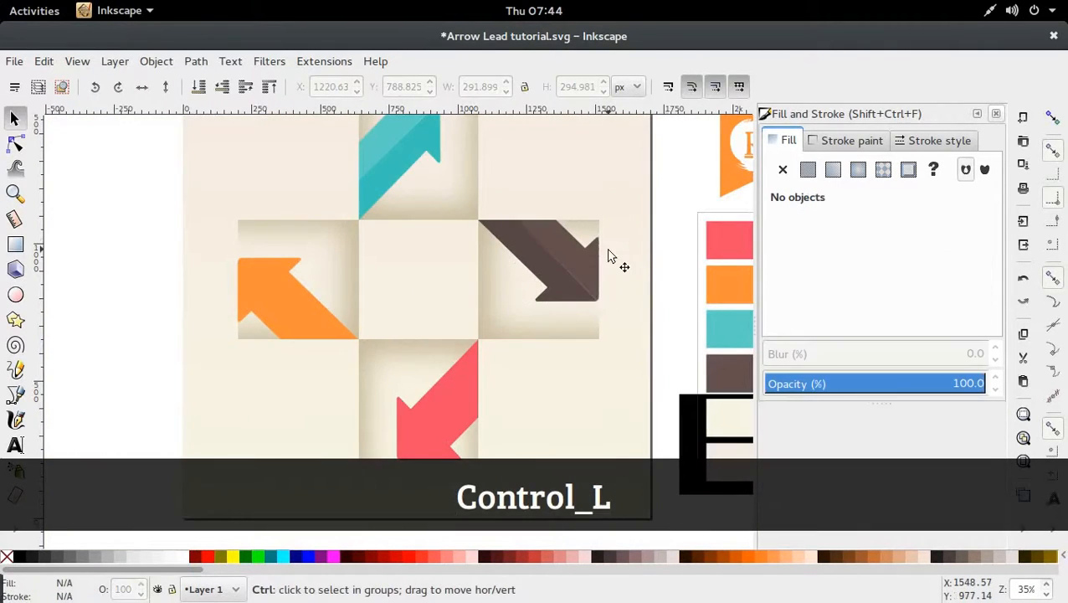
Step: Duplicate the dark teal half of the top arrow and move the copy onto the red arrow in the bottom square
ctrl+scroll(496, 310, up, 2)
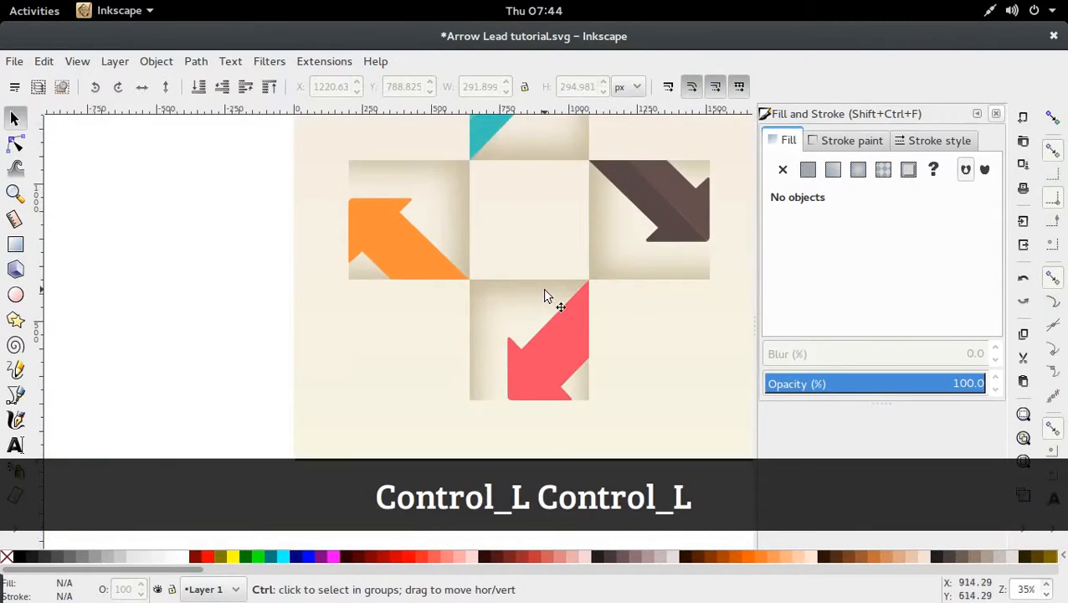
ctrl+scroll(545, 294, down, 1)
click(520, 184)
key(ctrl+d)
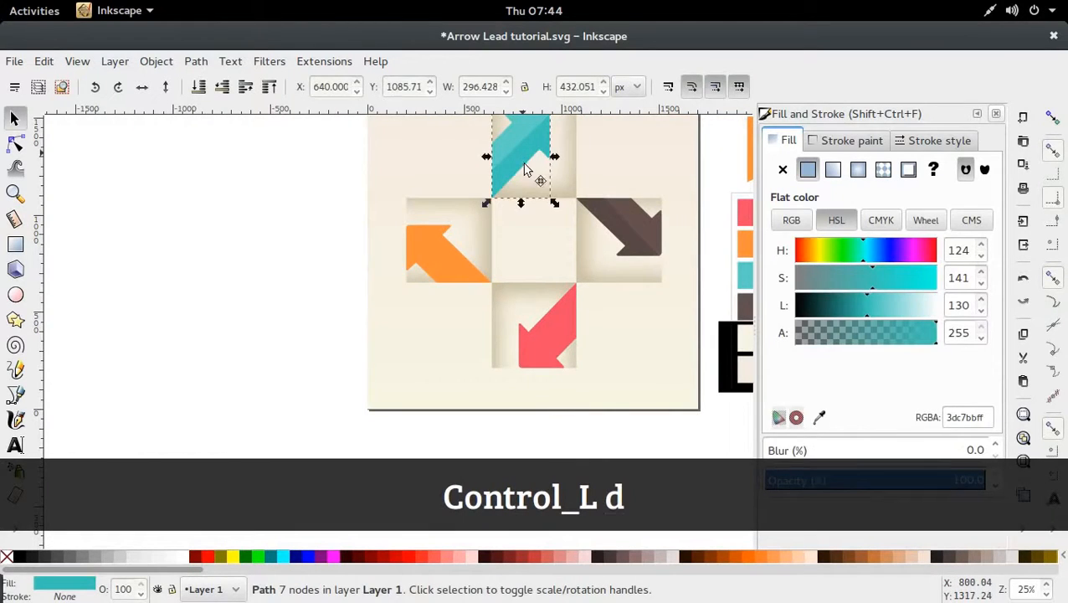
drag(530, 172, 536, 360)
click(527, 345)
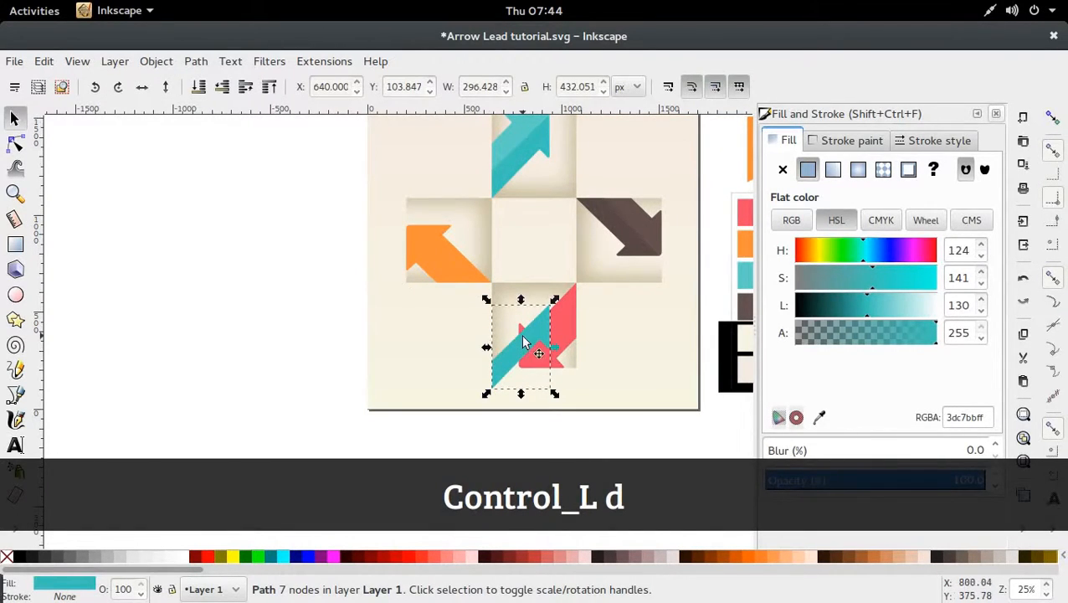
Step: Rotate the dark teal copy 180 degrees and align it with the red arrow's upper-left half
drag(555, 300, 526, 343)
scroll(526, 342, up, 2)
scroll(525, 348, up, 2)
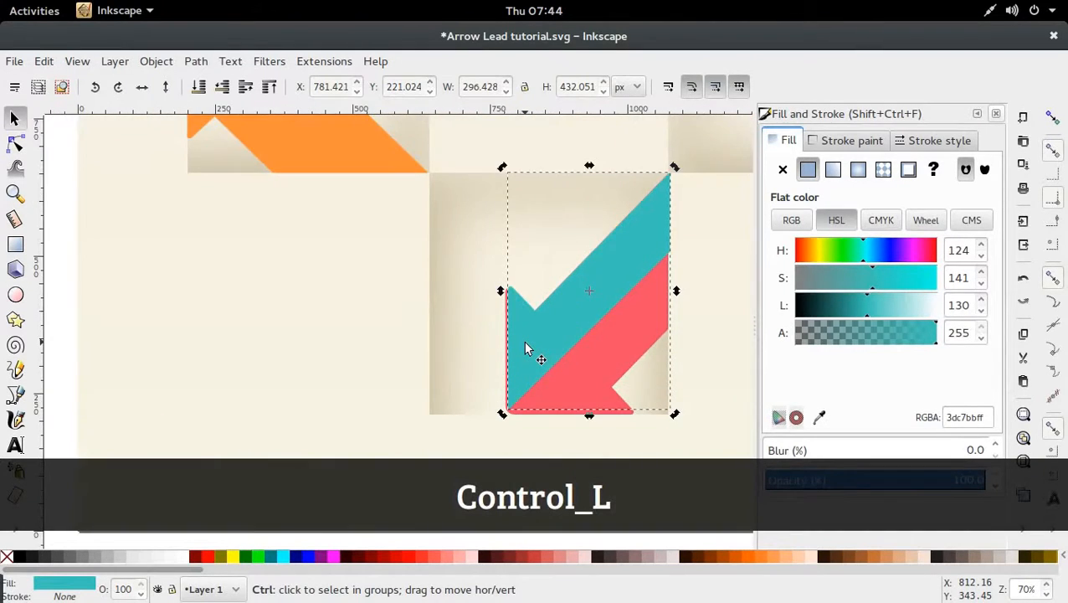
key(ctrl+alt+Left)
key(ctrl+alt+Left)
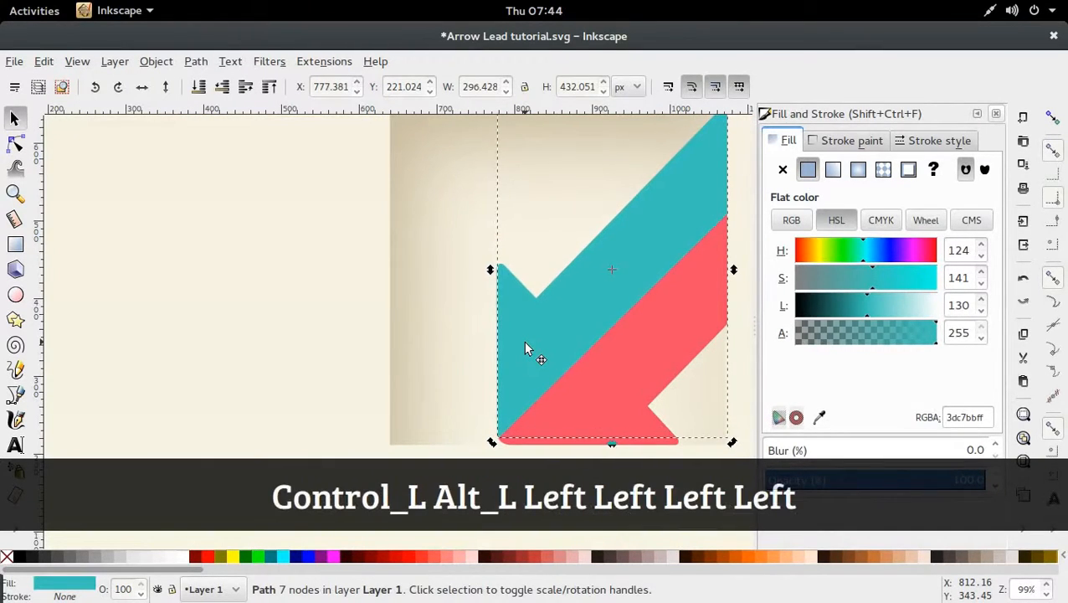
key(ctrl+alt+Down)
key(ctrl+alt+Left)
key(ctrl+alt+Down)
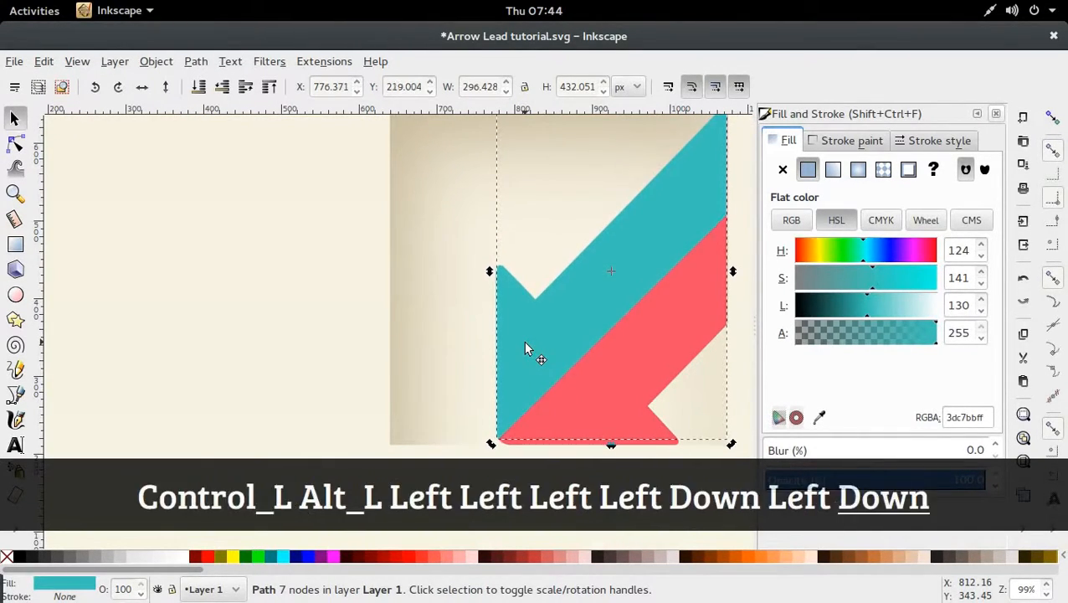
key(ctrl+alt+Up)
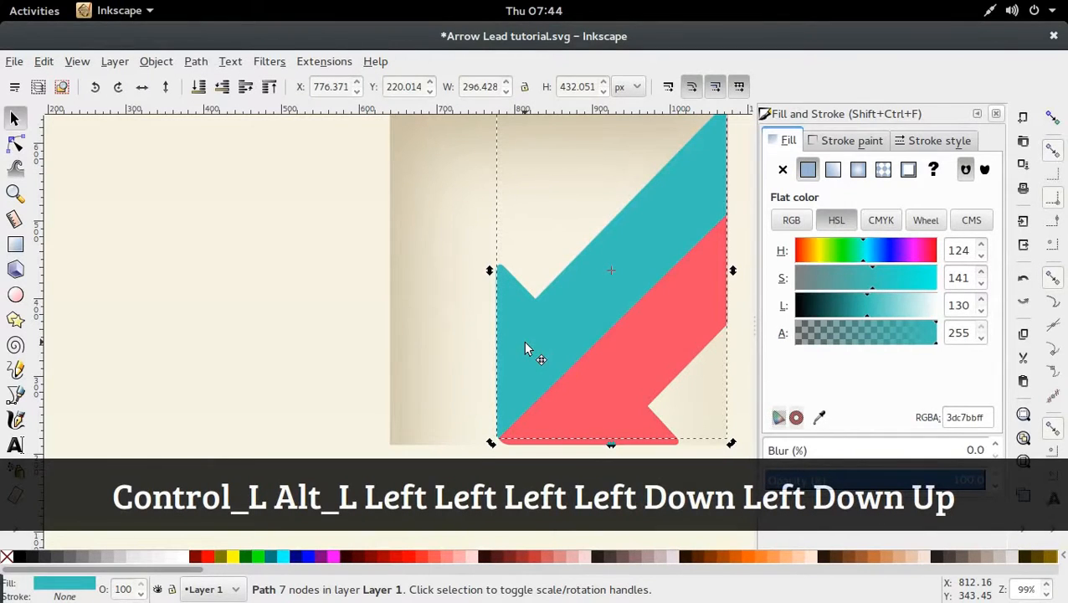
Step: Fill the rotated half with the red arrow's color and darken it to lightness 150
key(d)
click(623, 363)
key(s)
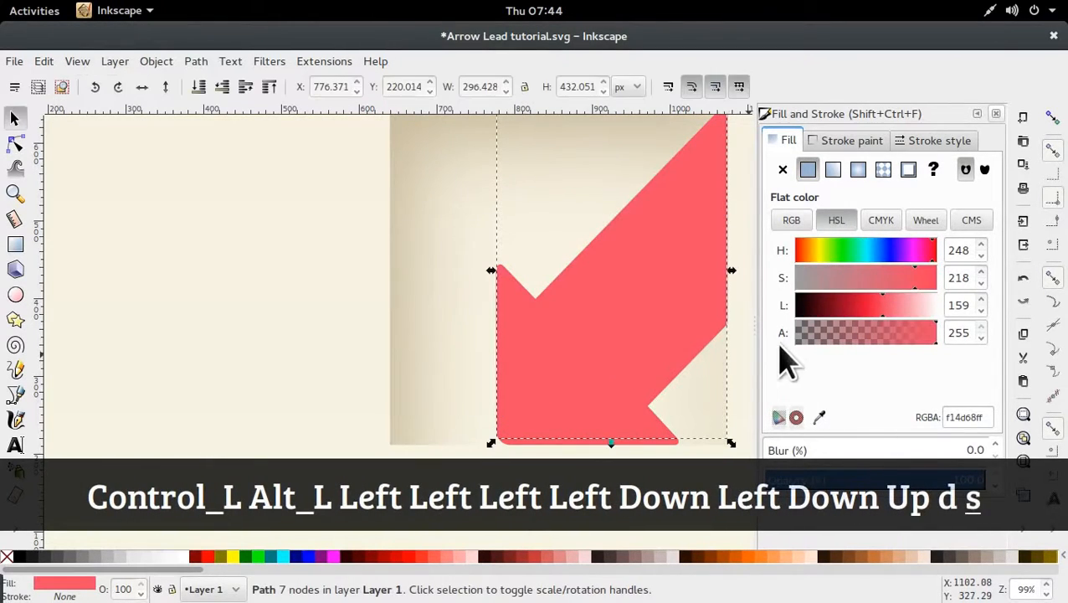
drag(871, 319, 875, 316)
key(ctrl)
scroll(544, 300, down, 4)
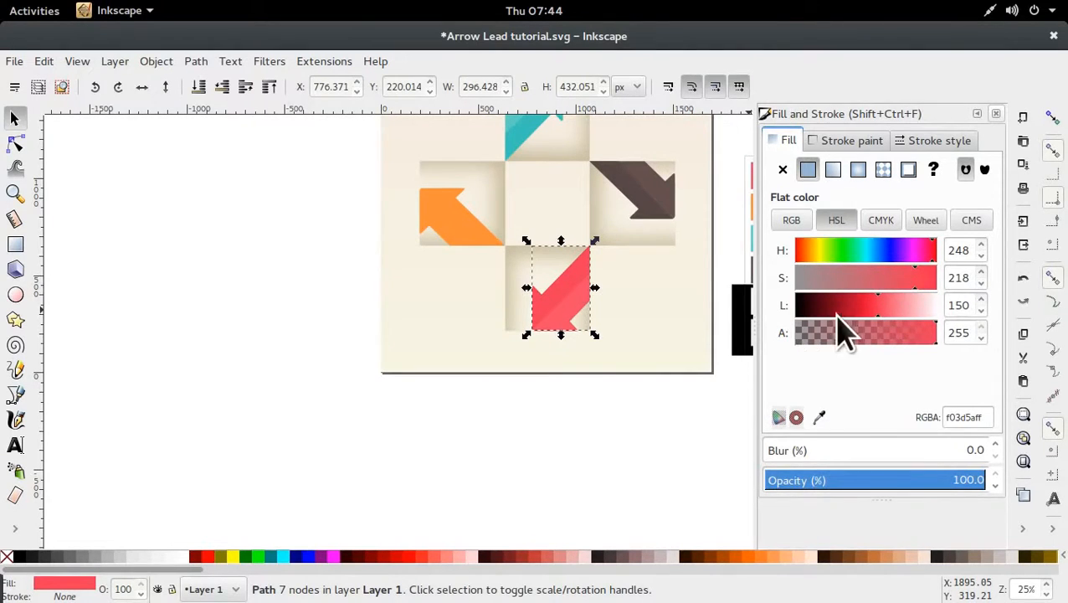
Step: Duplicate the brown arrow's highlight sliver, move the copy to the bottom square, and rotate it 90 degrees clockwise
key(ctrl)
scroll(627, 293, up, 1)
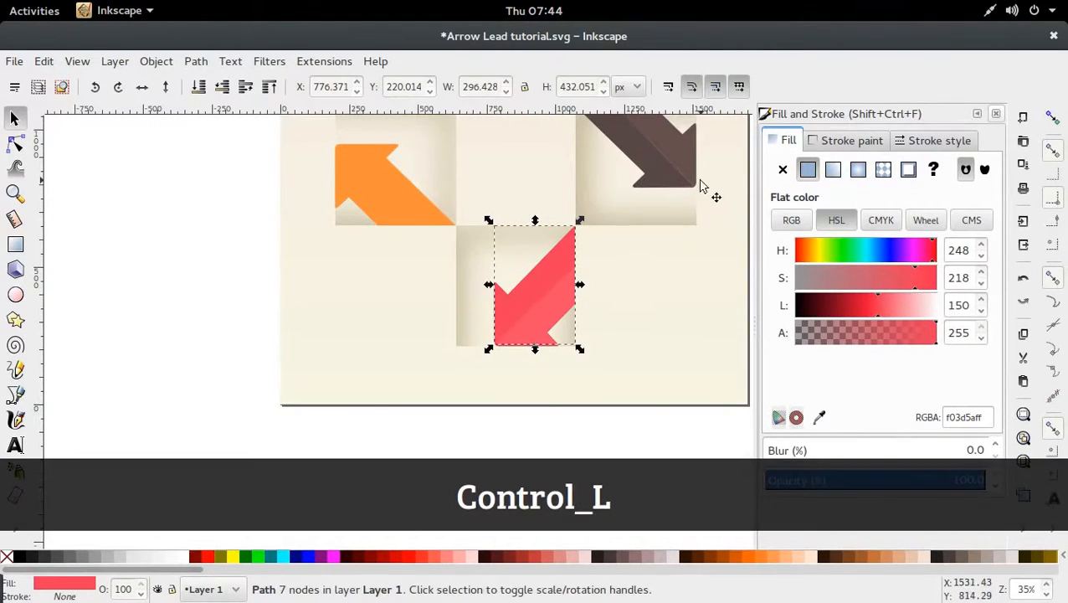
click(690, 182)
key(ctrl+d)
drag(690, 182, 536, 345)
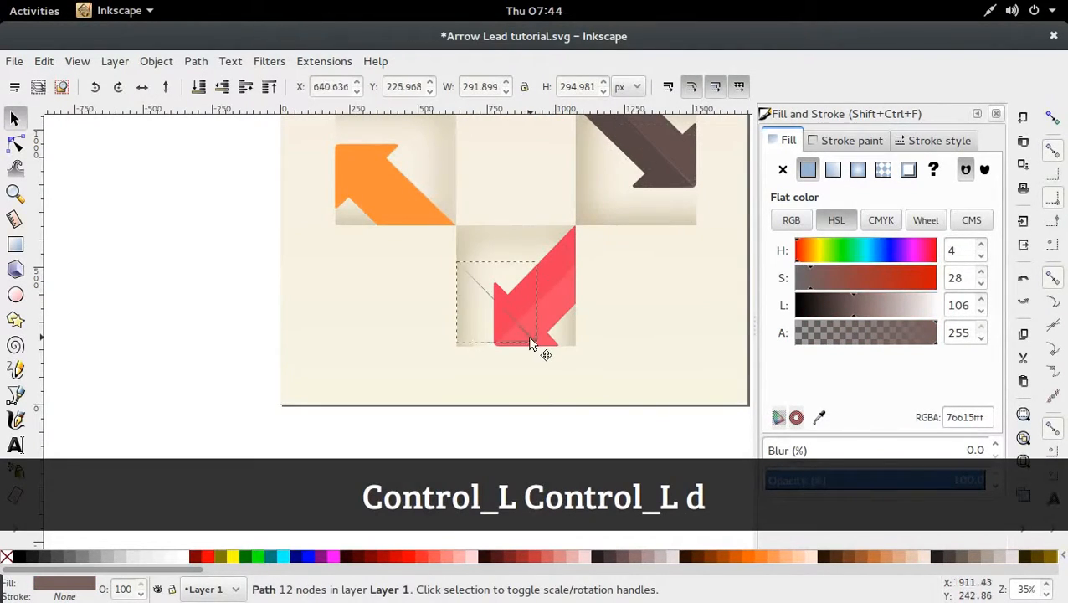
click(540, 303)
key(ctrl)
drag(536, 260, 576, 392)
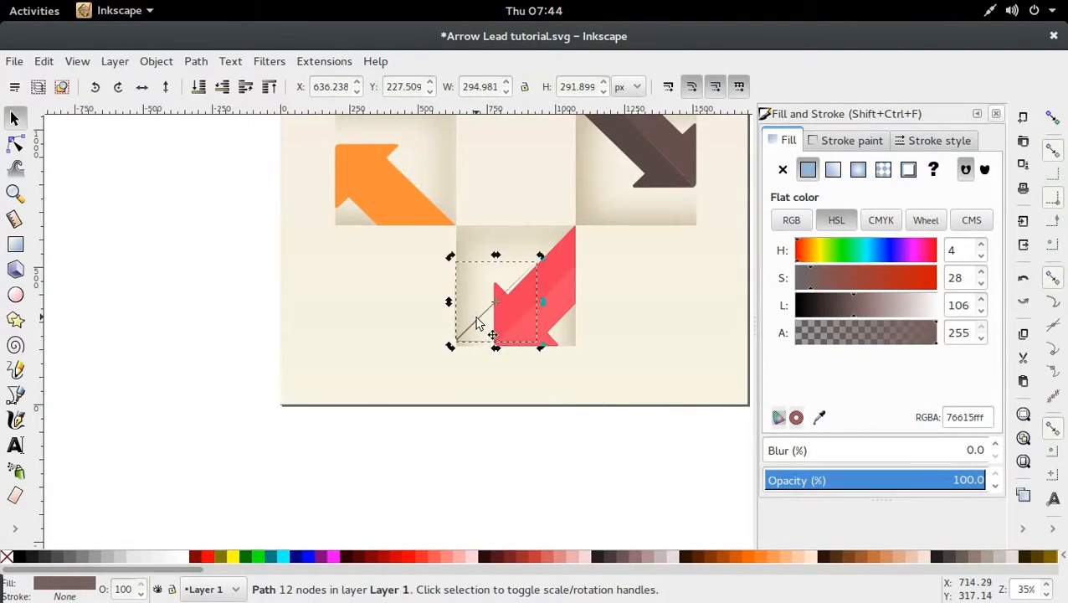
Step: Align the rotated sliver with the red arrow's diagonal and rounded tip, saving the drawing along the way
drag(476, 319, 518, 324)
key(ctrl+s)
scroll(504, 336, up, 2)
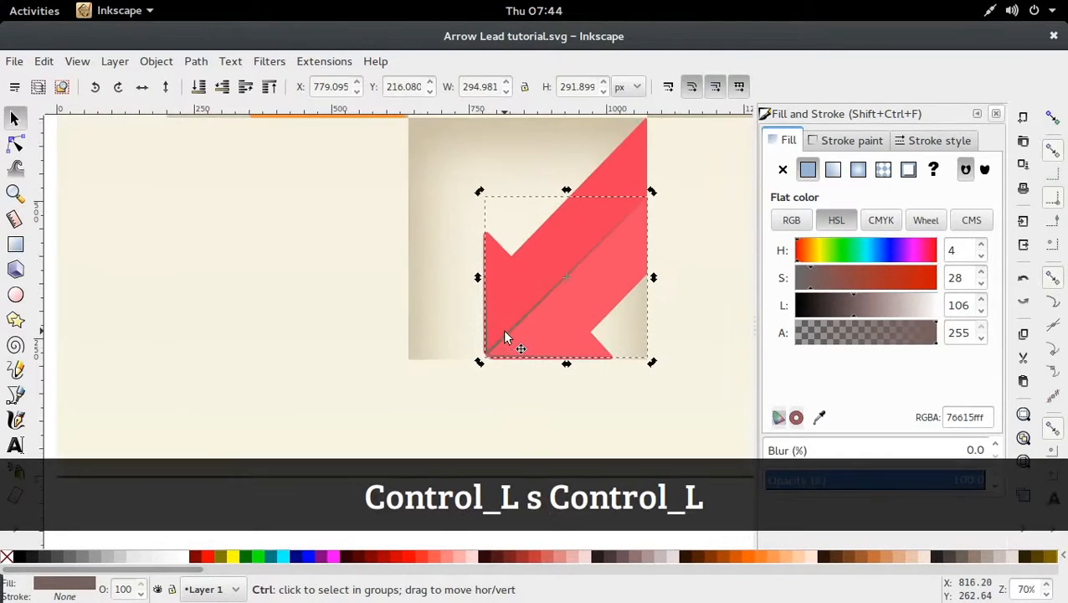
scroll(505, 337, up, 1)
drag(500, 331, 498, 336)
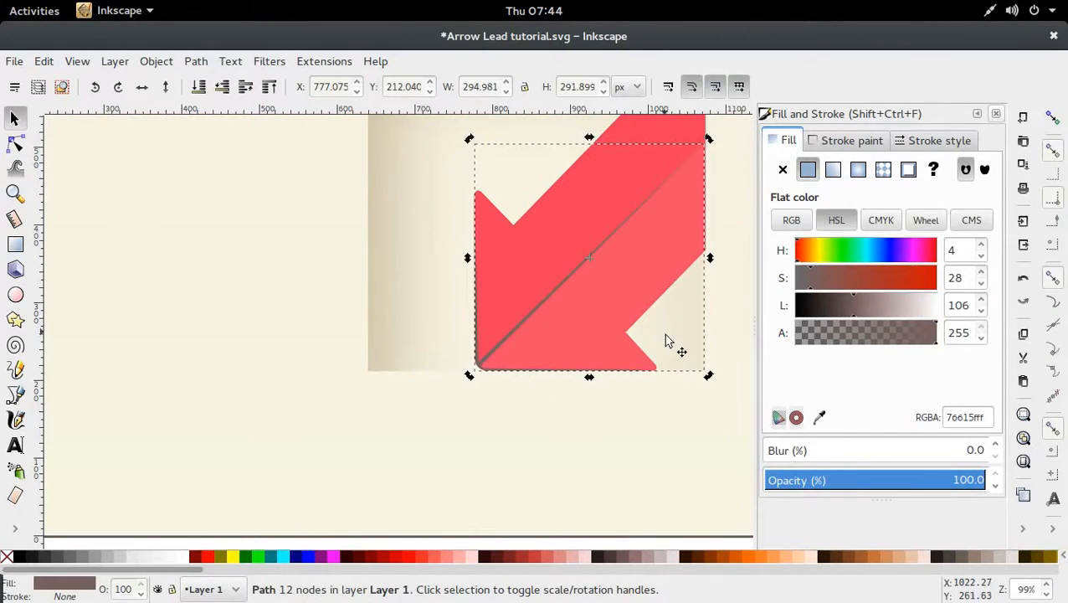
click(672, 364)
click(526, 367)
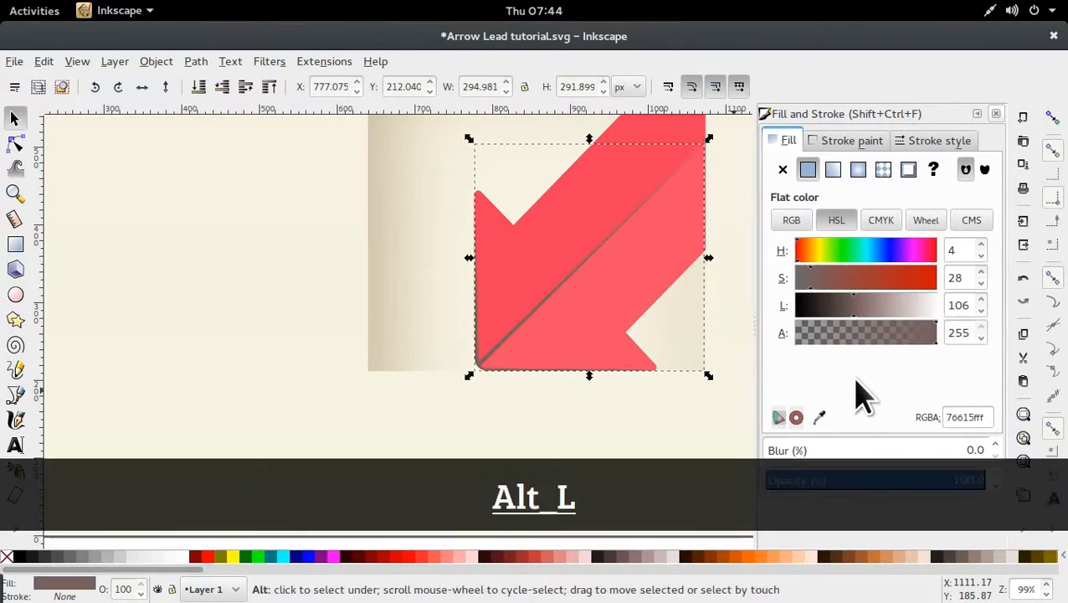
key(alt+Left)
key(alt+Down)
Step: Fill the sliver with the red of the arrow's lighter half and raise its lightness to 167
key(d)
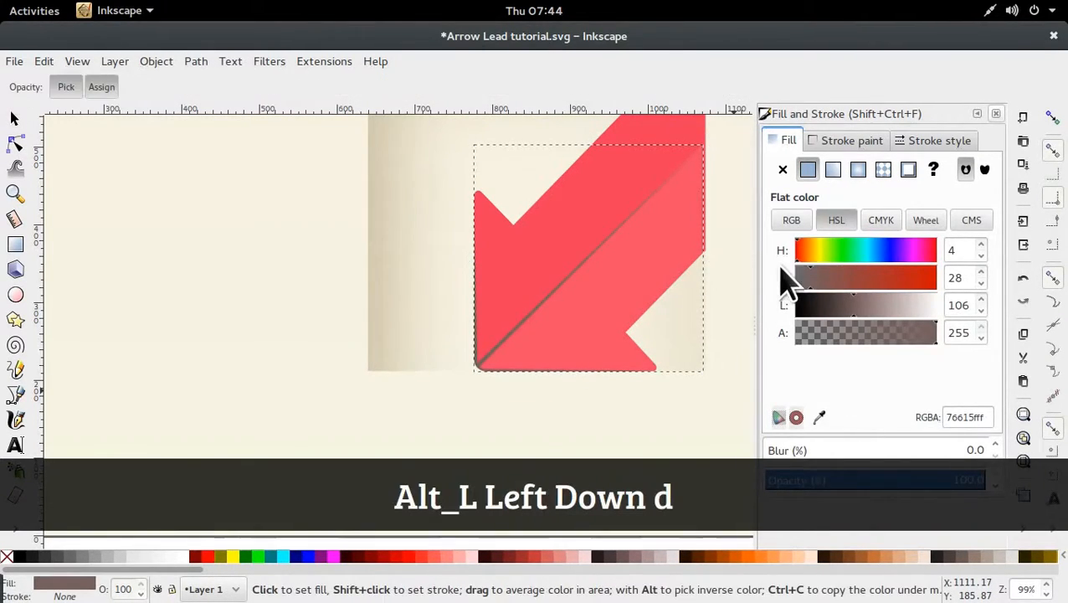
click(644, 263)
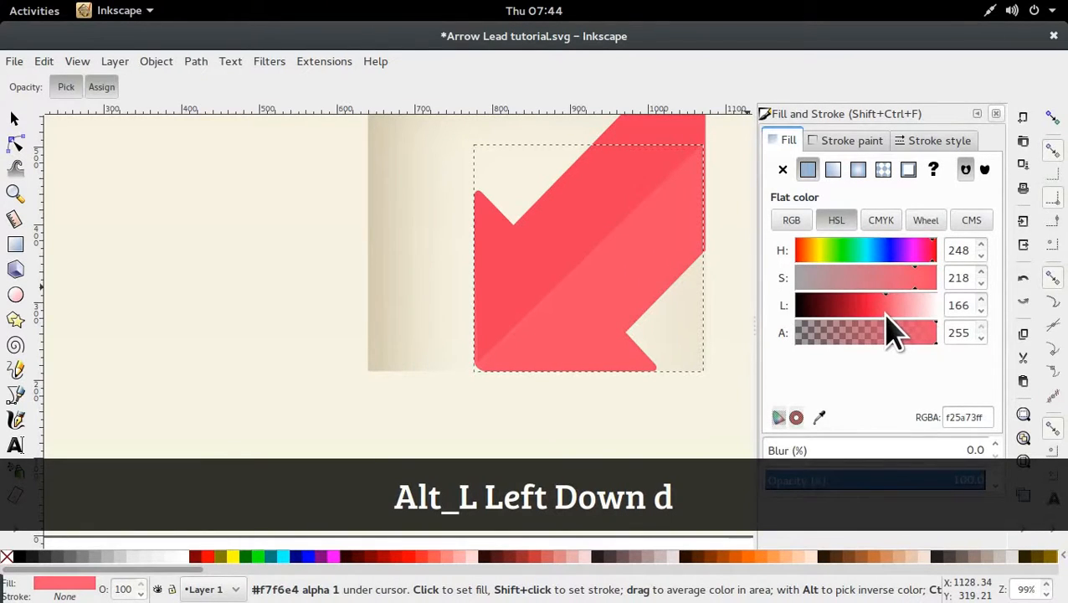
drag(886, 315, 888, 315)
key(s)
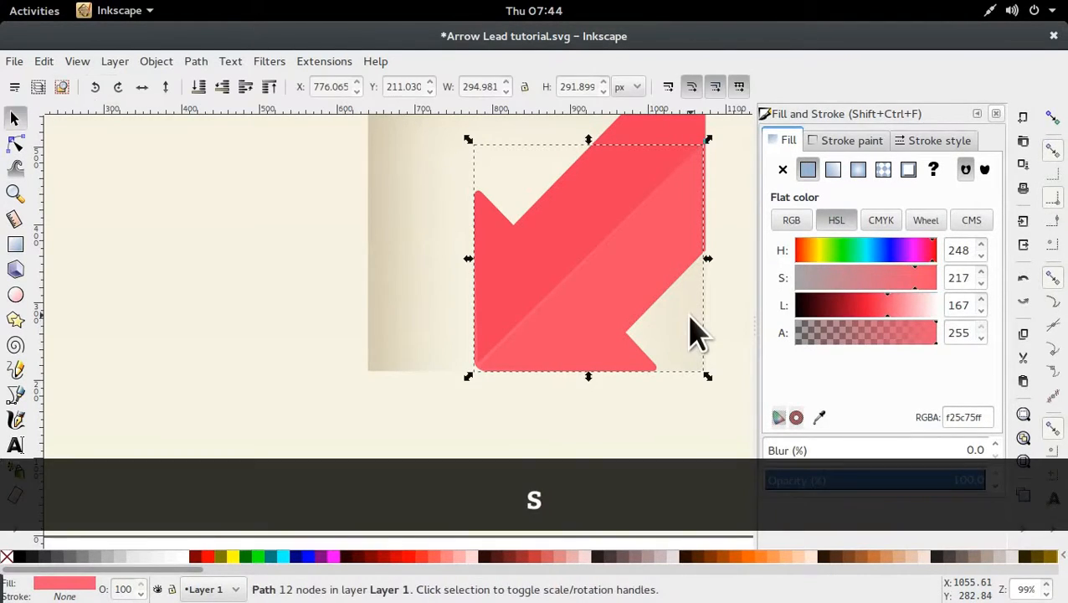
Step: Duplicate the darker half of the brown arrow and move the copy onto the orange arrow in the left square
ctrl+scroll(692, 318, down, 3)
scroll(695, 316, up, 5)
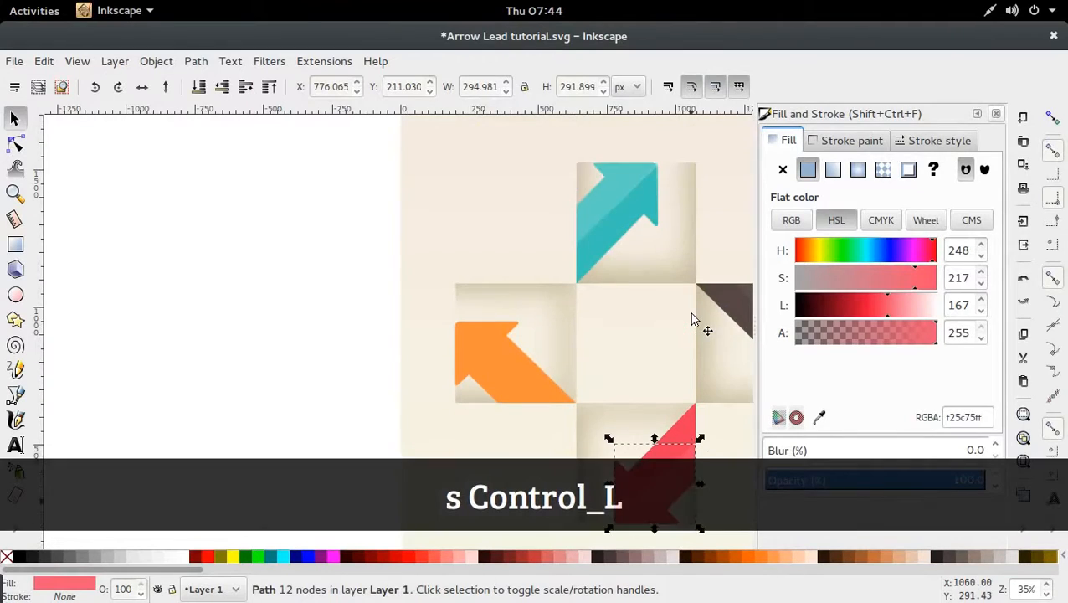
scroll(692, 318, down, 2)
click(723, 239)
shift+scroll(725, 240, down, 2)
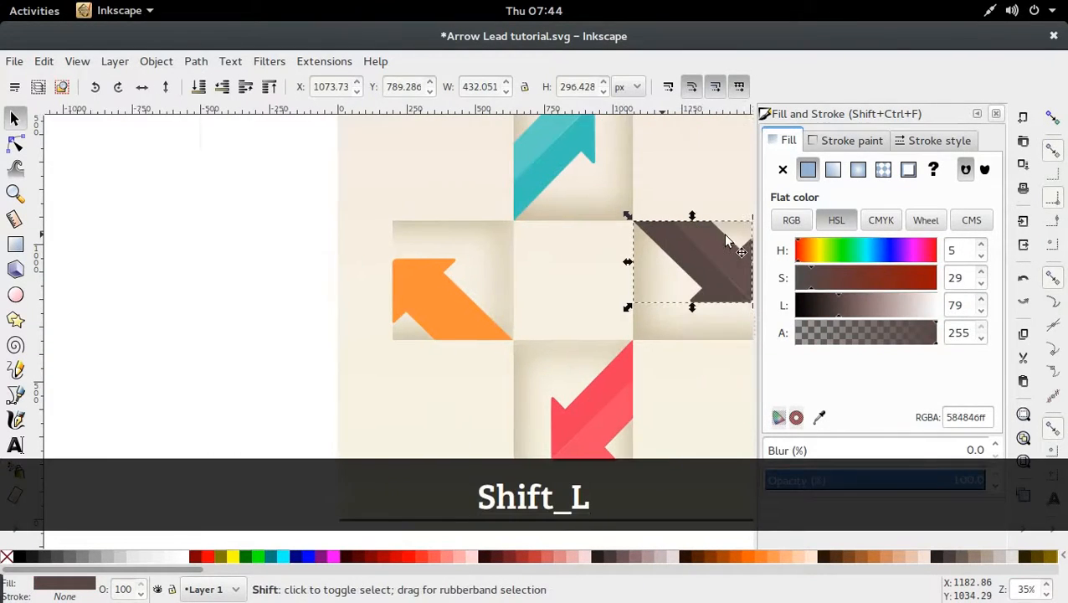
scroll(725, 240, right, 2)
key(ctrl+d)
drag(575, 259, 312, 314)
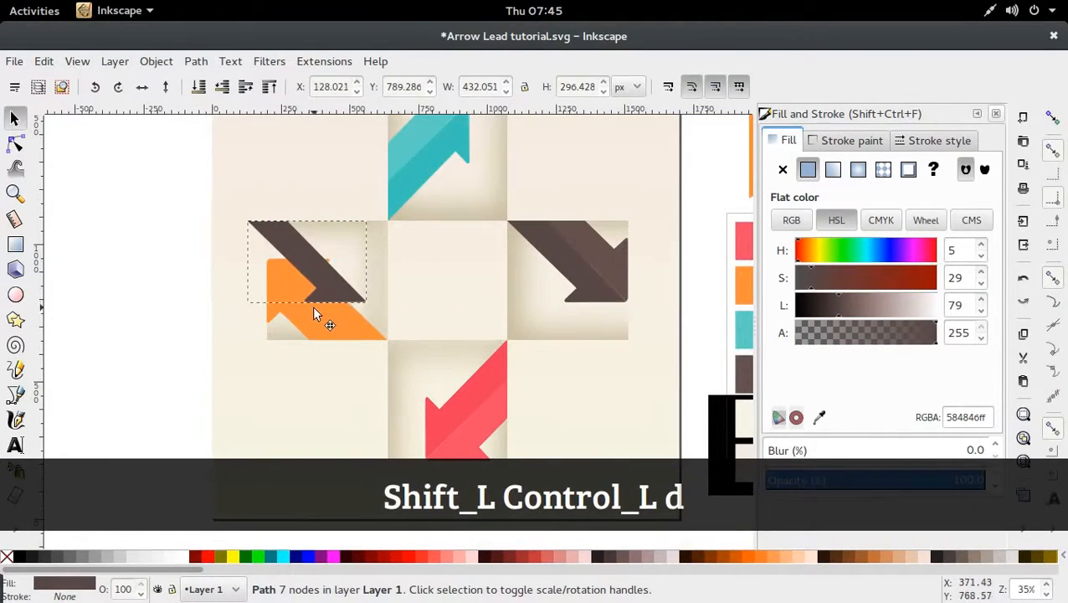
Step: Rotate the dark brown copy 180 degrees and align it with the orange arrow's upper-right half
click(283, 251)
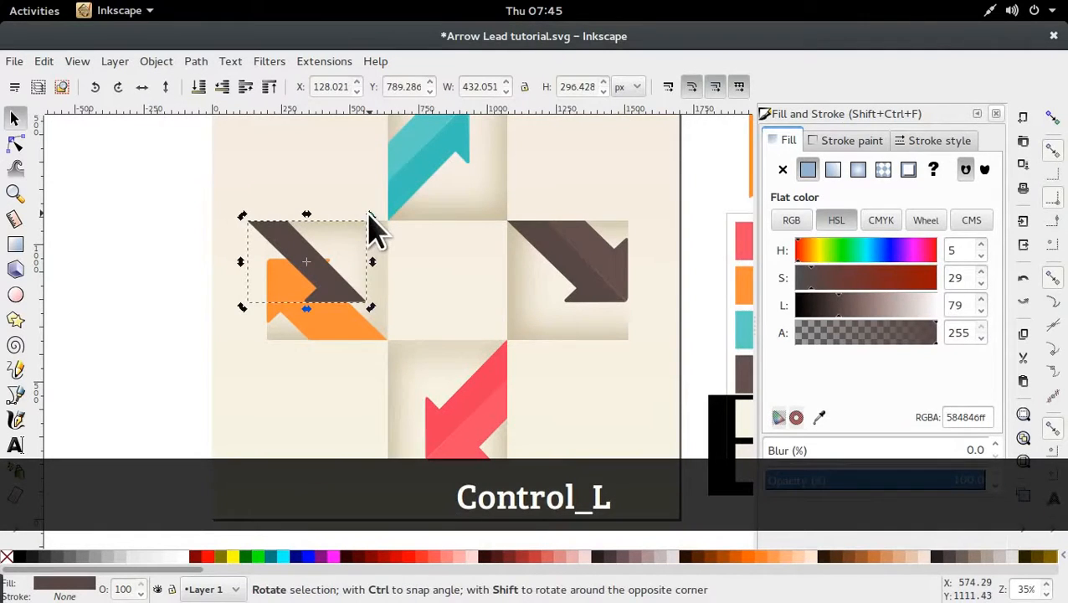
drag(371, 216, 183, 334)
drag(287, 238, 305, 283)
ctrl+click(286, 270)
scroll(281, 270, up, 3)
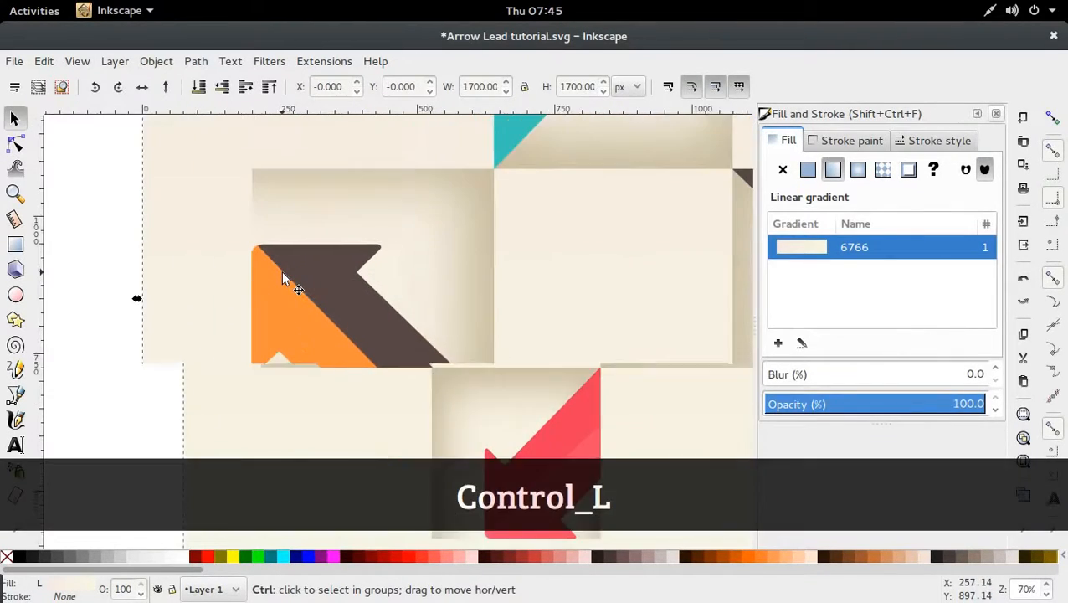
scroll(294, 266, up, 1)
ctrl+click(329, 254)
key(ctrl)
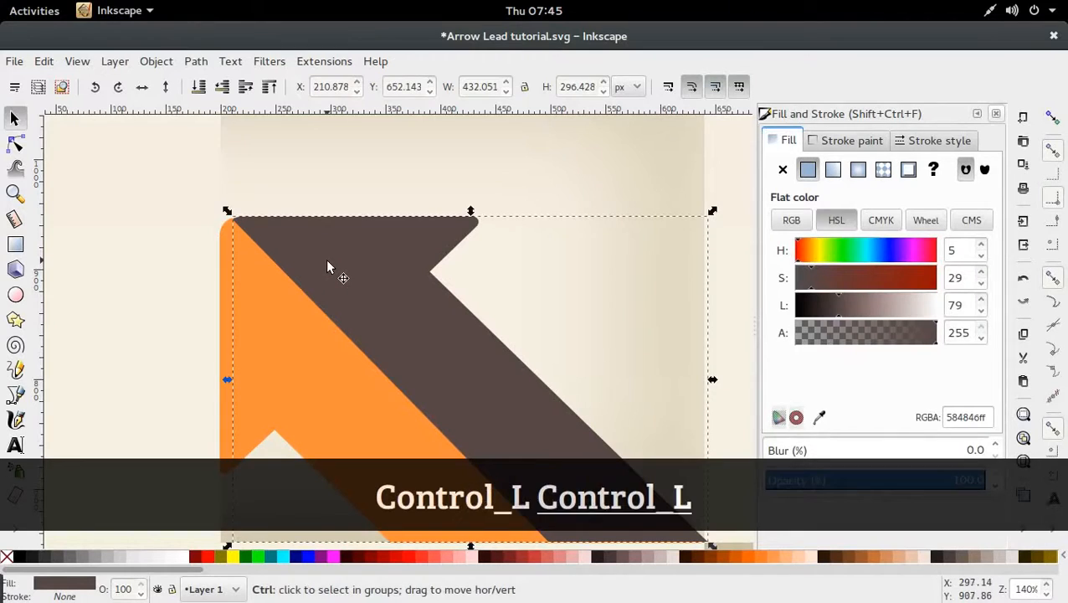
drag(326, 259, 317, 262)
key(alt)
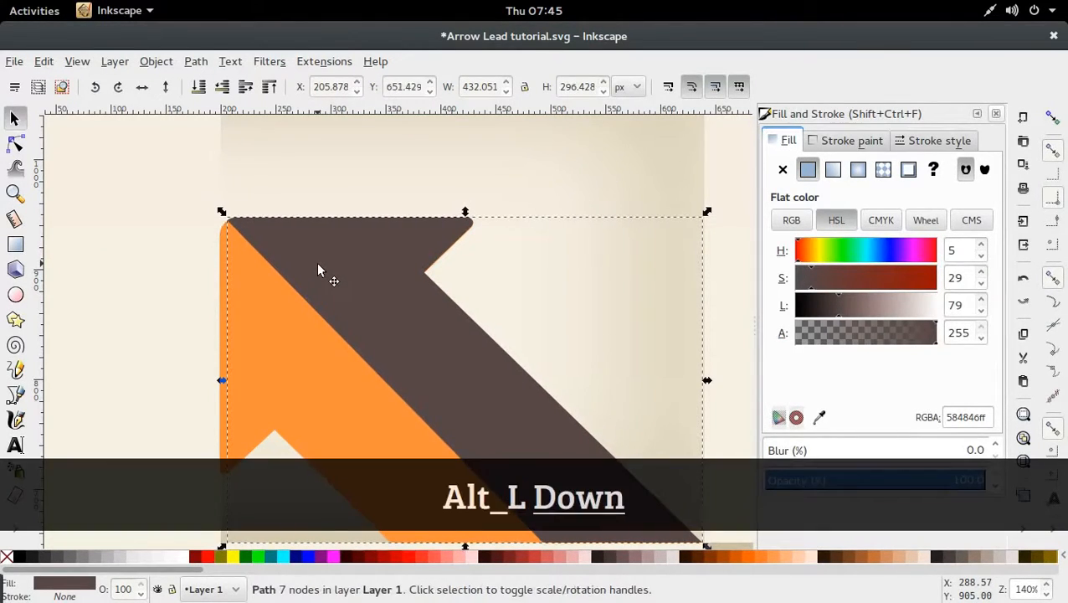
Step: Fill the rotated half with the orange arrow's color and darken it to lightness 142
key(d)
click(221, 355)
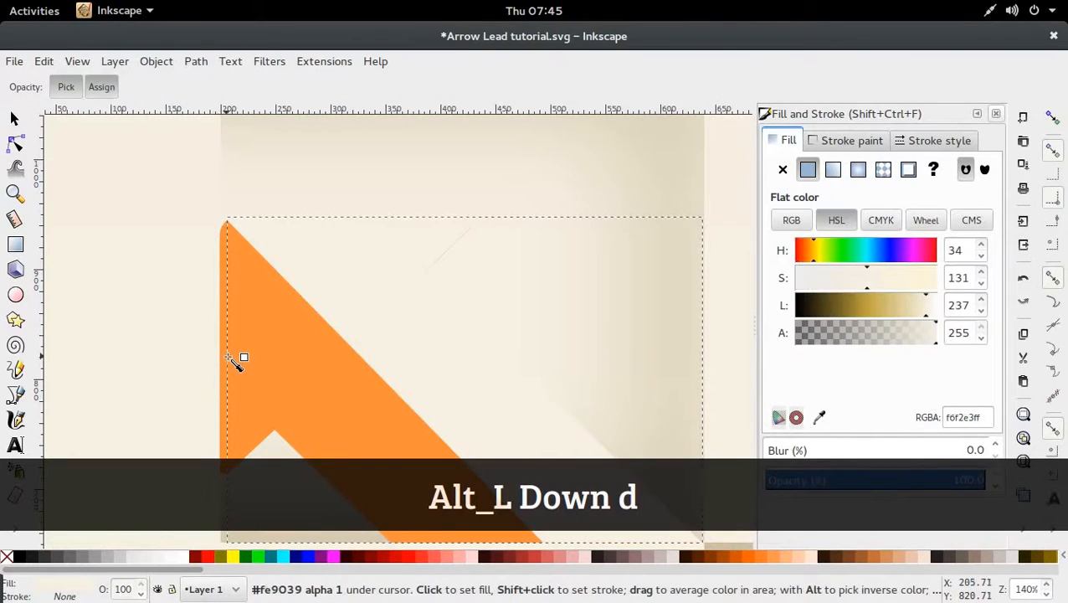
click(235, 357)
key(s)
scroll(404, 293, down, 1)
scroll(404, 293, down, 2)
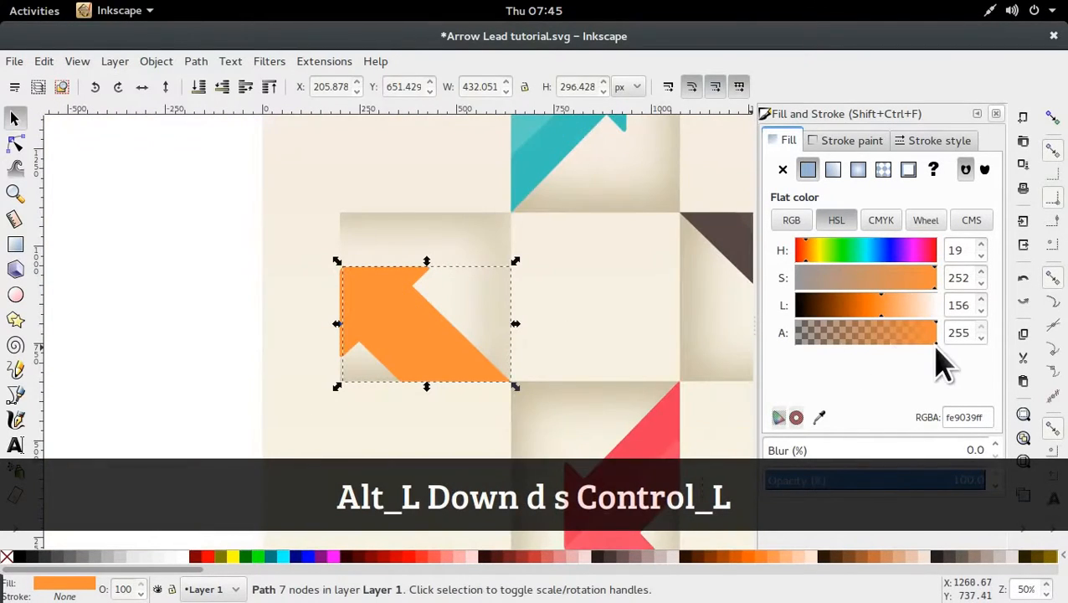
click(878, 310)
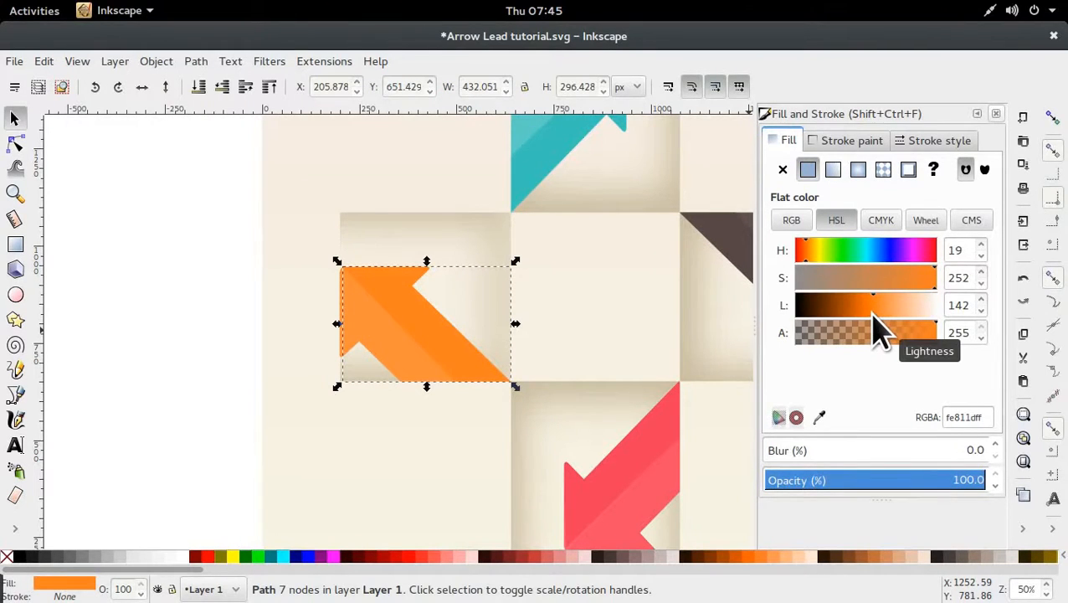
Step: Duplicate the red arrow's highlight sliver, move the copy onto the orange arrow, and rotate it 90 degrees clockwise
scroll(398, 356, down, 2)
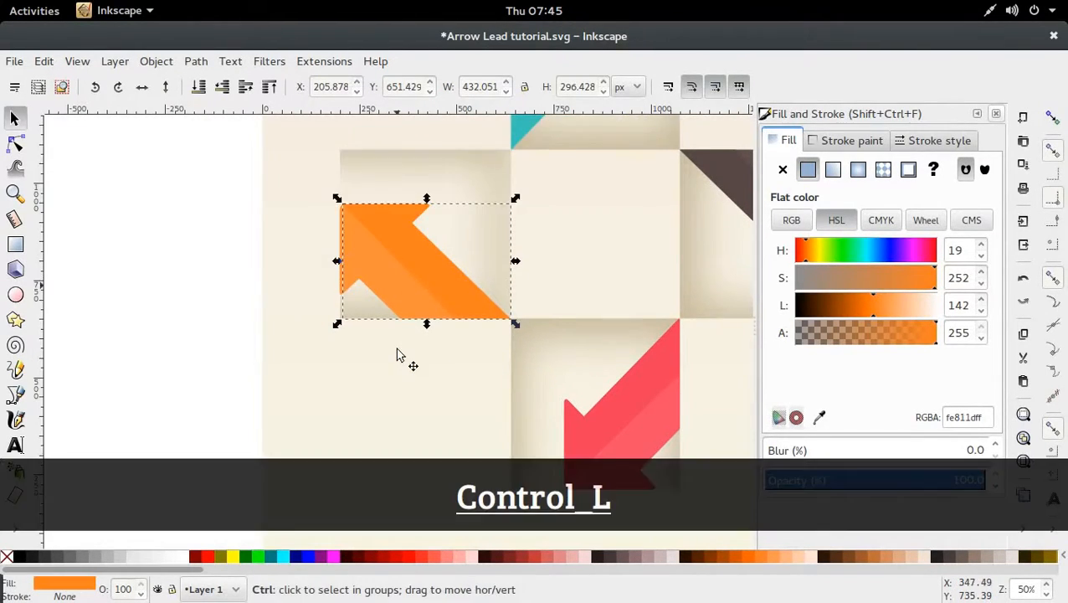
ctrl+scroll(399, 357, down, 1)
click(562, 412)
key(ctrl+d)
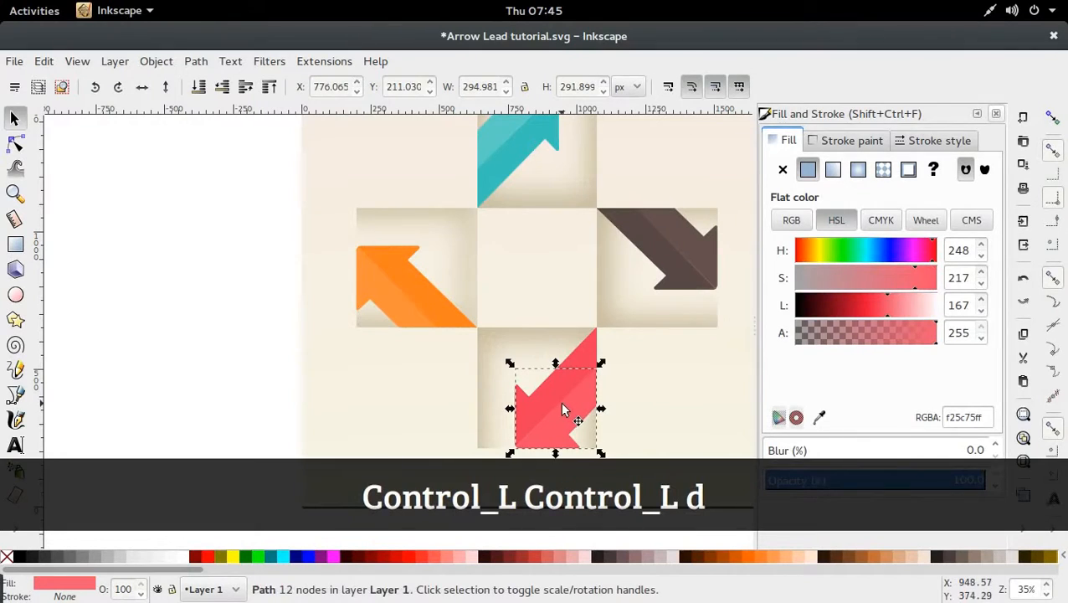
drag(560, 410, 395, 273)
click(395, 273)
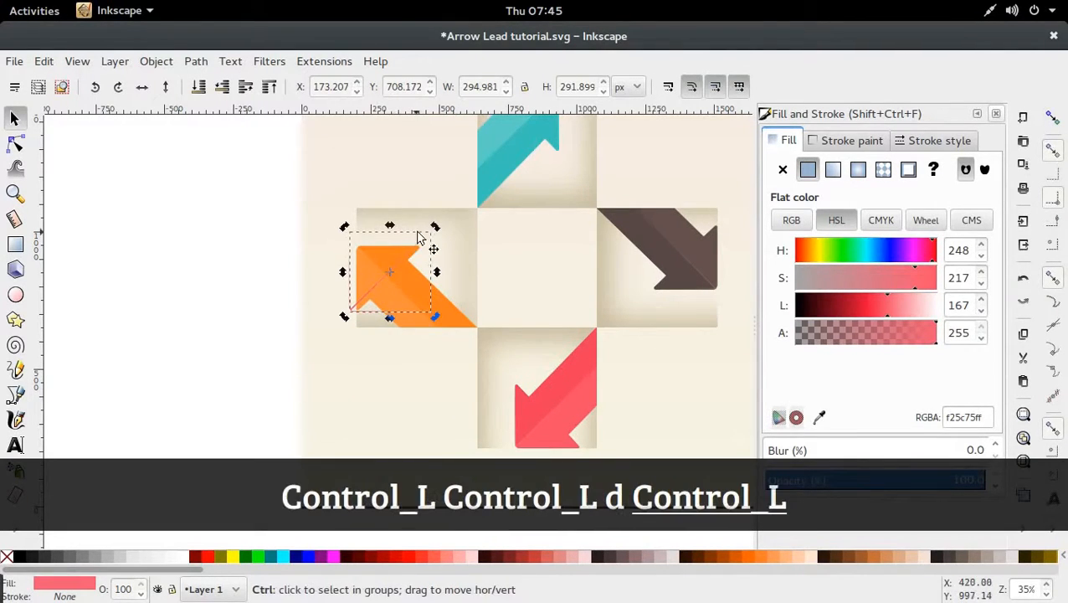
drag(433, 230, 450, 343)
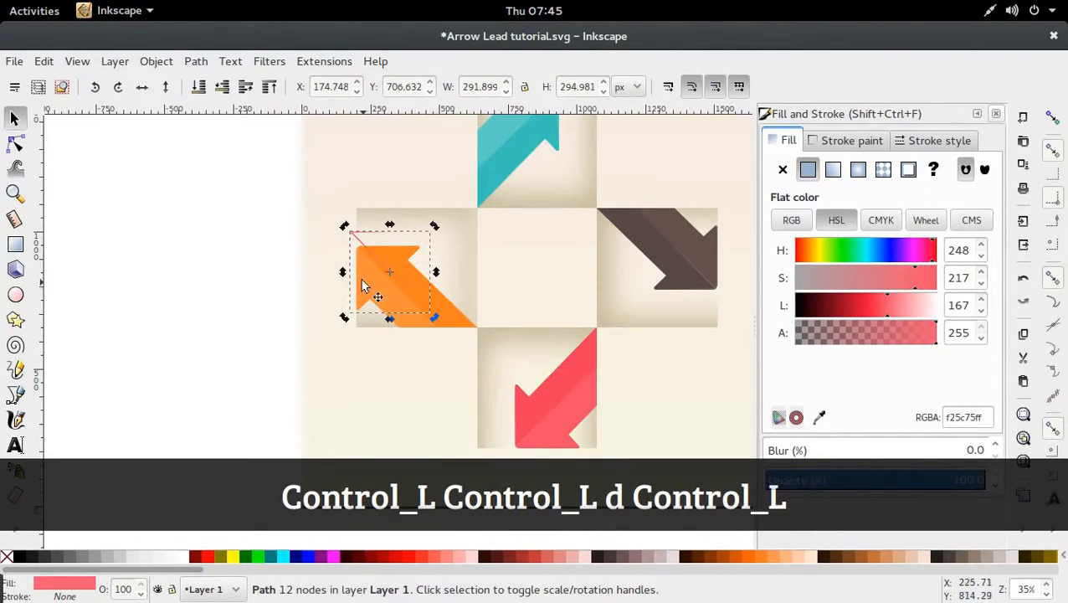
Step: Align the highlight sliver with the orange arrow's edges, fill it with the arrow's lighter orange, and set its lightness to 177
drag(375, 258, 371, 259)
key(d)
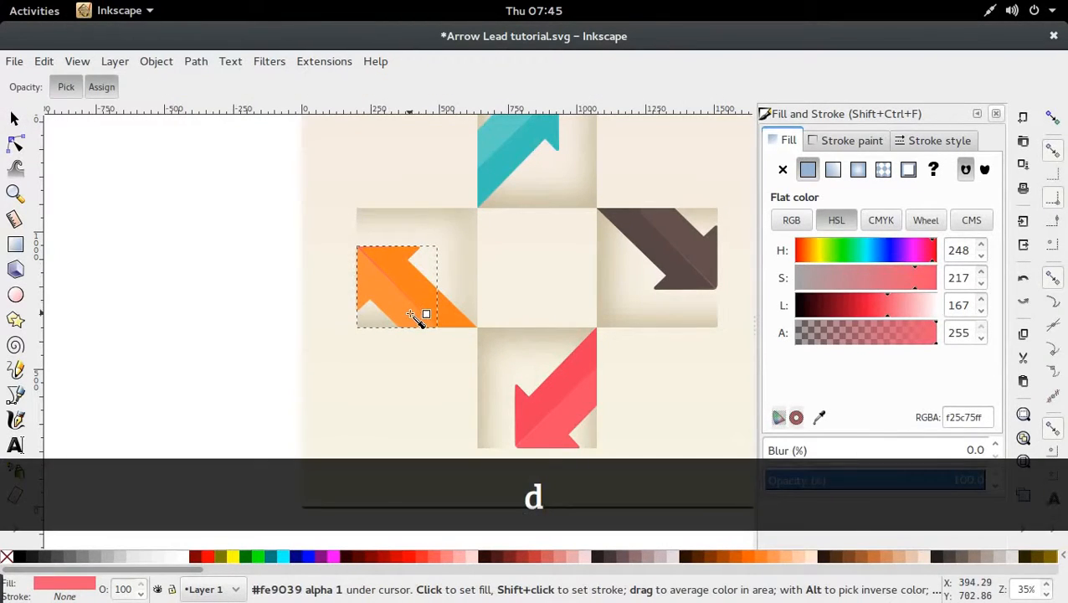
click(410, 315)
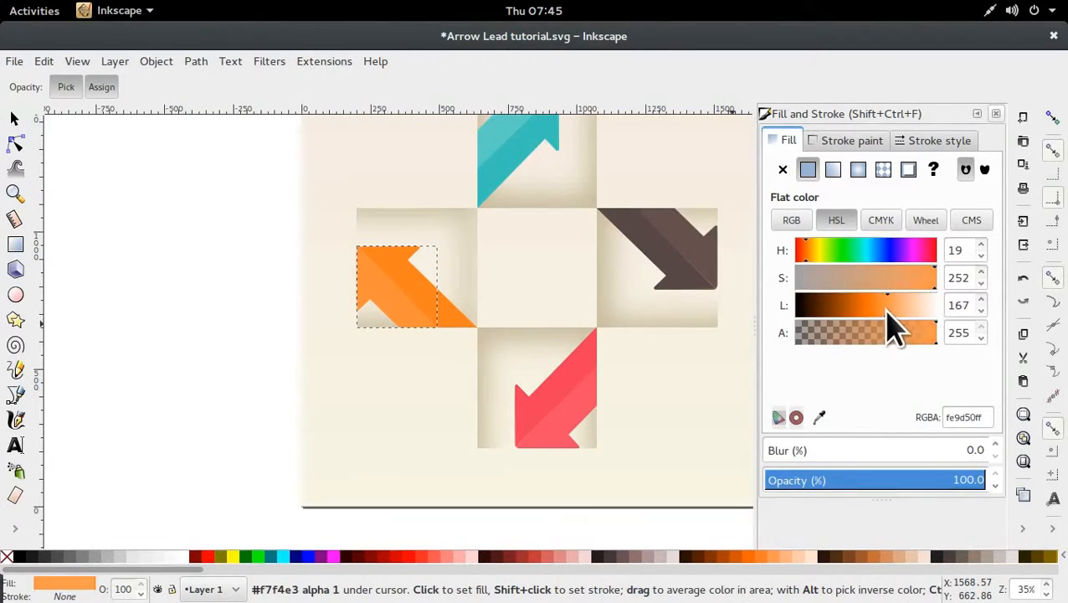
click(893, 308)
key(s)
click(219, 360)
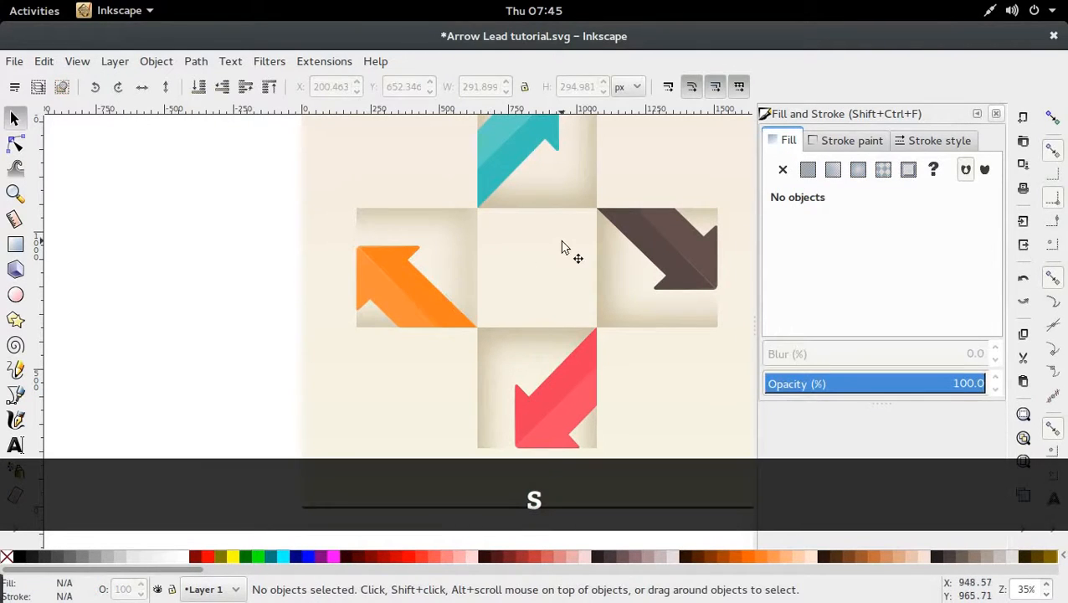
Step: Nudge the highlight sliver slightly up and outward so it fits the orange arrow's rounded tip
scroll(436, 264, up, 3)
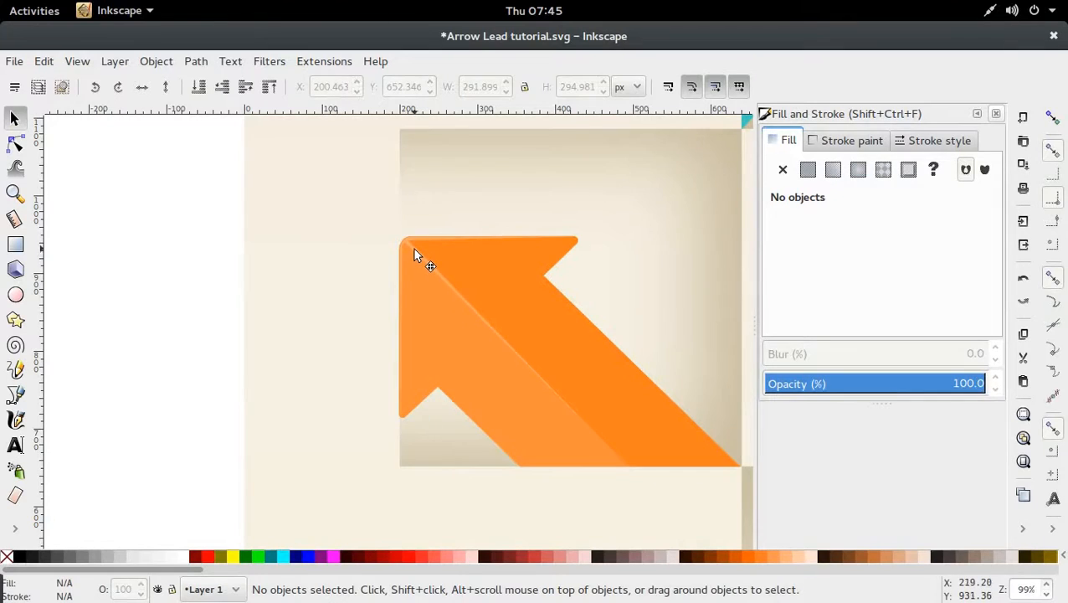
drag(414, 249, 413, 248)
click(207, 288)
click(456, 249)
key(alt)
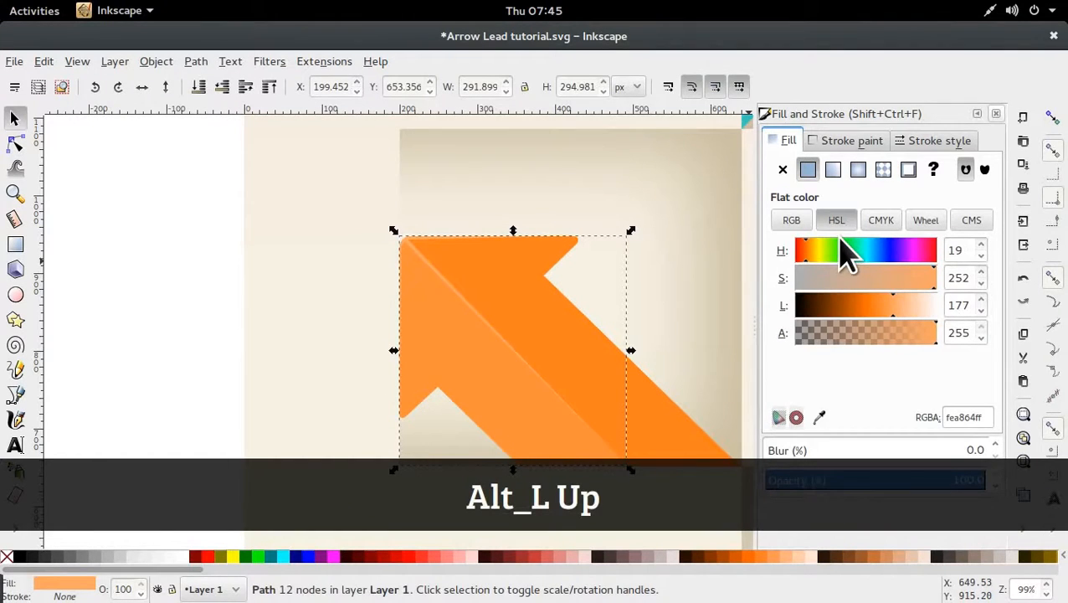
click(166, 246)
Step: Return to a view of the whole graphic and save the document
scroll(186, 251, down, 3)
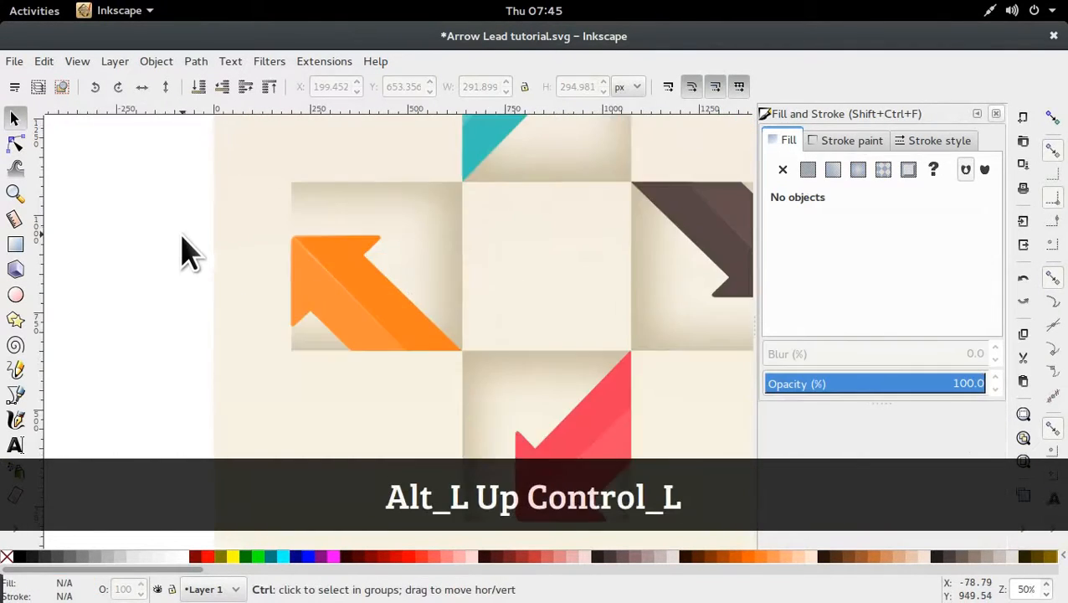
scroll(418, 238, up, 3)
scroll(418, 238, down, 2)
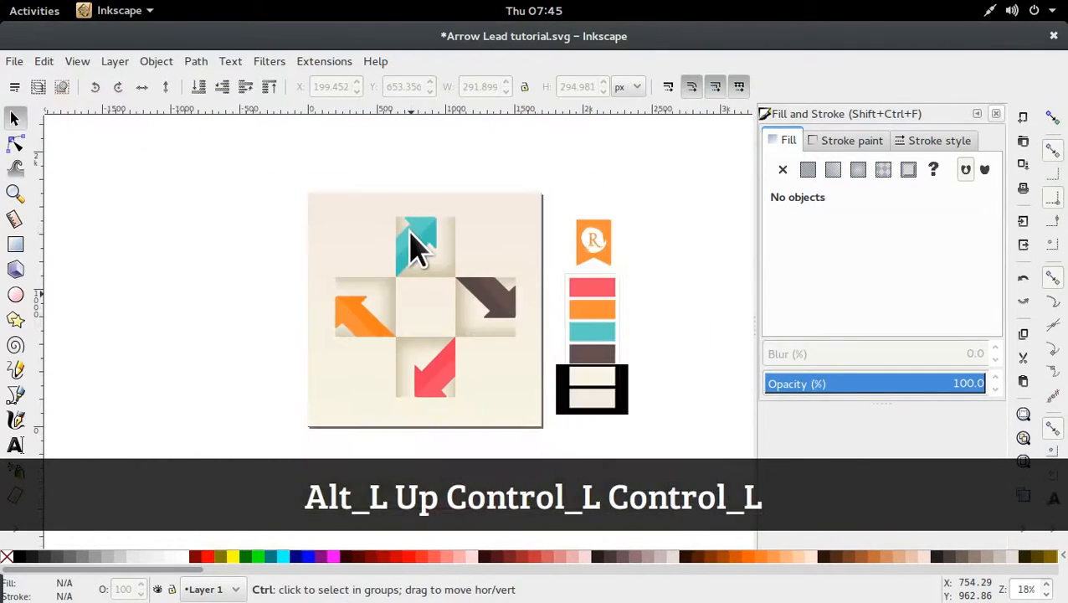
key(ctrl+s)
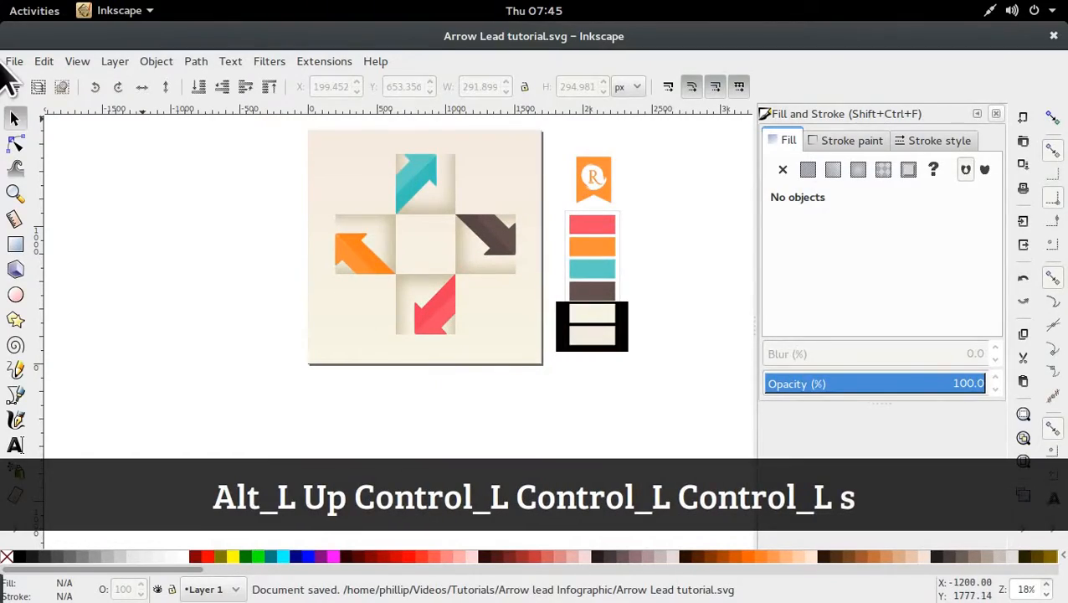
Step: Switch to the Arrow Lead Display and thumbnail.svg window to examine the finished reference design, and return to Arrow Lead tutorial.svg
mouse_move(3, 17)
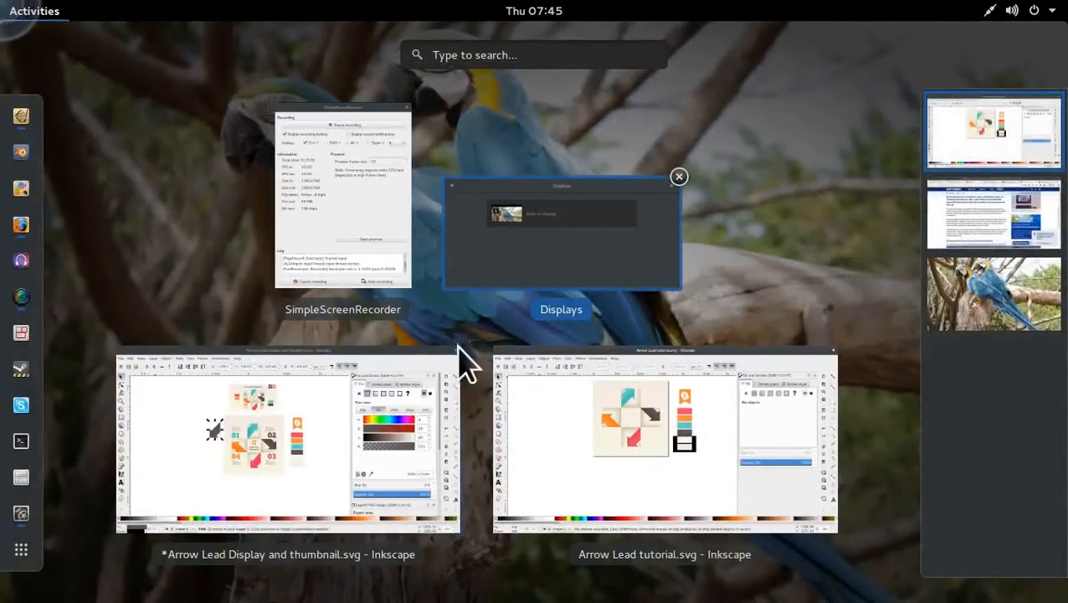
click(461, 346)
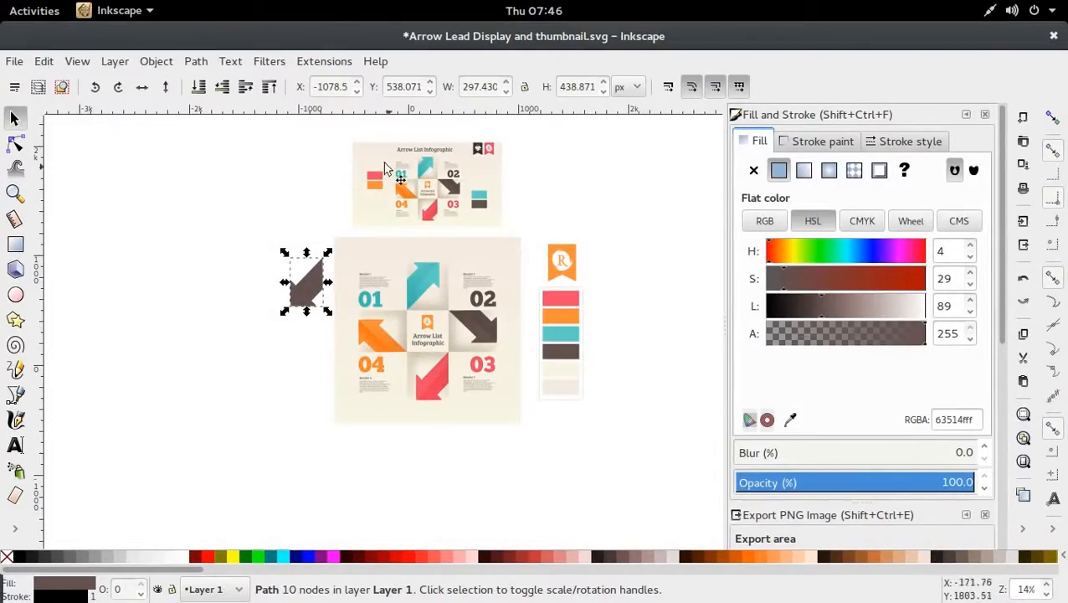
mouse_move(2, 2)
click(556, 394)
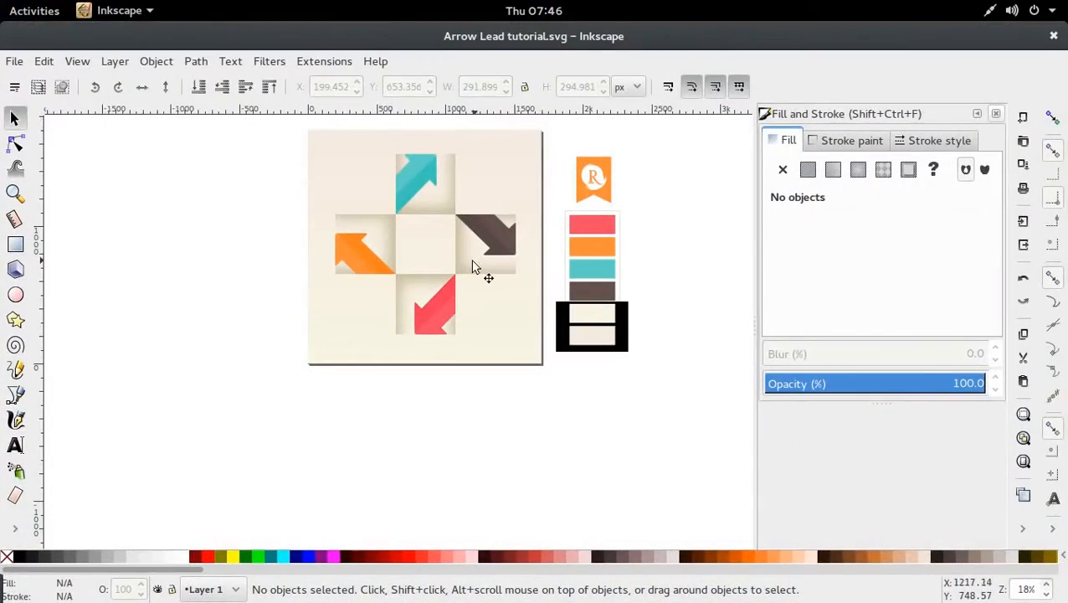
Step: Select the inner-shadow shapes of all four squares and set their blur to 12.1% and opacity to 86.8%
click(470, 266)
click(470, 266)
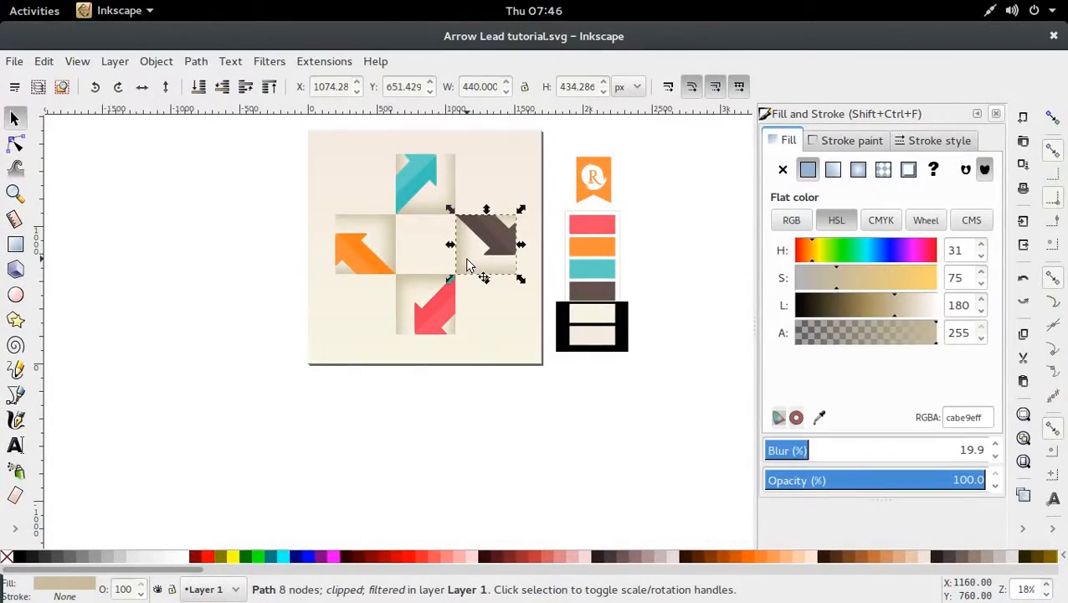
shift+click(428, 209)
shift+click(391, 241)
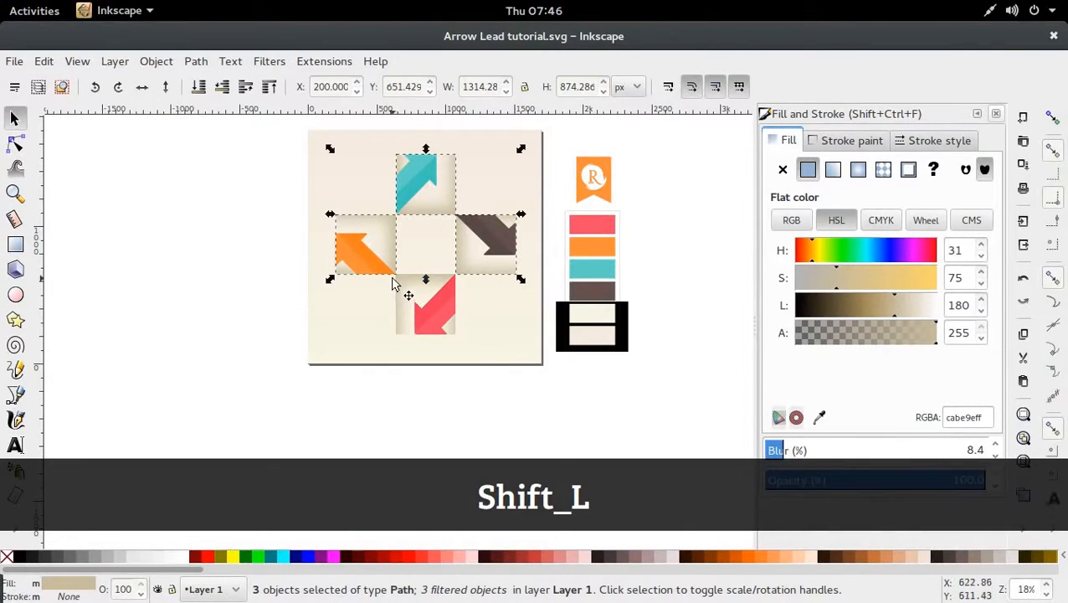
shift+click(410, 291)
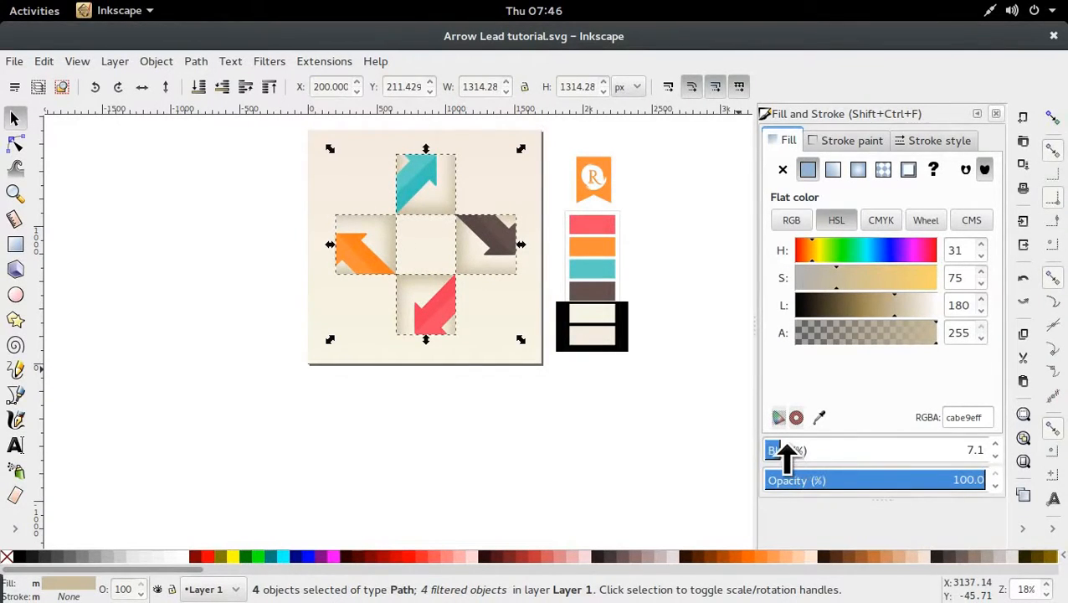
click(787, 452)
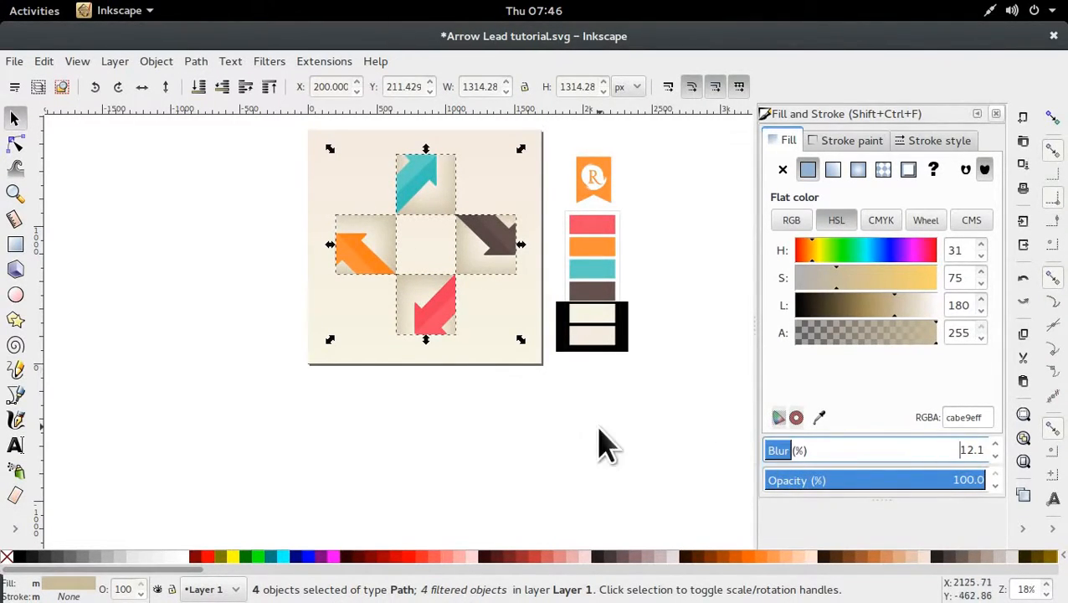
click(964, 483)
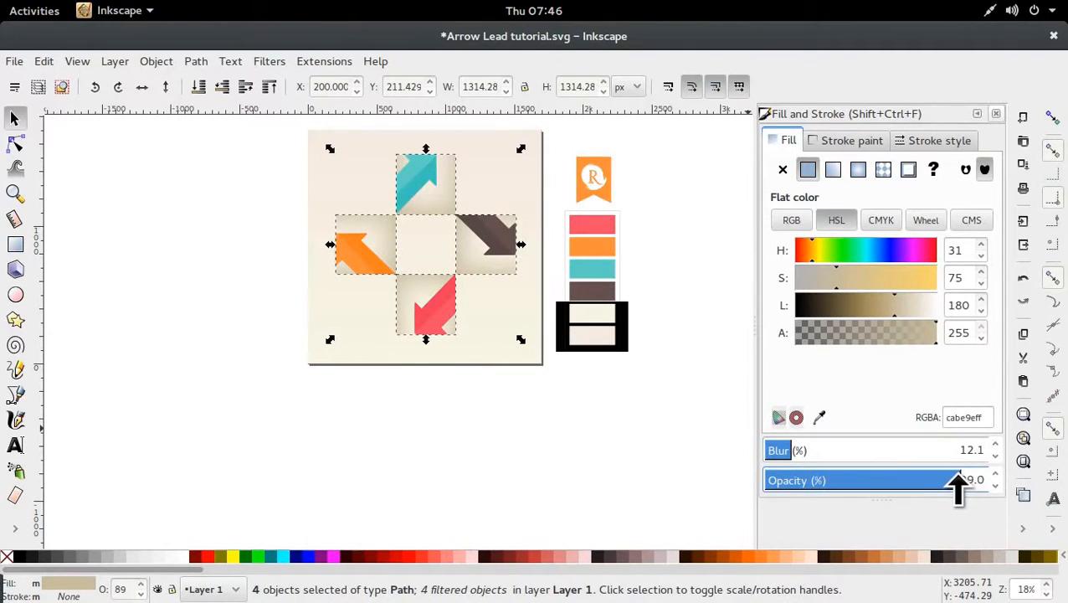
drag(956, 475, 953, 474)
key(s)
click(647, 424)
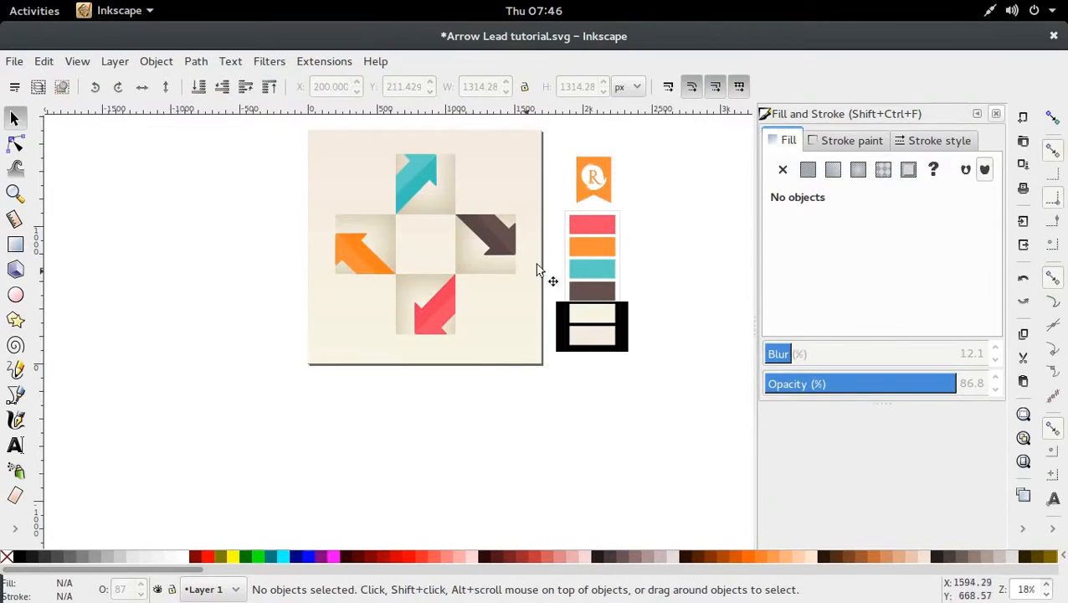
Step: Duplicate the orange ribbon logo and place the copy, scaled to about 128 by 170 px, in the upper middle of the center square
scroll(494, 264, up, 2)
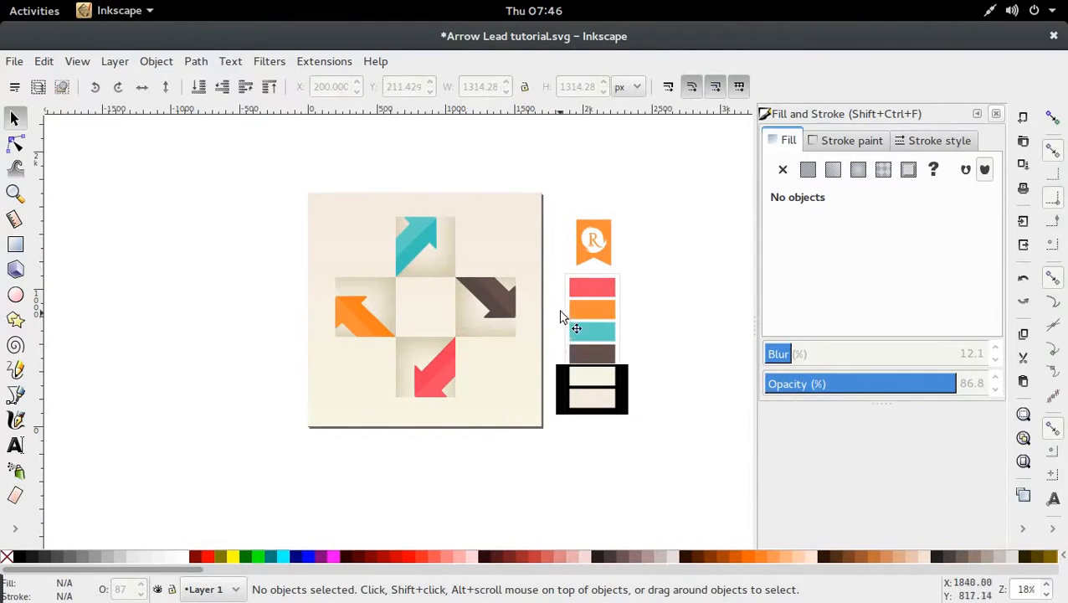
click(600, 262)
key(ctrl+d)
drag(599, 261, 411, 294)
ctrl+scroll(444, 305, up, 1)
ctrl+scroll(406, 369, down, 1)
ctrl+scroll(314, 365, down, 1)
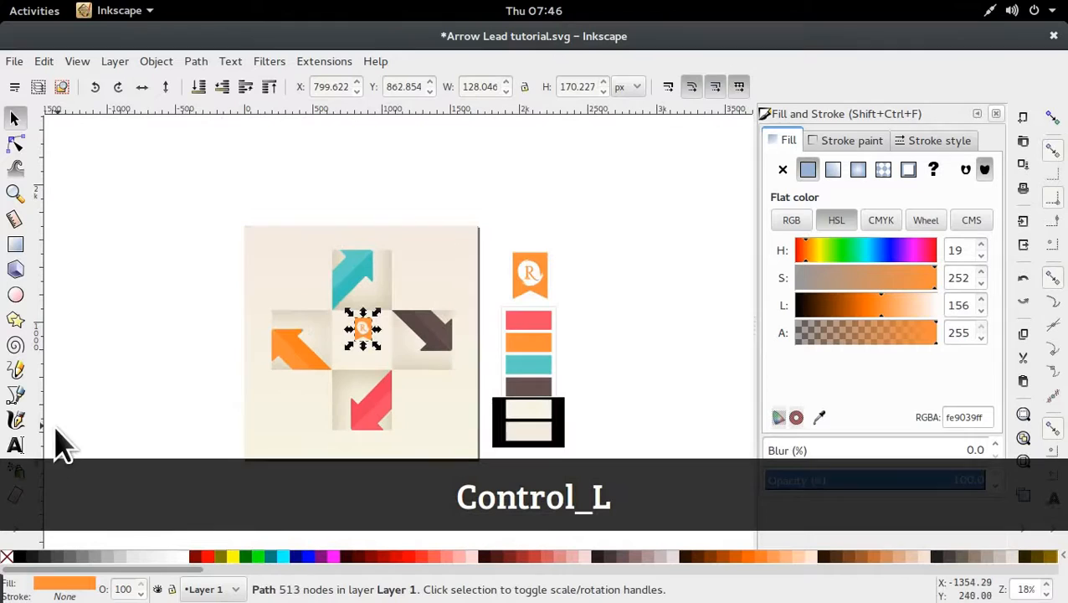
Step: Create a flowed text frame over the top of the page, enter "Arrow", and enlarge the frame
click(15, 446)
drag(280, 239, 368, 283)
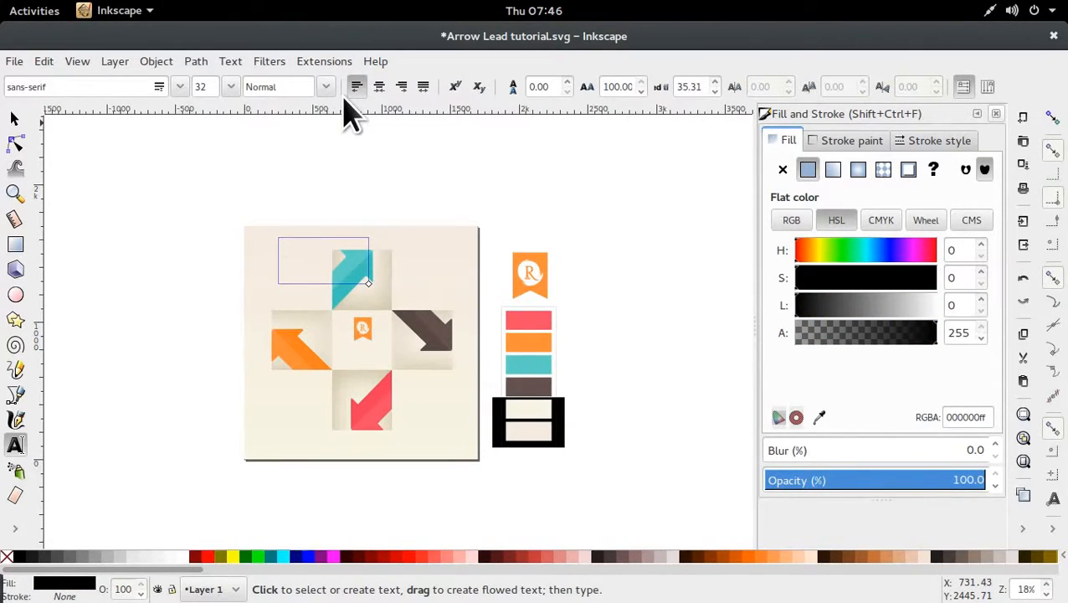
text(Arrow)
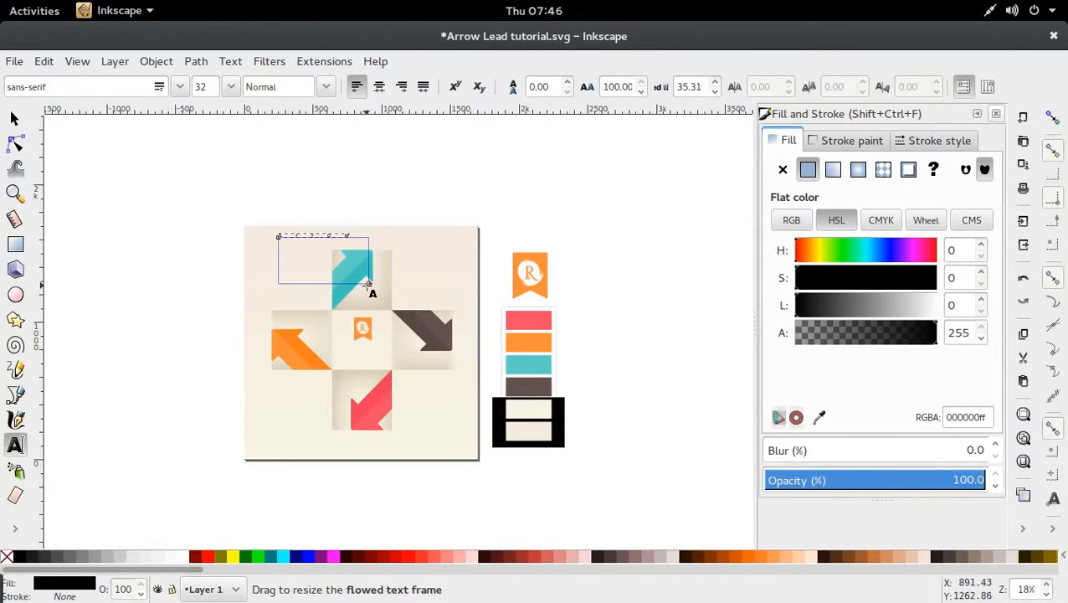
drag(368, 283, 501, 318)
Step: Set the letter spacing and word spacing of the "Arrow" text to 0
key(ctrl+a)
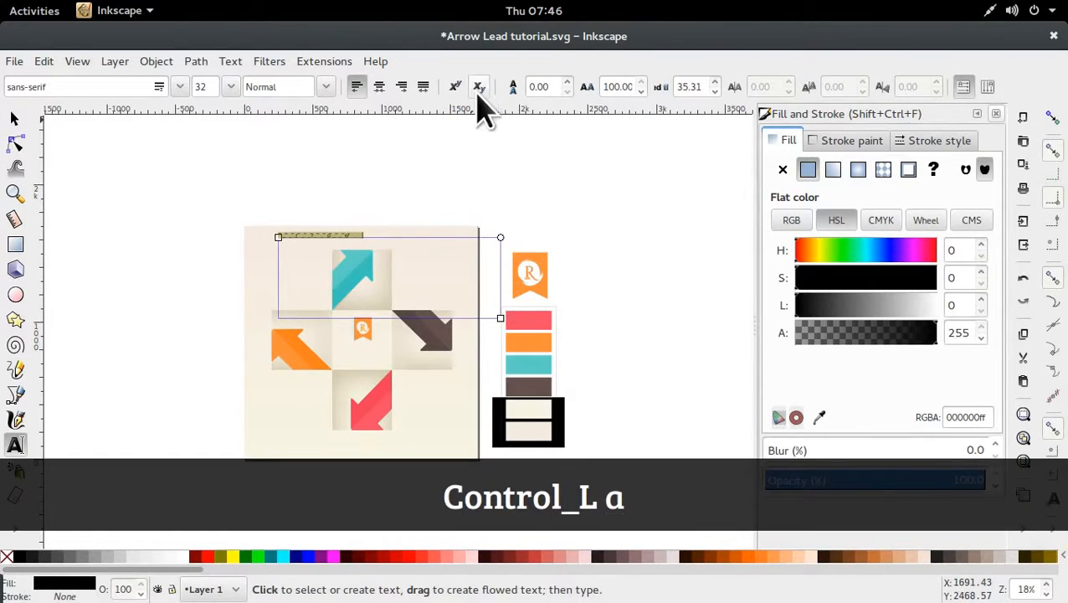
double_click(611, 86)
text(0)
key(Return)
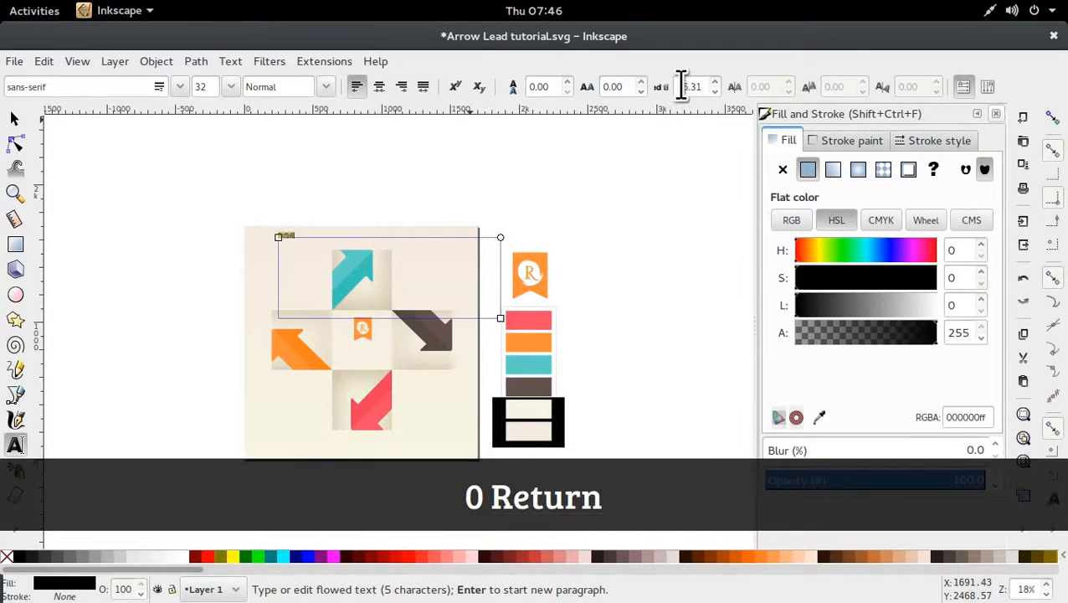
key(BackSpace)
key(BackSpace)
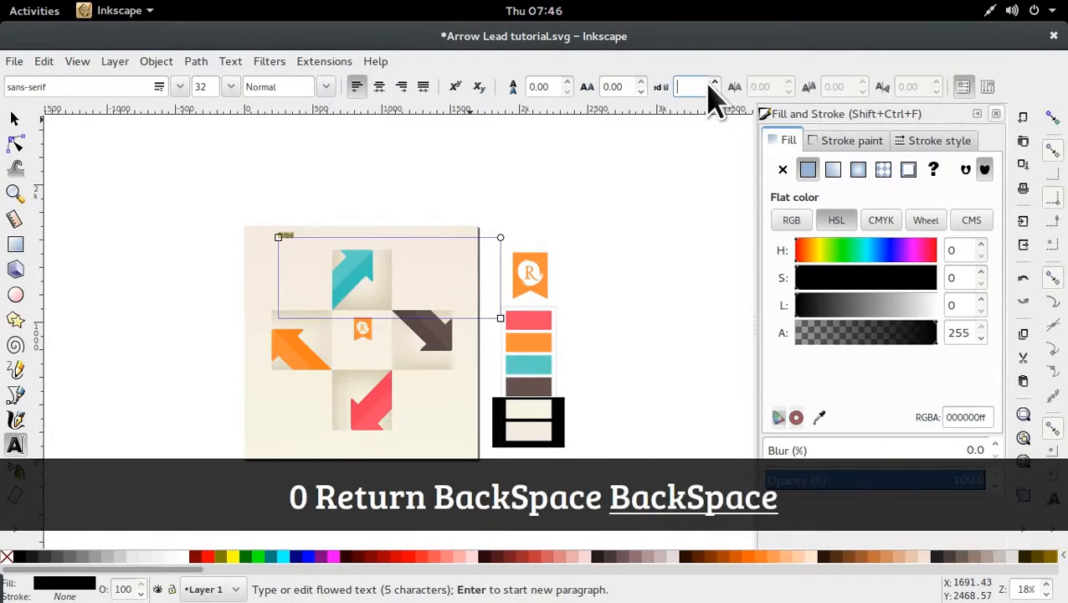
text(-)
key(Return)
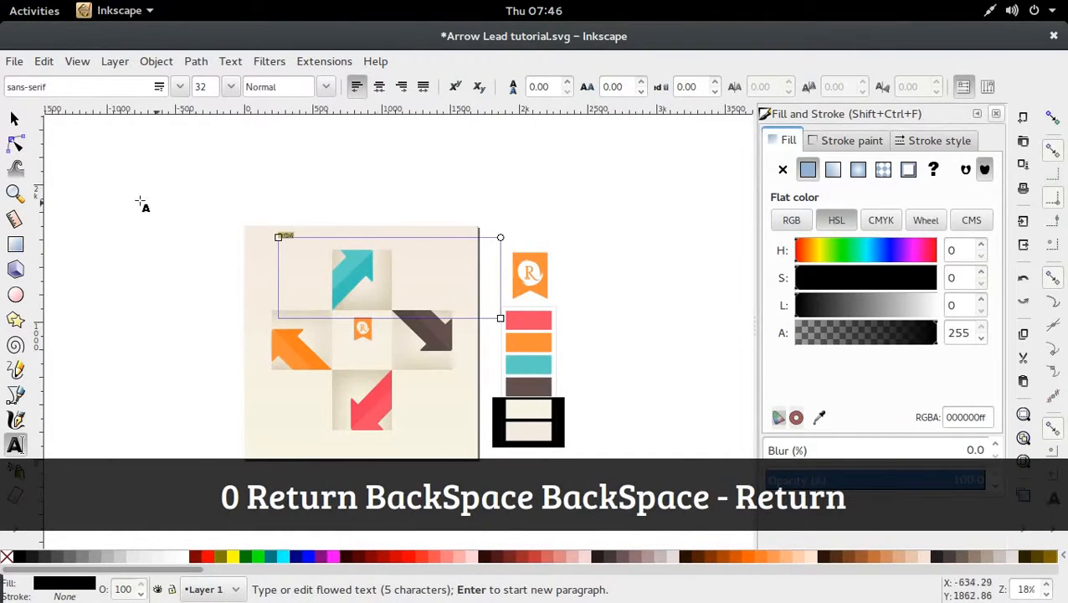
Step: Change the font of the "Arrow" text to Bree Serif
triple_click(60, 87)
text(bre)
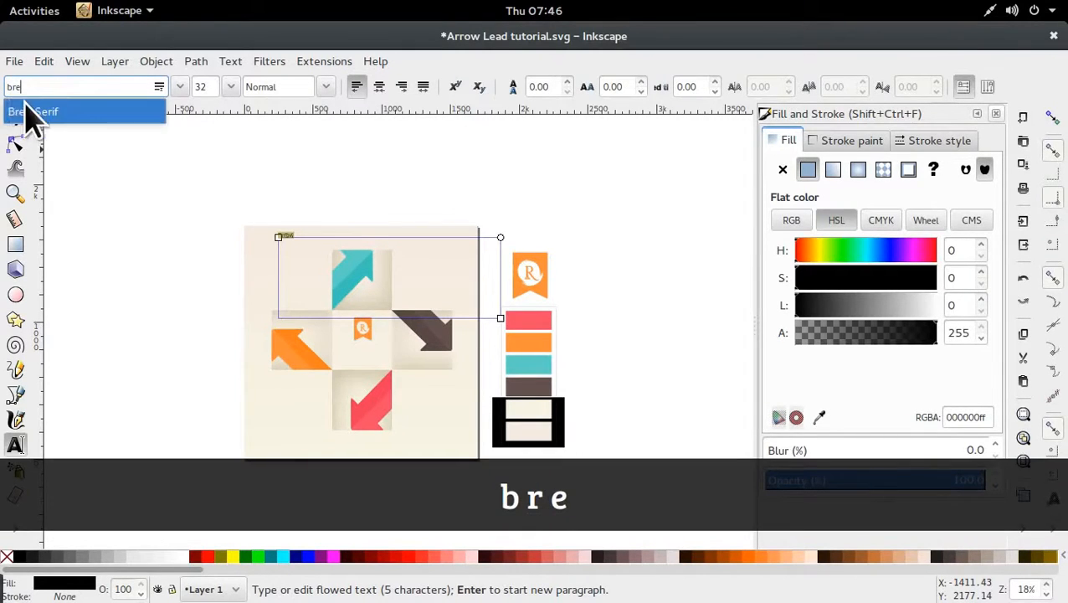
click(26, 111)
click(14, 118)
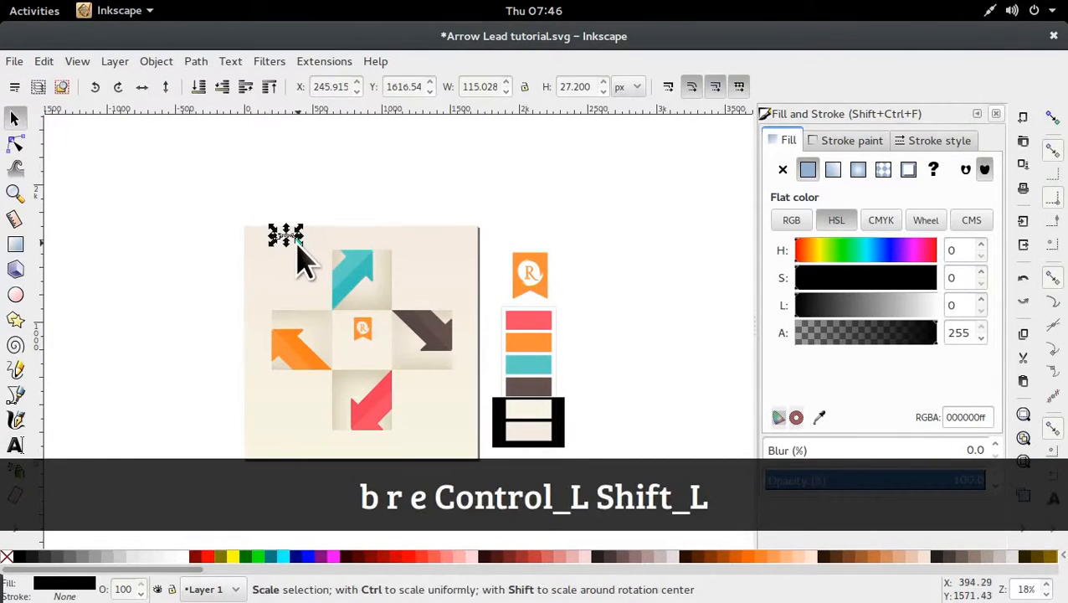
Step: Enlarge the text, place it under the ribbon logo in the center square, and extend it to "Arrow-List"
drag(297, 243, 366, 344)
scroll(372, 356, up, 2)
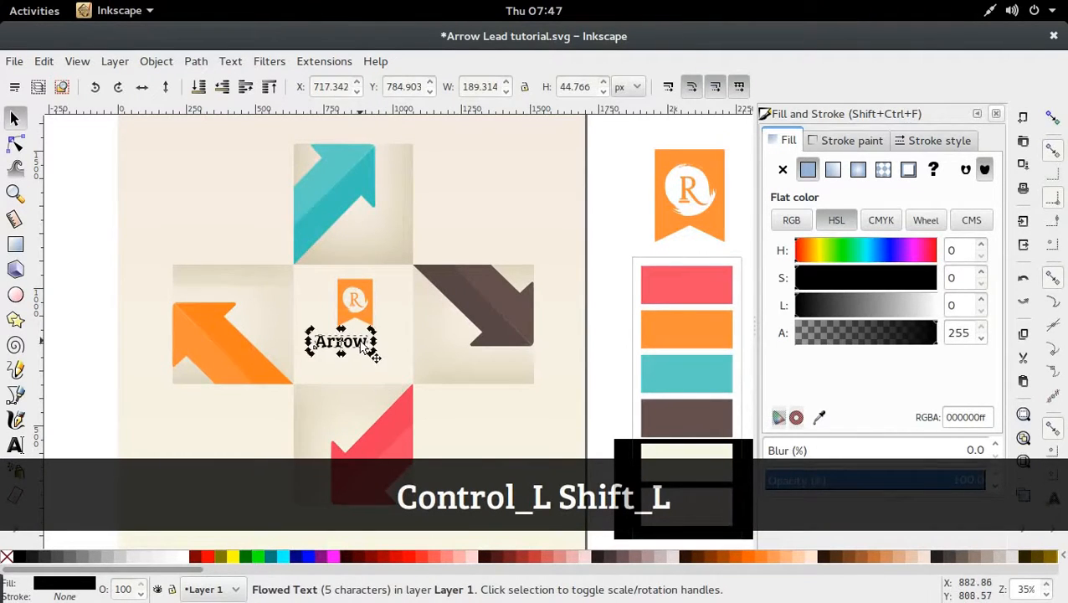
double_click(365, 344)
text(-List)
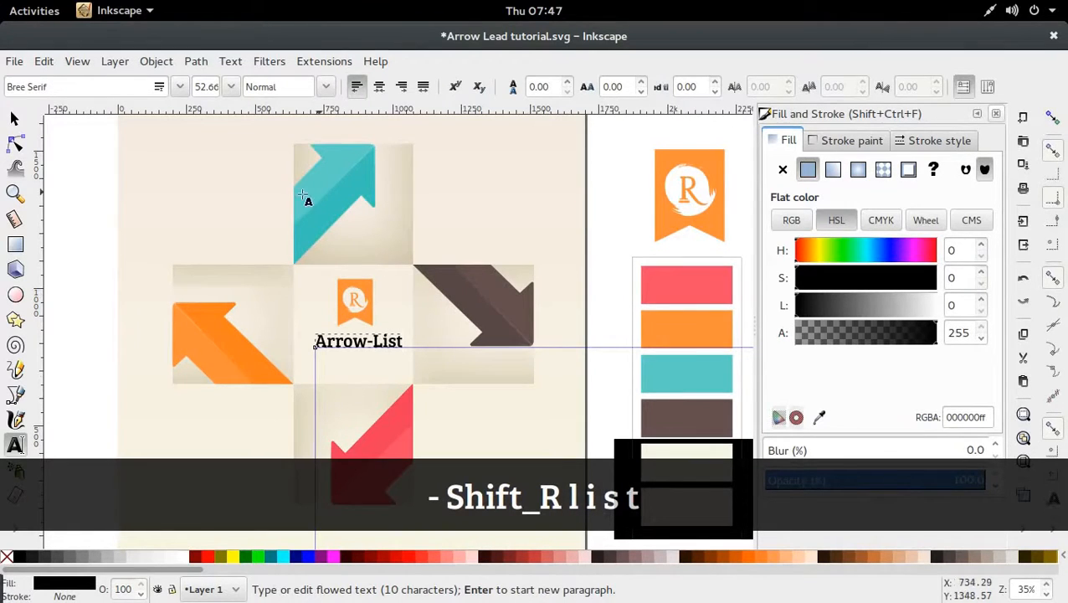
click(14, 122)
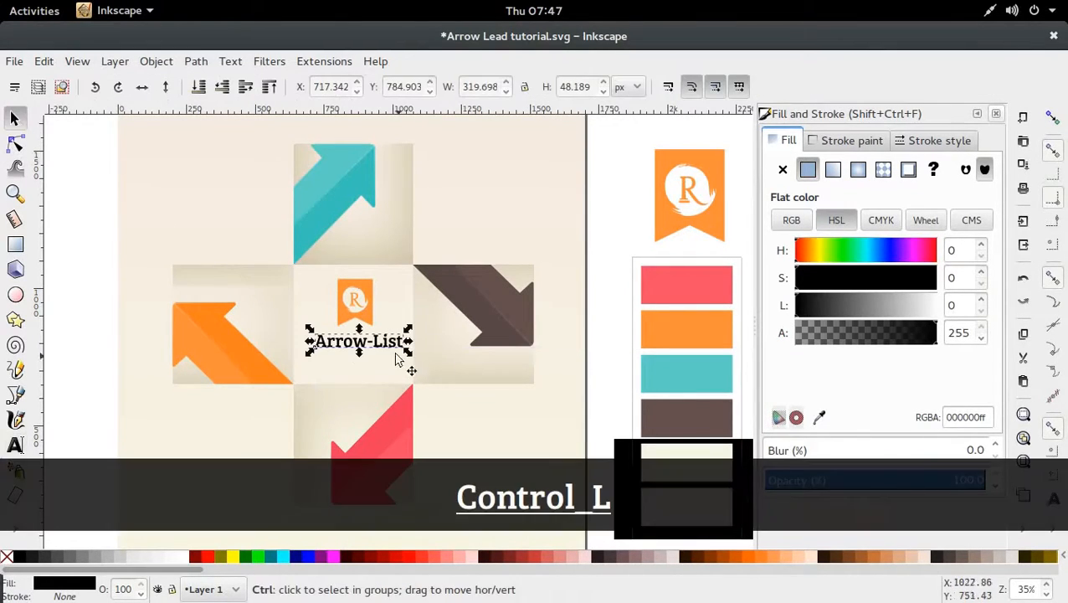
Step: Duplicate the "Arrow-List" text directly below itself and change the copy's wording to "Infographic"
key(ctrl+d)
drag(379, 347, 382, 369)
double_click(382, 362)
key(ctrl+a)
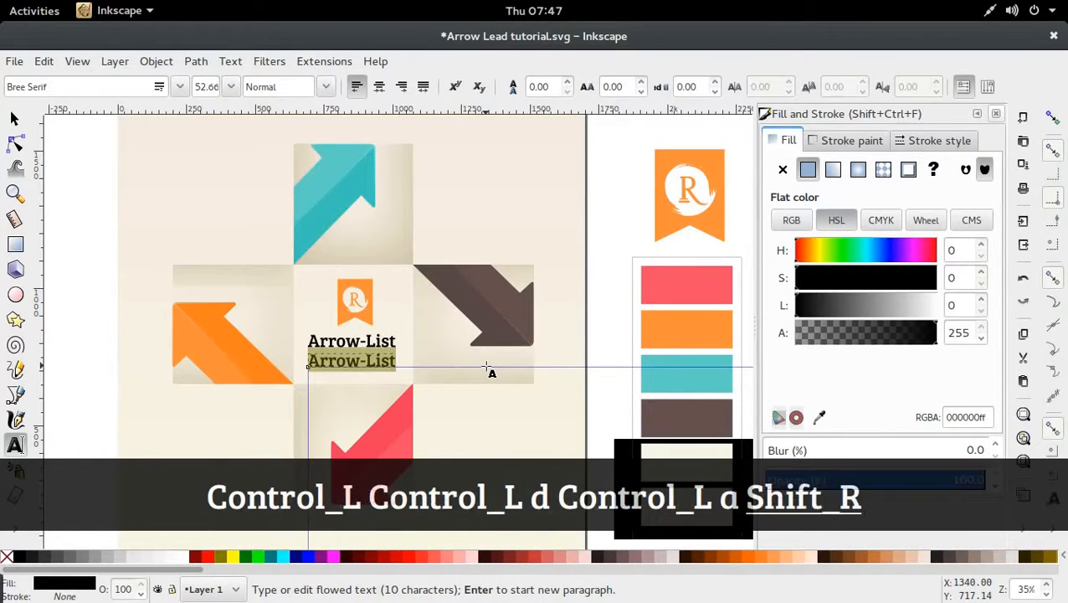
text(Infographic)
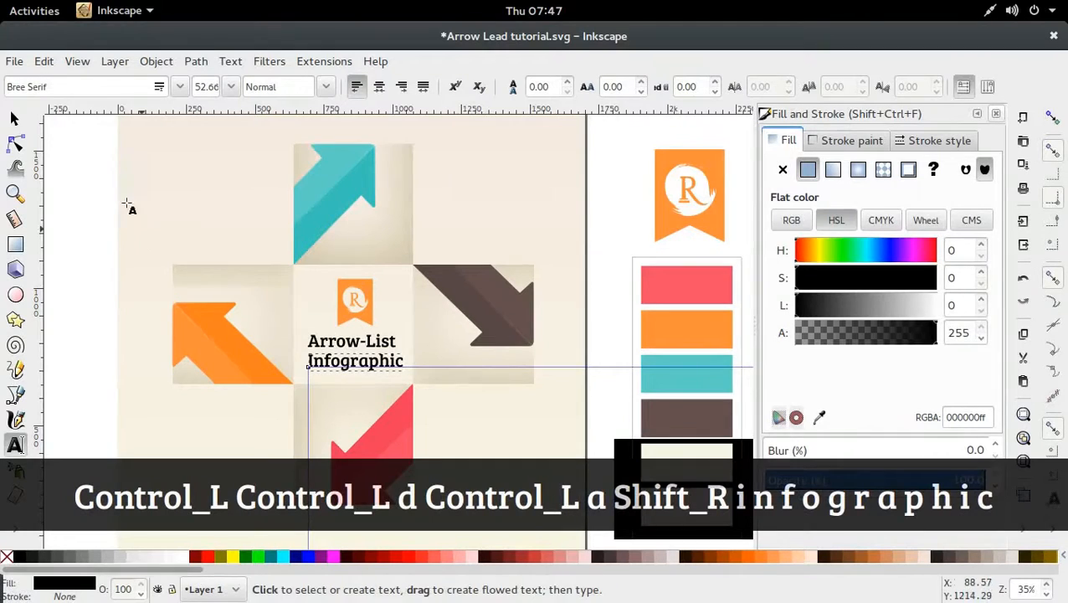
click(15, 122)
click(136, 267)
click(371, 368)
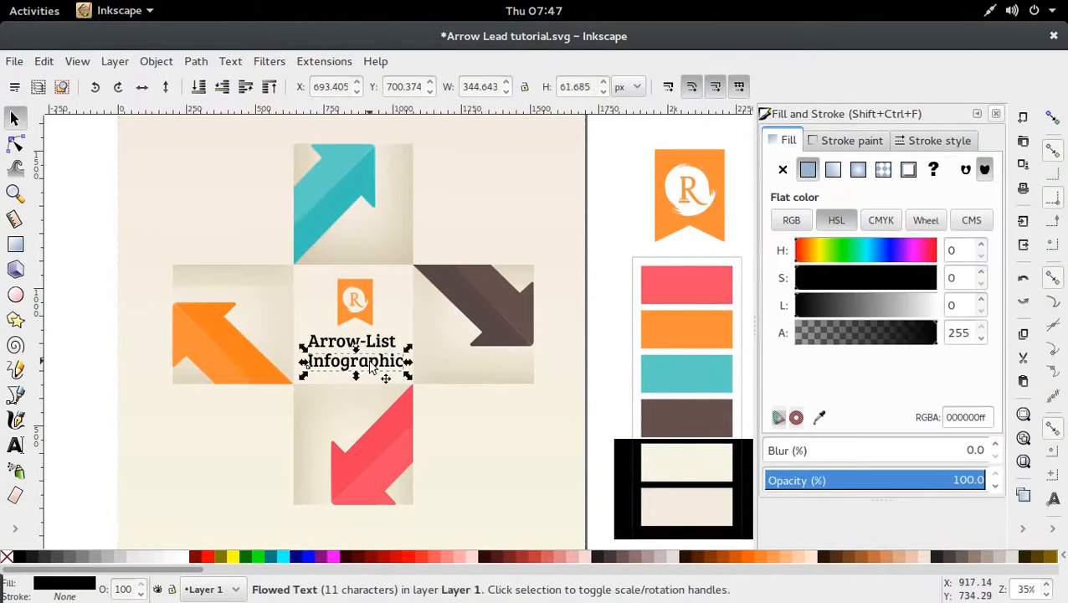
ctrl+scroll(492, 289, down, 2)
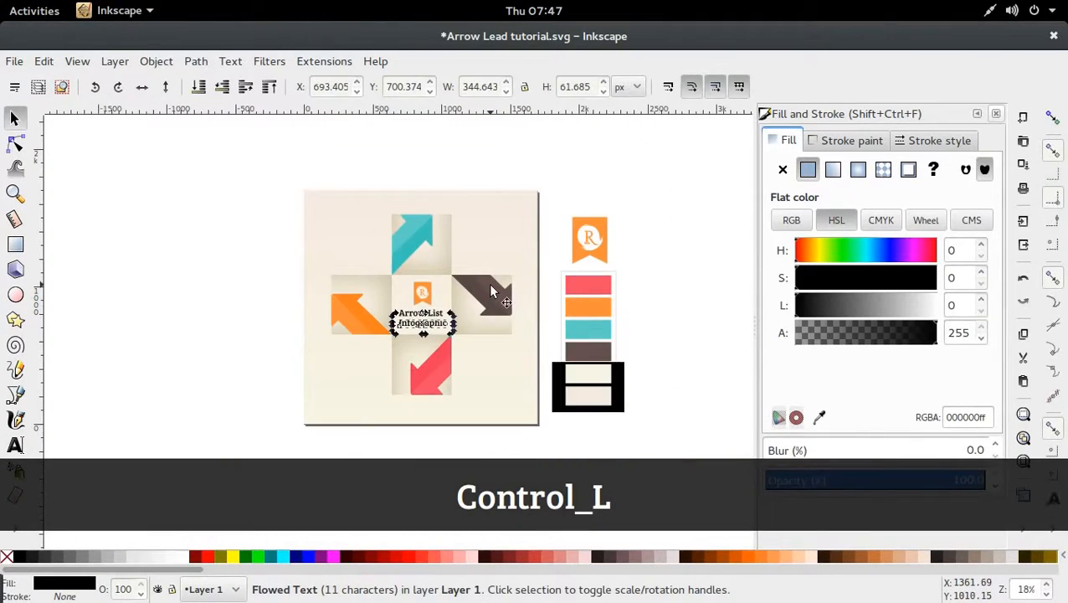
key(Escape)
Step: Reduce the blur of the four inner-shadow paths around the center square to 6.4%
click(443, 273)
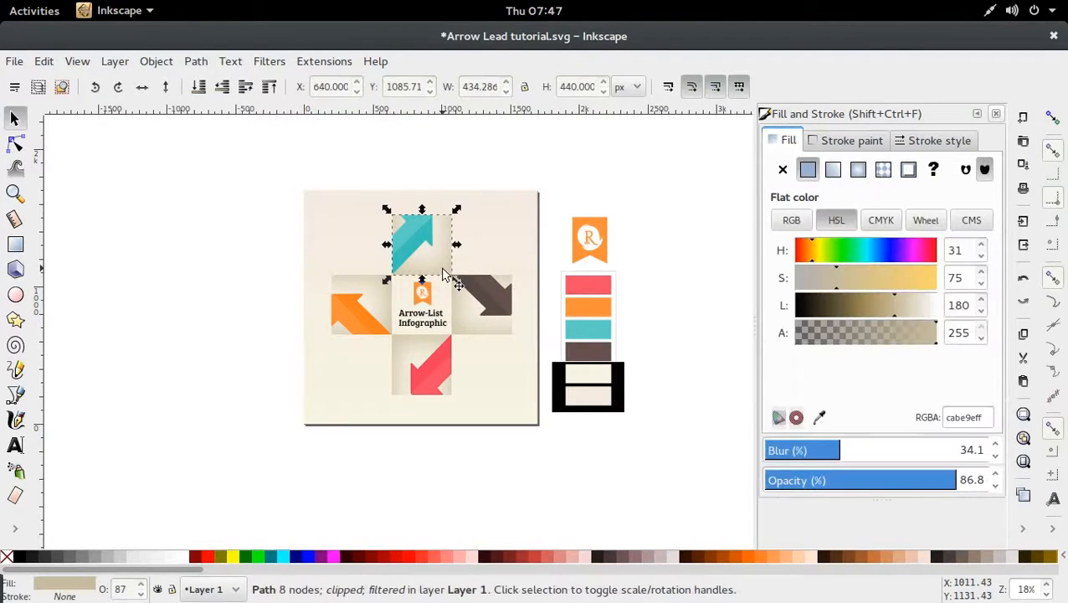
click(386, 297)
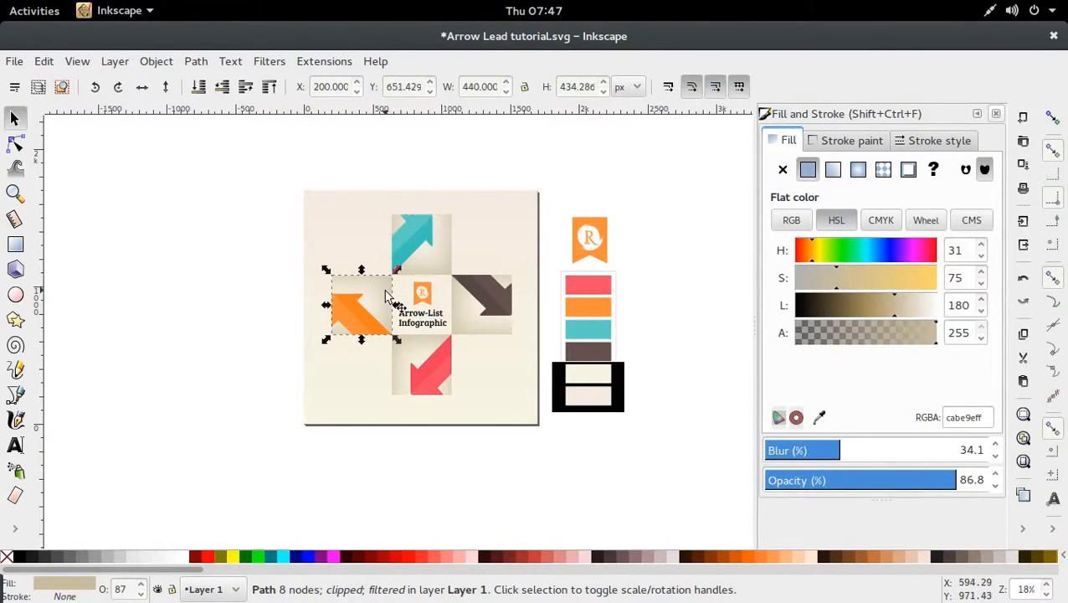
shift+click(465, 331)
shift+click(448, 267)
shift+click(416, 348)
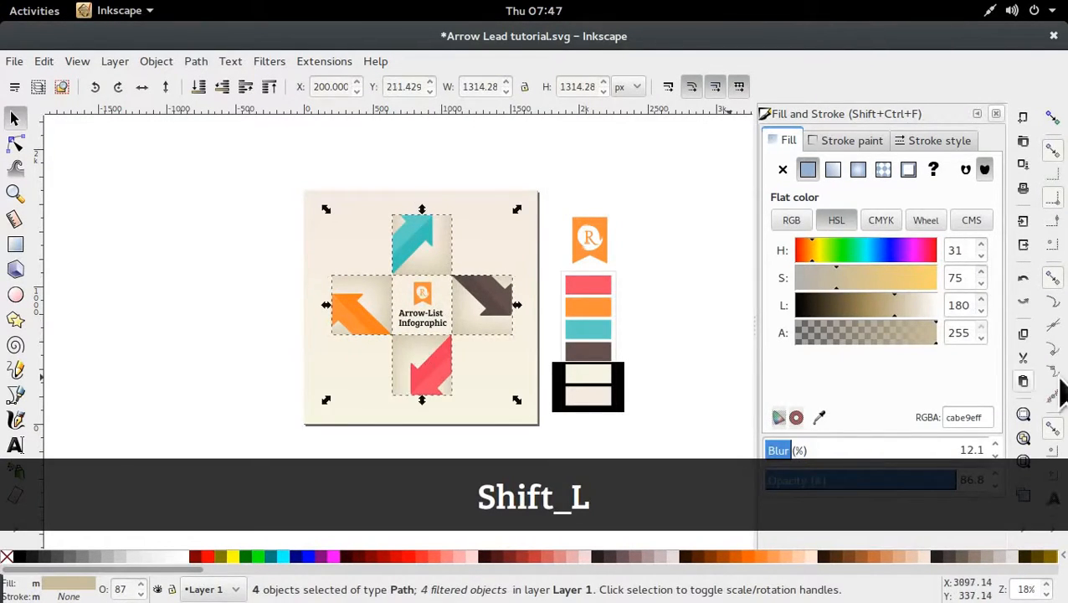
click(783, 451)
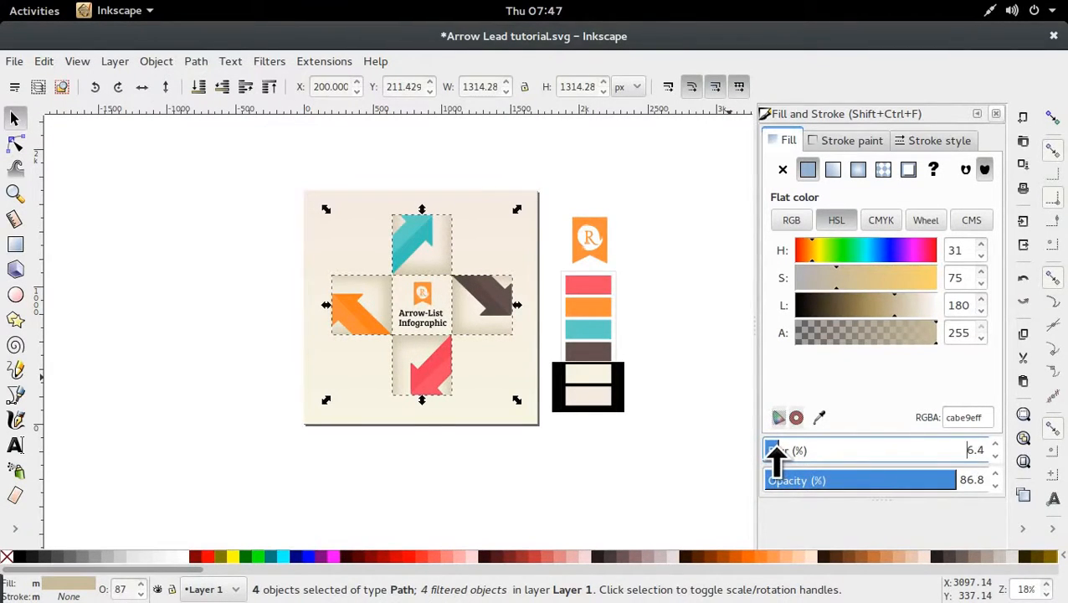
click(629, 453)
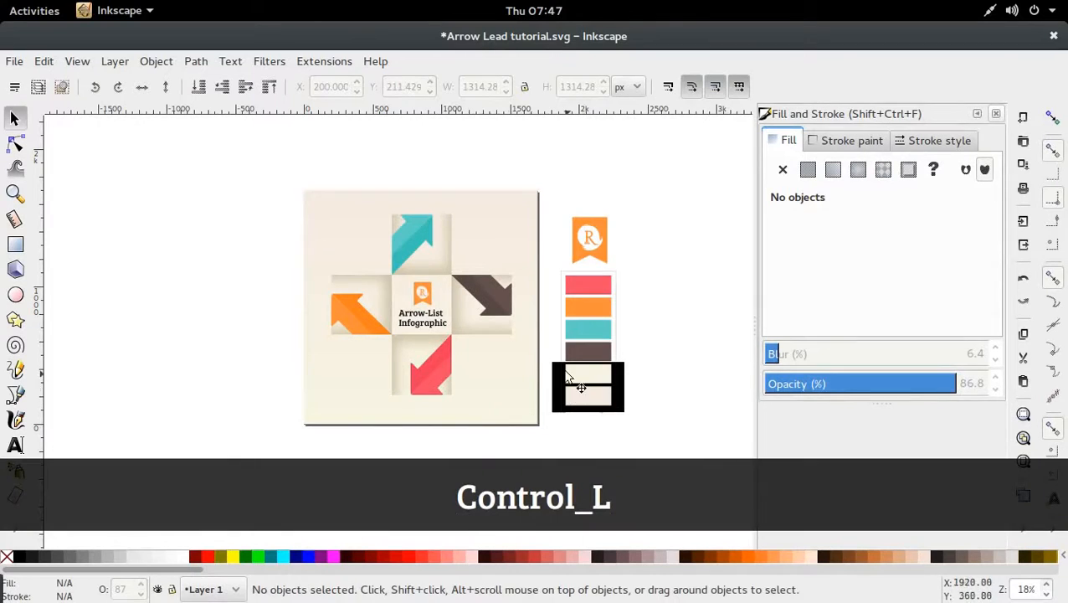
Step: Recolor the "Arrow-List" and "Infographic" texts with the dark brown palette swatch and save the document
shift+click(437, 328)
click(434, 316)
shift+click(441, 325)
key(d)
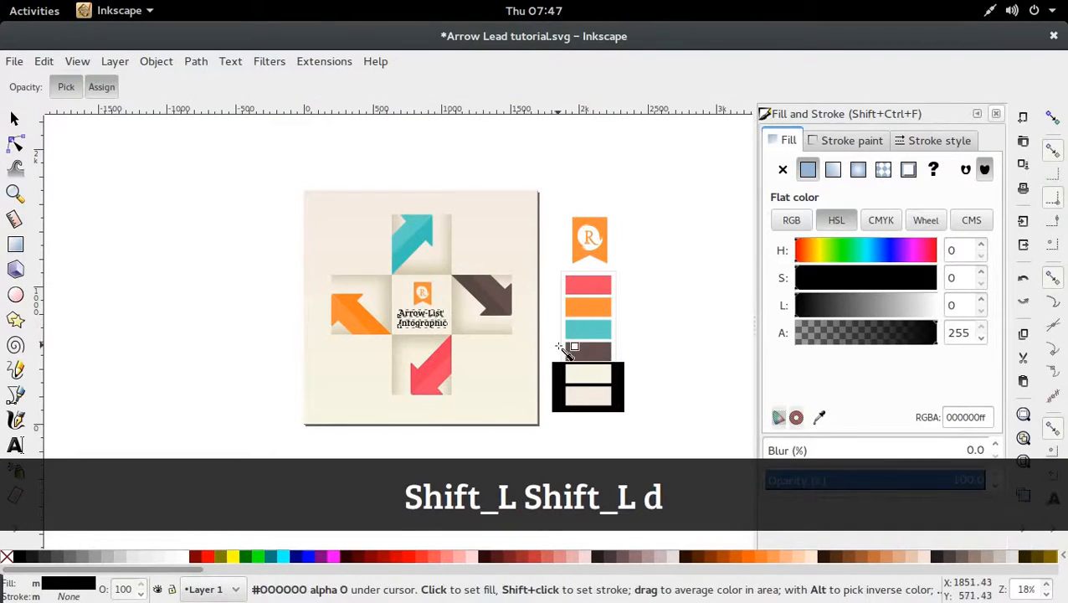
click(565, 351)
key(s)
click(552, 203)
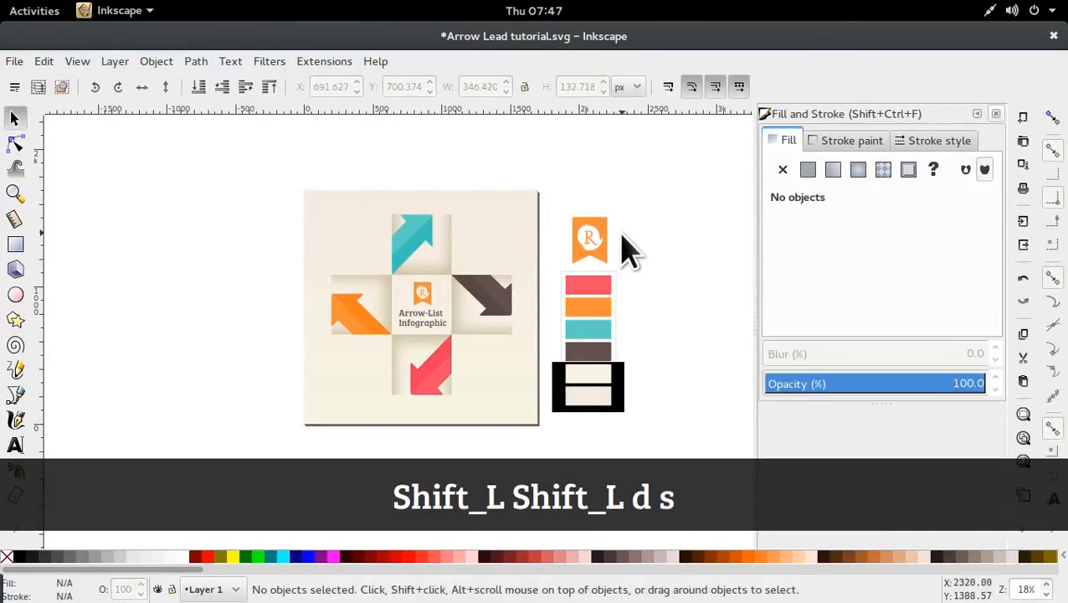
key(ctrl+s)
Step: Switch to "Arrow Lead Display and thumbnail.svg" and copy the 01 to 04 numbers with their headers and paragraphs from the large infographic
mouse_move(4, 4)
click(369, 439)
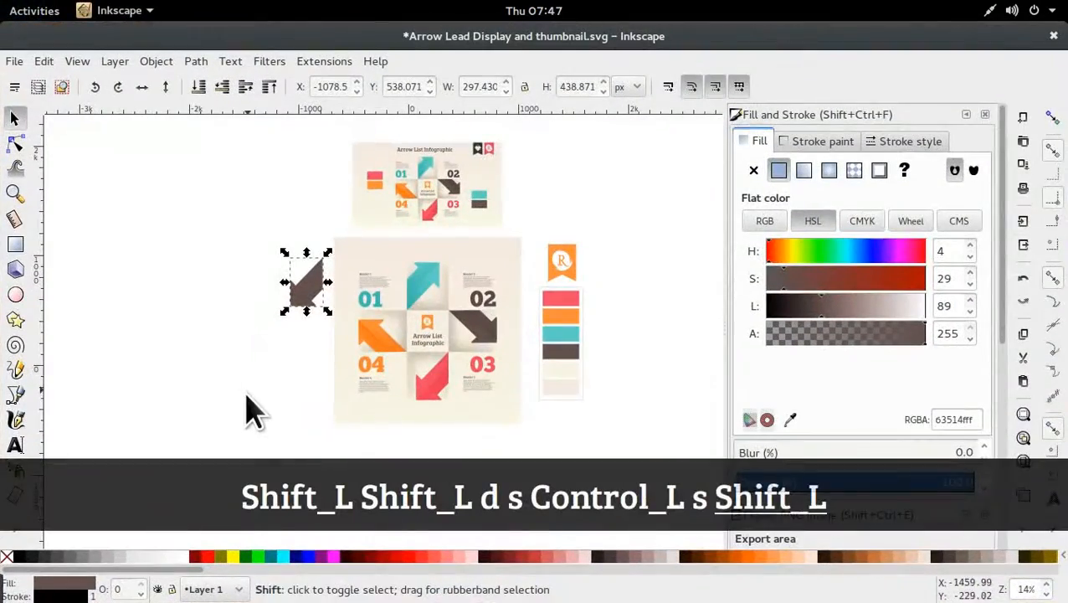
drag(258, 410, 402, 362)
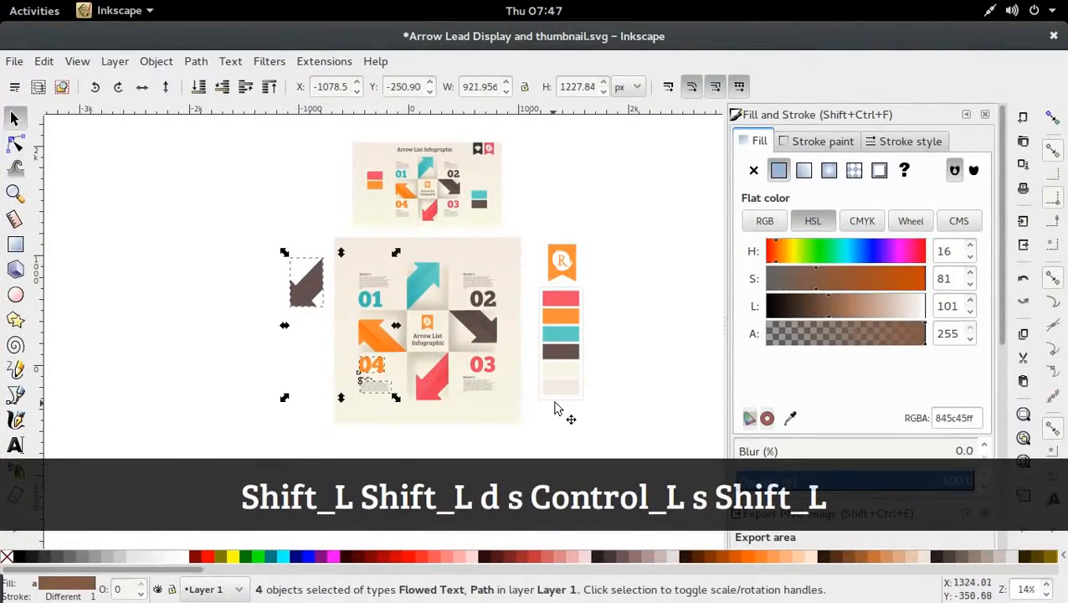
drag(556, 402, 453, 350)
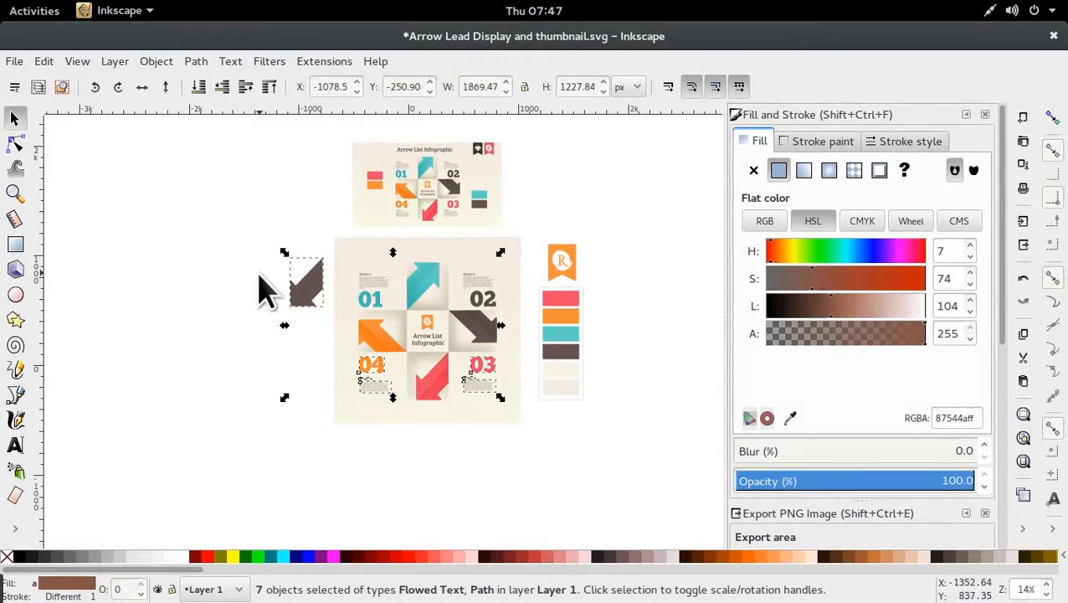
shift+click(304, 285)
drag(331, 250, 405, 306)
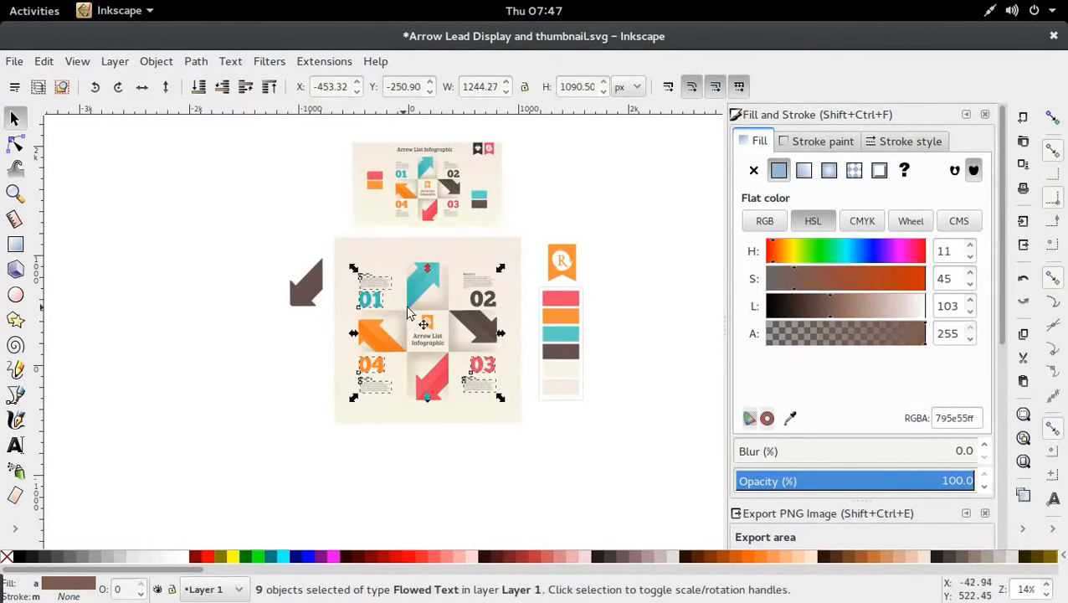
drag(533, 261, 456, 332)
key(ctrl)
key(ctrl+c)
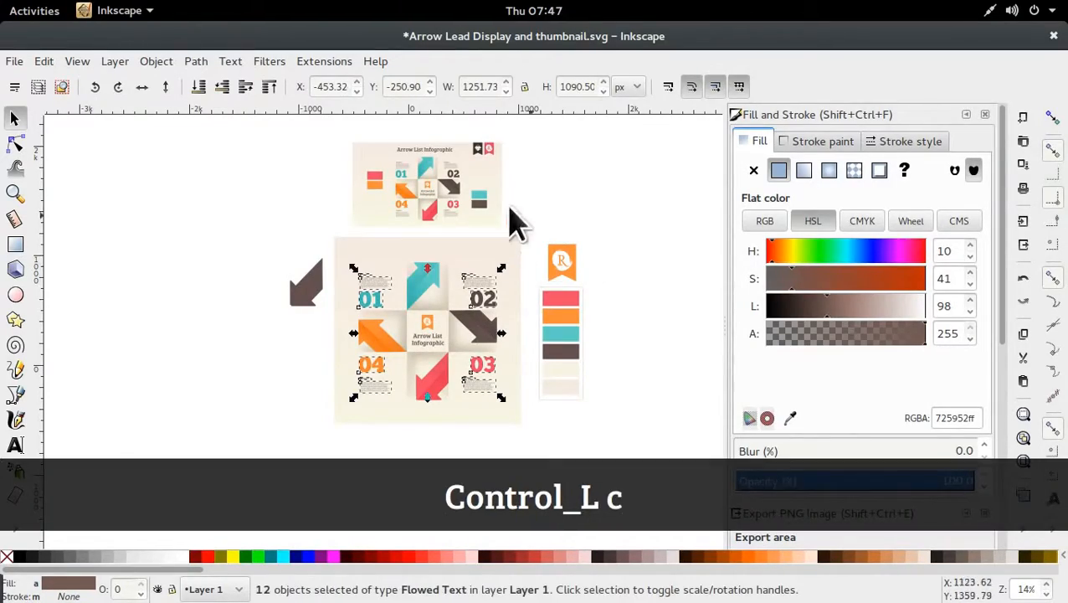
Step: Paste the copied text blocks into "Arrow Lead tutorial.svg" and place them in the four empty corners between the arrow squares
mouse_move(4, 4)
click(565, 429)
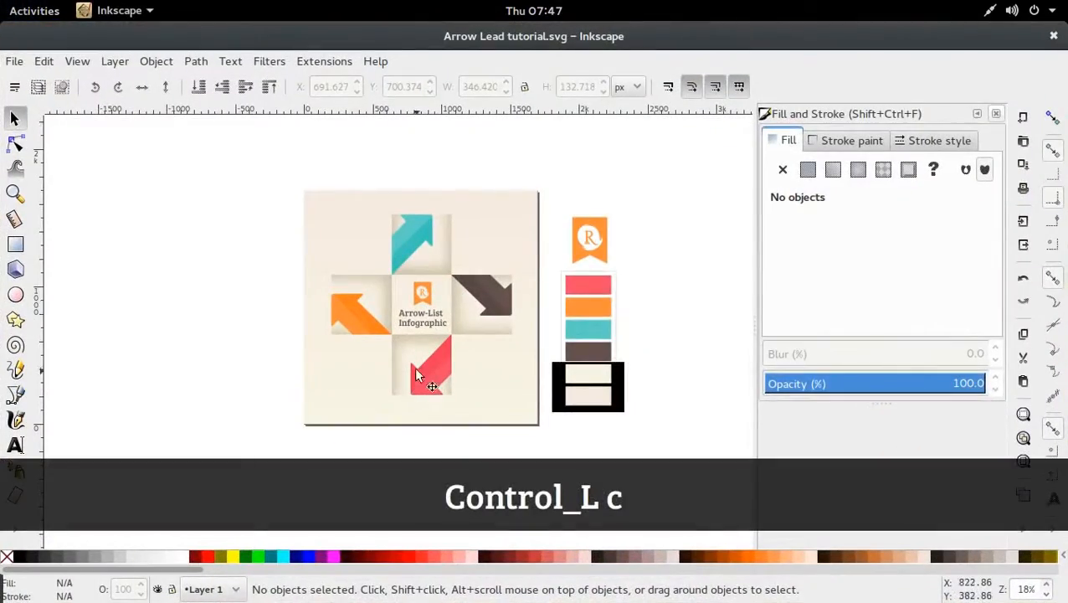
key(ctrl+v)
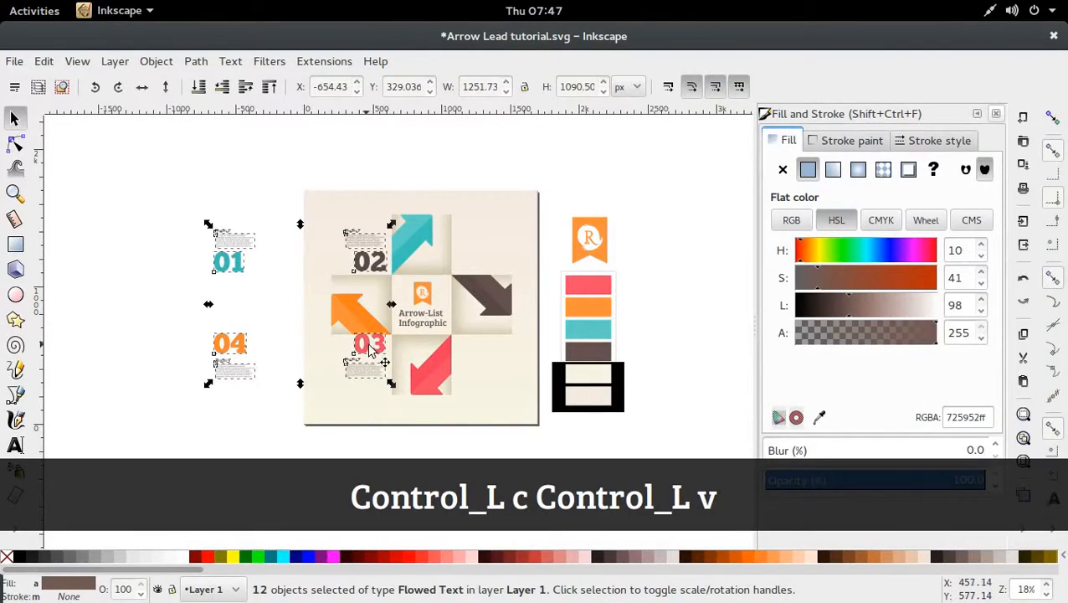
drag(376, 345, 496, 349)
click(496, 470)
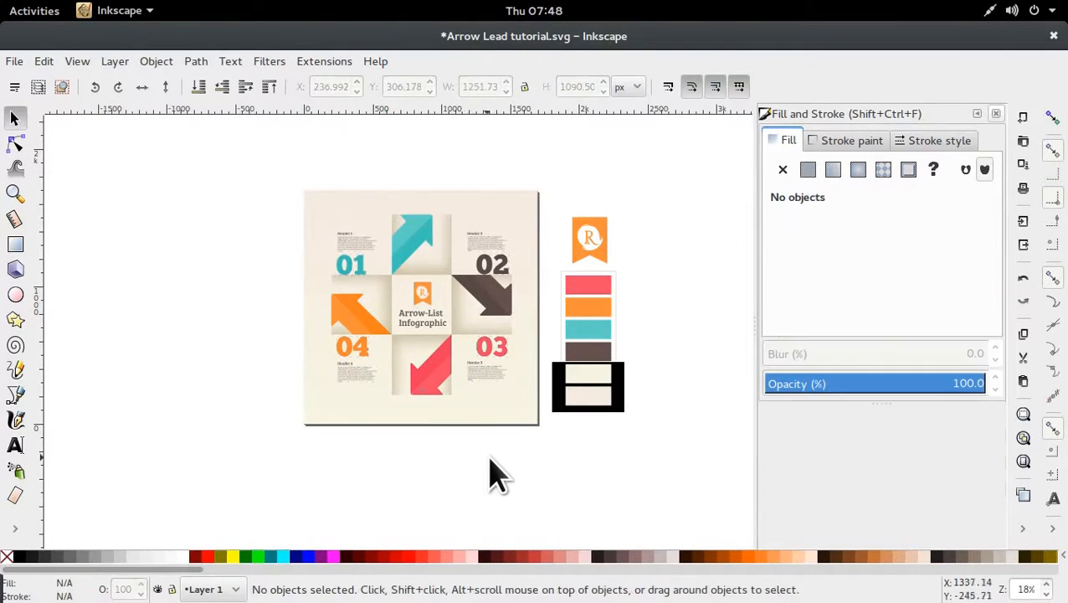
Step: Nudge the 03 and 04 text blocks down and the 01 and 02 blocks up, leaving a gap to the adjacent arrow squares
drag(524, 452, 472, 350)
drag(263, 393, 357, 366)
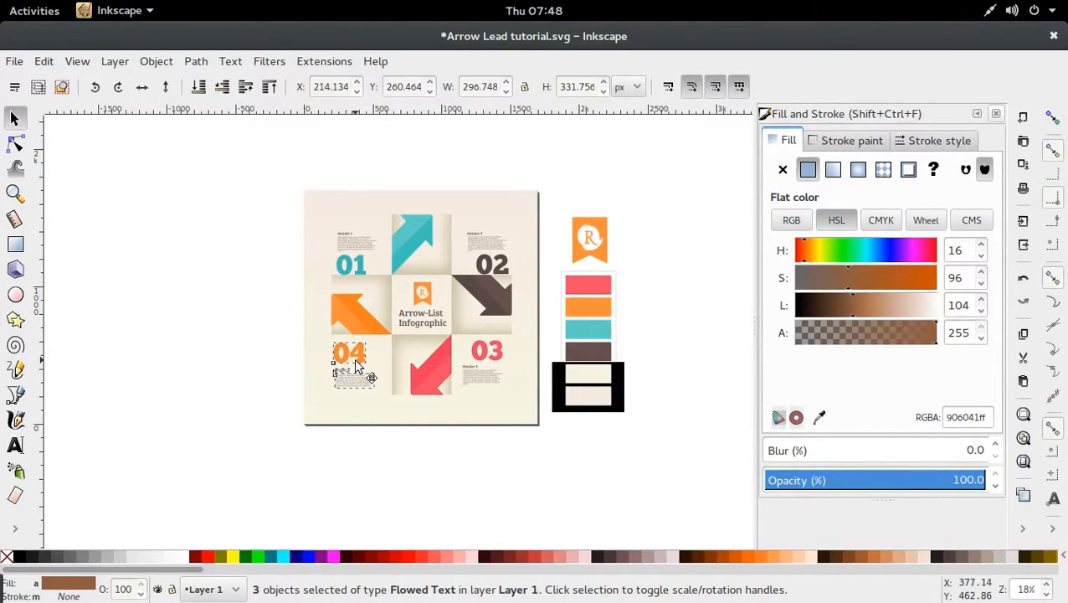
drag(275, 282, 390, 228)
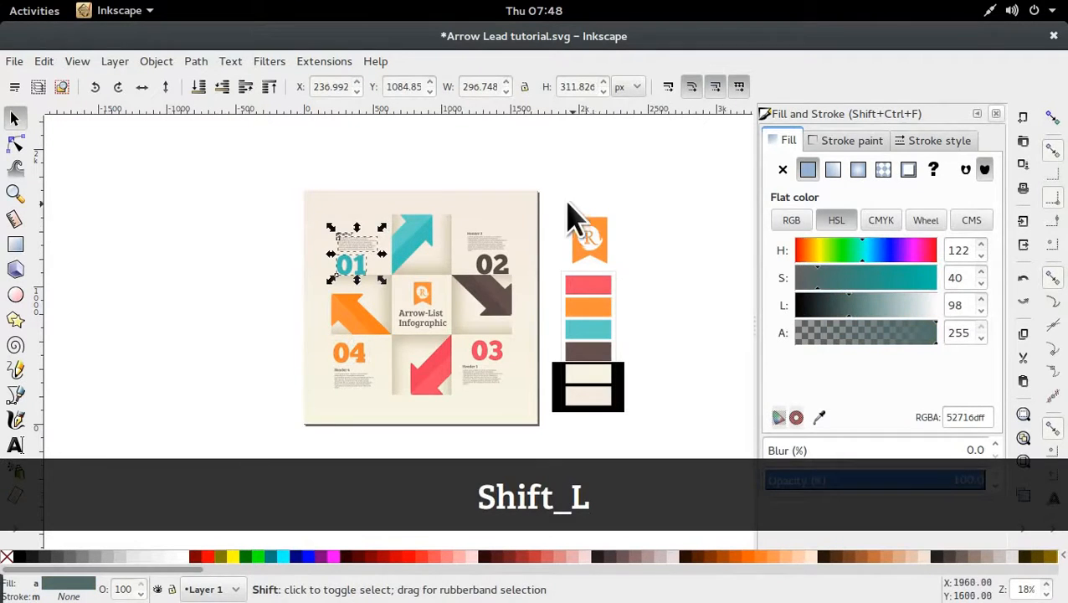
drag(563, 196, 484, 269)
click(632, 198)
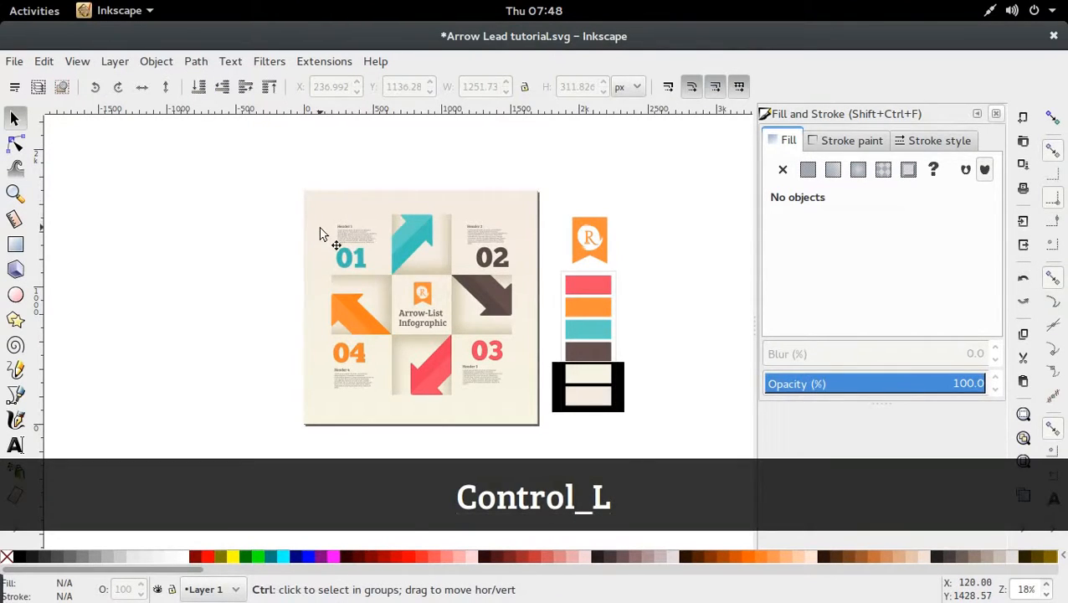
Step: Examine the number labels and the font settings of the paragraph text under Header 4
ctrl+scroll(323, 231, up, 2)
ctrl+scroll(477, 291, down, 1)
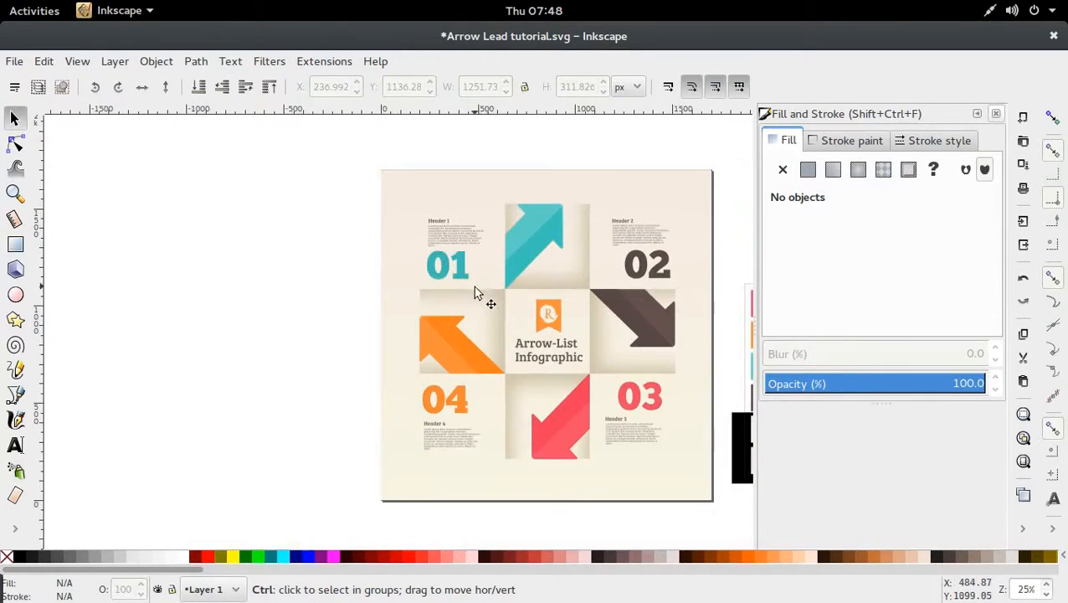
click(474, 286)
click(661, 278)
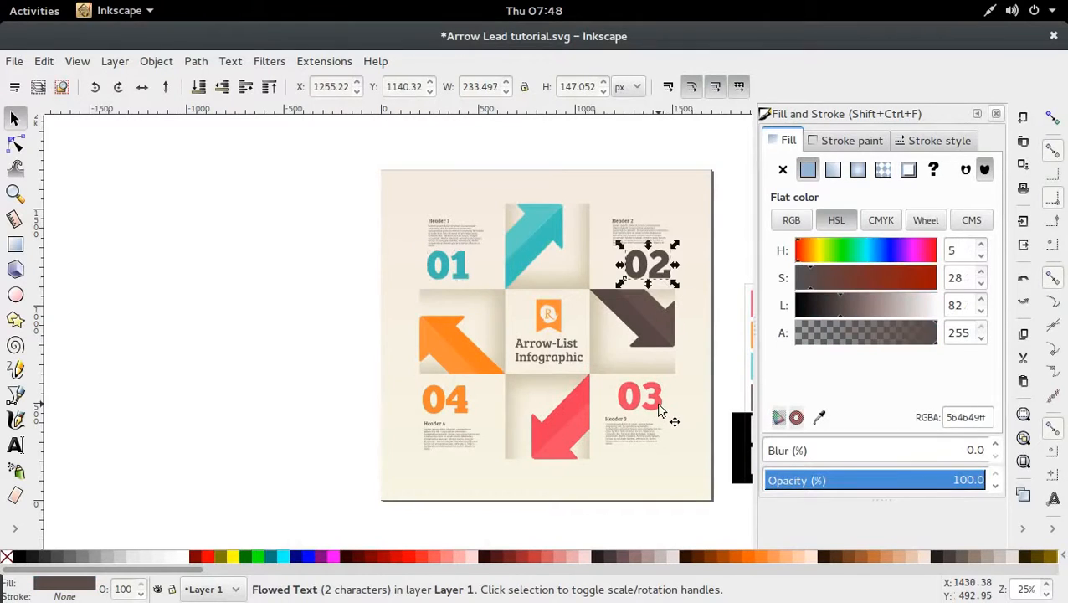
click(658, 403)
click(465, 405)
click(441, 436)
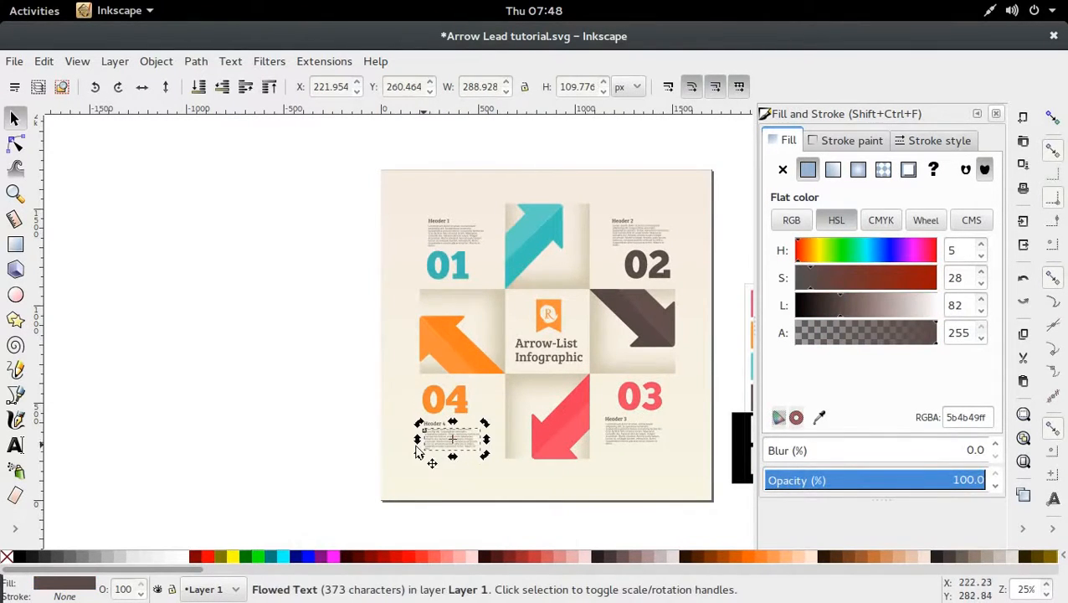
key(r)
key(s)
double_click(464, 443)
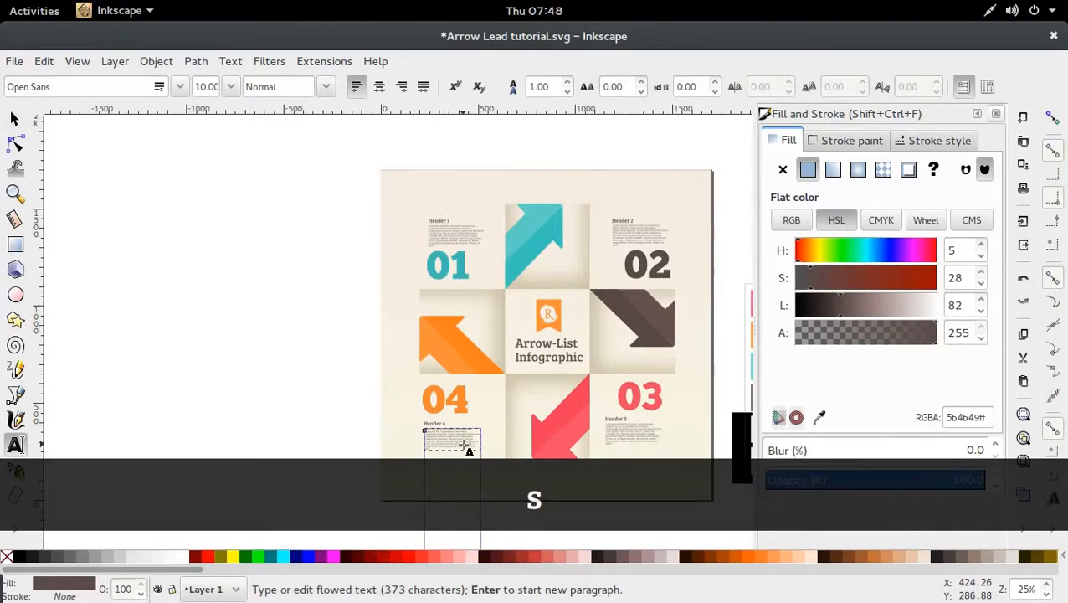
click(14, 119)
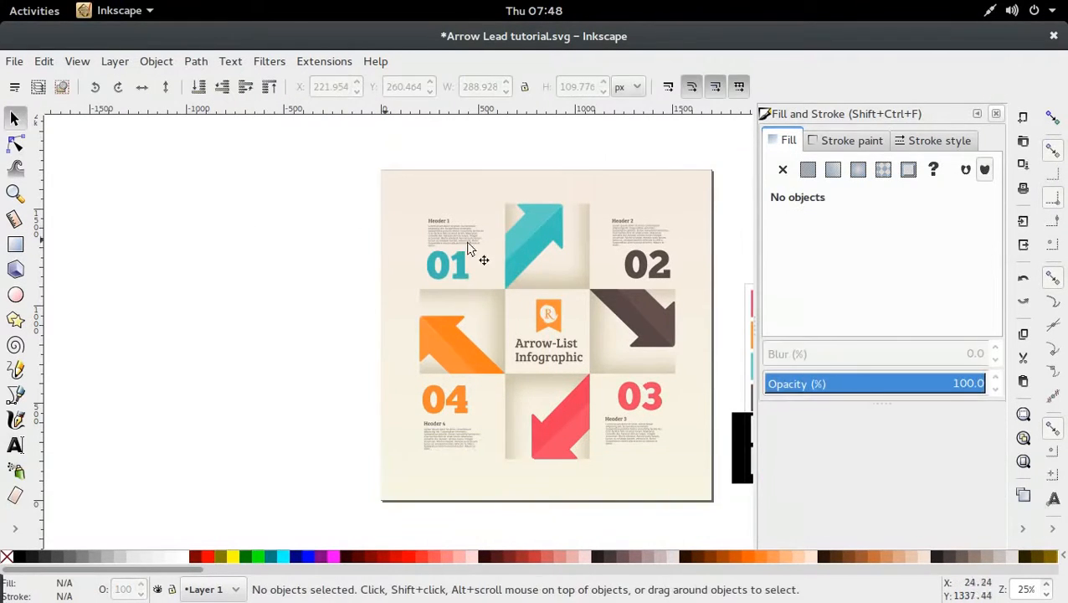
Step: Save the document and bring the whole infographic, logo and color palette into view
key(ctrl+s)
scroll(612, 268, right, 5)
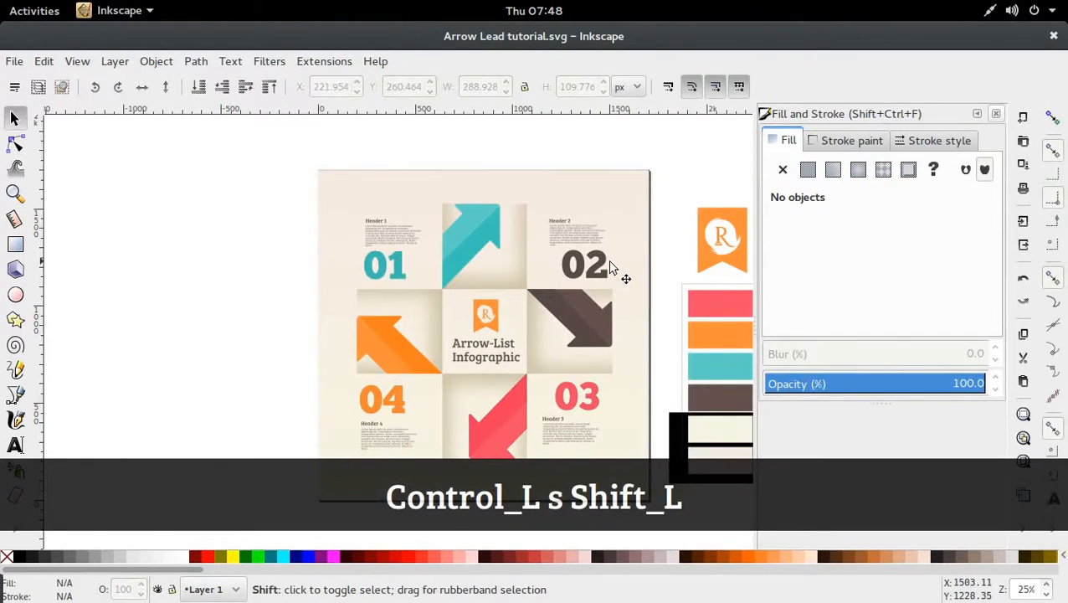
scroll(614, 255, down, 2)
scroll(614, 255, down, 1)
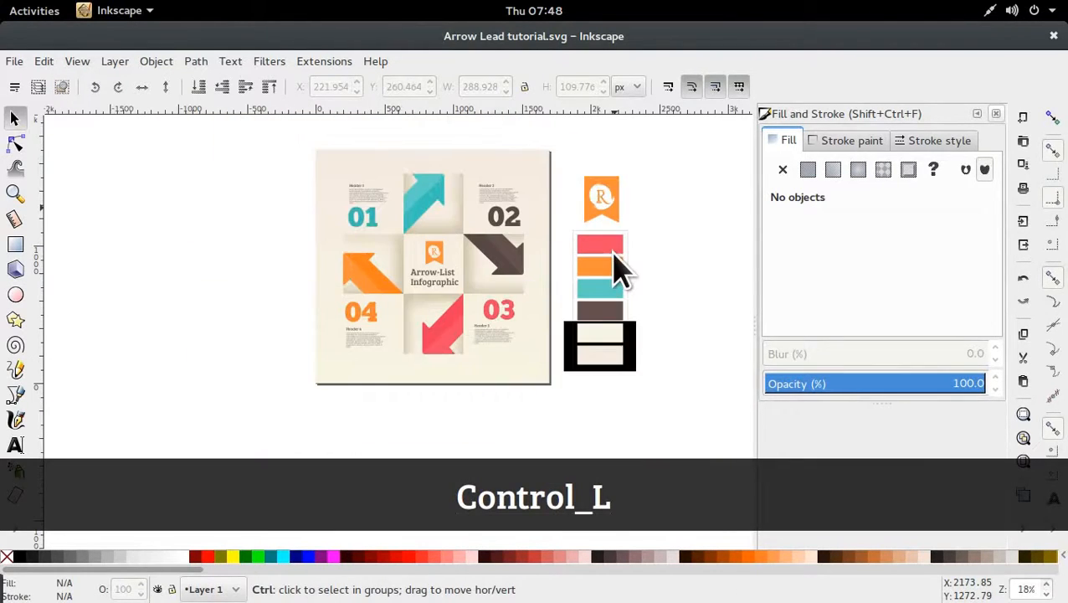
scroll(614, 255, up, 2)
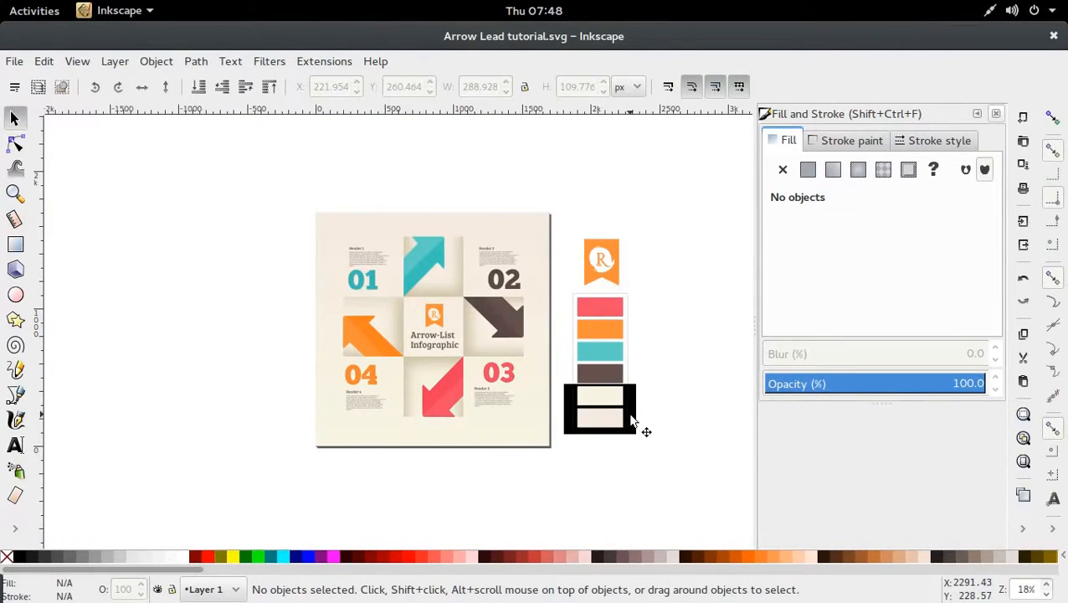